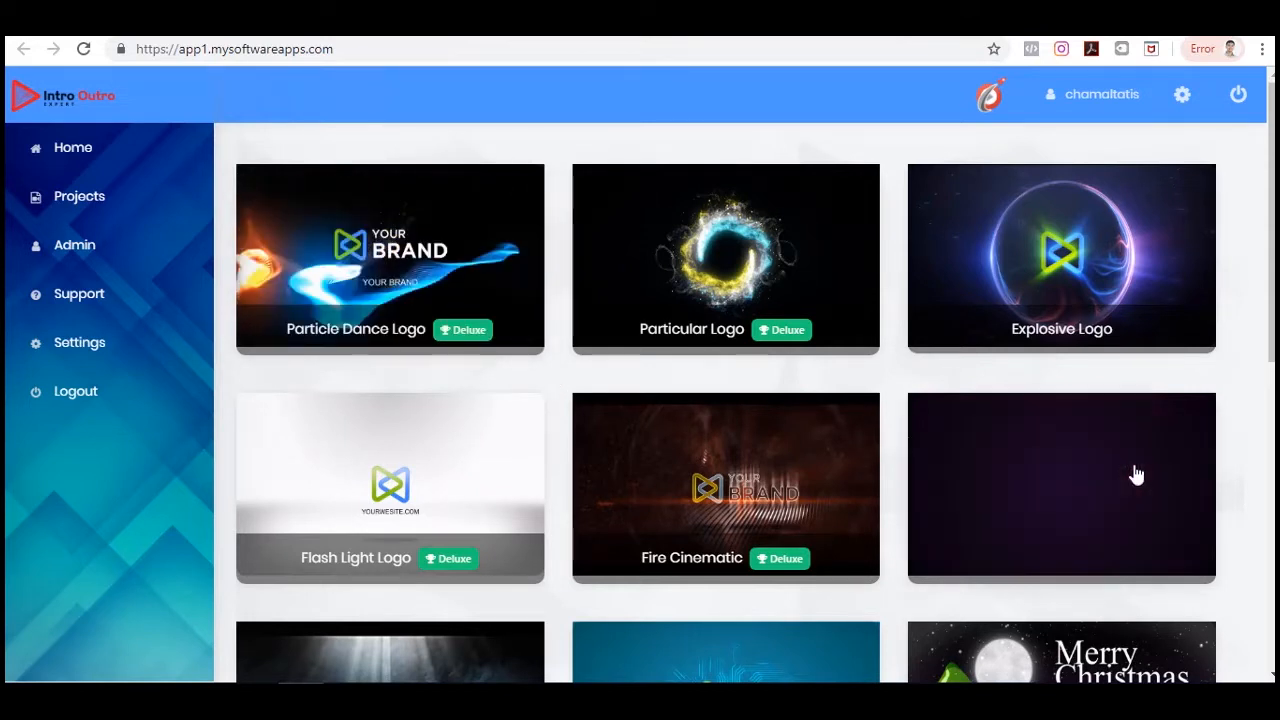
# Preview the Fire Cinematic template and start creating a video from it.
pyautogui.scroll(-1, 1183, 394)
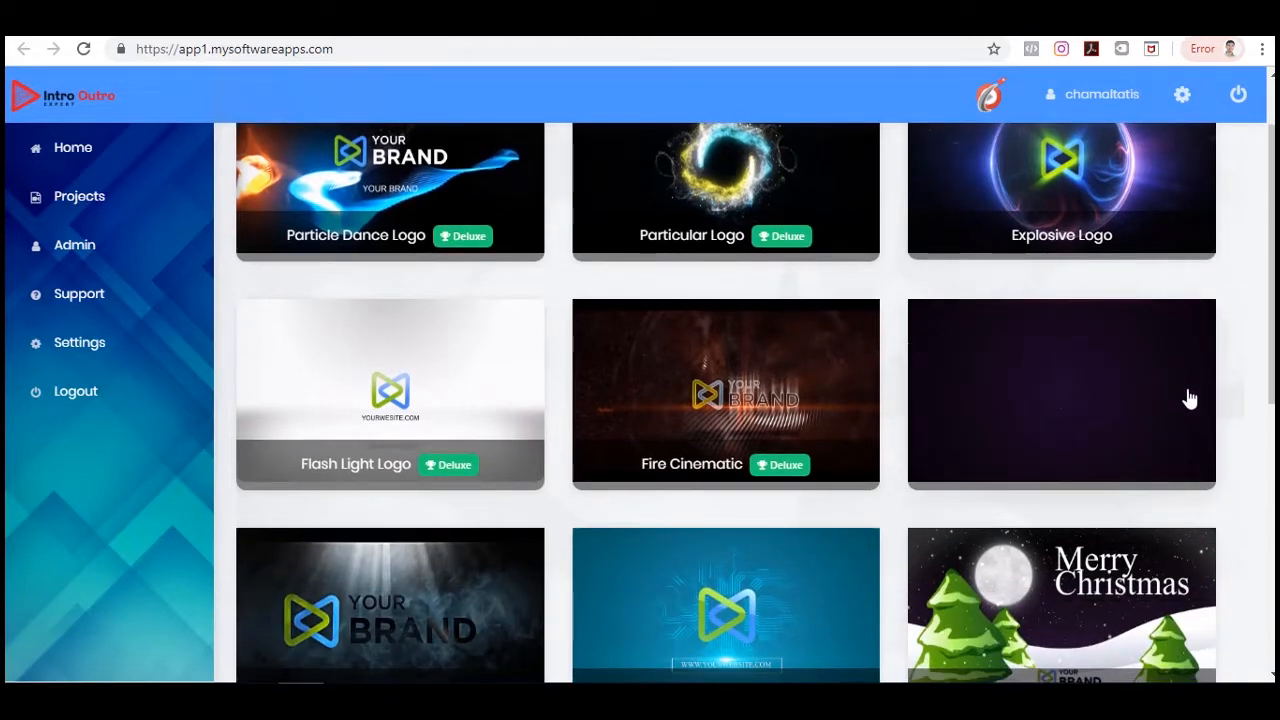
pyautogui.scroll(-2, 1186, 391)
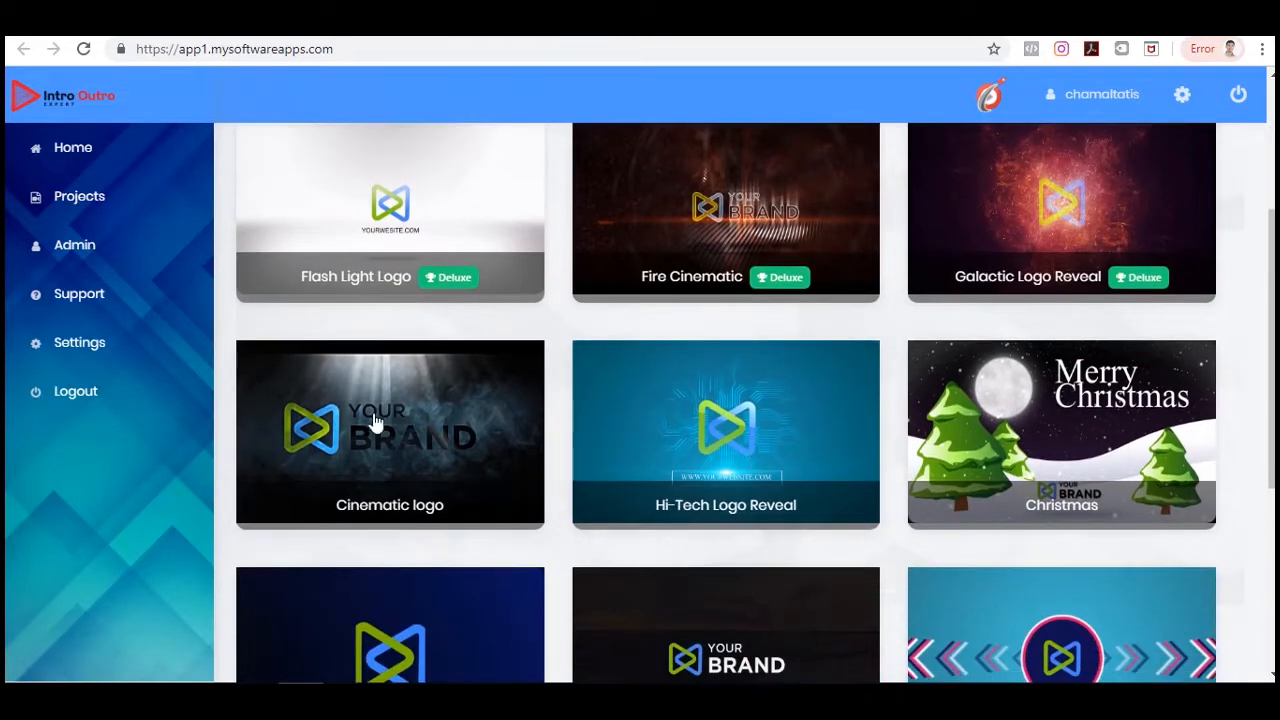
pyautogui.scroll(2, 420, 463)
pyautogui.scroll(-1, 420, 468)
pyautogui.scroll(-1, 1258, 471)
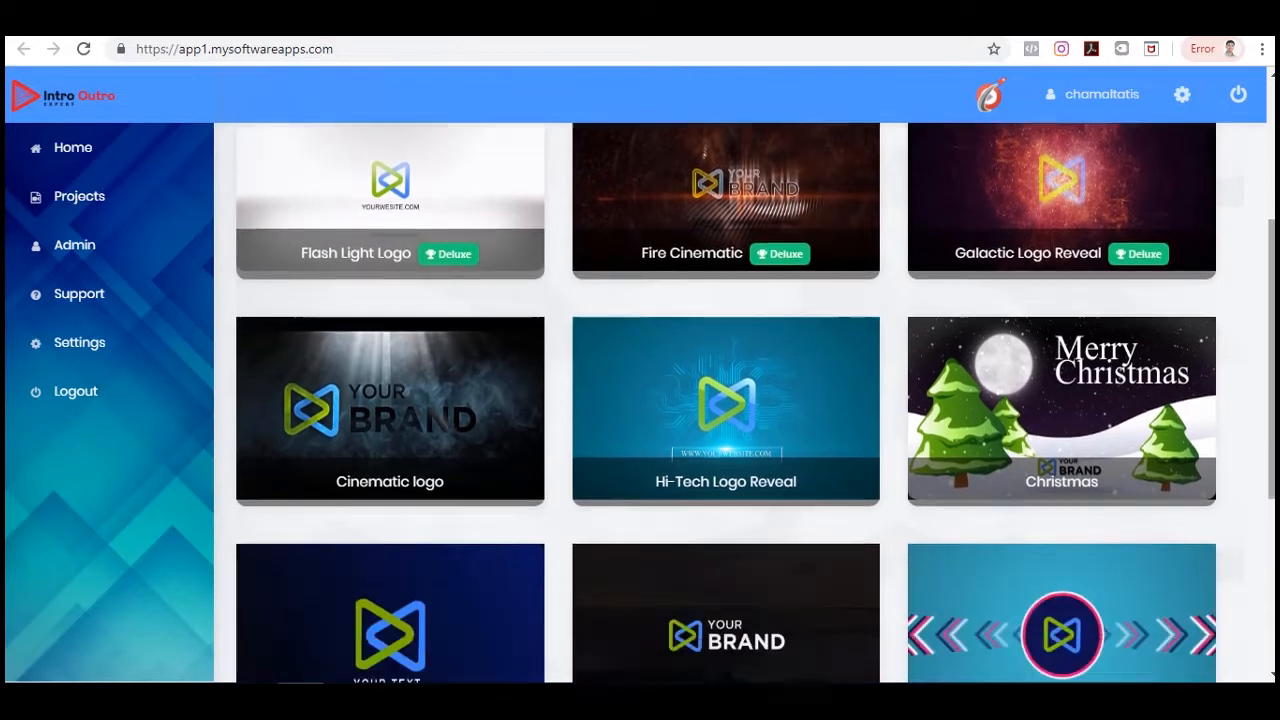
pyautogui.scroll(2, 1258, 460)
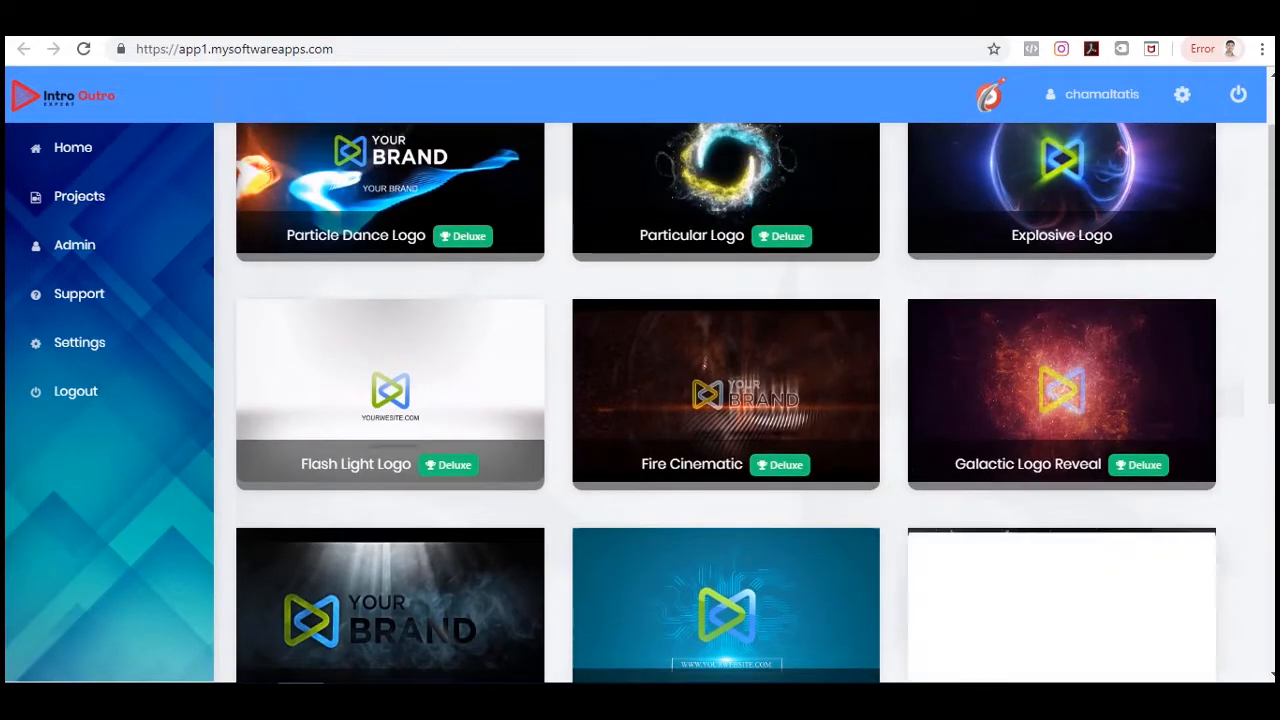
pyautogui.click(775, 387)
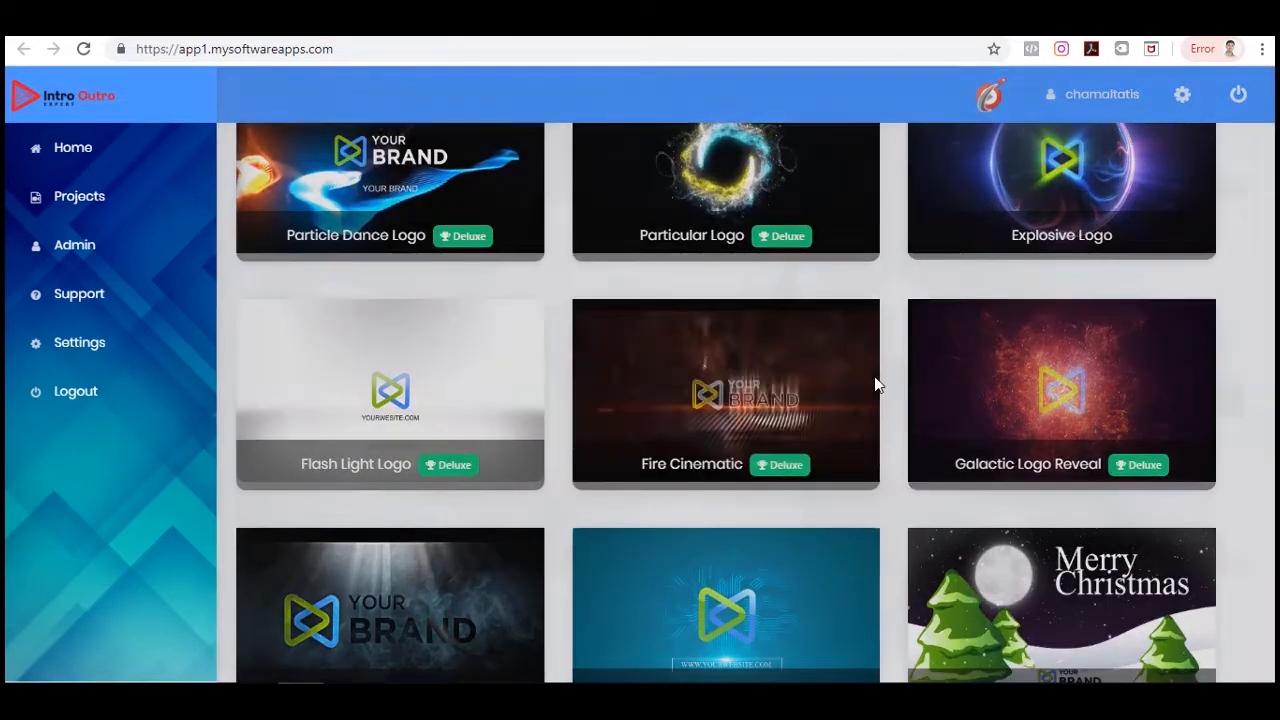
pyautogui.click(306, 489)
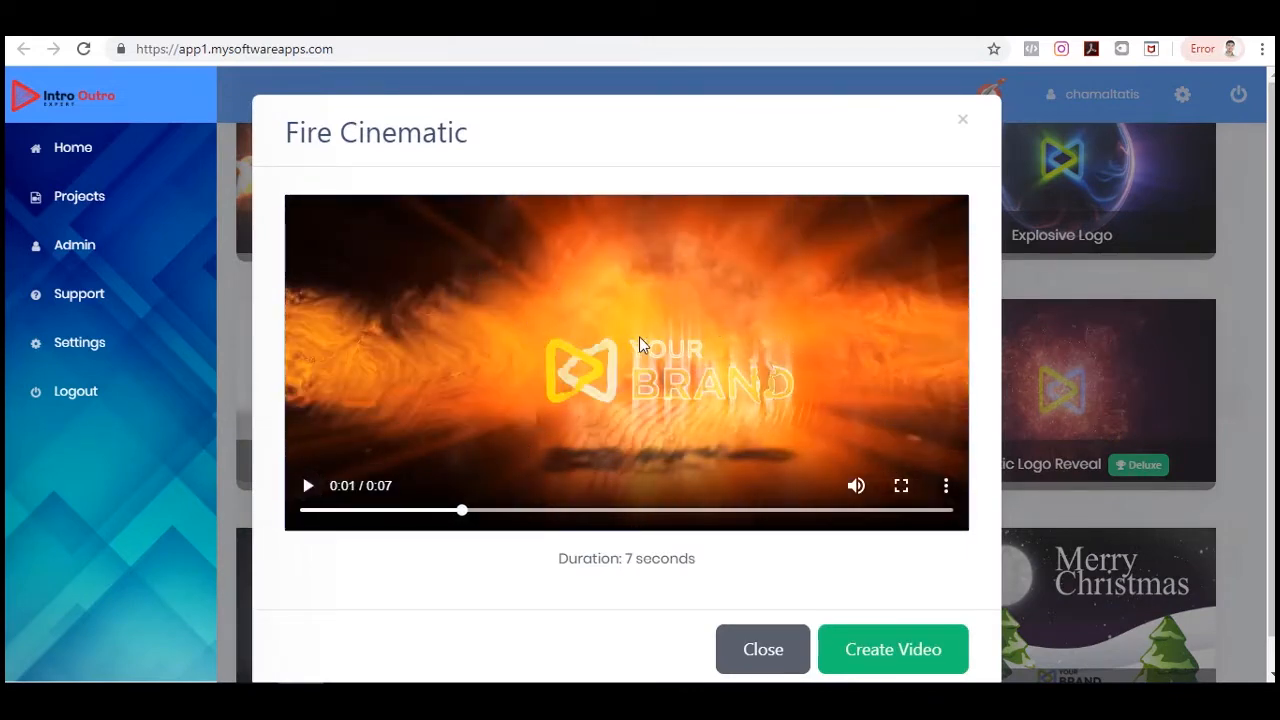
pyautogui.scroll(-1, 640, 343)
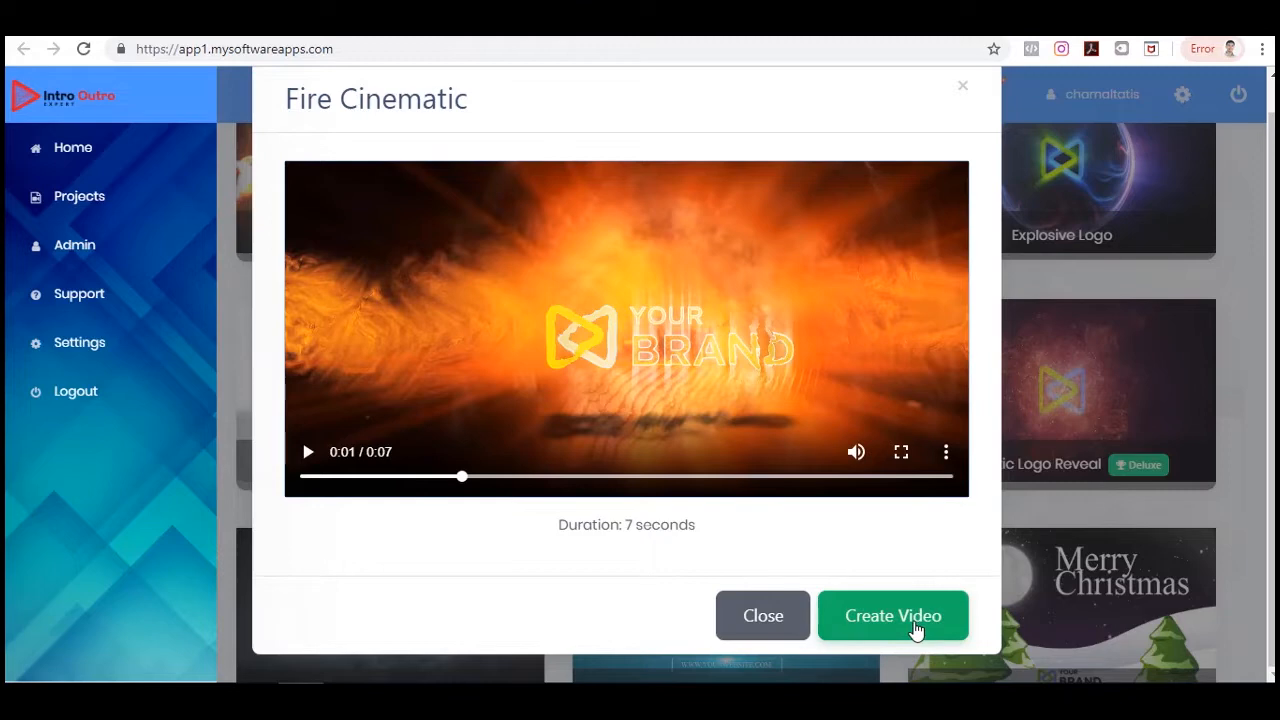
pyautogui.click(893, 616)
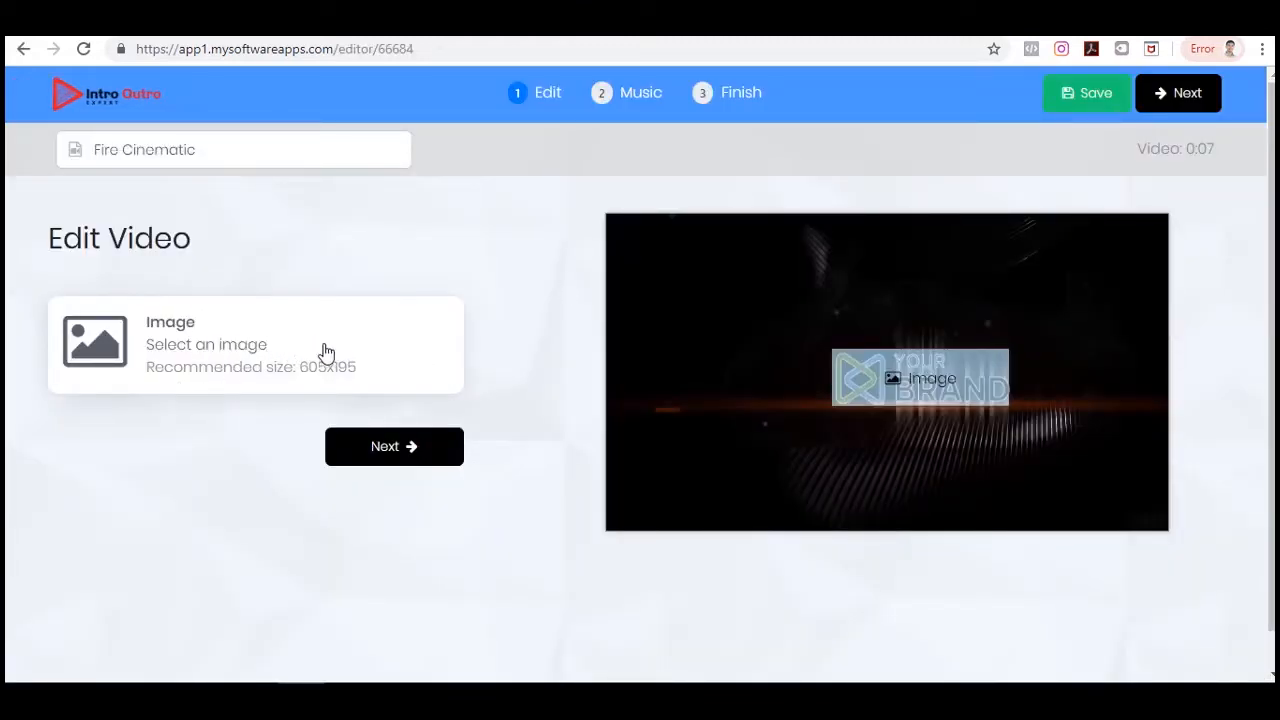
# Open the image picker for the template's image slot.
pyautogui.click(286, 349)
pyautogui.moveTo(566, 257)
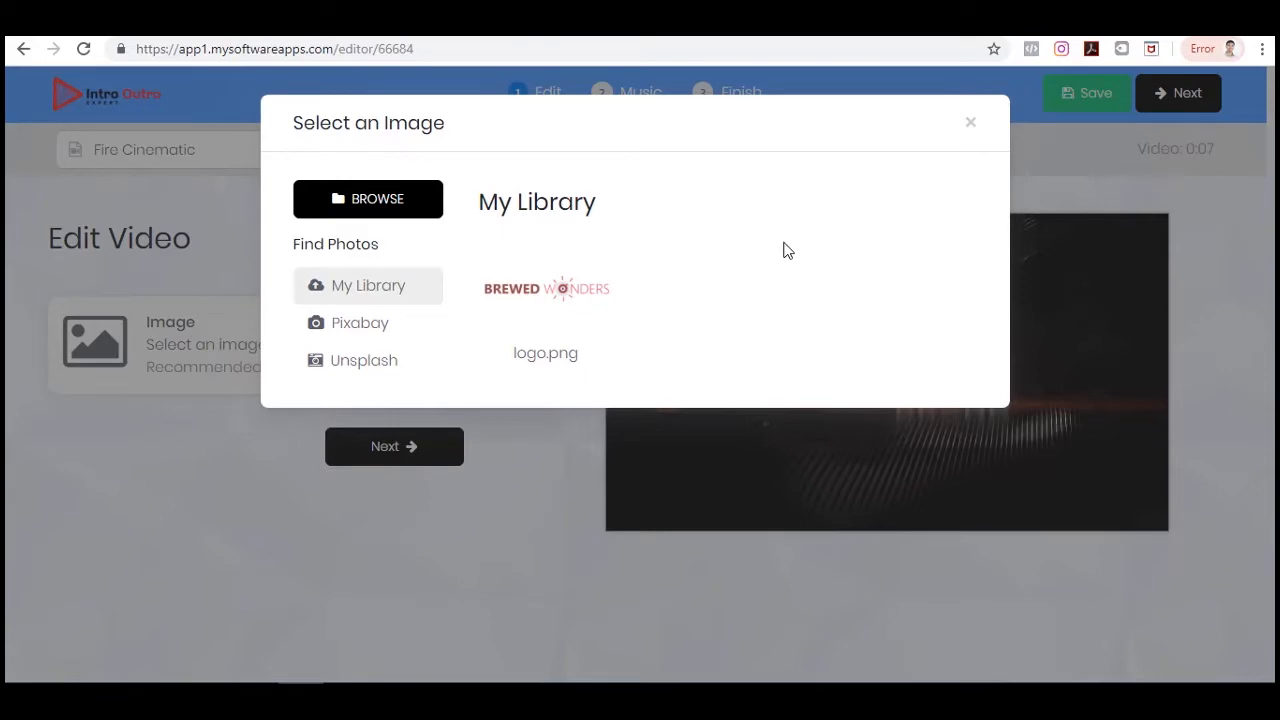
pyautogui.click(404, 215)
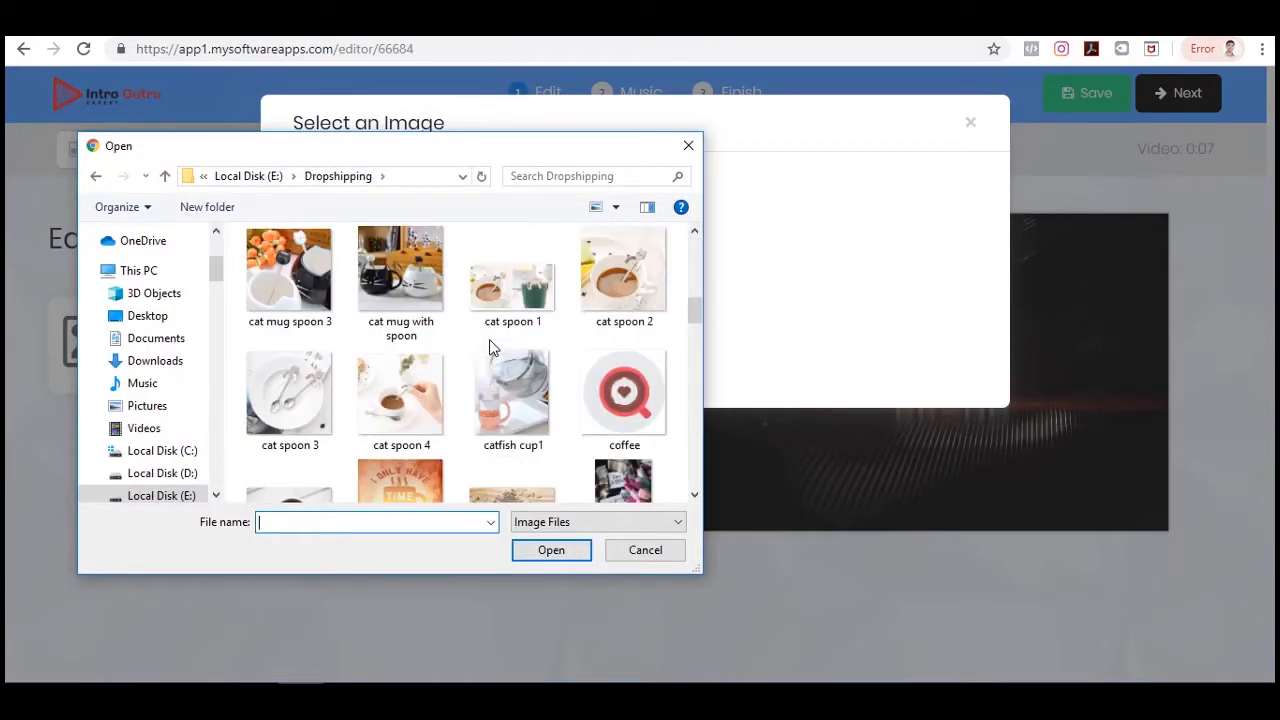
pyautogui.scroll(-10, 489, 346)
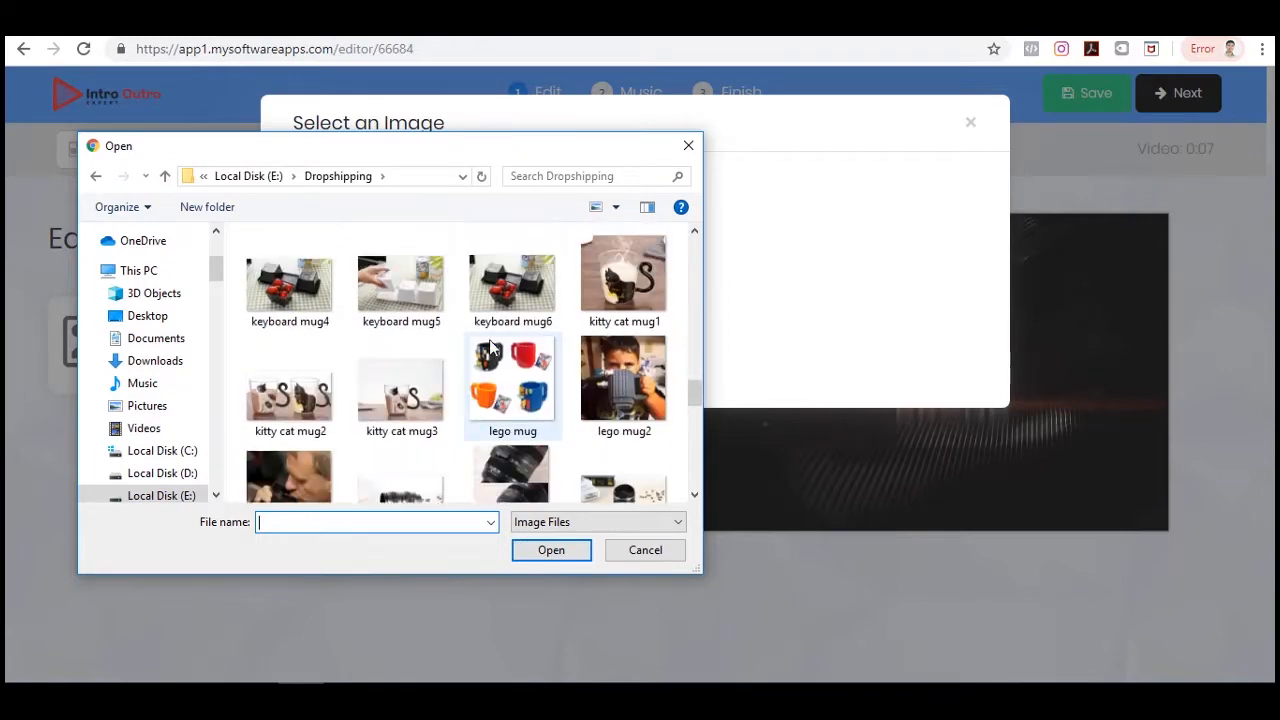
pyautogui.scroll(3, 490, 346)
pyautogui.click(688, 146)
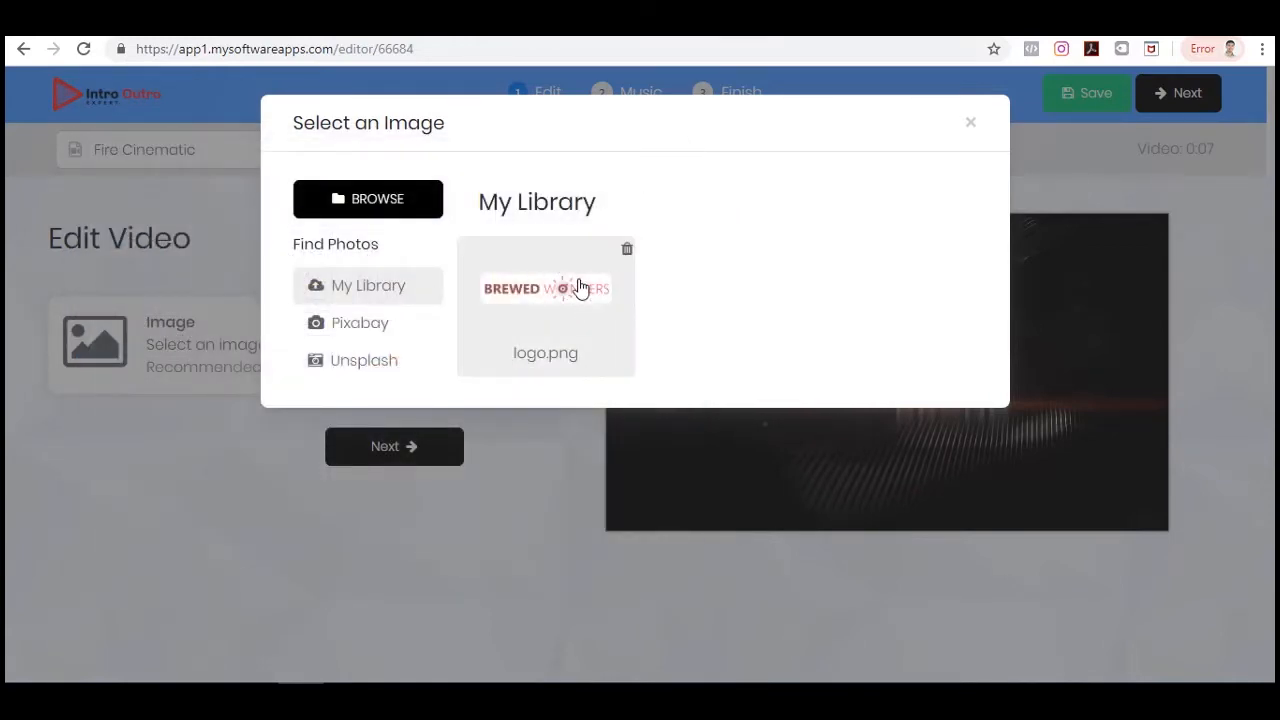
# Choose logo.png from My Library as the template image and continue to the Music step.
pyautogui.click(555, 296)
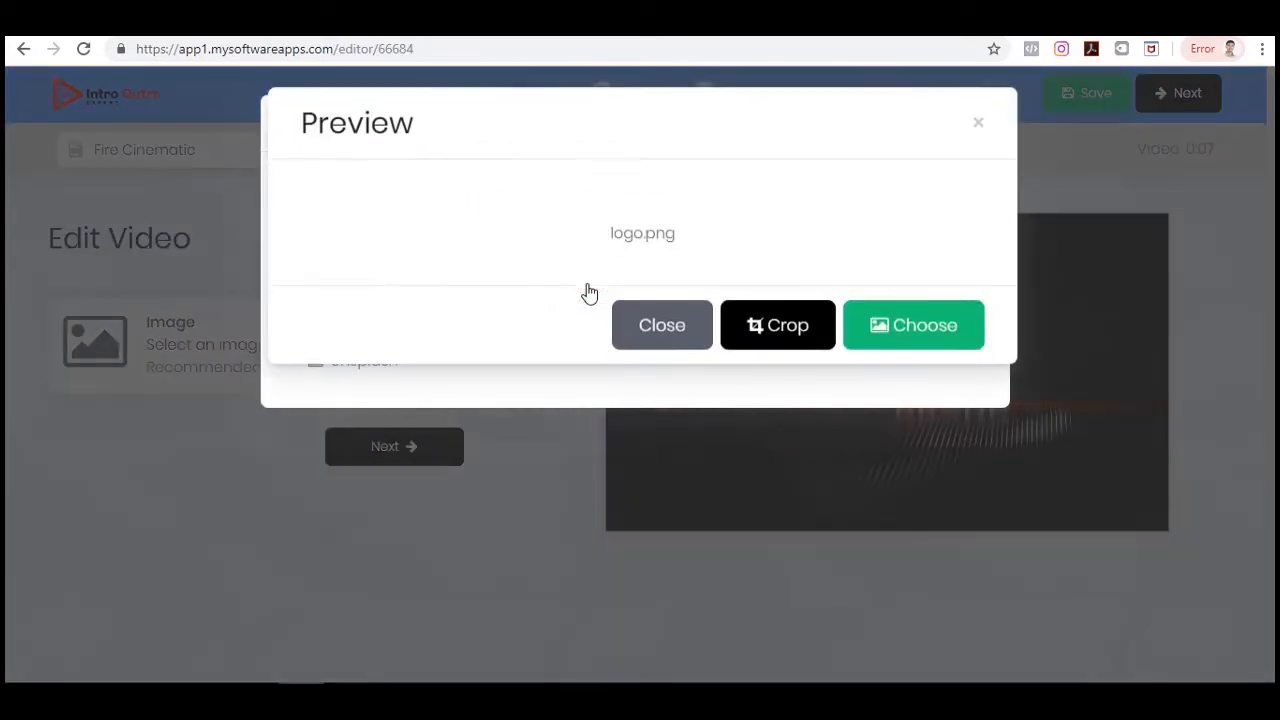
pyautogui.click(926, 479)
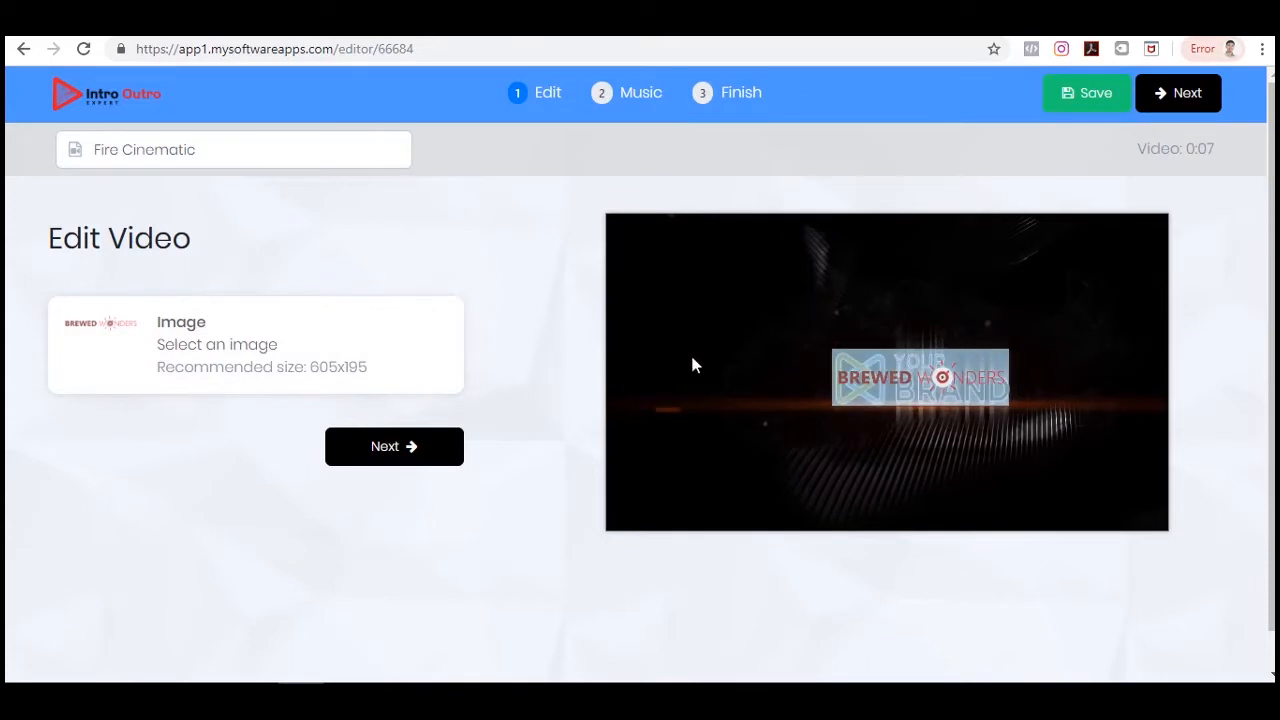
pyautogui.click(396, 448)
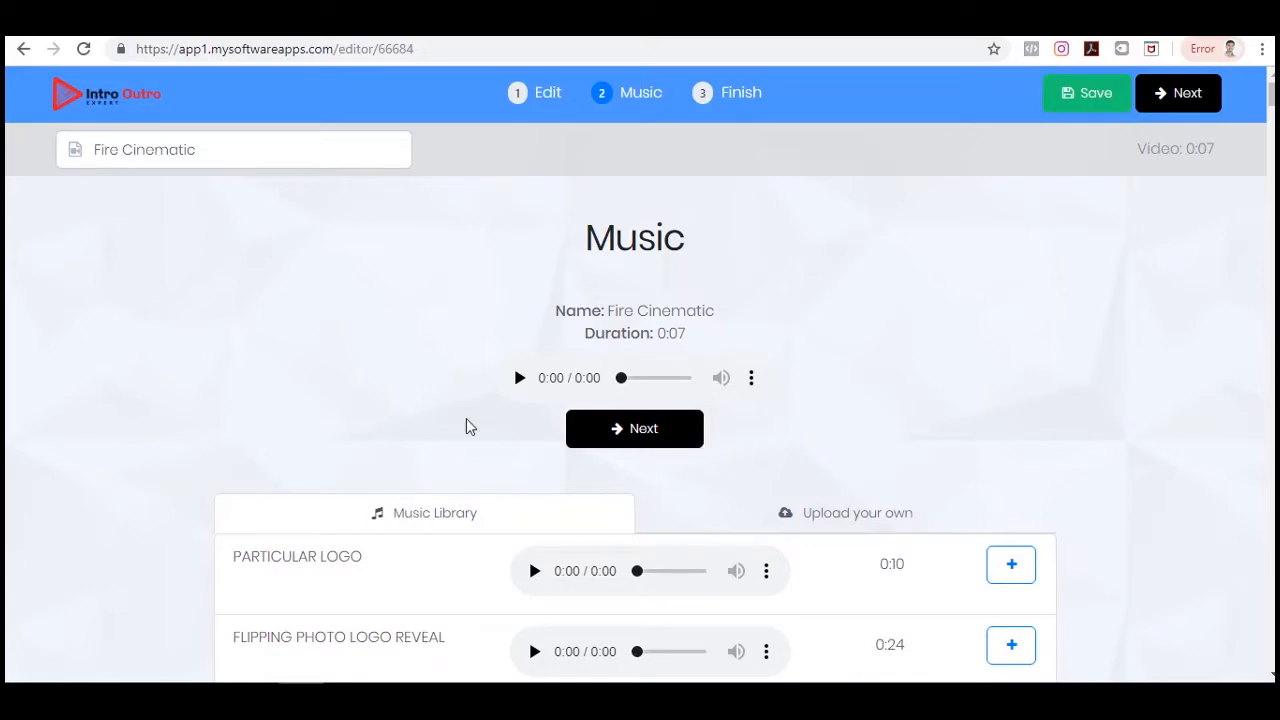
# Skip adding music and continue to the Finish step.
pyautogui.scroll(-2, 1246, 477)
pyautogui.scroll(1, 1231, 463)
pyautogui.scroll(1, 1229, 460)
pyautogui.scroll(-12, 923, 417)
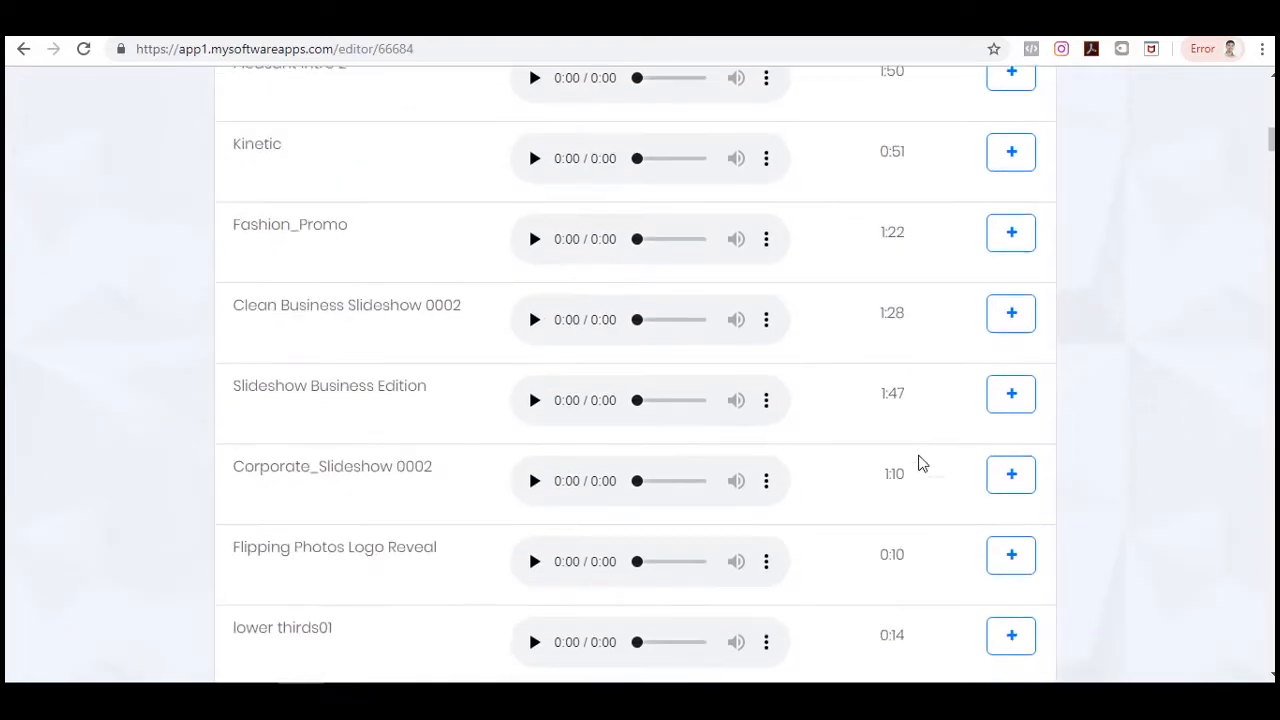
pyautogui.scroll(12, 923, 468)
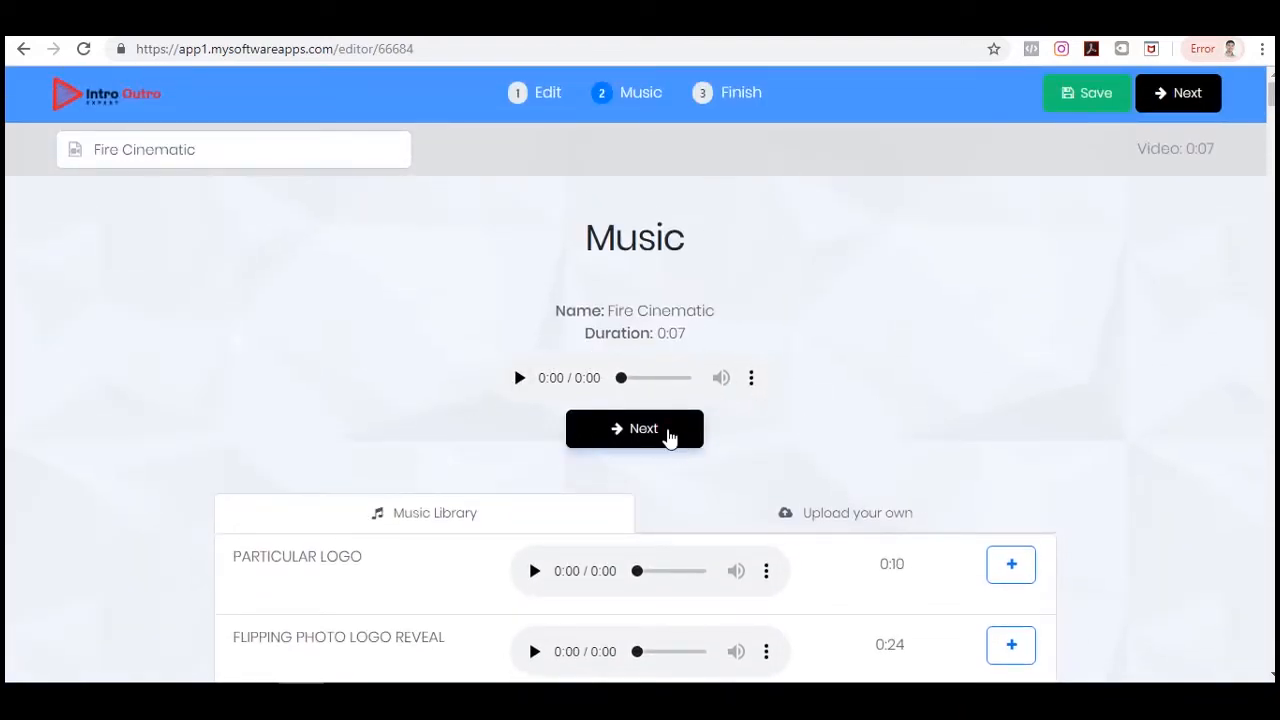
pyautogui.click(670, 435)
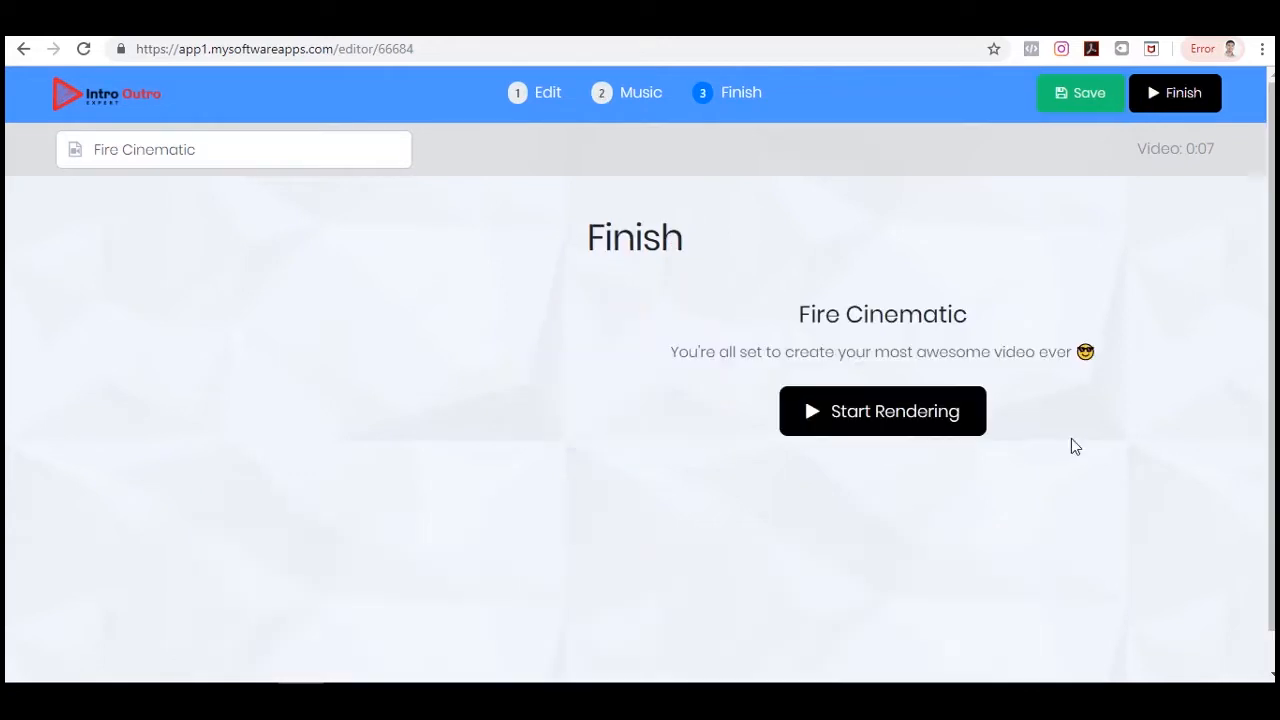
# Start rendering the Fire Cinematic video.
pyautogui.scroll(-1, 280, 325)
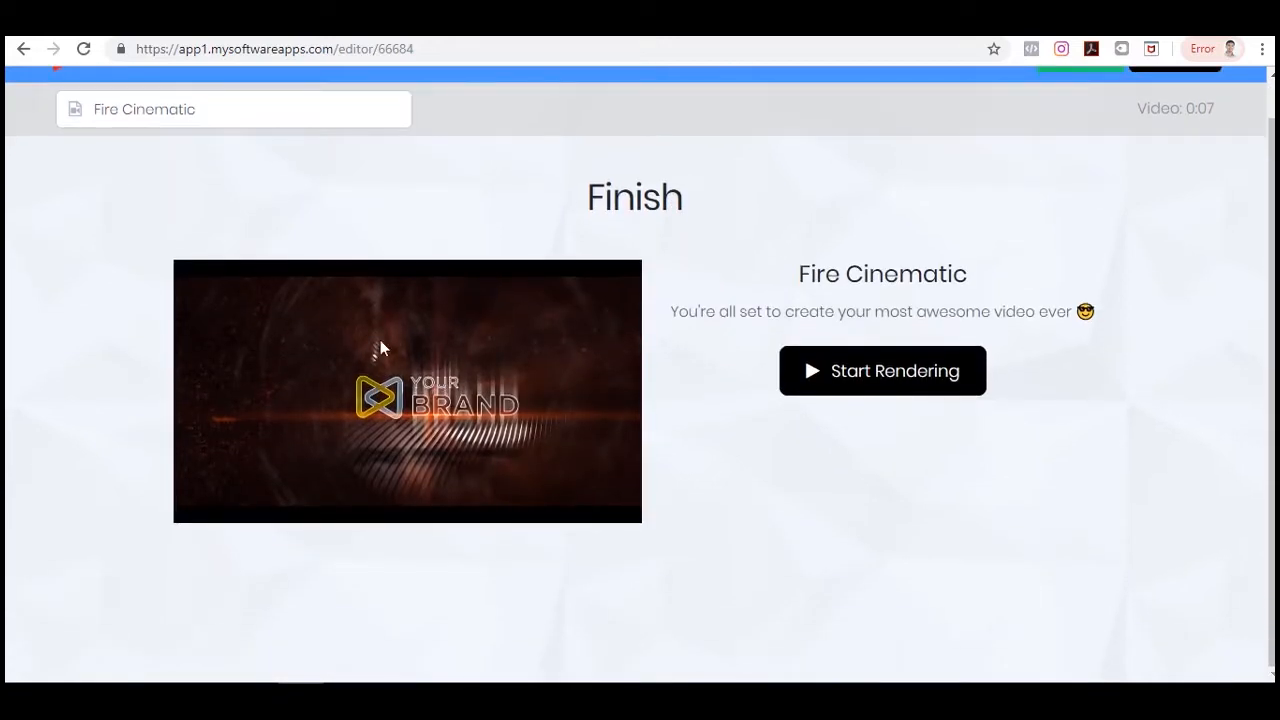
pyautogui.scroll(1, 558, 358)
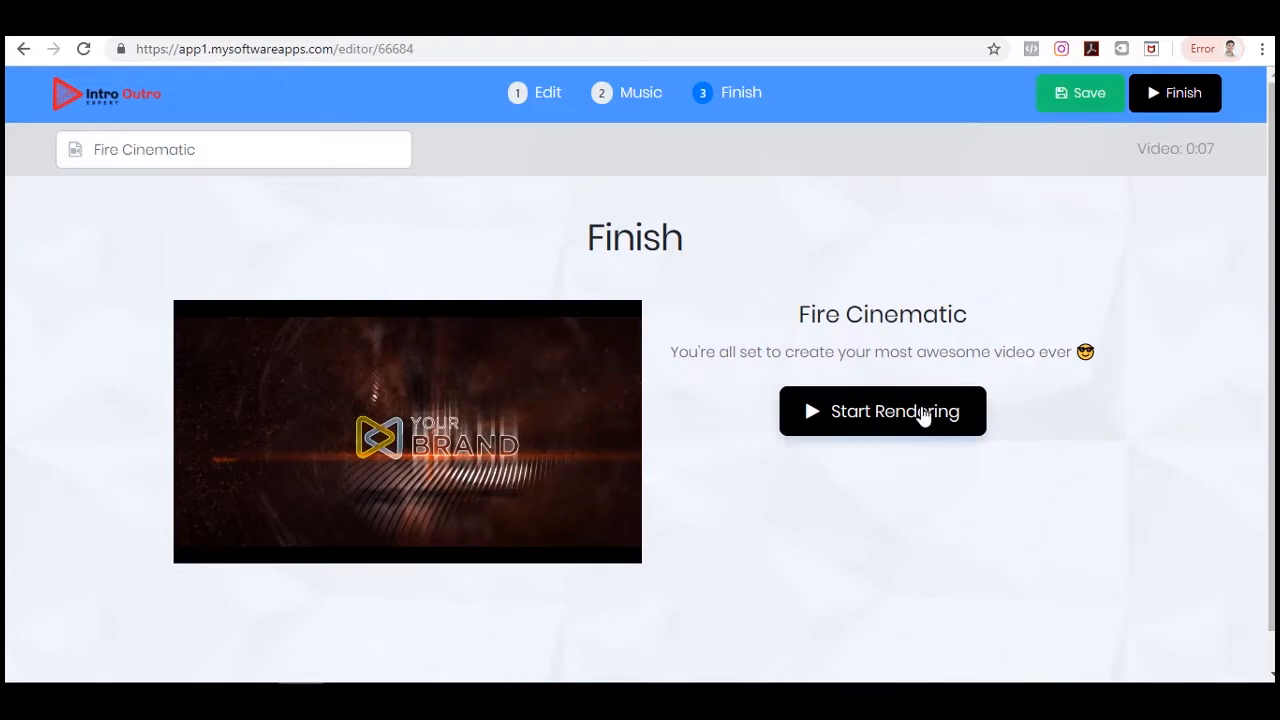
pyautogui.click(923, 414)
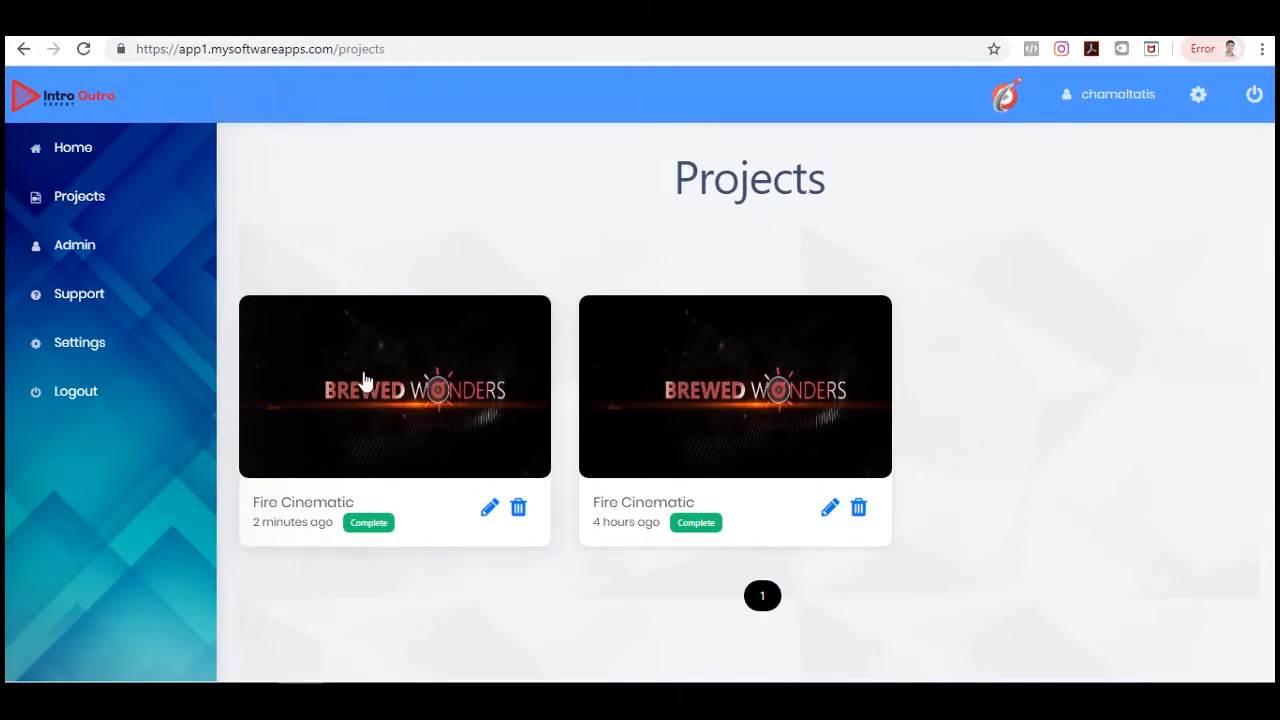
# Play the newly rendered Fire Cinematic project video and close the preview.
pyautogui.click(470, 385)
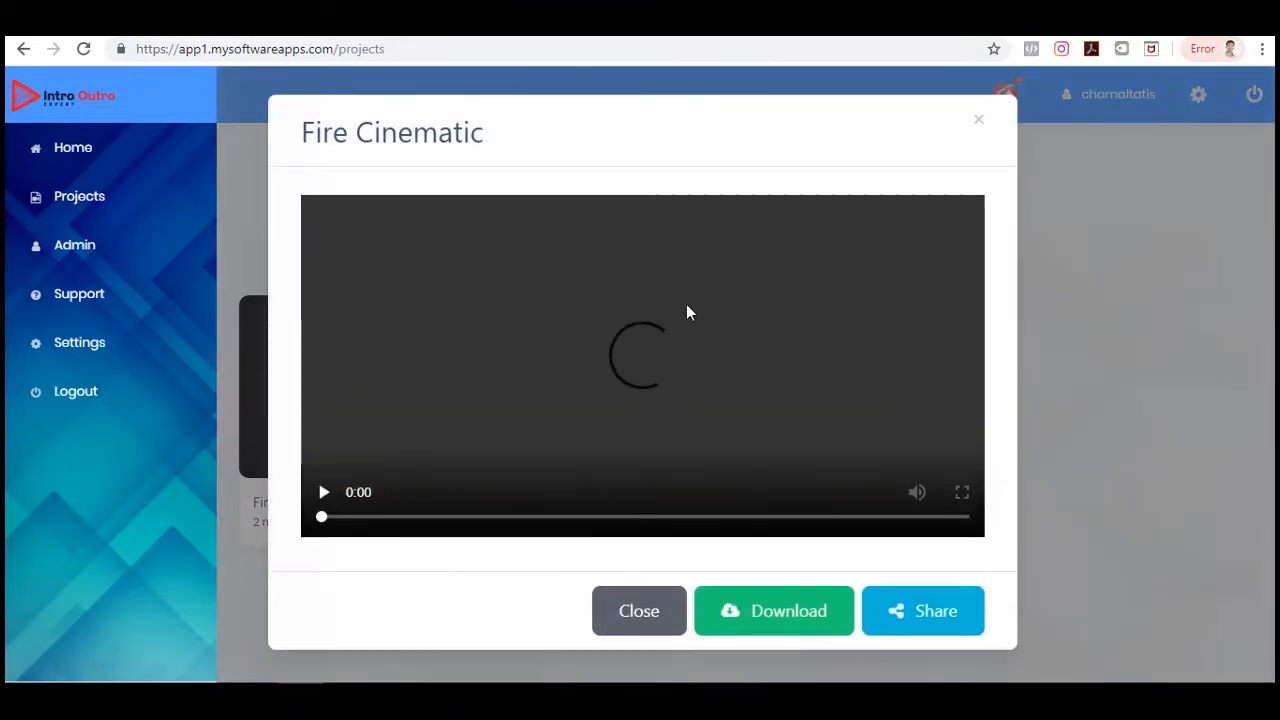
pyautogui.click(325, 487)
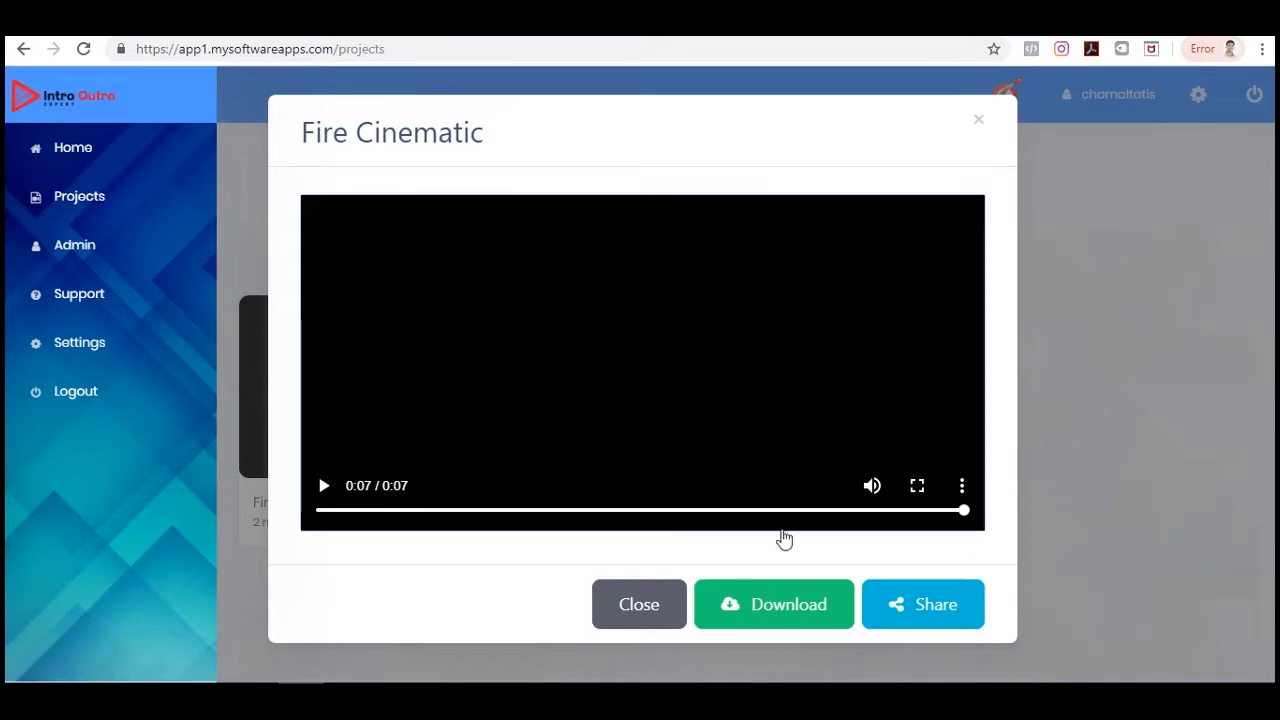
pyautogui.click(636, 605)
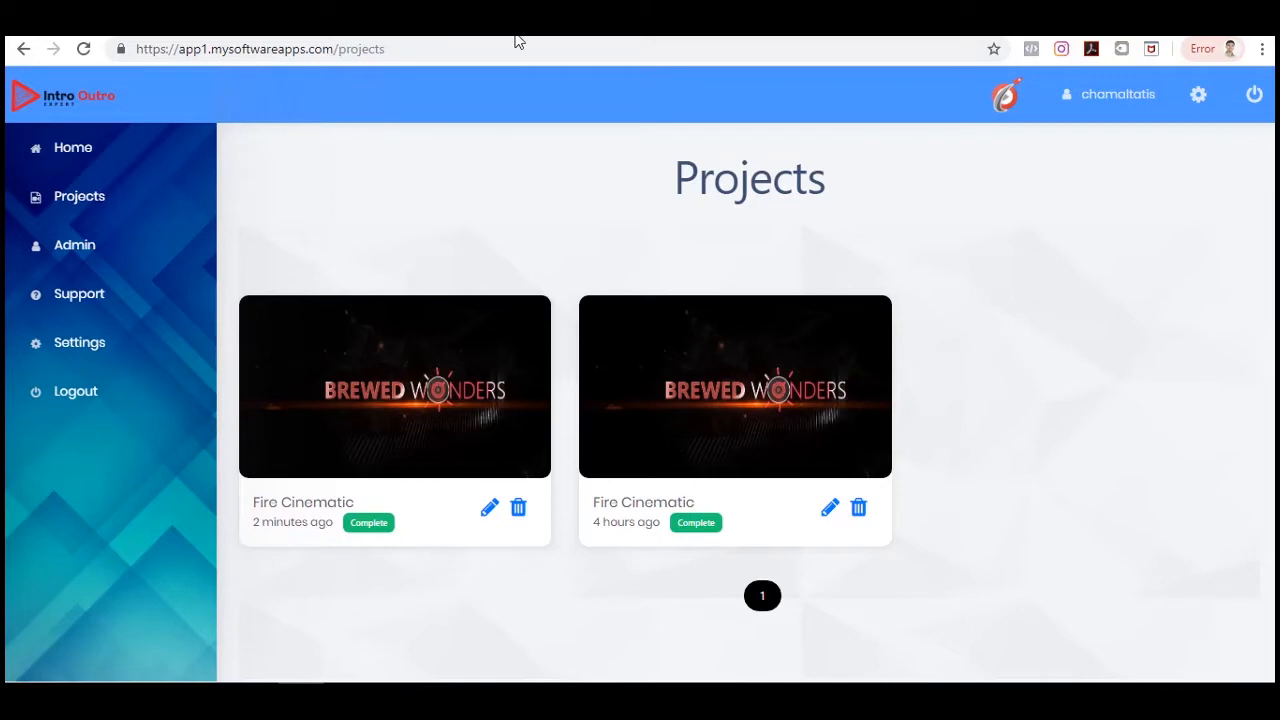
# Return to the template gallery and browse the available templates.
pyautogui.click(116, 104)
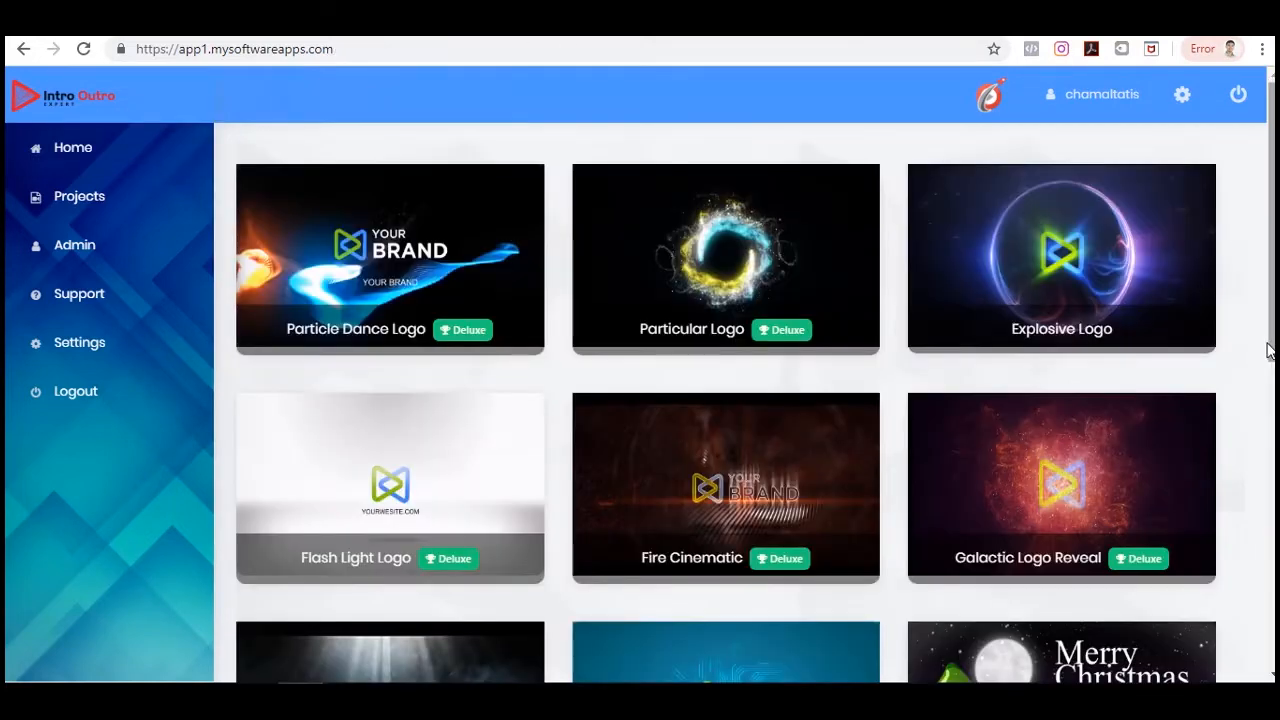
pyautogui.scroll(-2, 1270, 350)
pyautogui.scroll(-1, 1268, 366)
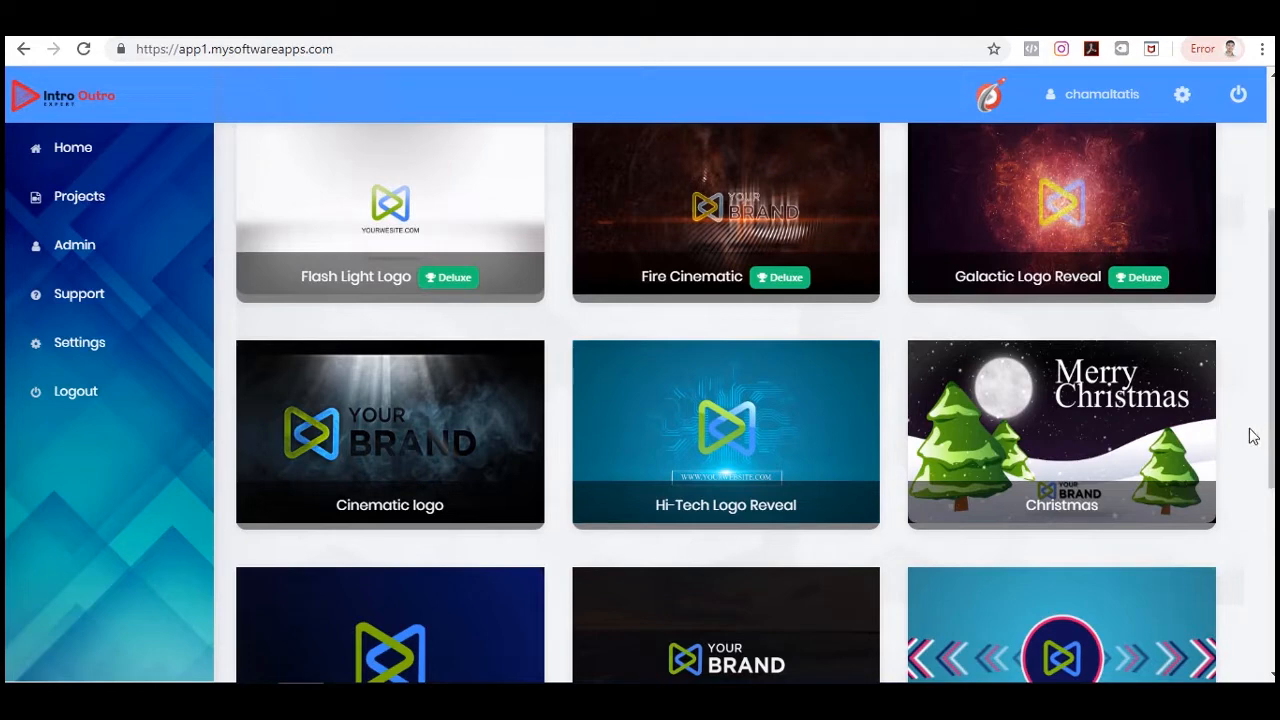
pyautogui.scroll(-3, 1248, 436)
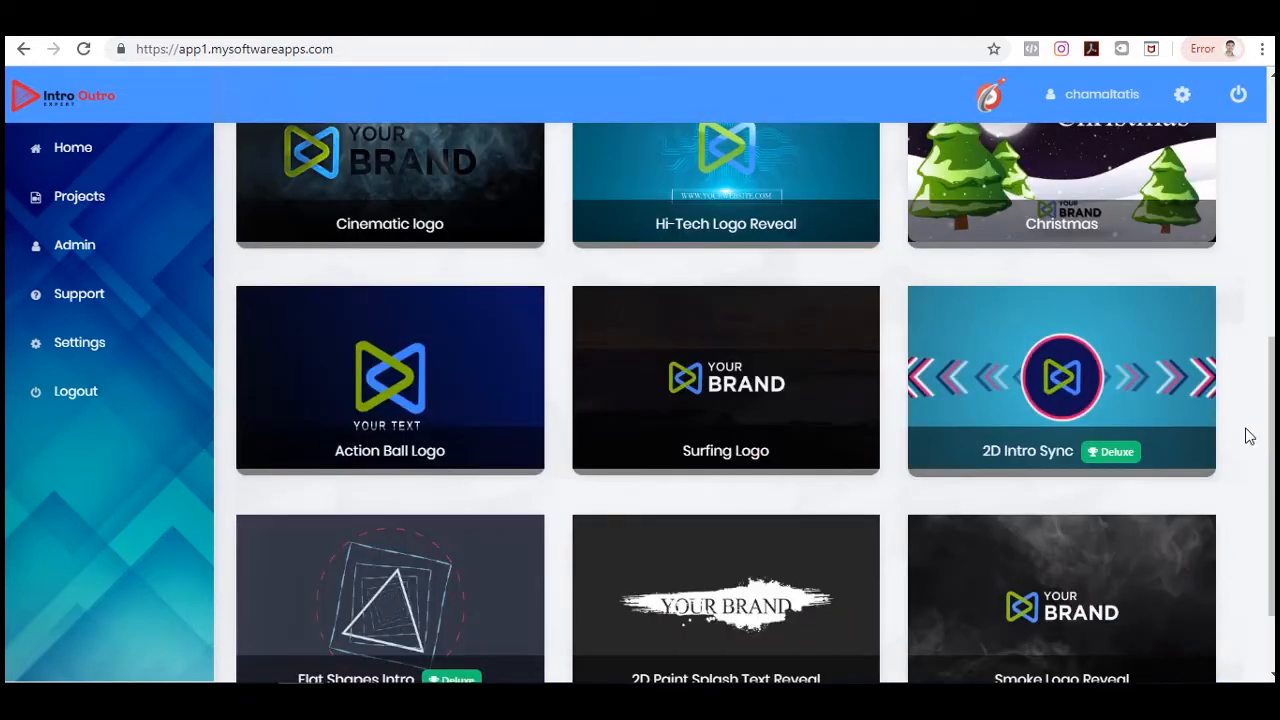
pyautogui.scroll(6, 1248, 436)
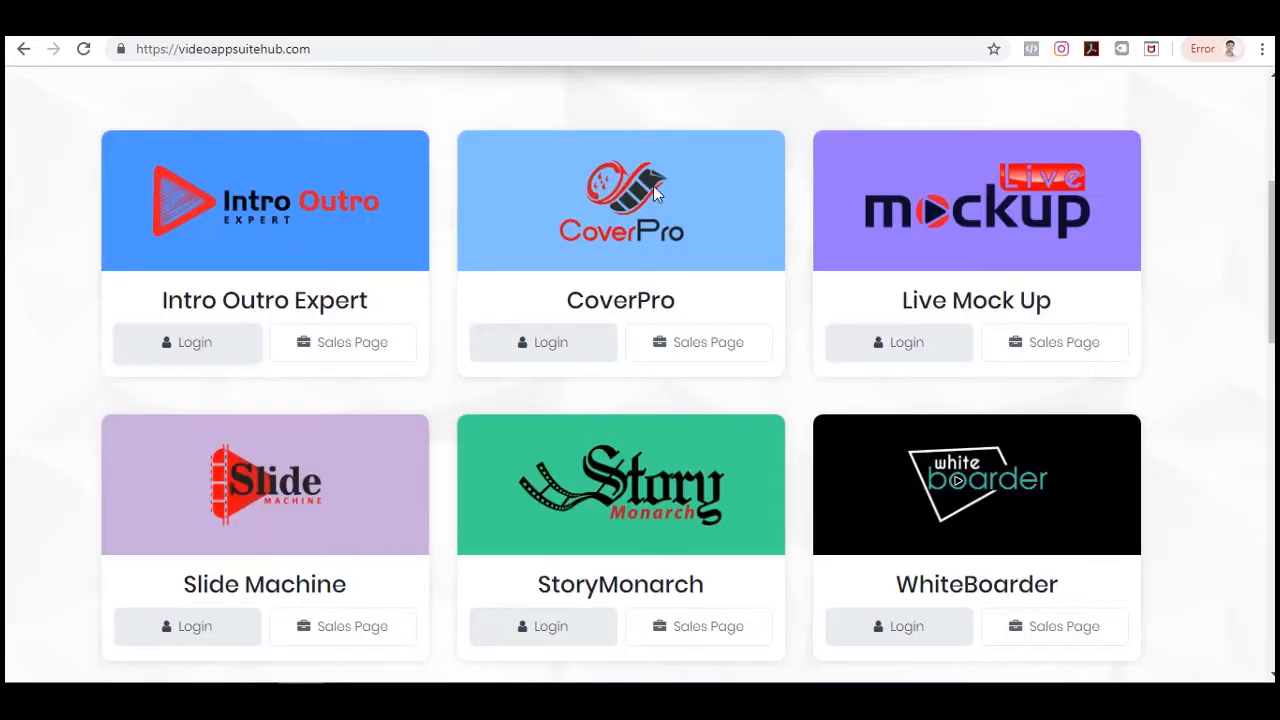
# Open the CoverPro app from the app suite hub's login.
pyautogui.scroll(4, 1243, 343)
pyautogui.scroll(-2, 1243, 343)
pyautogui.scroll(-2, 1230, 340)
pyautogui.rightClick(553, 345)
pyautogui.click(600, 352)
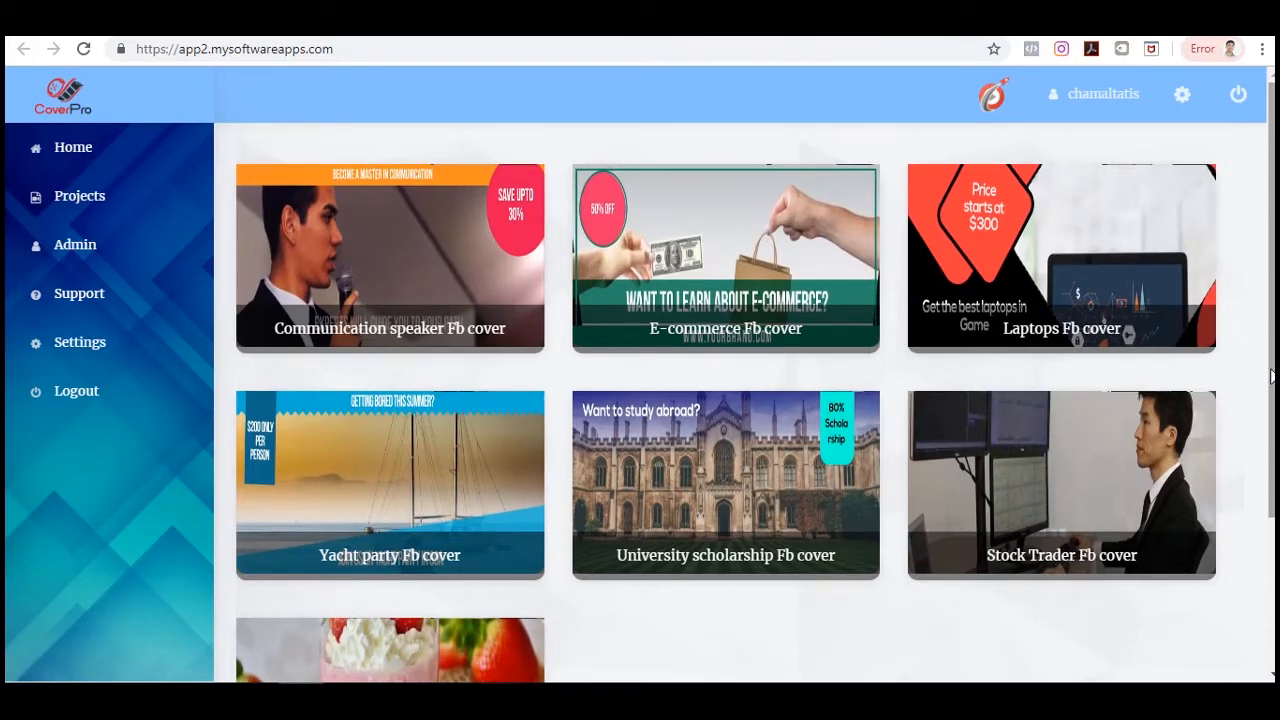
# Preview the E-commerce Fb cover template and start creating a video from it.
pyautogui.scroll(-2, 1212, 405)
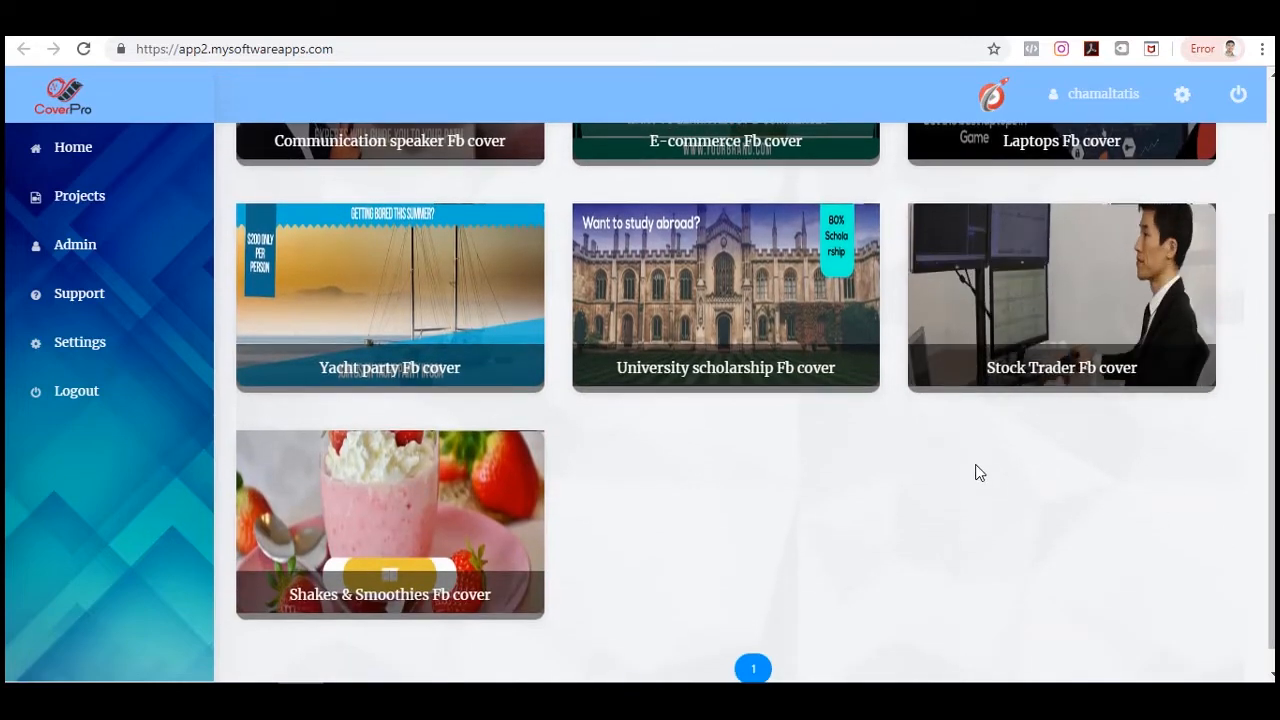
pyautogui.scroll(2, 1060, 508)
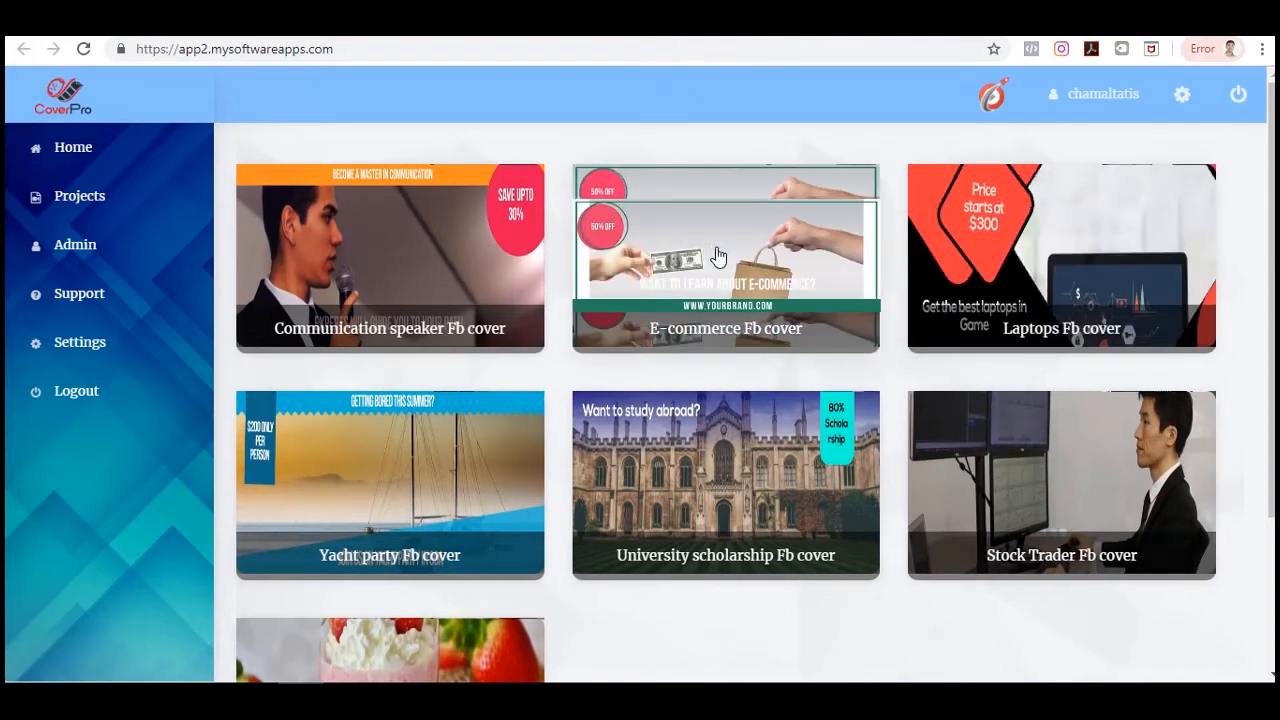
pyautogui.click(822, 218)
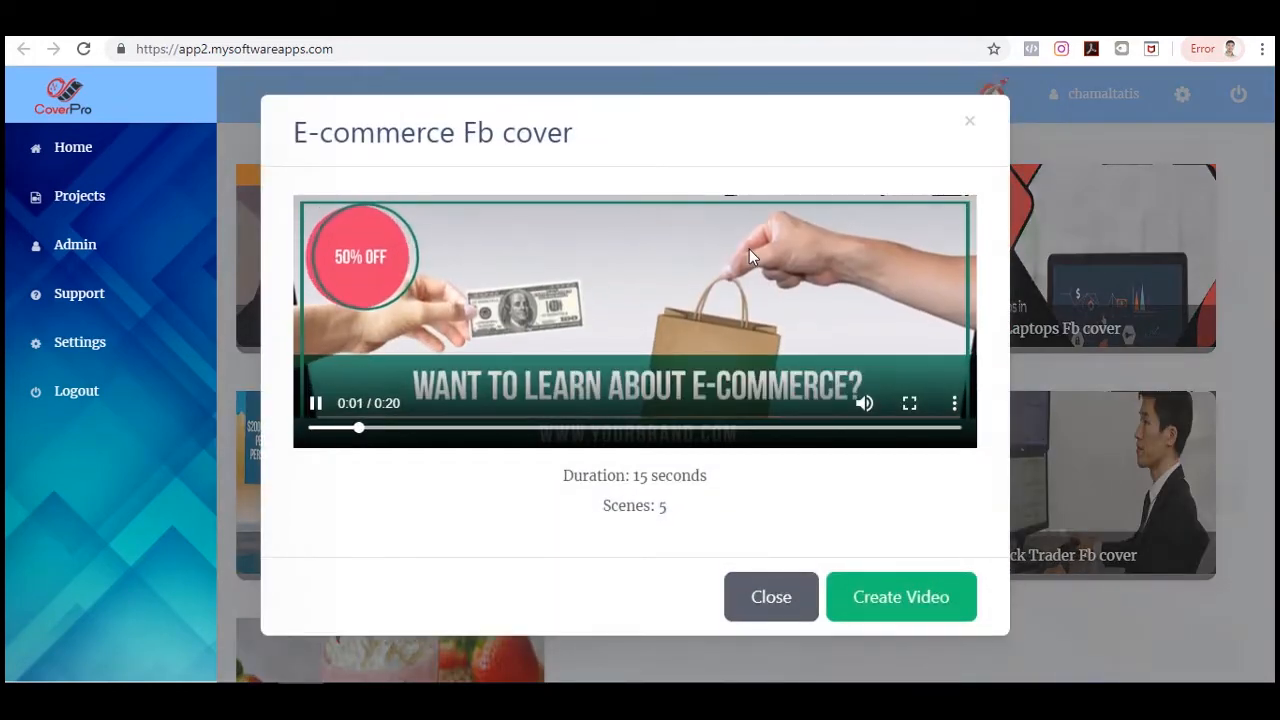
pyautogui.click(897, 600)
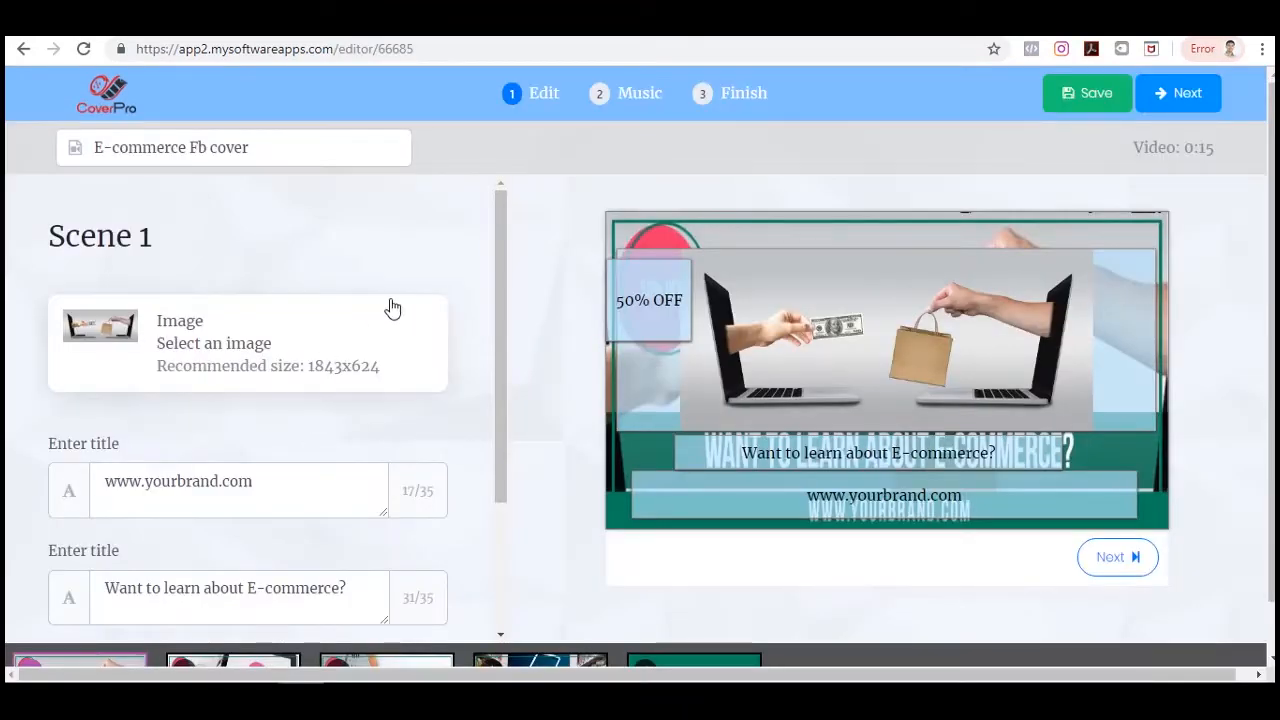
# Review Scene 1's image and title fields in the editor.
pyautogui.scroll(-1, 414, 311)
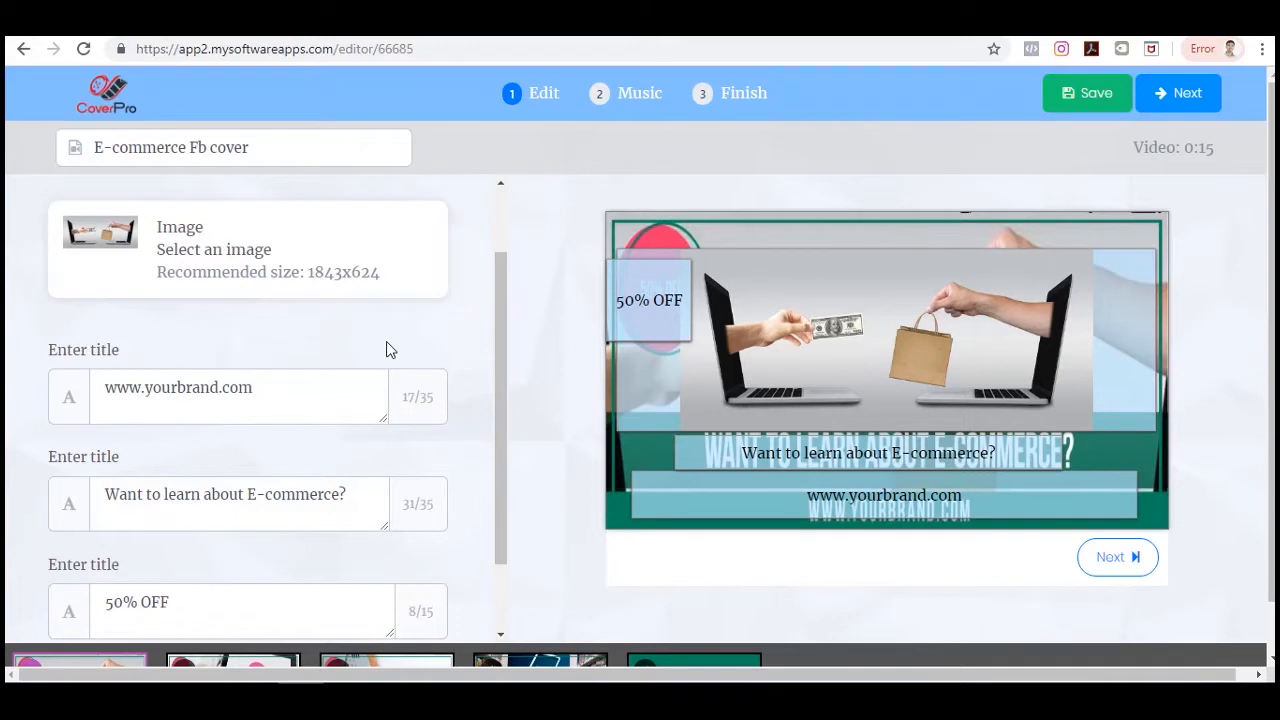
pyautogui.scroll(-1, 437, 343)
pyautogui.scroll(3, 437, 343)
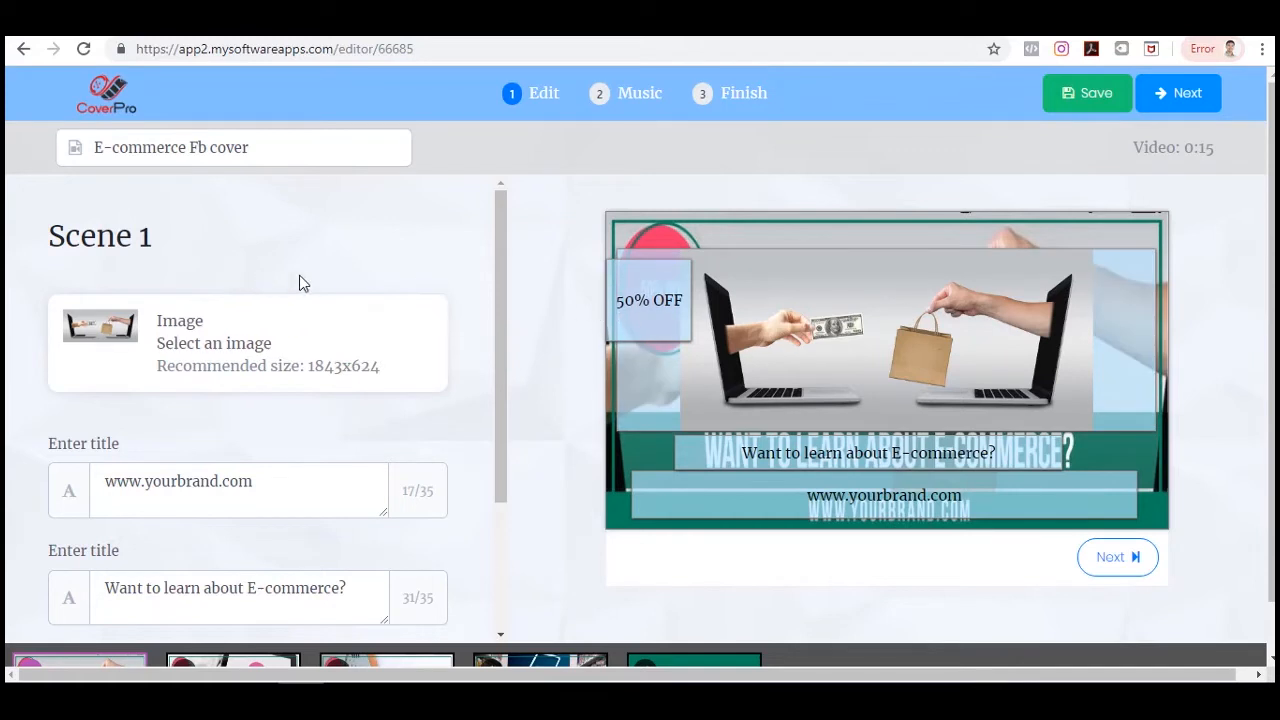
# Open Scene 1's image picker and browse the My Library, Pixabay and Unsplash image sources.
pyautogui.scroll(-3, 406, 287)
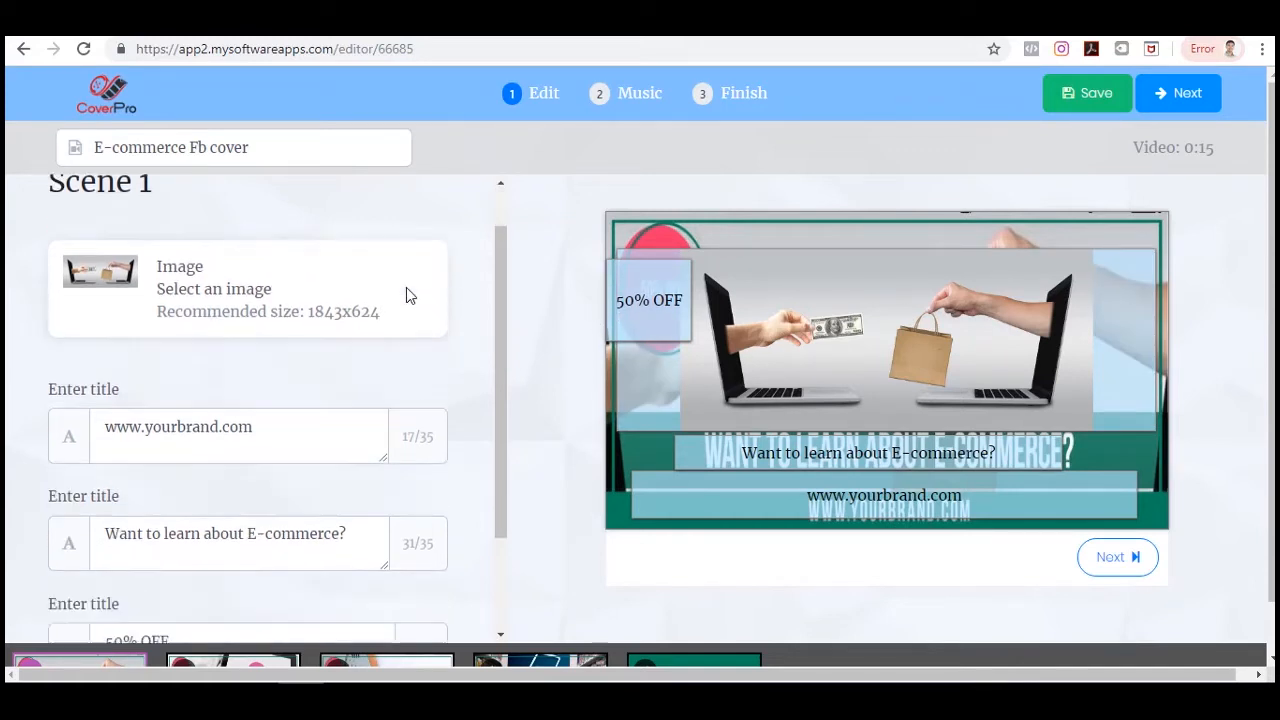
pyautogui.scroll(3, 406, 287)
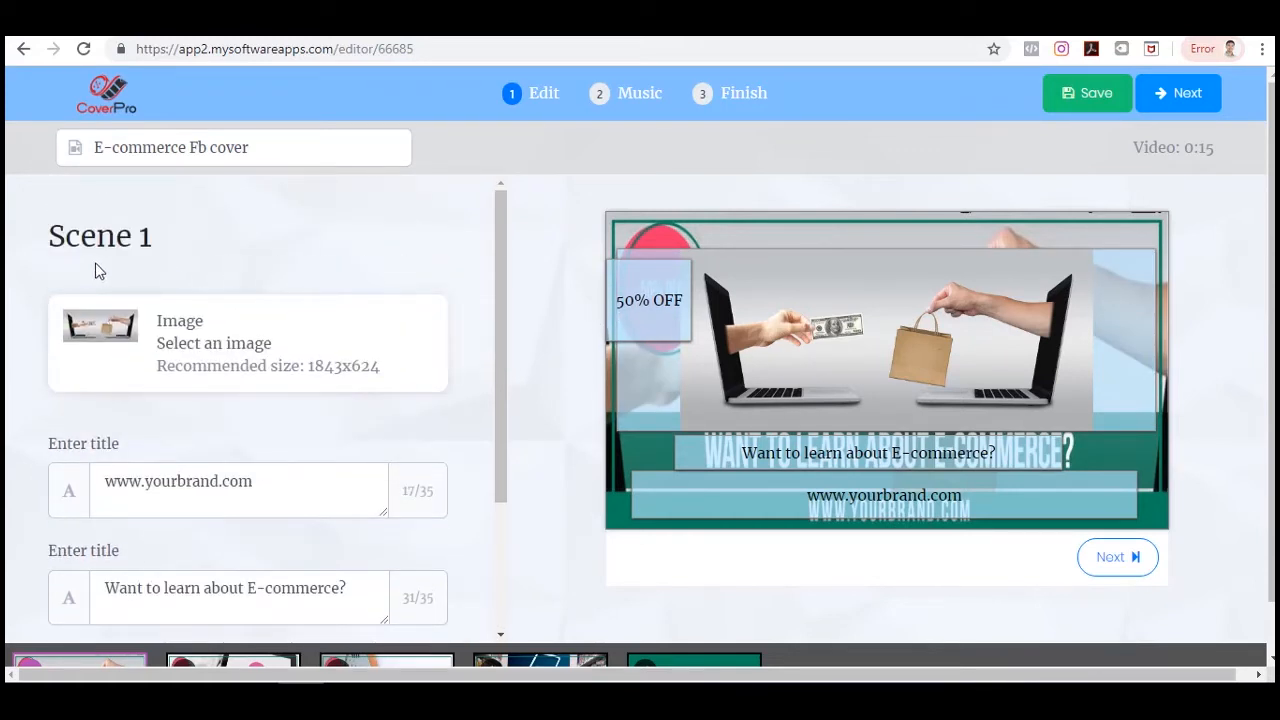
pyautogui.click(264, 343)
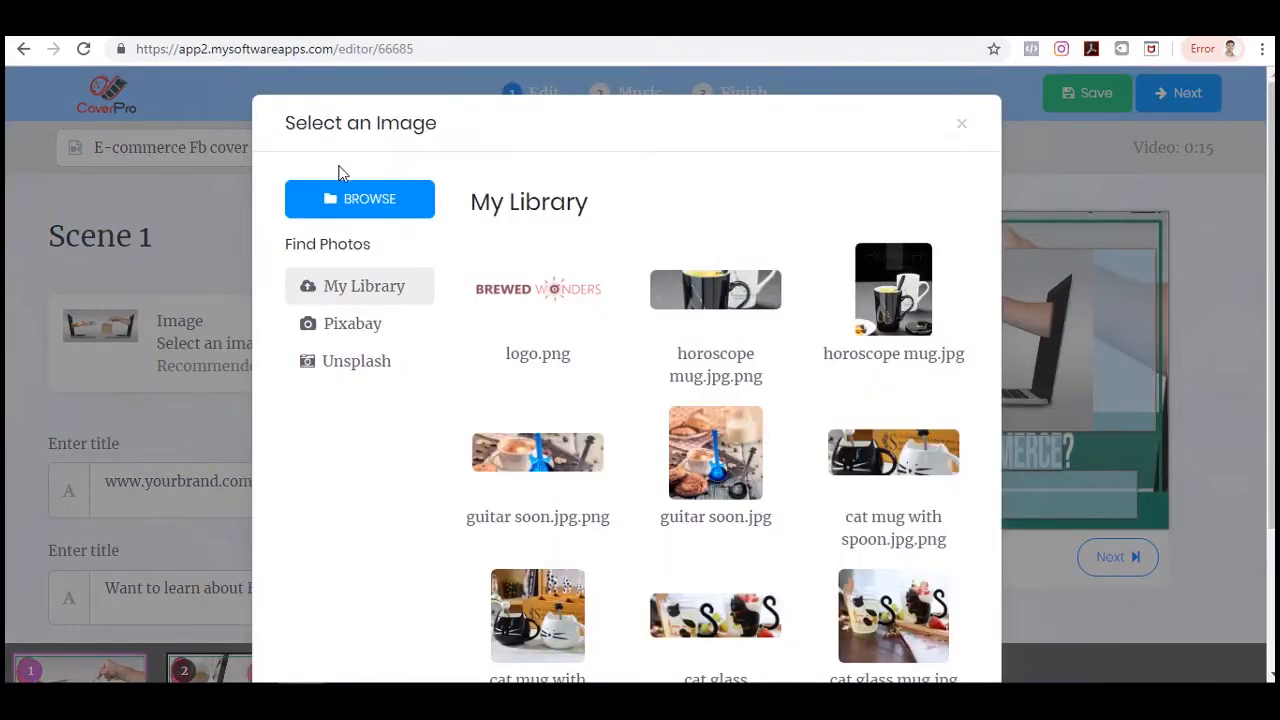
pyautogui.scroll(-2, 849, 303)
pyautogui.scroll(2, 849, 303)
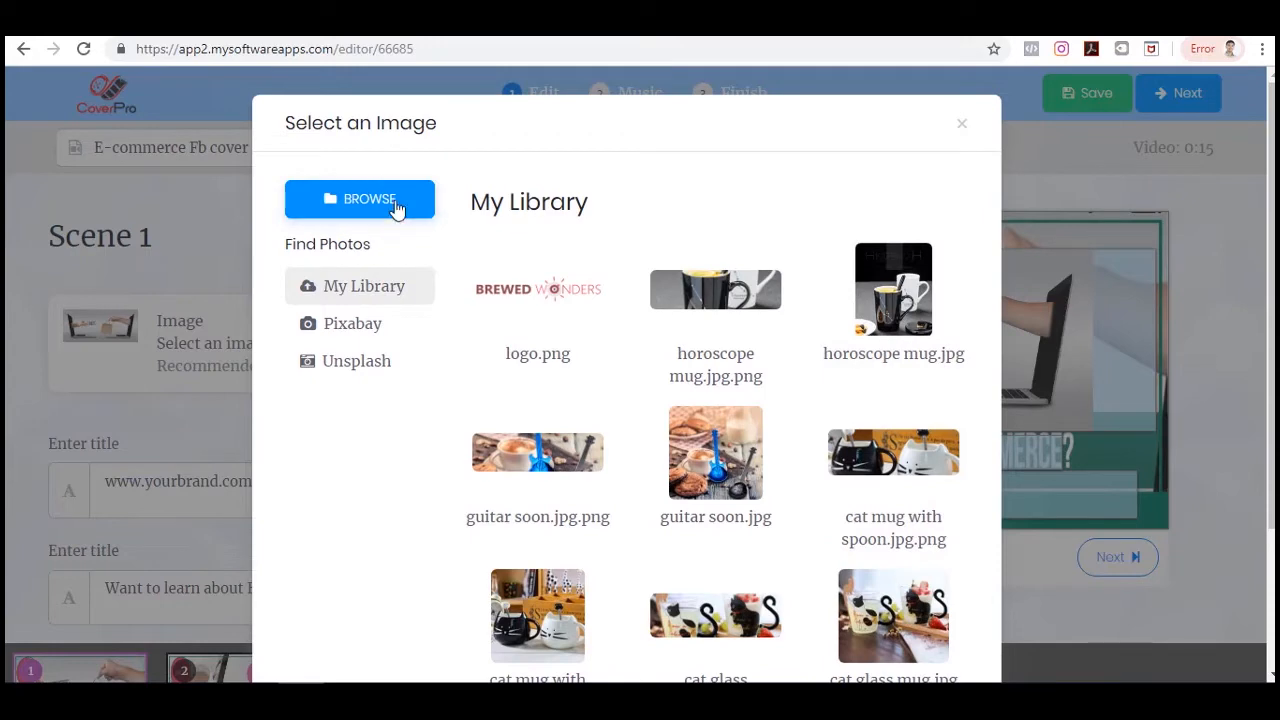
pyautogui.click(379, 203)
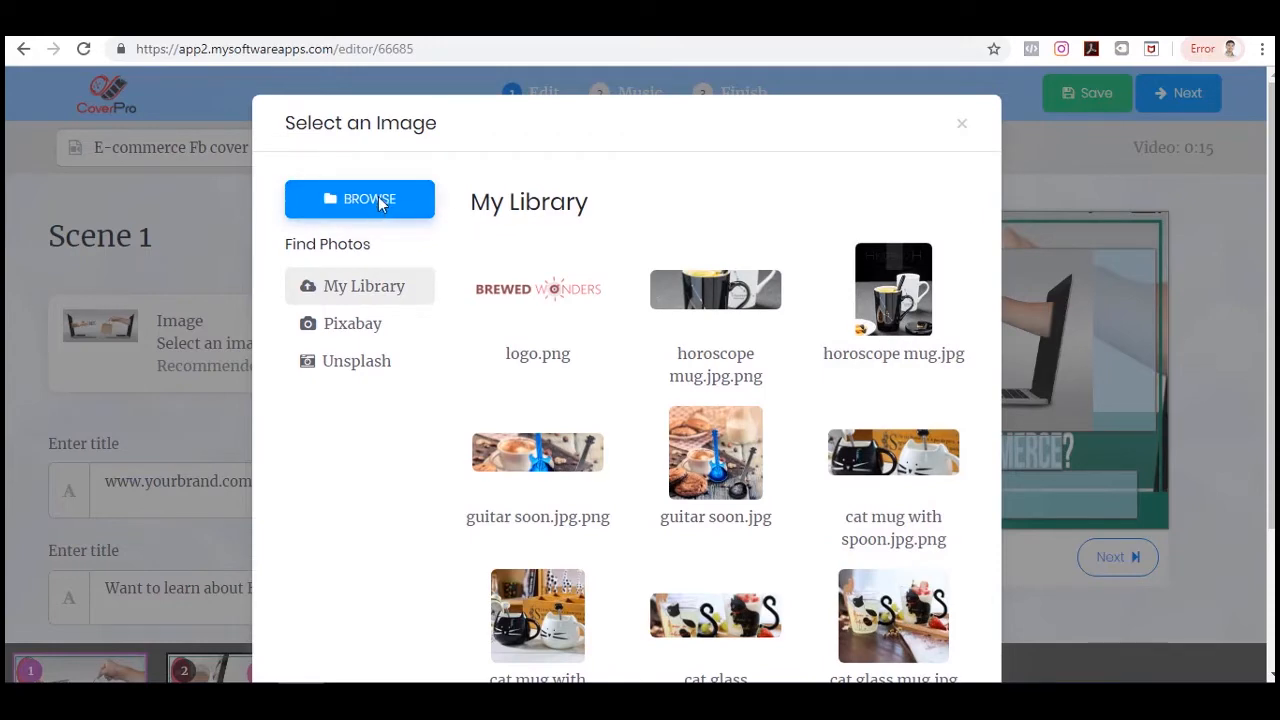
pyautogui.click(686, 143)
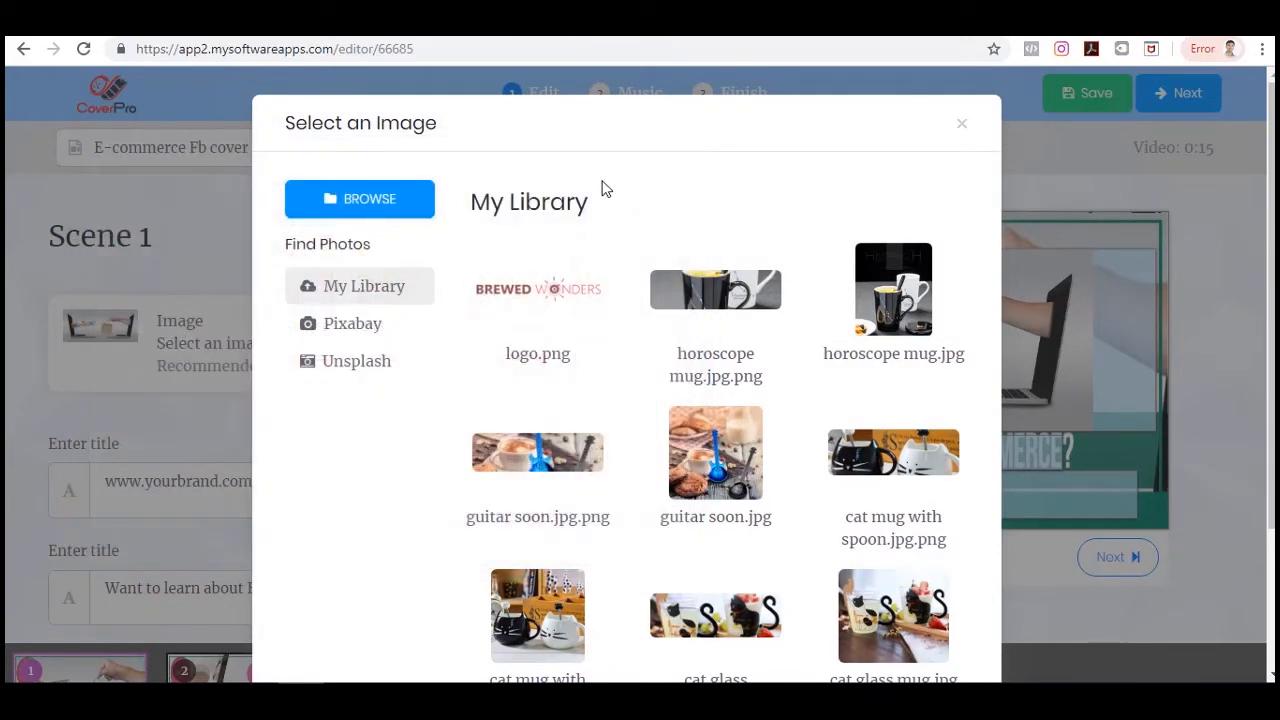
pyautogui.click(362, 333)
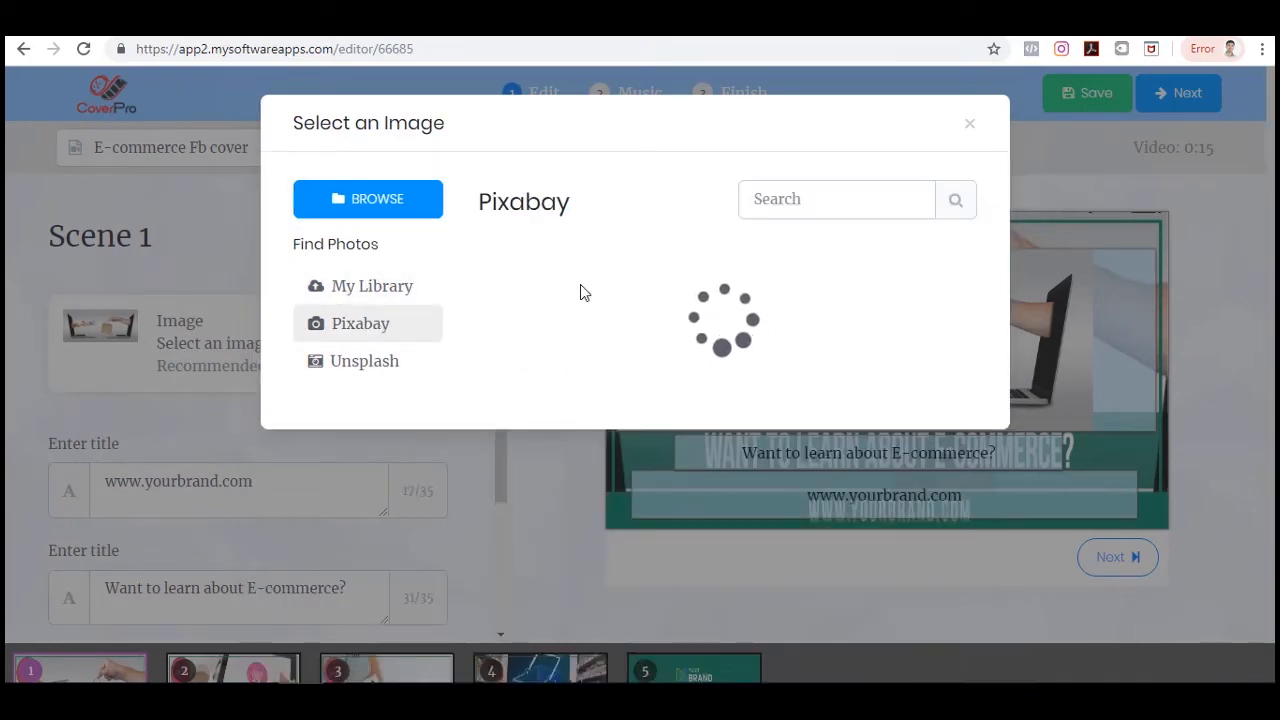
pyautogui.scroll(-3, 905, 365)
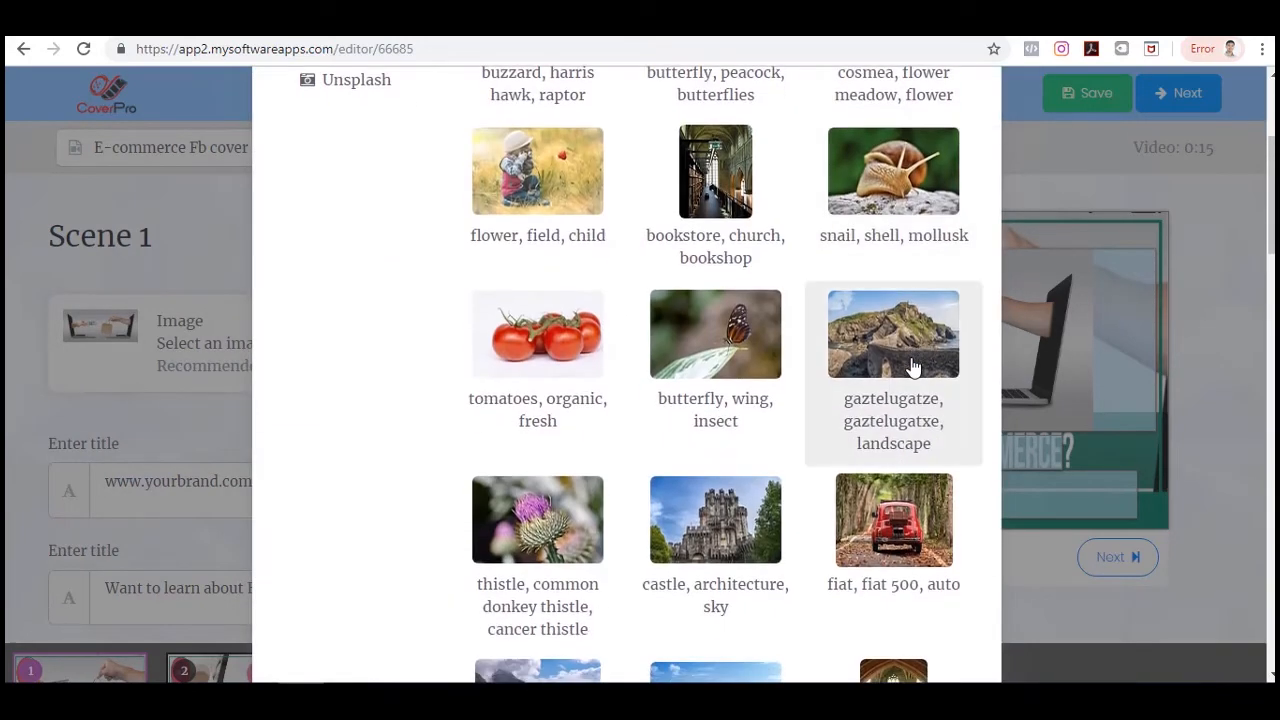
pyautogui.scroll(2, 791, 356)
pyautogui.click(362, 270)
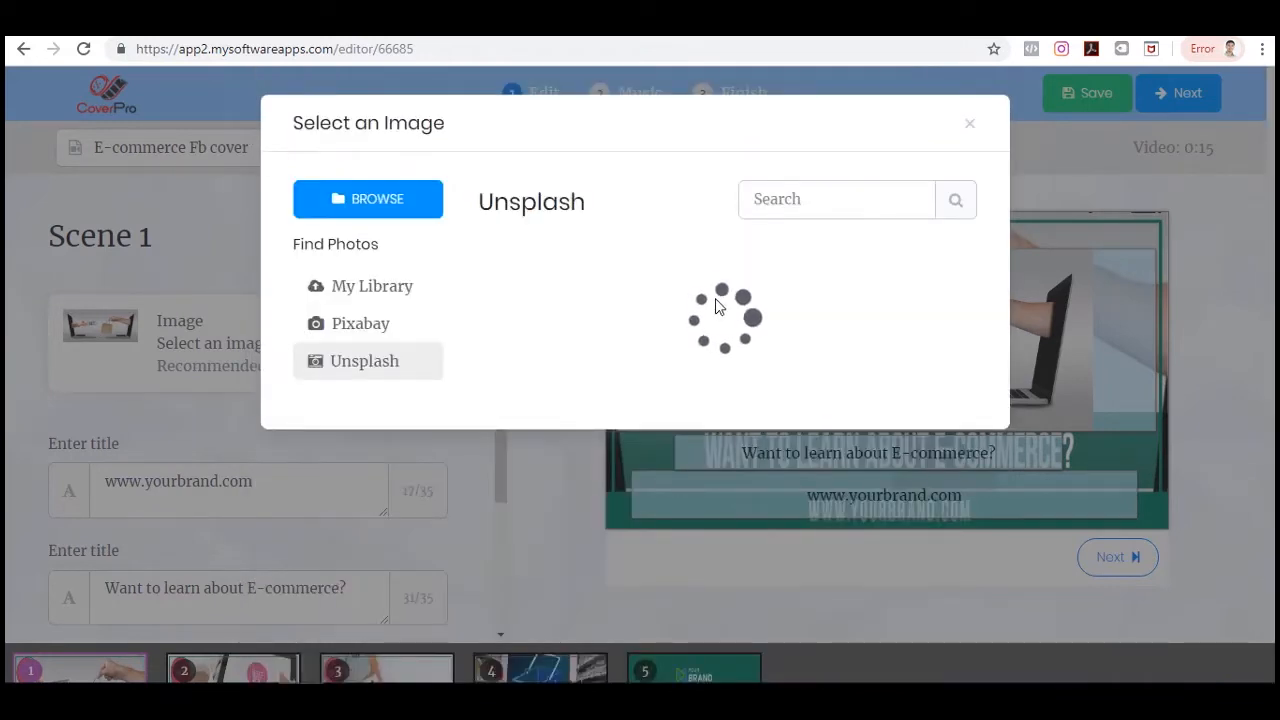
pyautogui.scroll(-4, 880, 400)
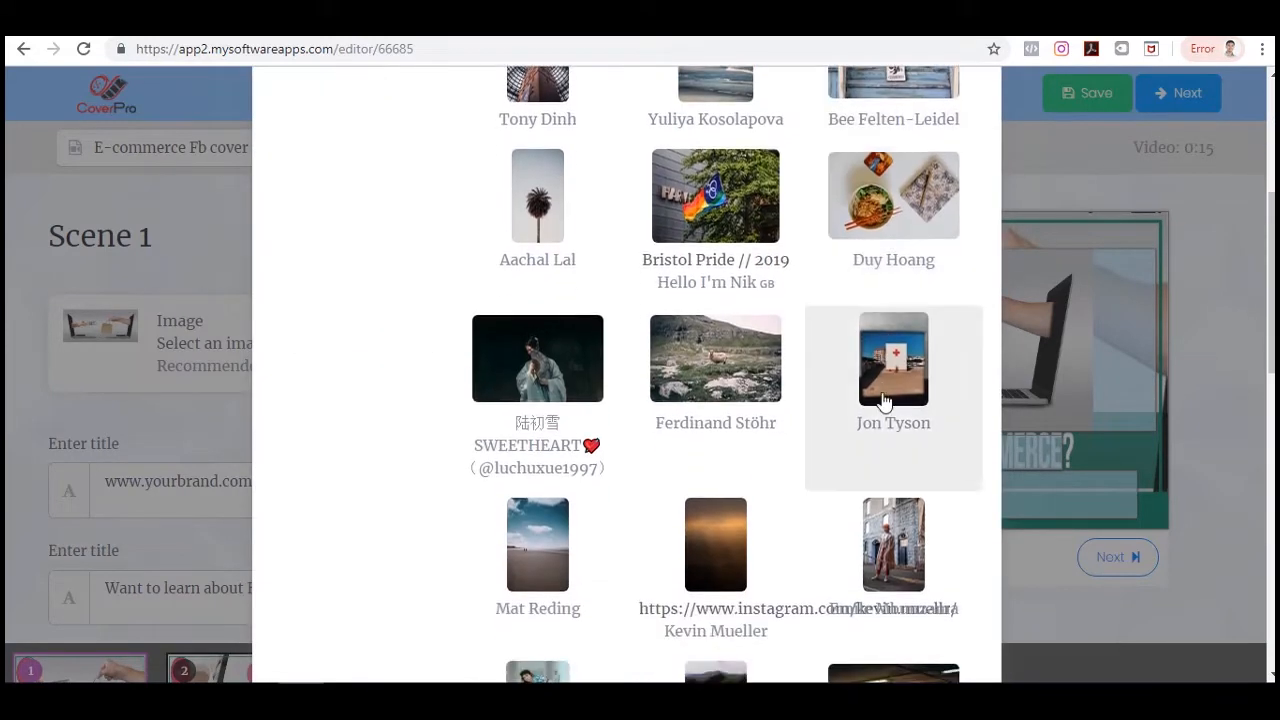
pyautogui.scroll(3, 850, 400)
pyautogui.scroll(-3, 879, 397)
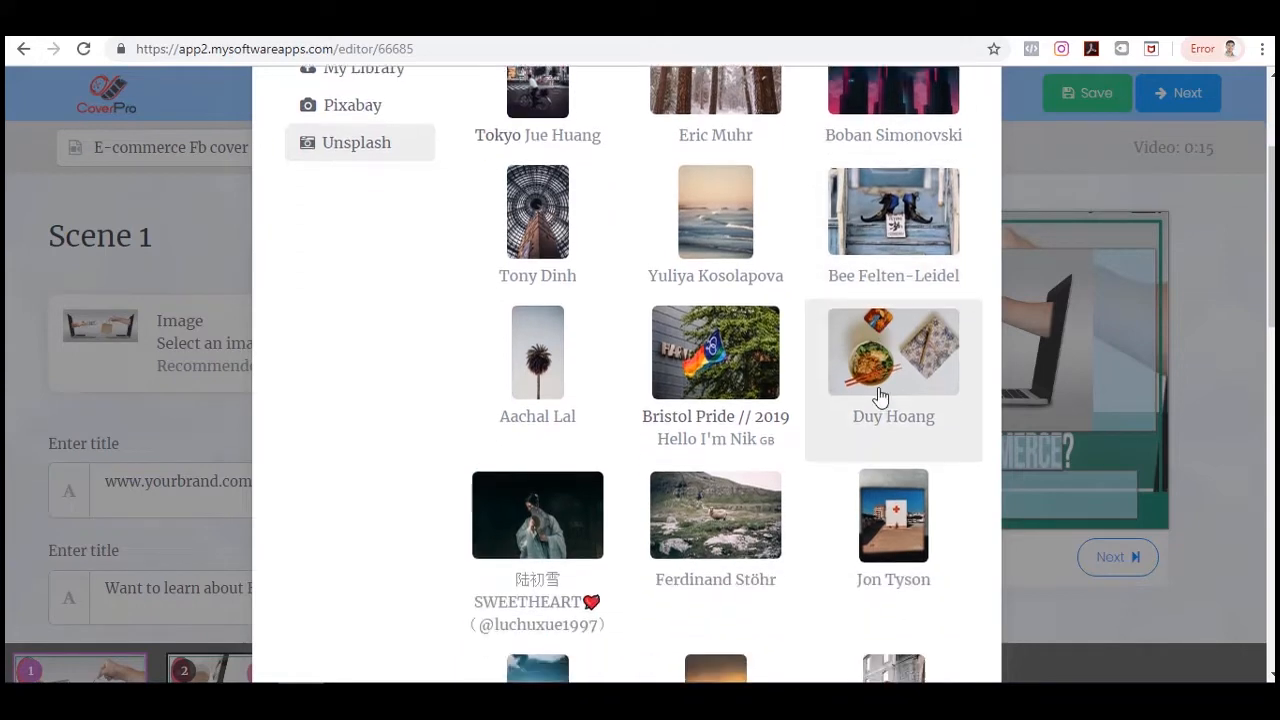
pyautogui.scroll(3, 876, 397)
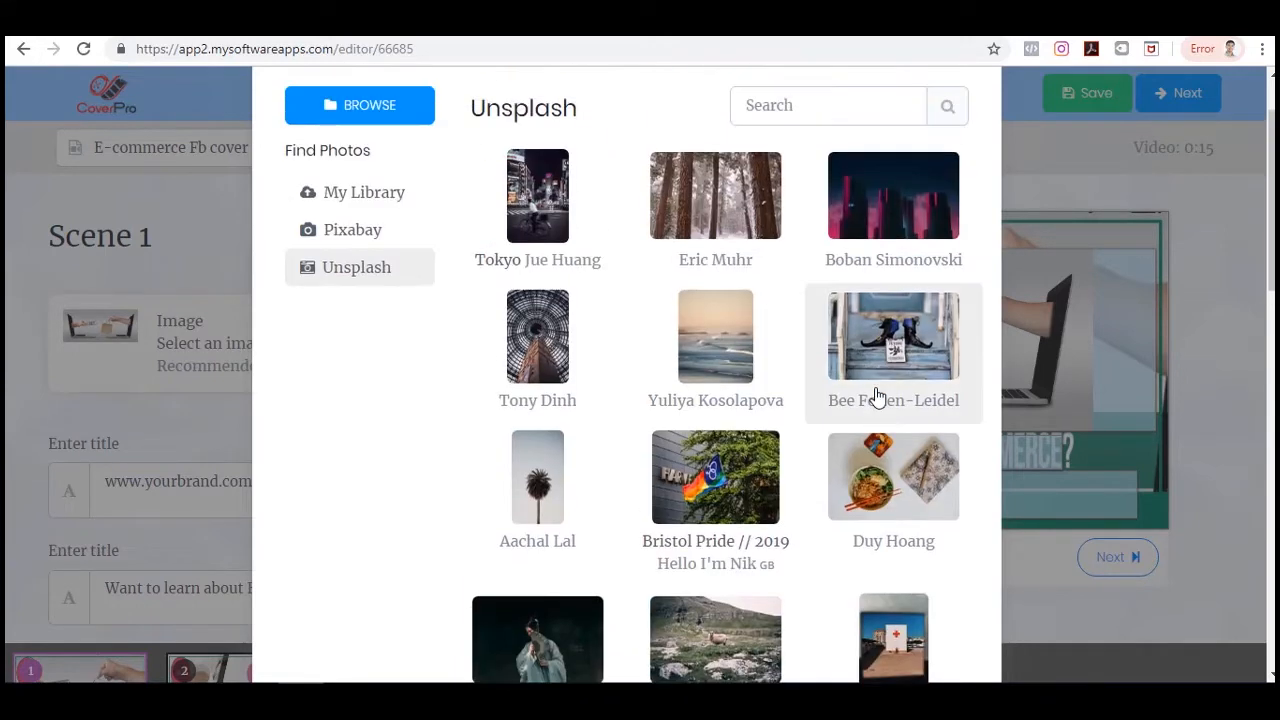
# Pick the Unsplash photo of witch boots on stairs, crop it, and set it as Scene 1's image.
pyautogui.click(922, 345)
pyautogui.scroll(-1, 819, 337)
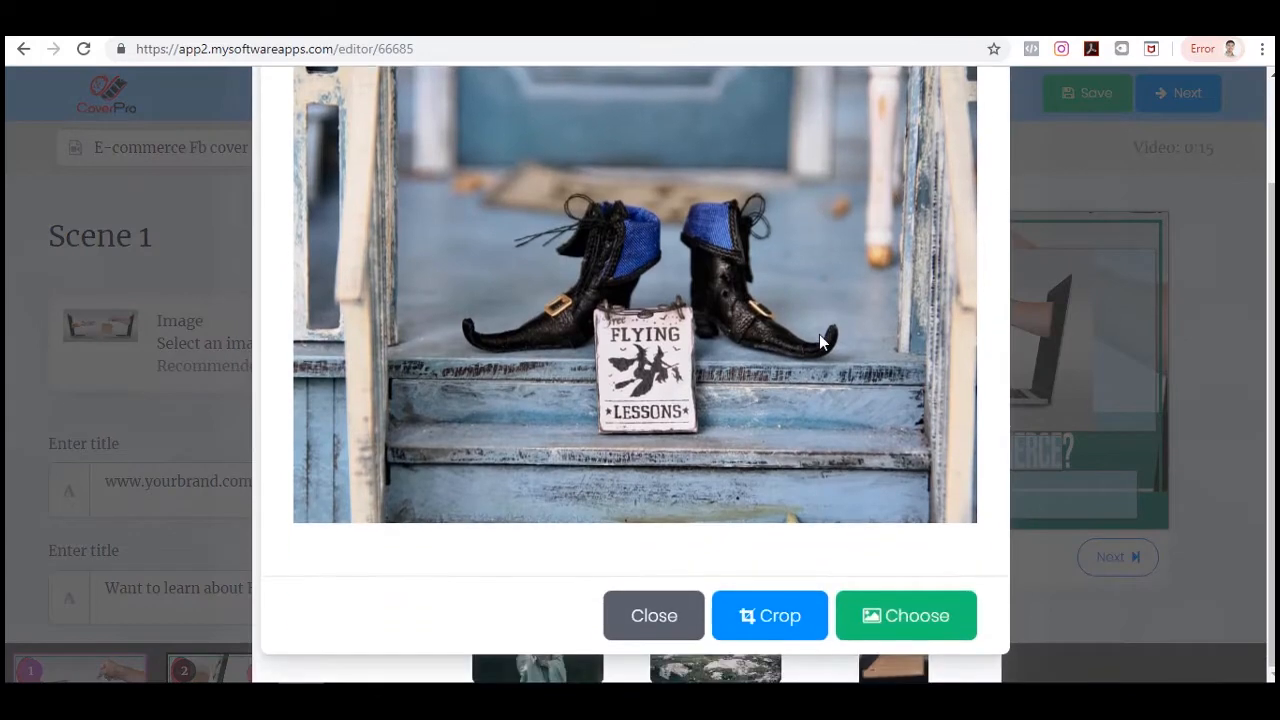
pyautogui.click(770, 616)
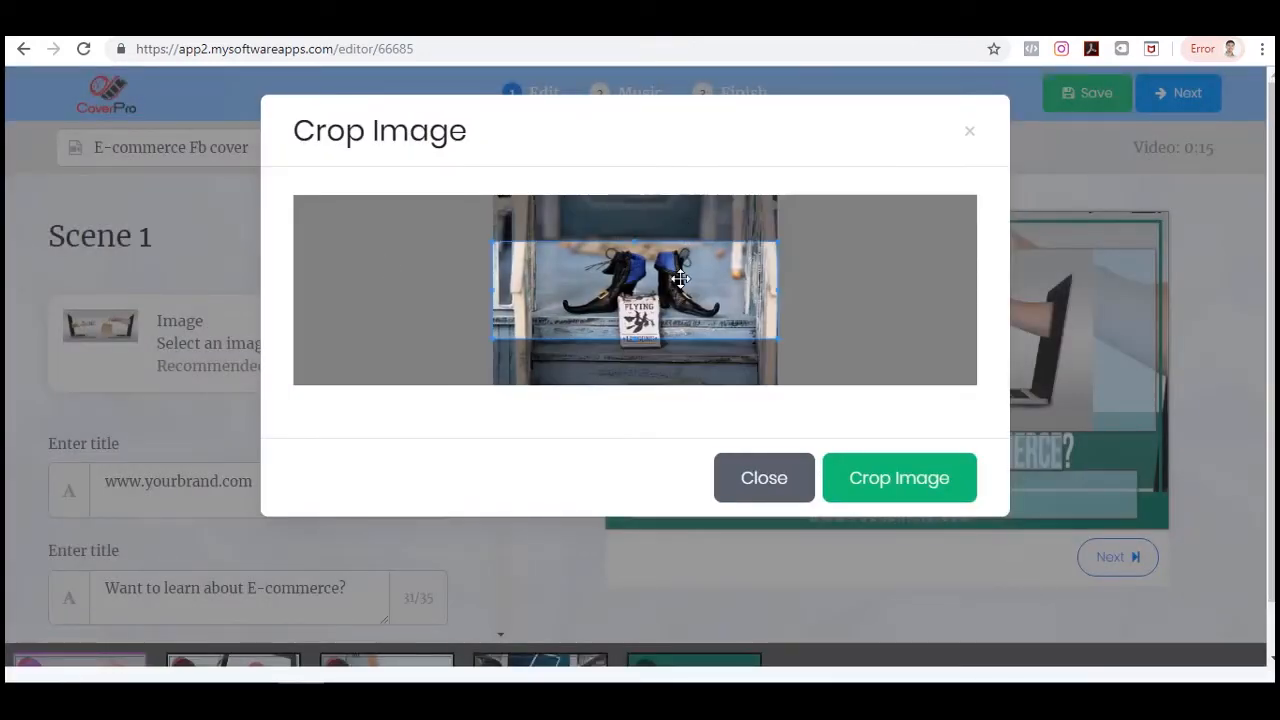
pyautogui.moveTo(729, 262); pyautogui.dragTo(729, 268)
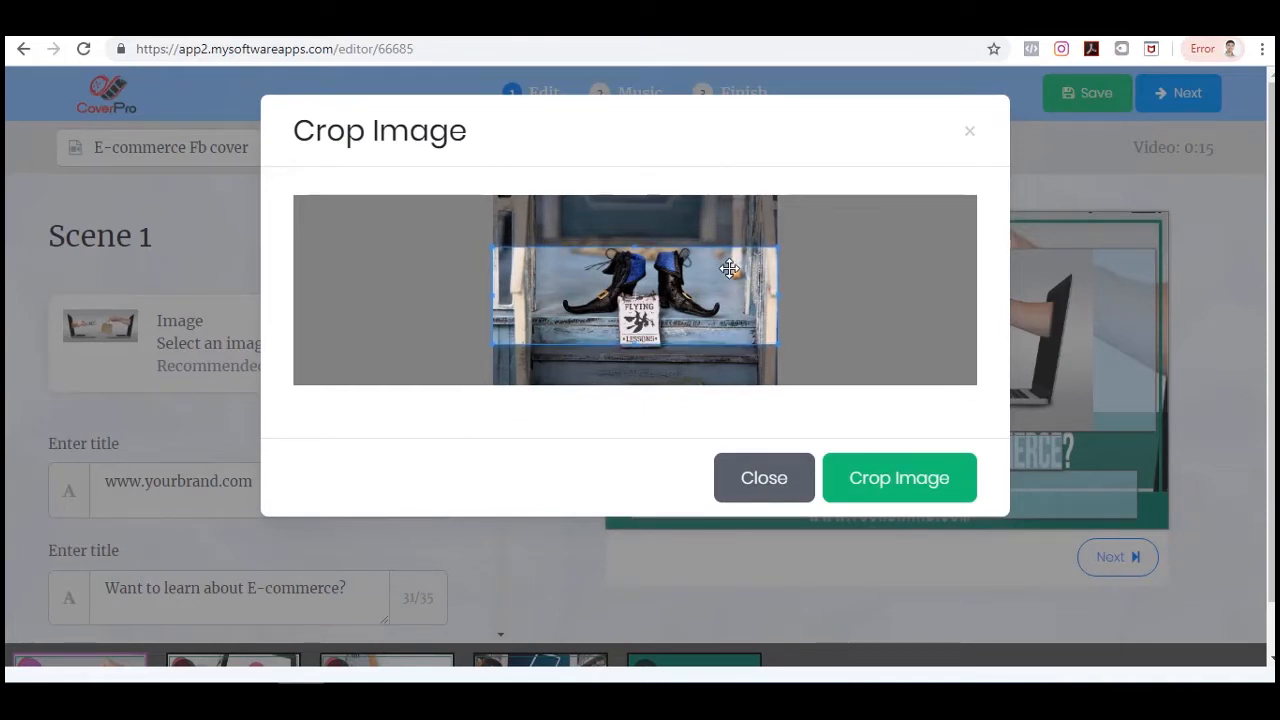
pyautogui.click(891, 485)
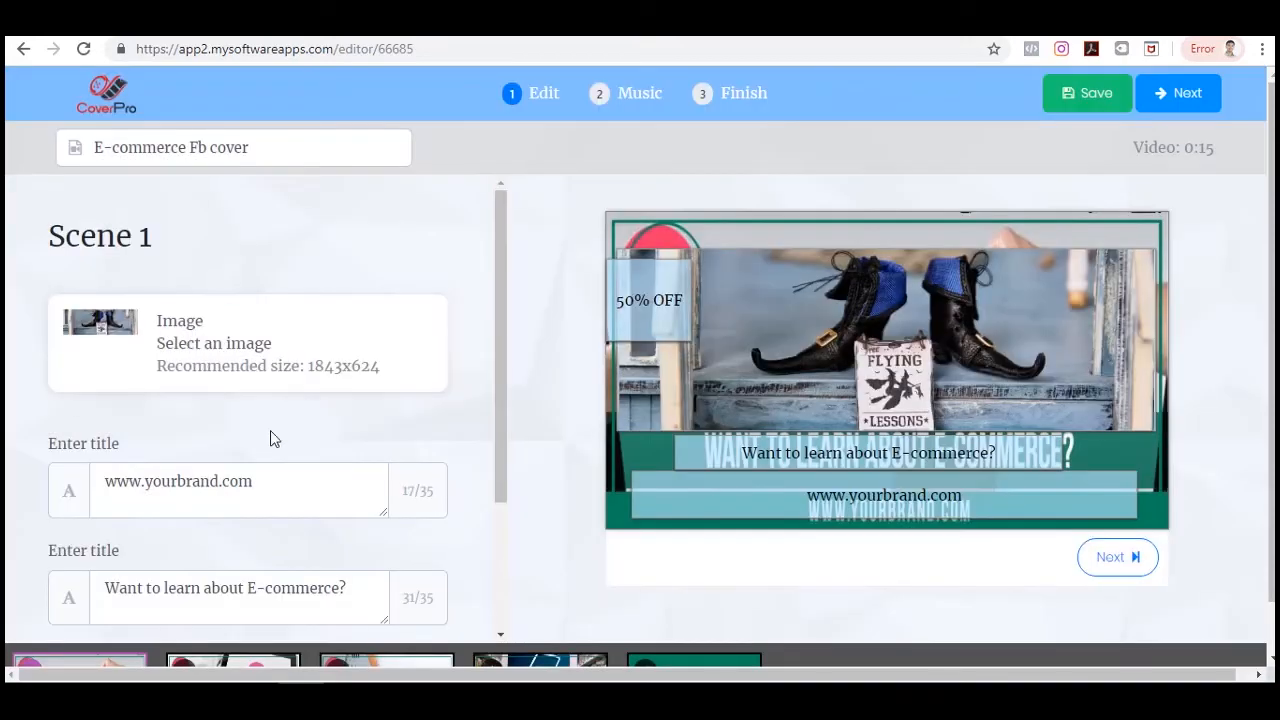
pyautogui.scroll(-2, 268, 425)
pyautogui.click(216, 305)
pyautogui.moveTo(219, 293); pyautogui.dragTo(153, 290)
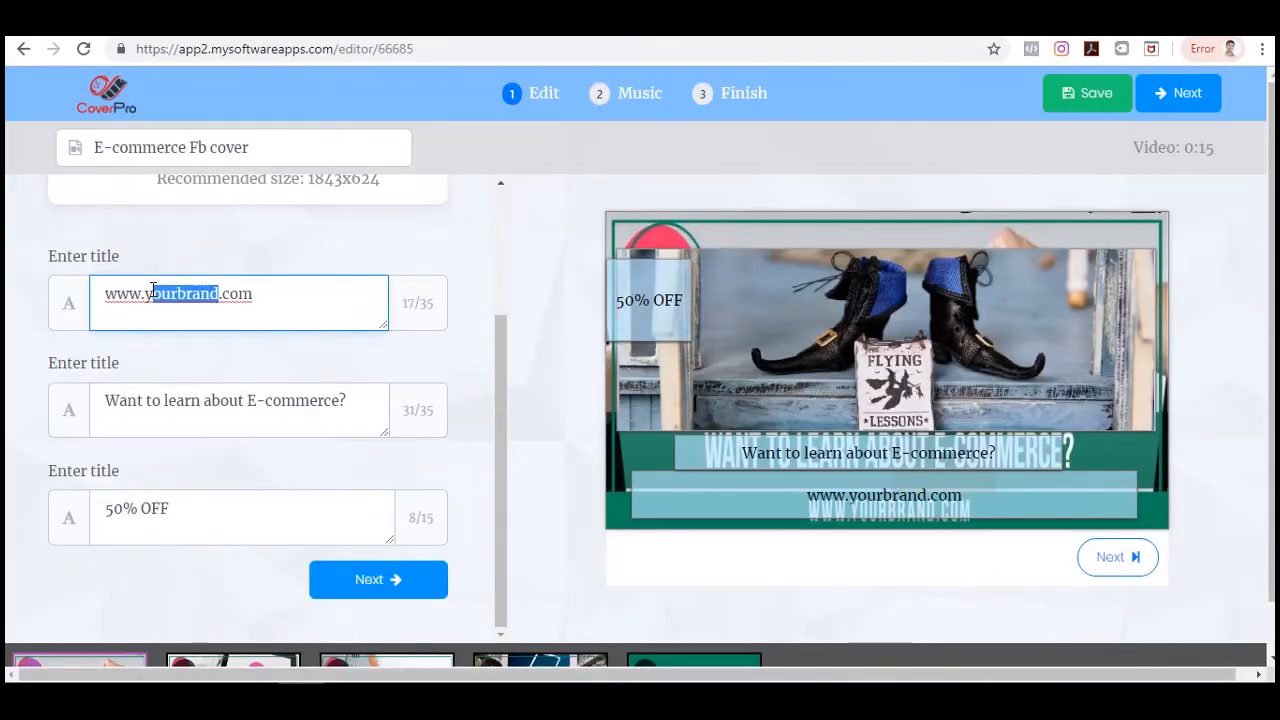
pyautogui.write('brewedwonders')
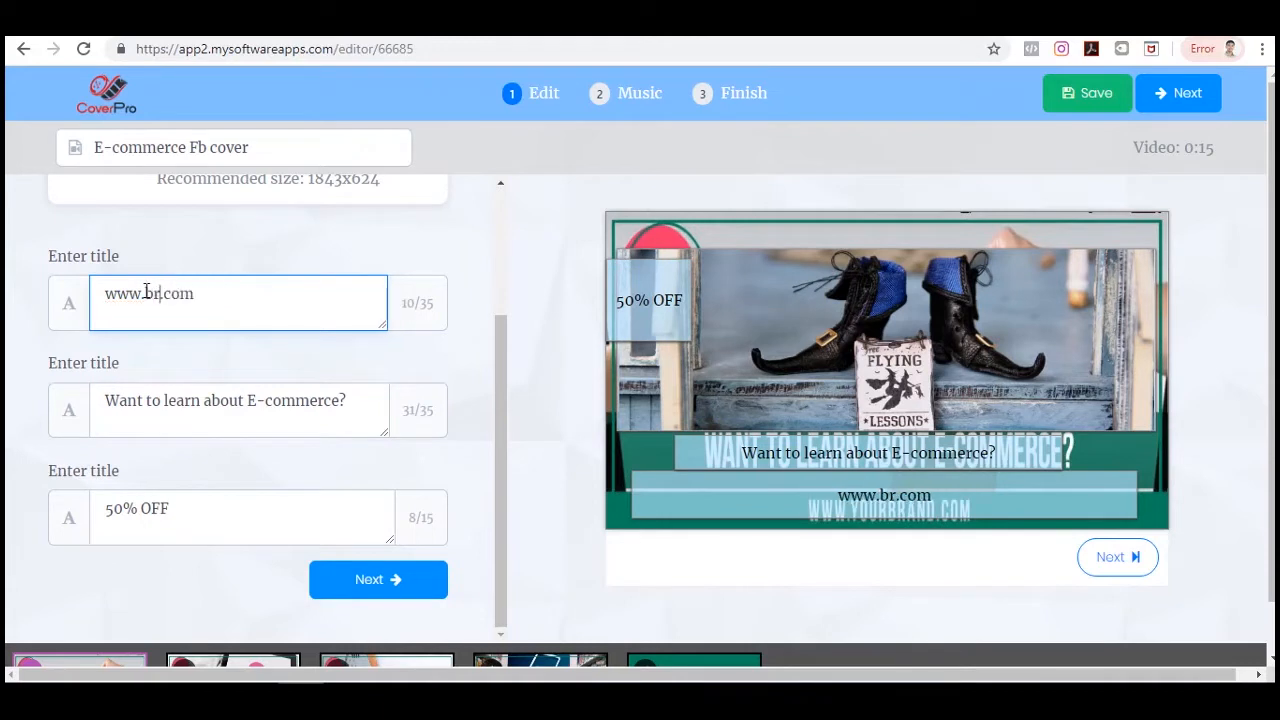
# Change the headline title to "Do you love coffee?" and advance to Scene 2.
pyautogui.click(229, 401)
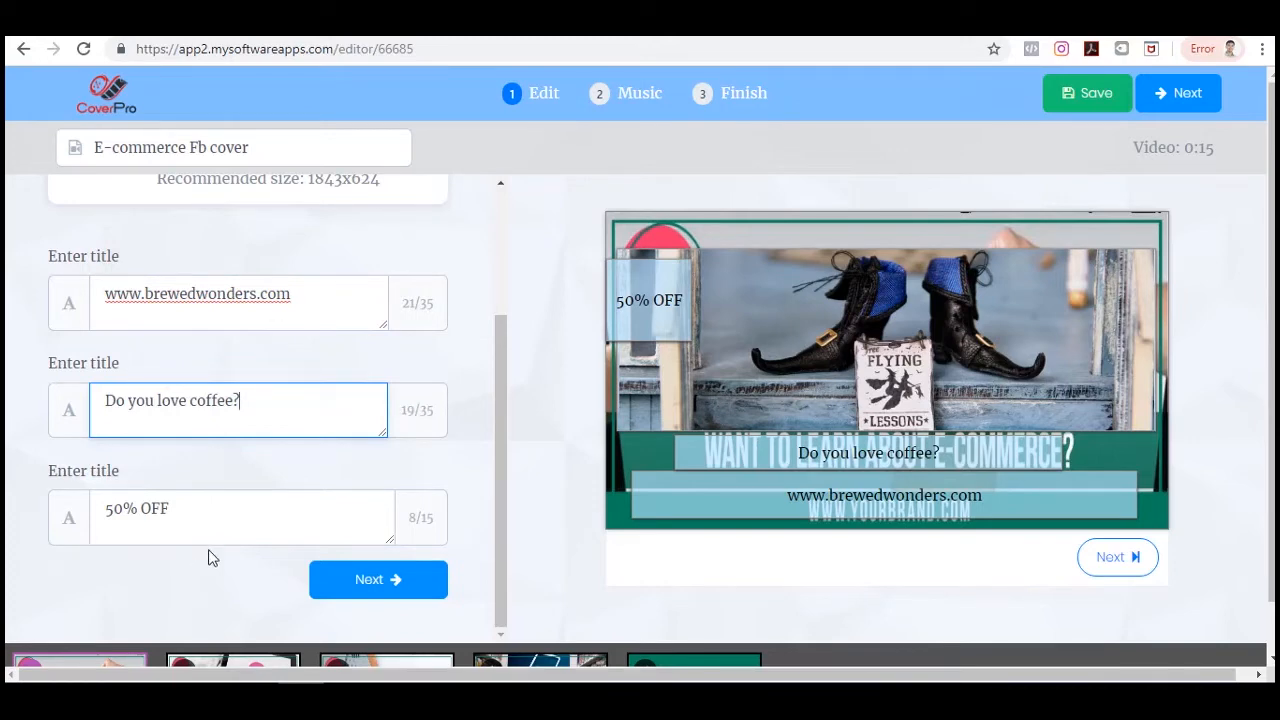
pyautogui.scroll(-1, 220, 555)
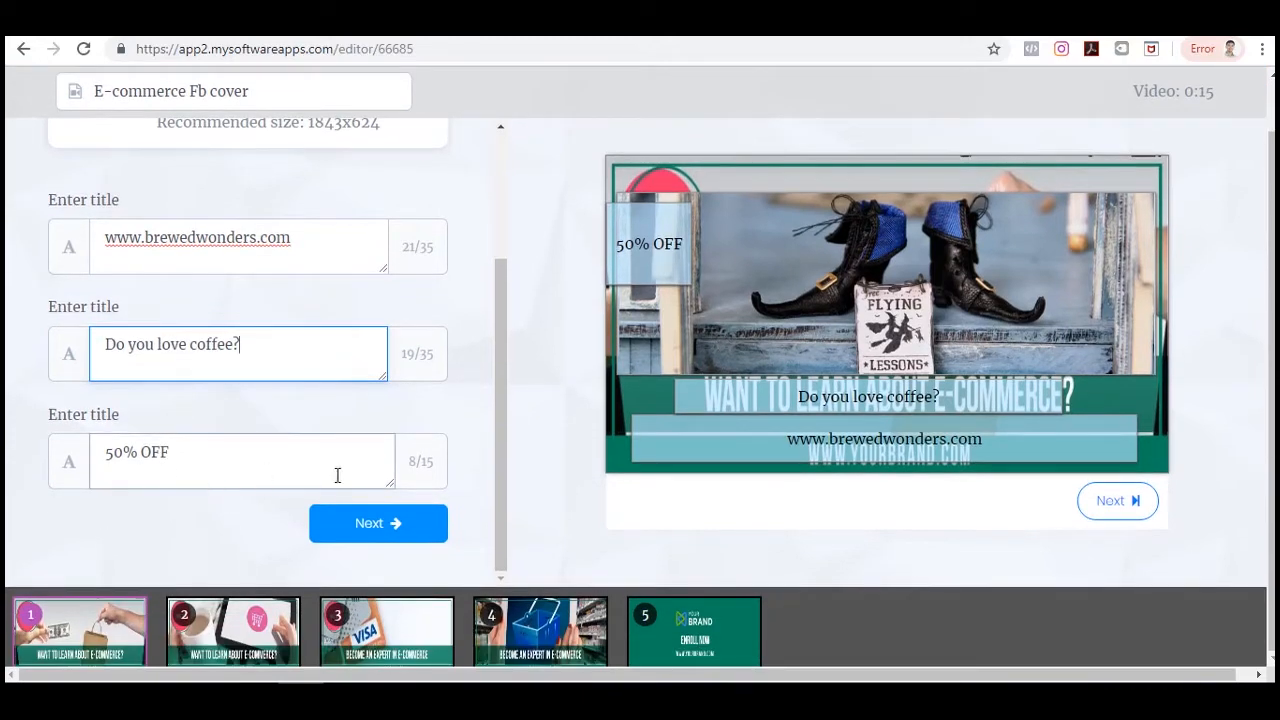
pyautogui.click(386, 528)
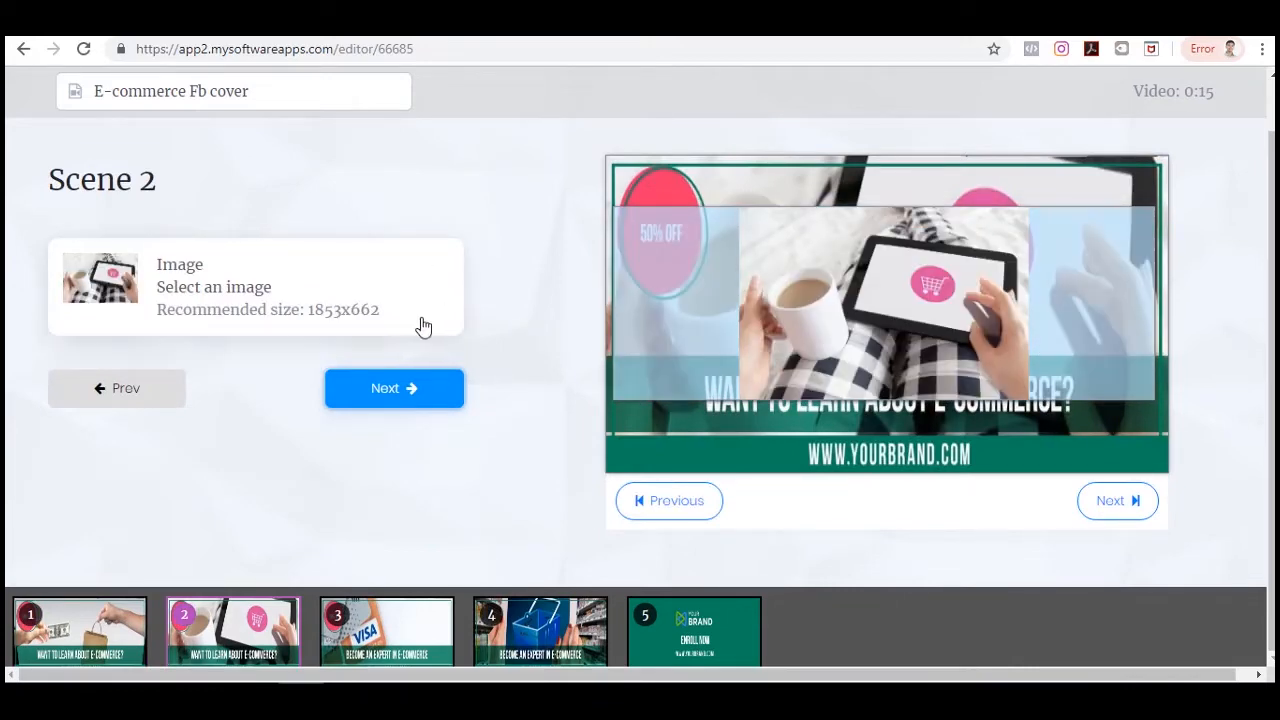
# Replace Scene 2's image with cat glass mug.jpg from the library, cropped to the banner area.
pyautogui.click(296, 285)
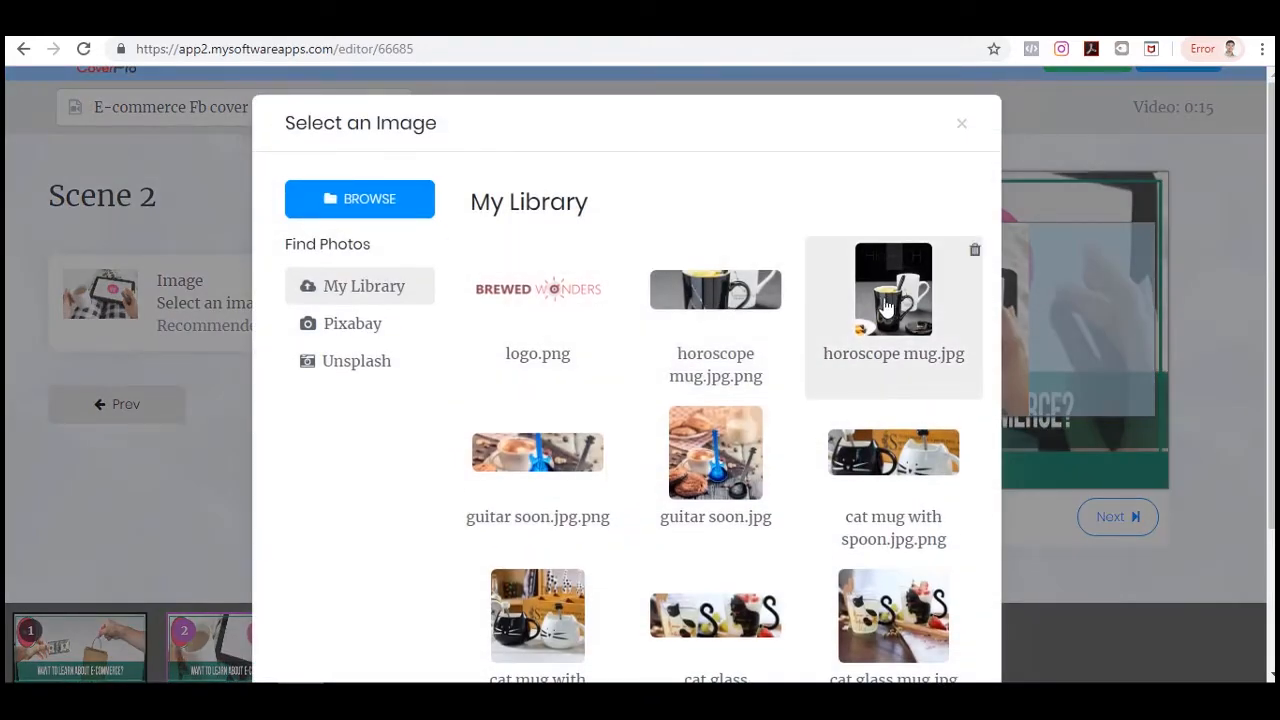
pyautogui.scroll(-2, 888, 416)
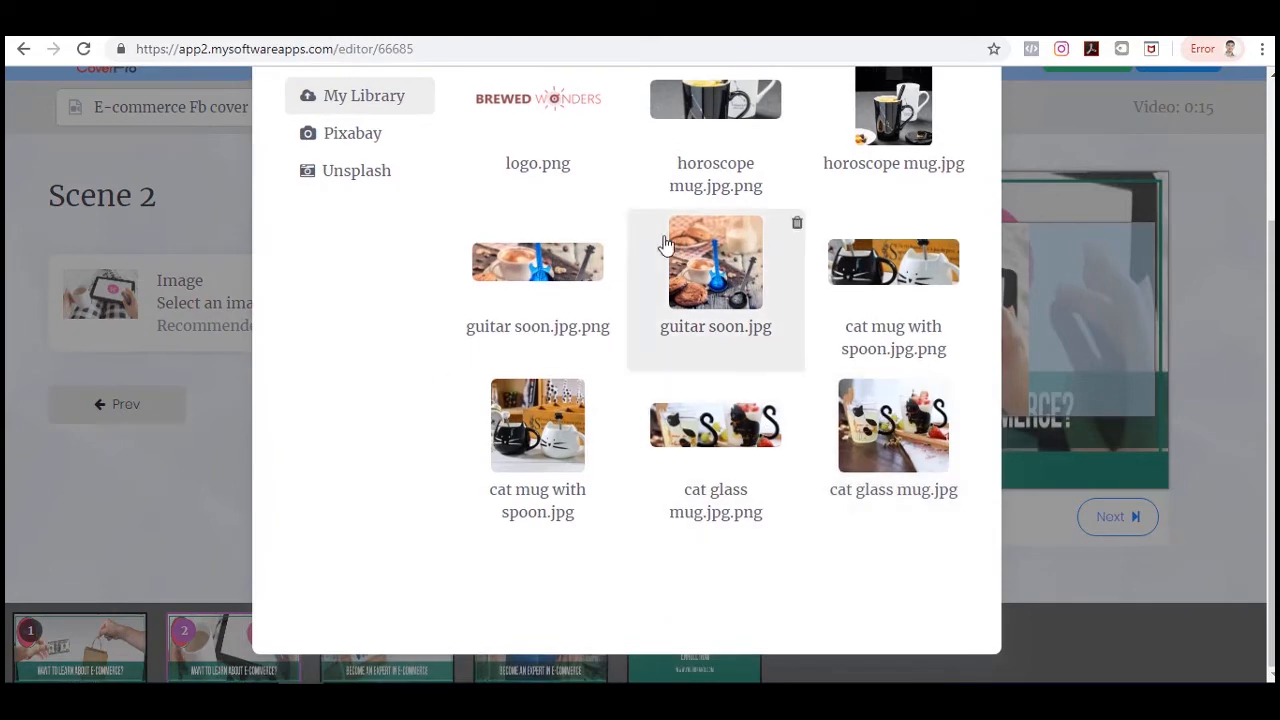
pyautogui.click(905, 432)
pyautogui.scroll(-3, 745, 395)
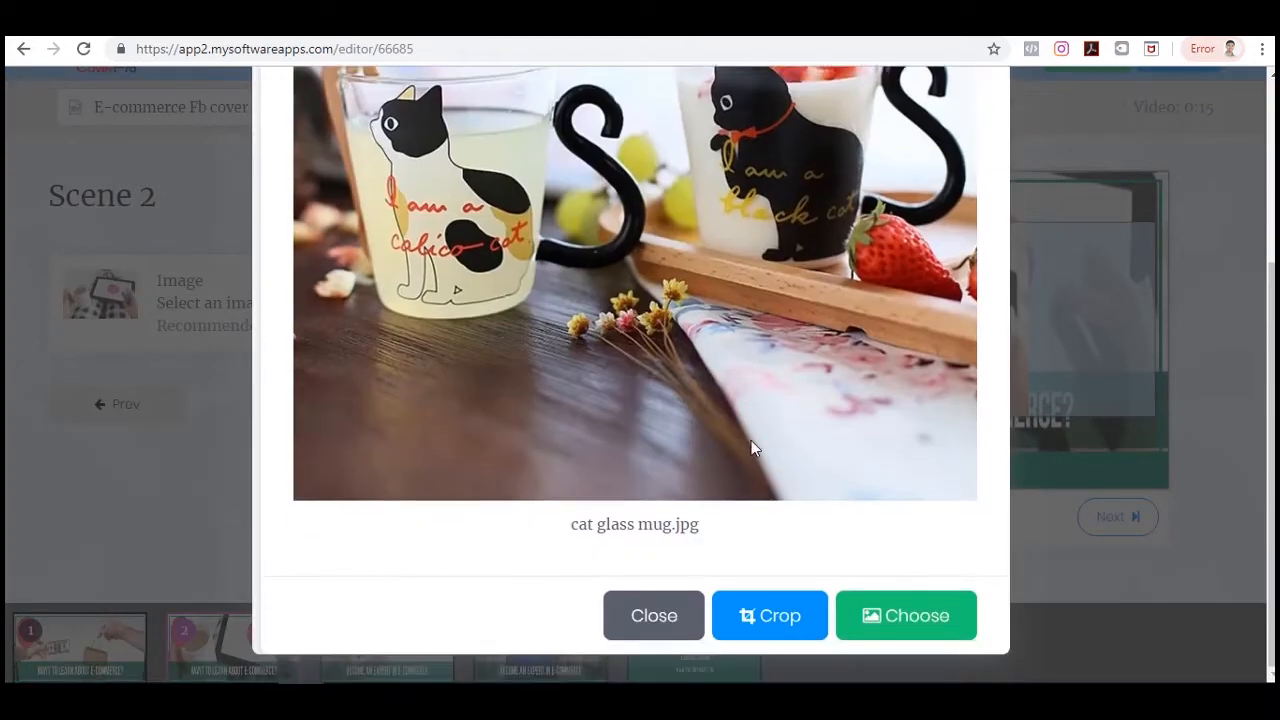
pyautogui.click(760, 621)
pyautogui.moveTo(681, 276); pyautogui.dragTo(681, 259)
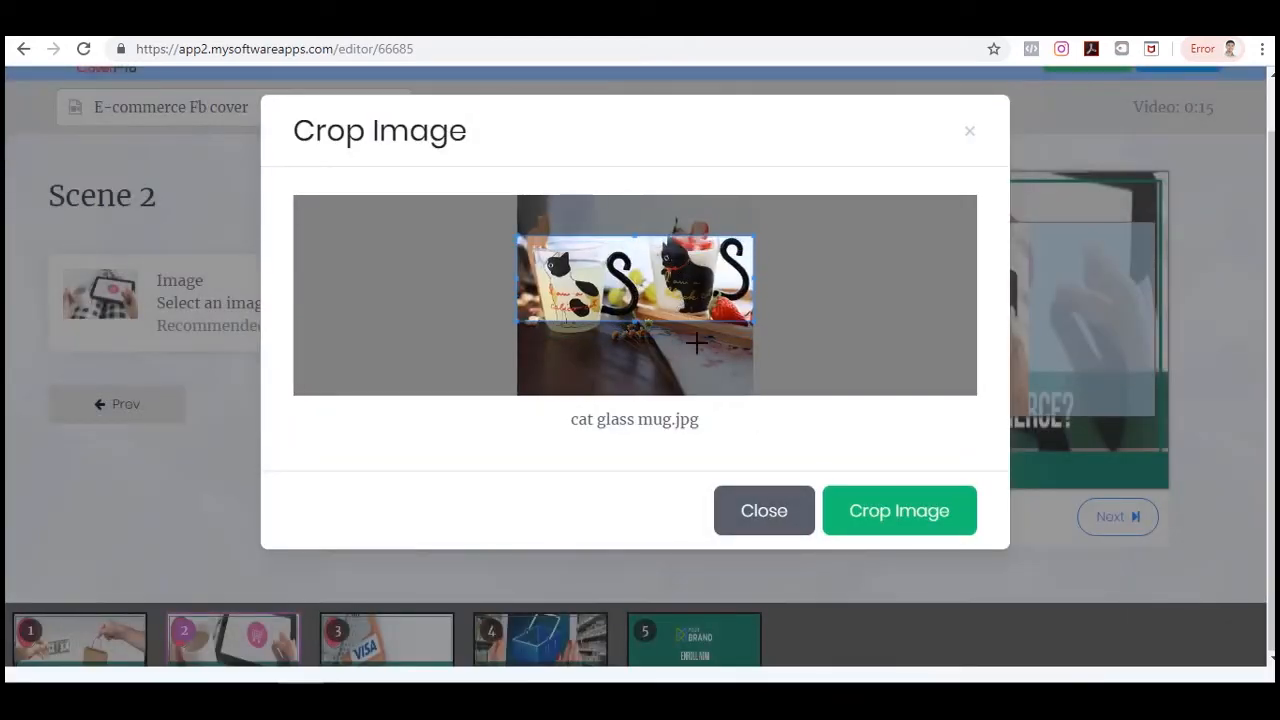
pyautogui.click(898, 512)
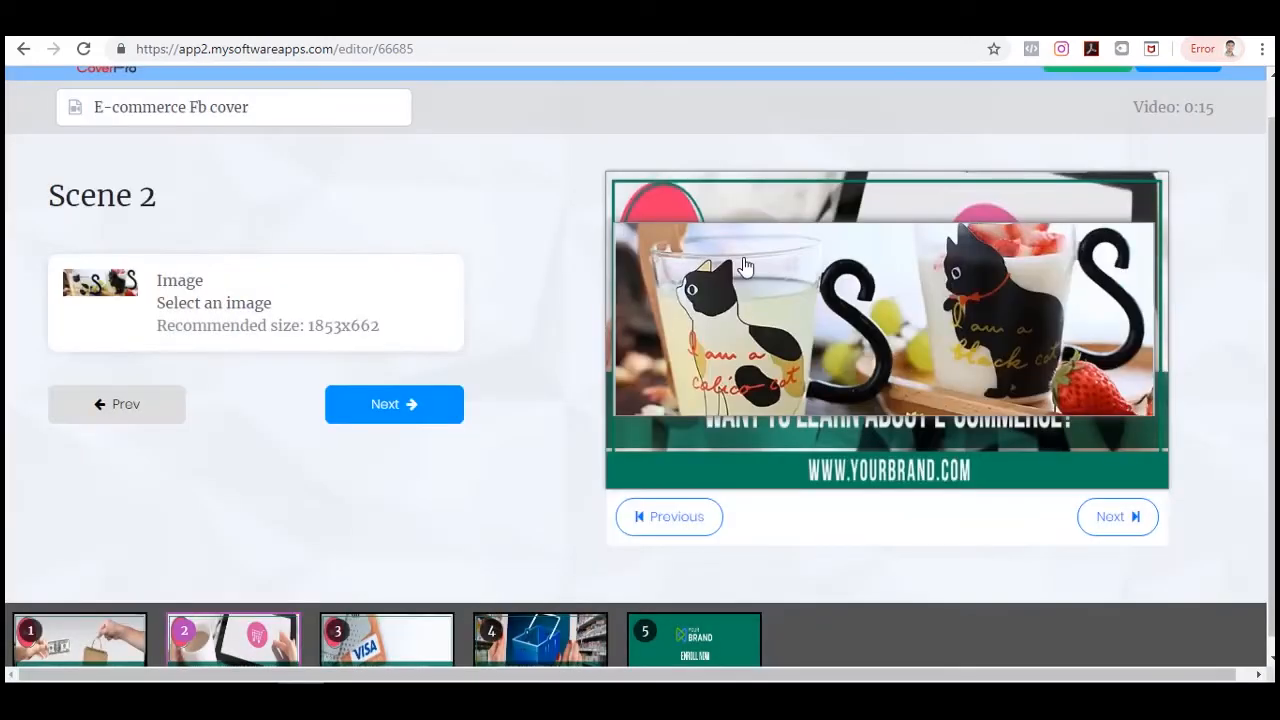
# Move to Scene 3 and set its image to horoscope mug.jpg.png from the library.
pyautogui.click(394, 404)
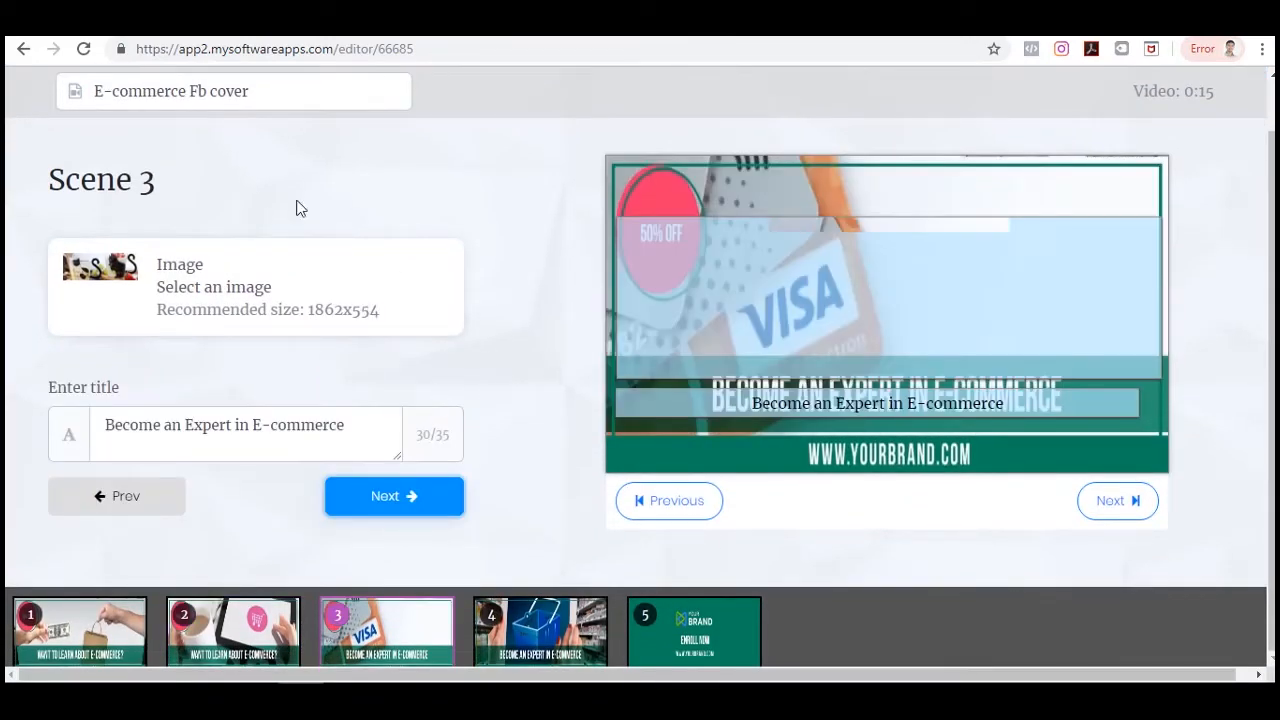
pyautogui.click(223, 286)
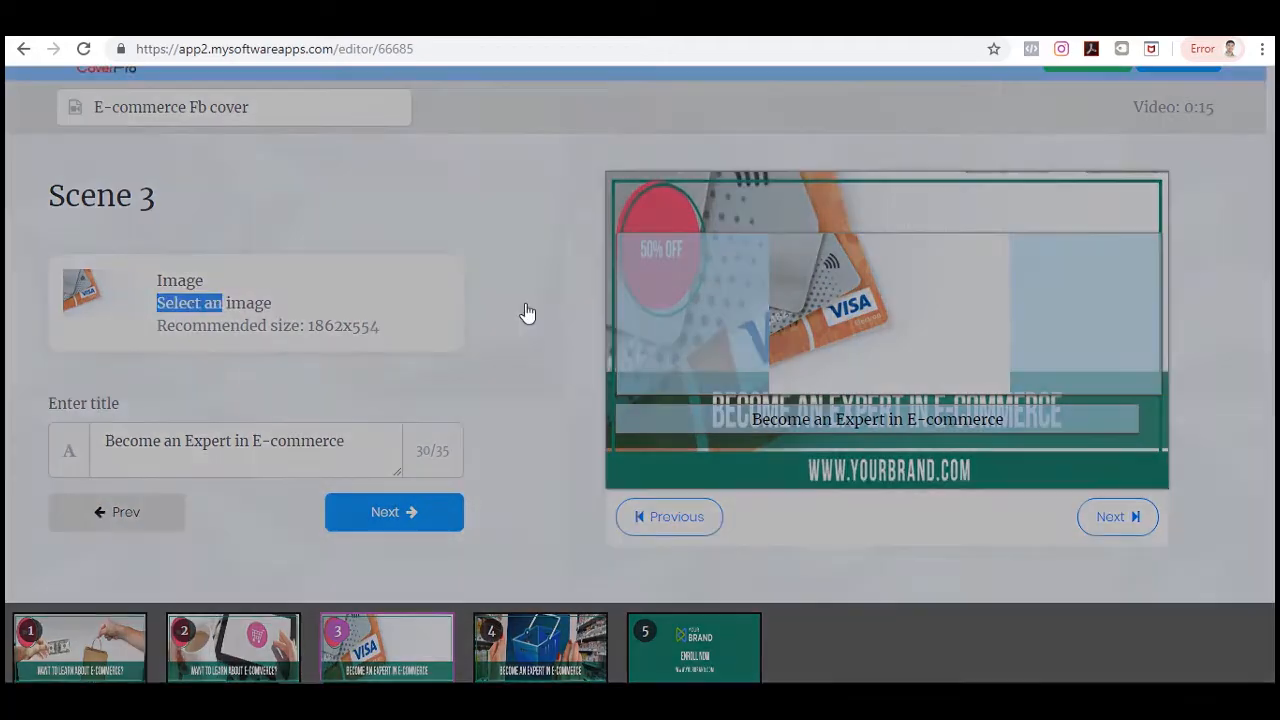
pyautogui.click(738, 289)
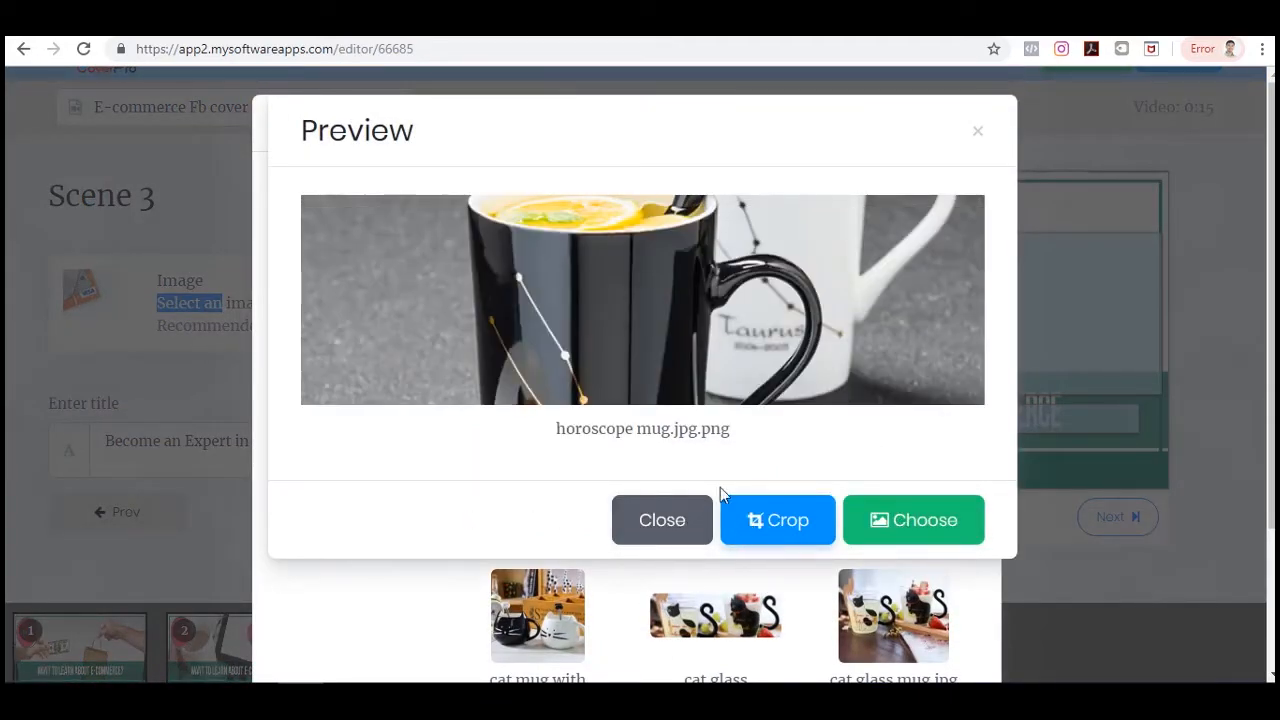
pyautogui.click(919, 518)
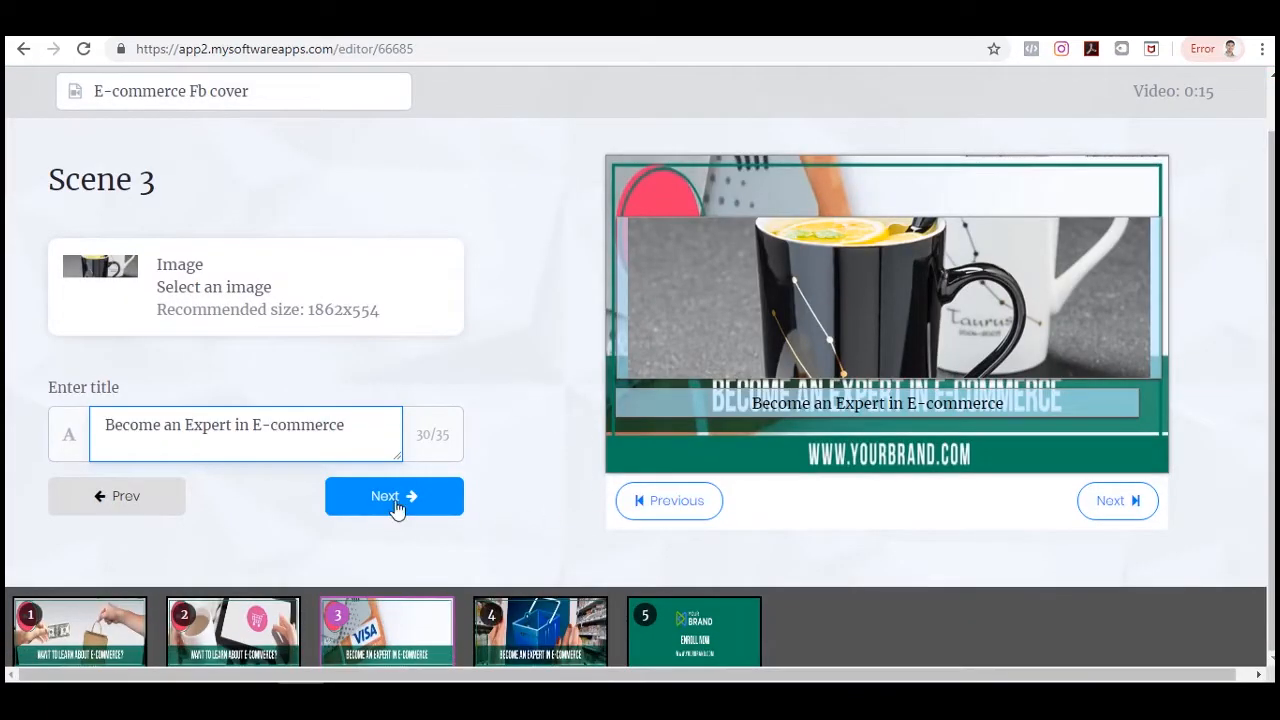
# Move to Scene 4 and set its image to guitar soon.jpg.png from the library.
pyautogui.click(388, 512)
pyautogui.click(222, 288)
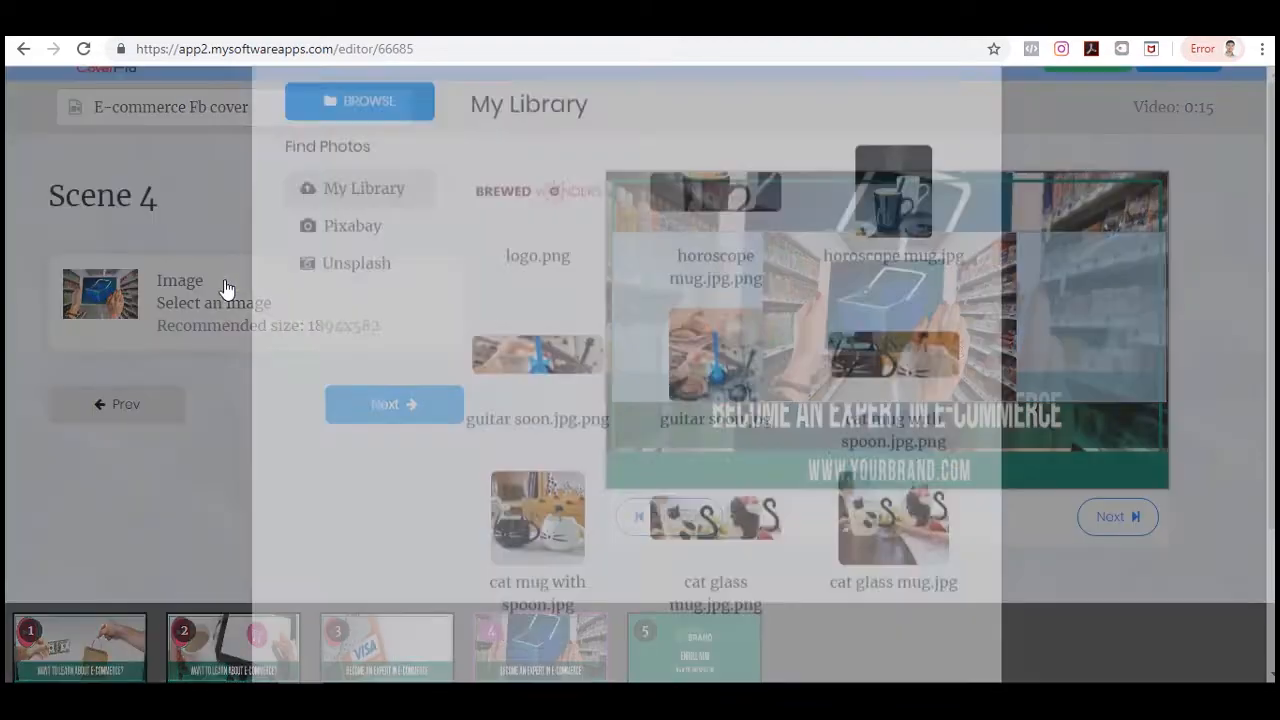
pyautogui.click(543, 473)
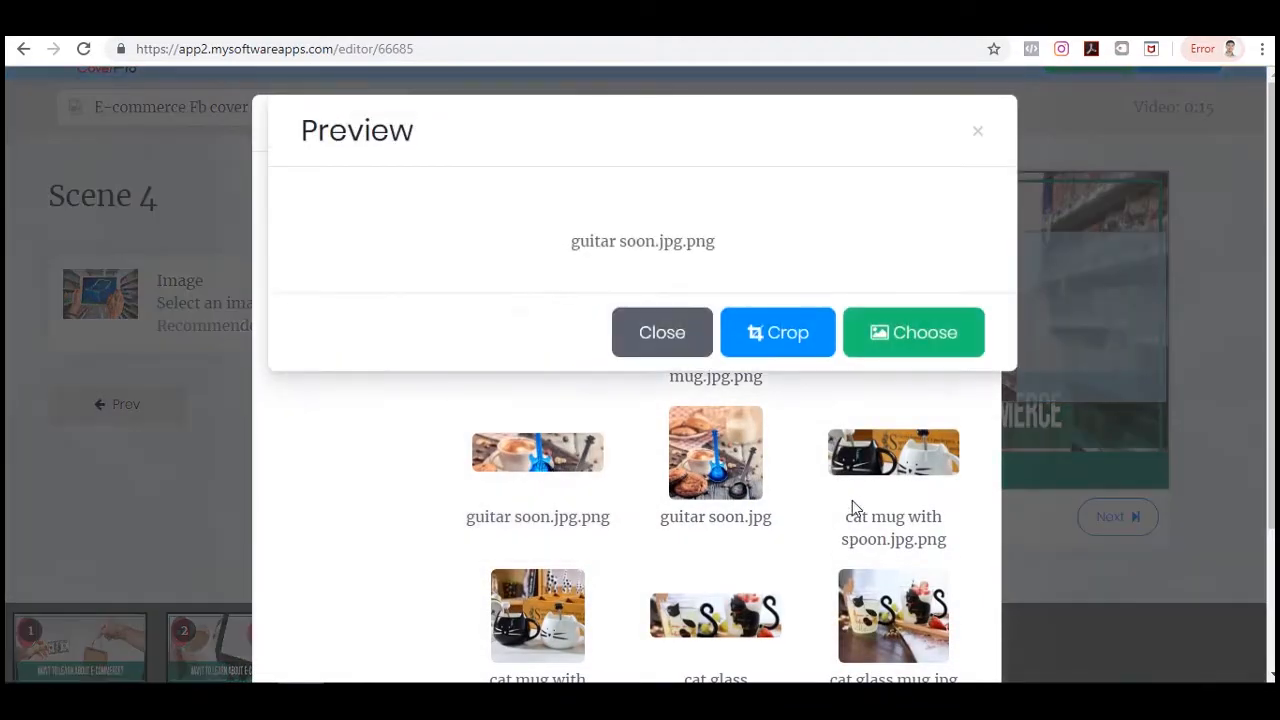
pyautogui.click(926, 514)
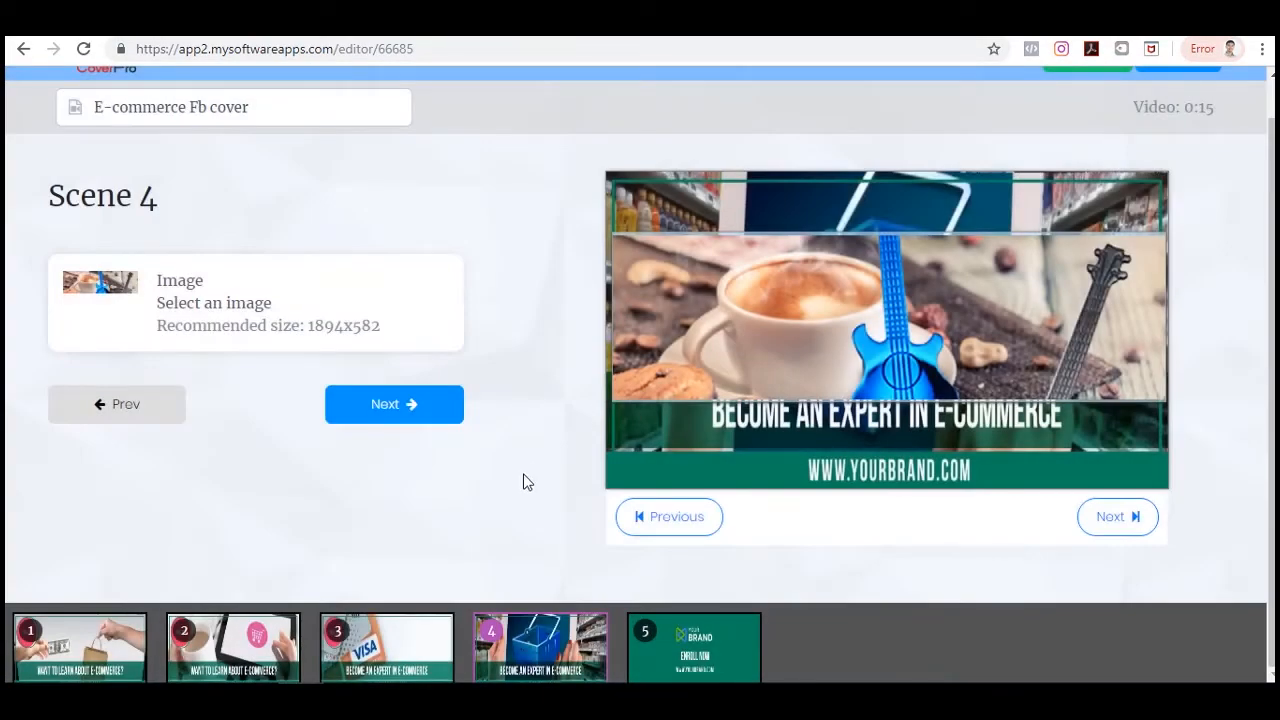
# Move to Scene 5 and set its logo to logo.png from the library.
pyautogui.click(404, 405)
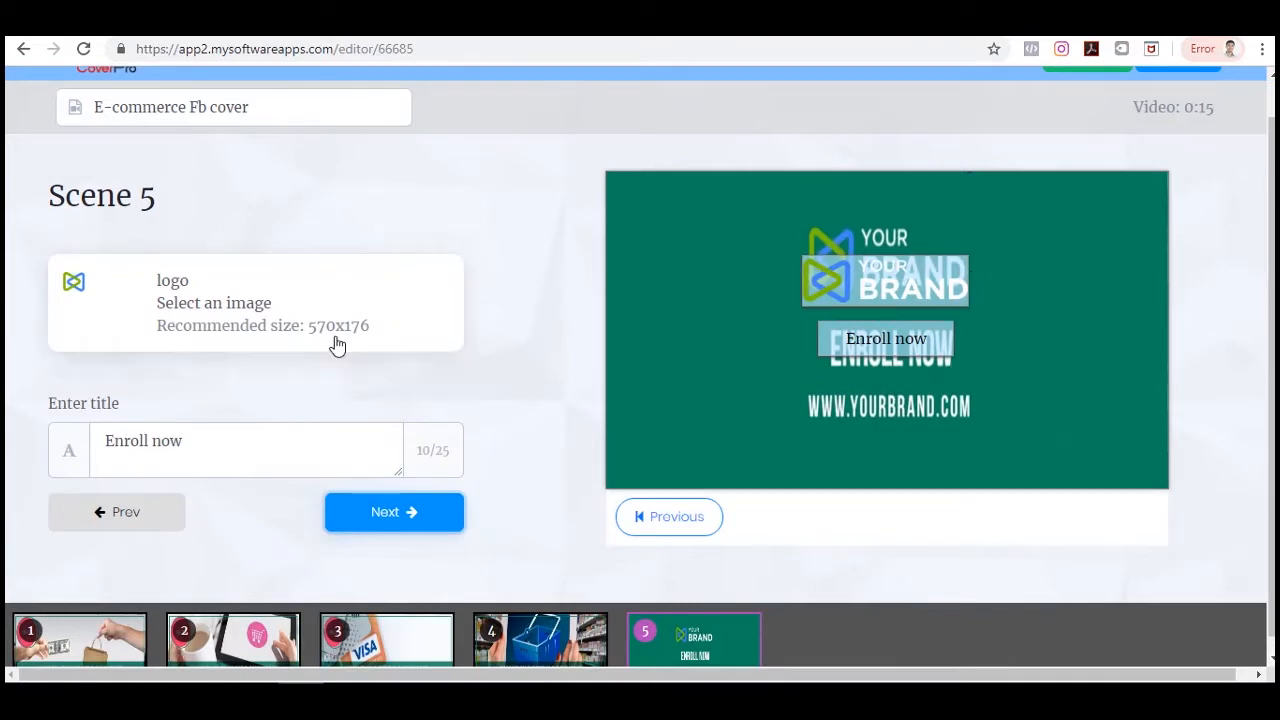
pyautogui.click(194, 446)
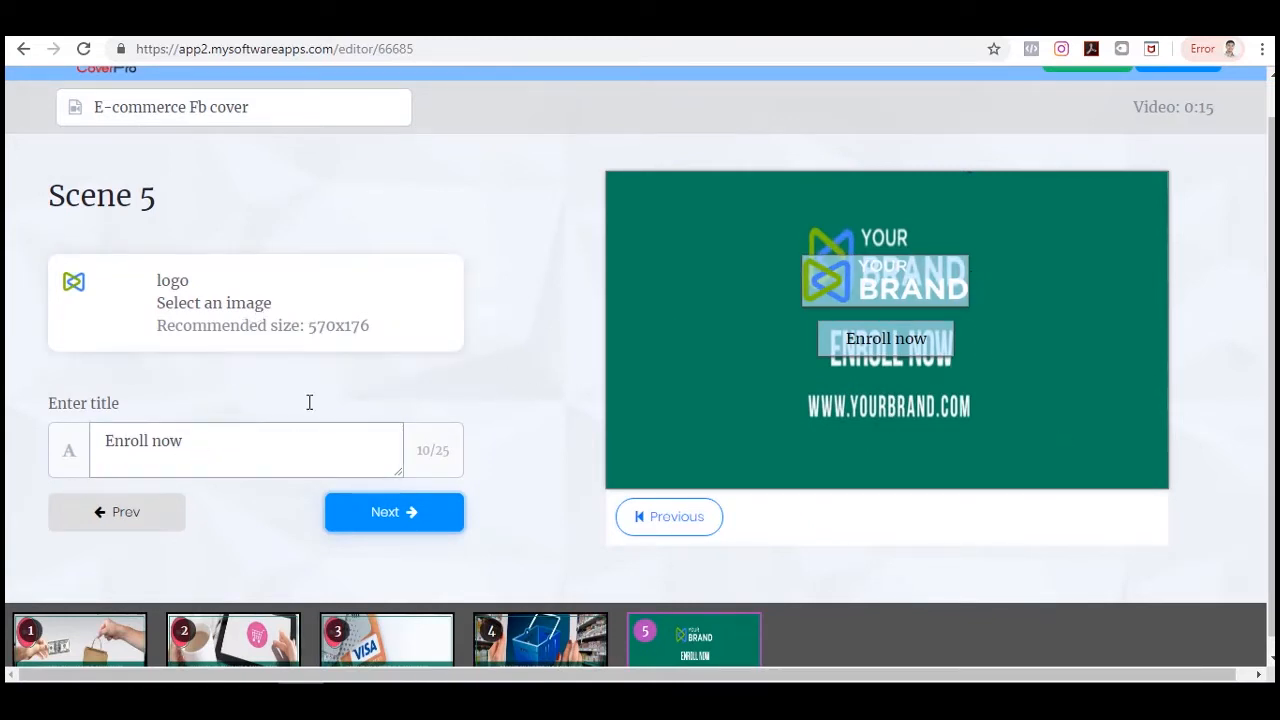
pyautogui.click(300, 314)
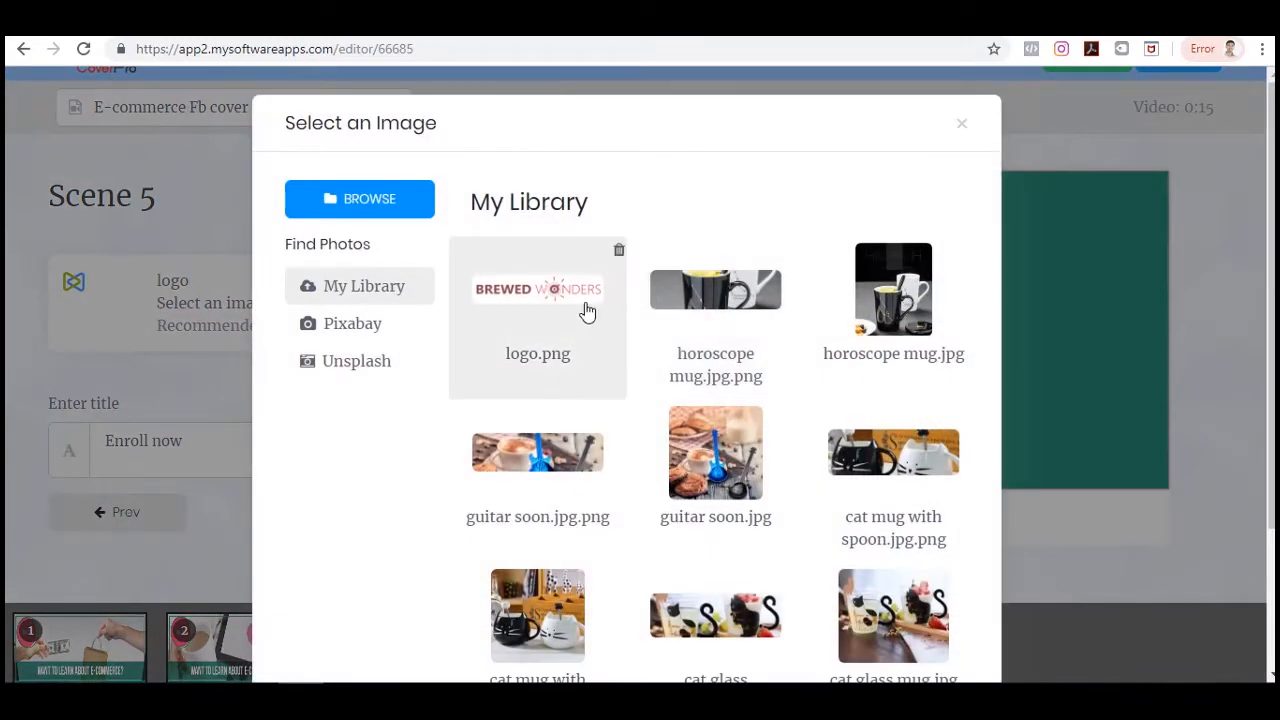
pyautogui.click(587, 312)
pyautogui.click(903, 475)
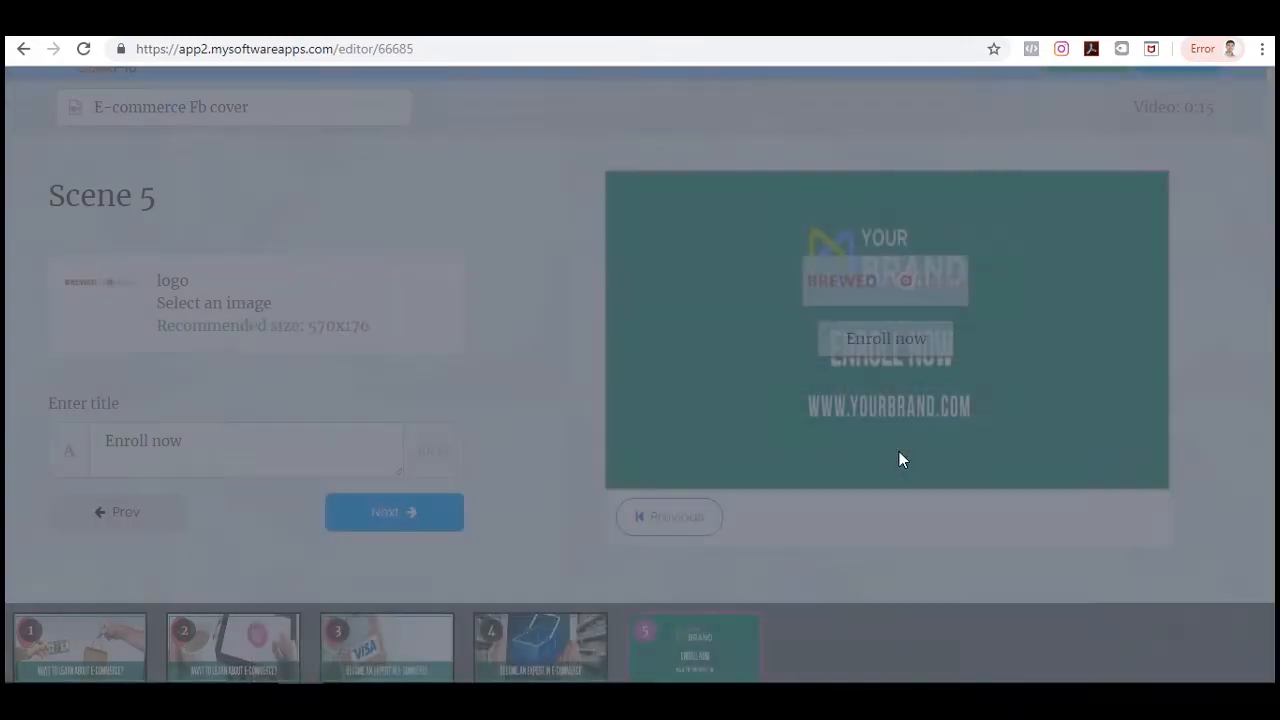
# Replace Scene 5's title with "SHOP NOW!".
pyautogui.moveTo(183, 437); pyautogui.dragTo(59, 444)
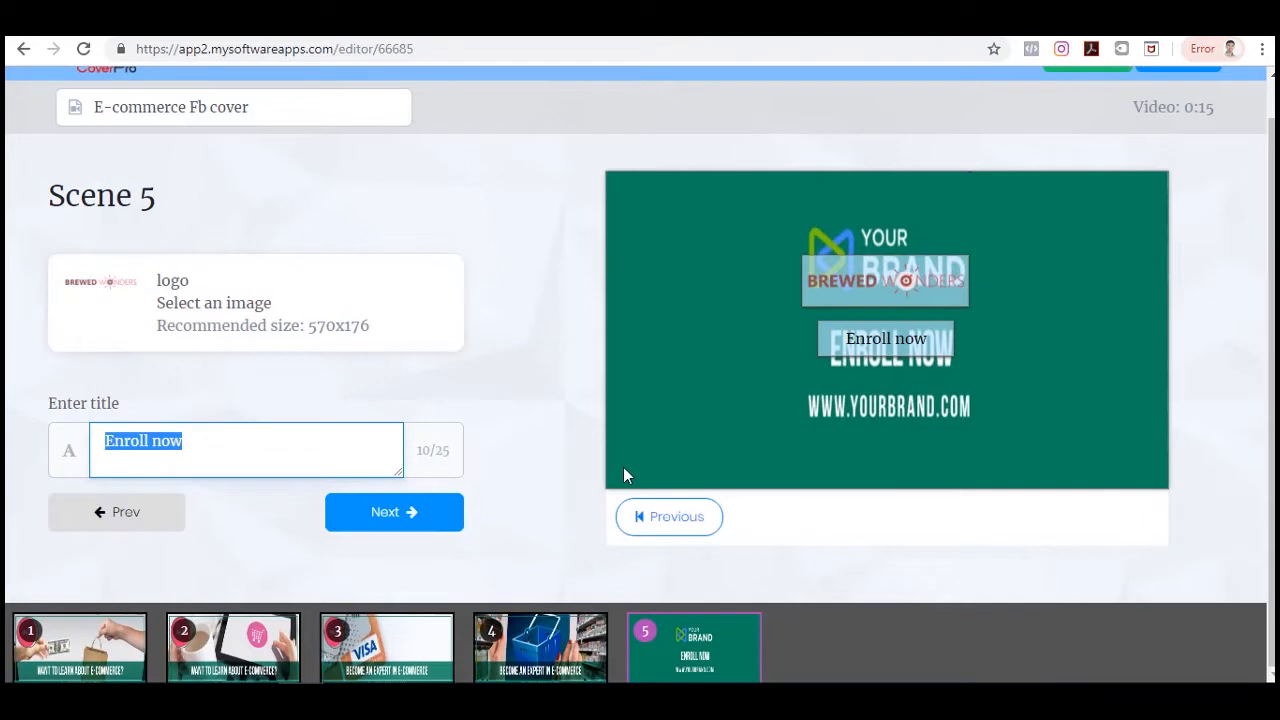
pyautogui.write('SHOP NOW!')
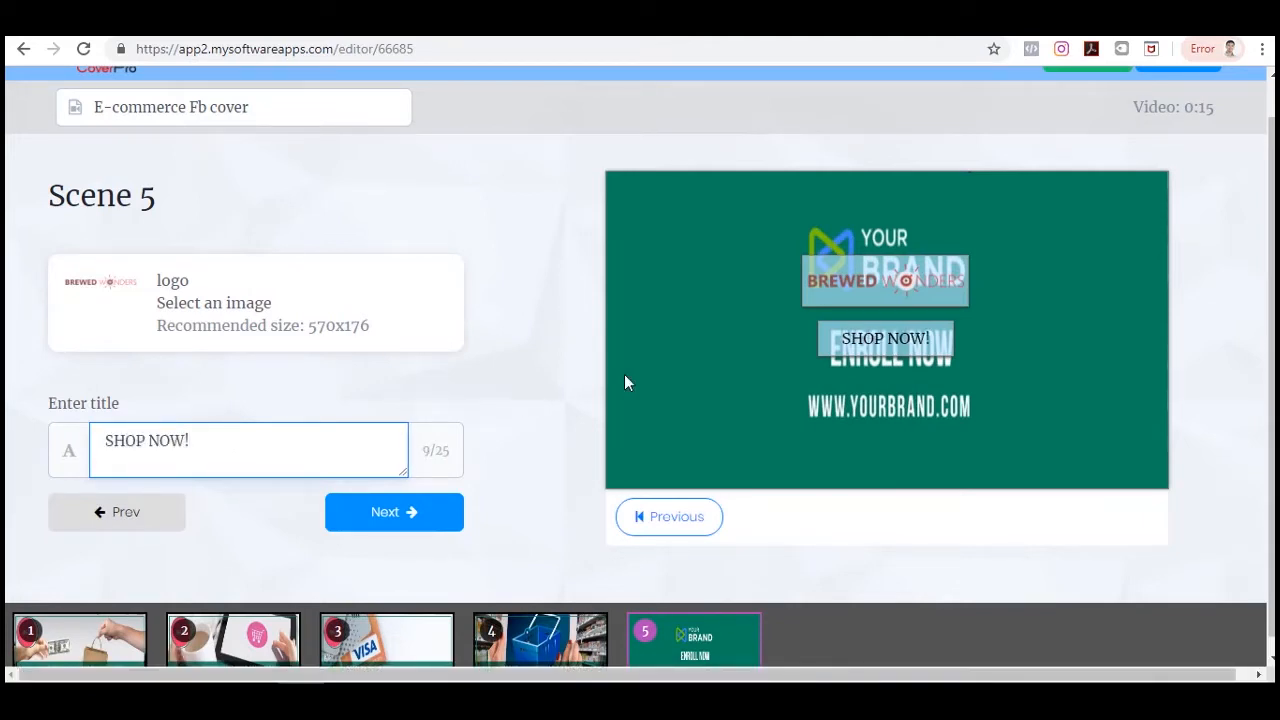
# Keep the default music and advance to the Finish screen of the cover video.
pyautogui.scroll(-1, 620, 580)
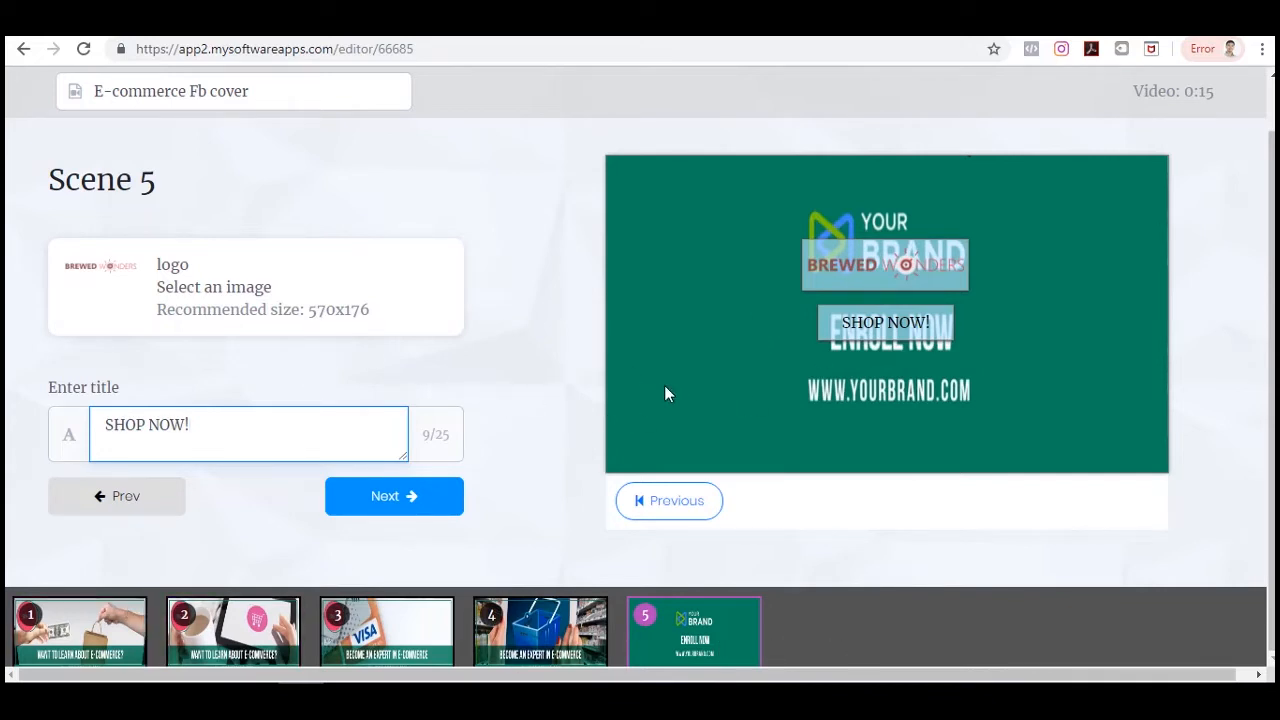
pyautogui.scroll(1, 1028, 515)
pyautogui.scroll(-1, 1028, 515)
pyautogui.click(400, 499)
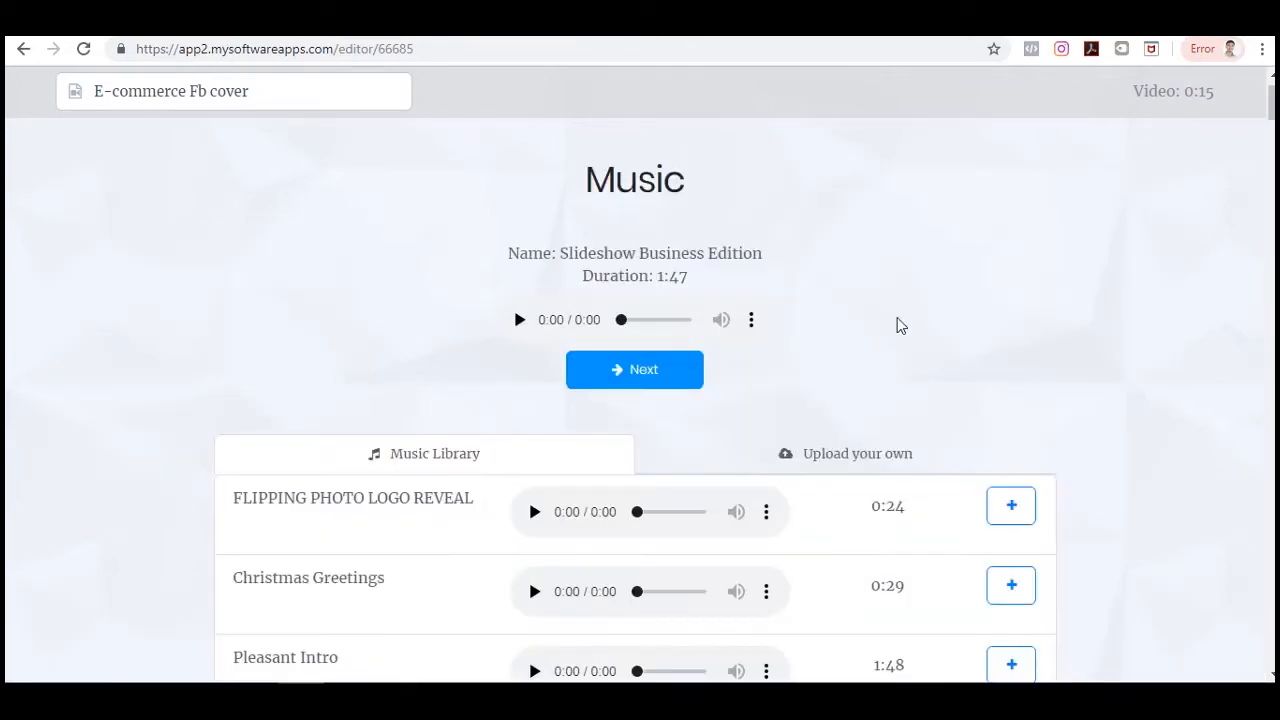
pyautogui.scroll(-1, 897, 325)
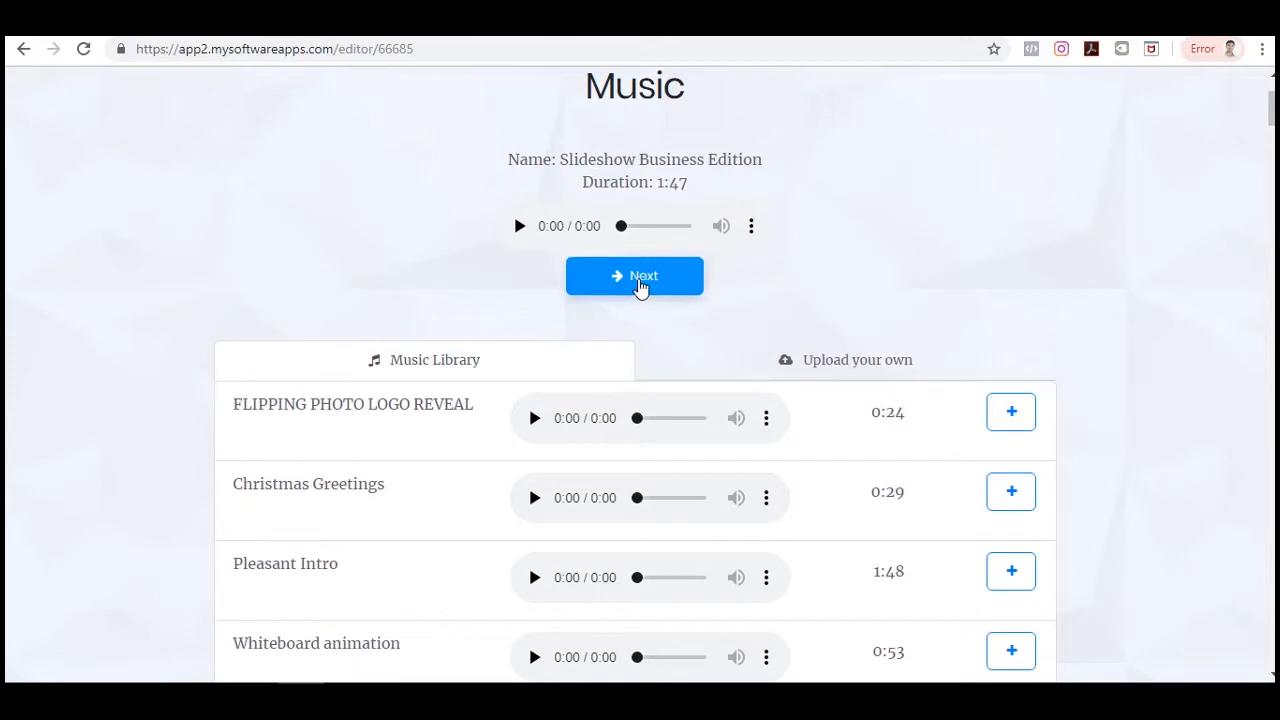
pyautogui.click(640, 284)
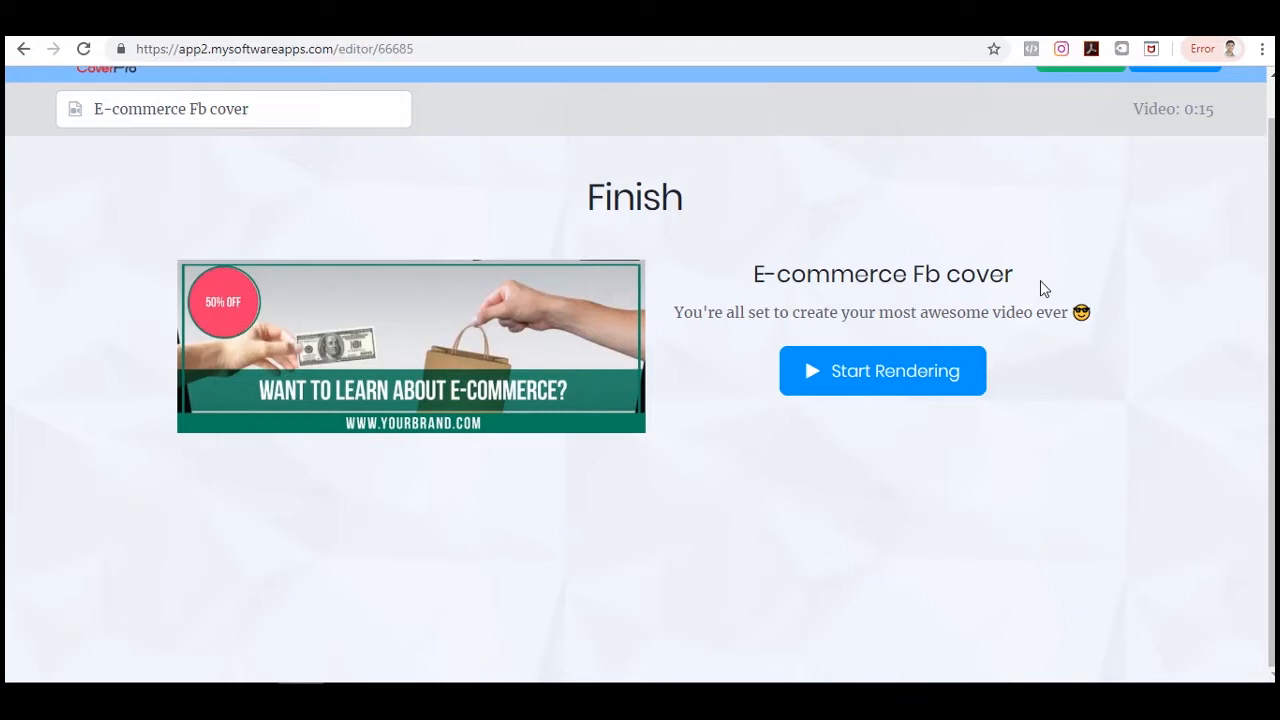
# Open Live Mock Up from the video app suite hub in a new tab and switch to it.
pyautogui.scroll(1, 1147, 341)
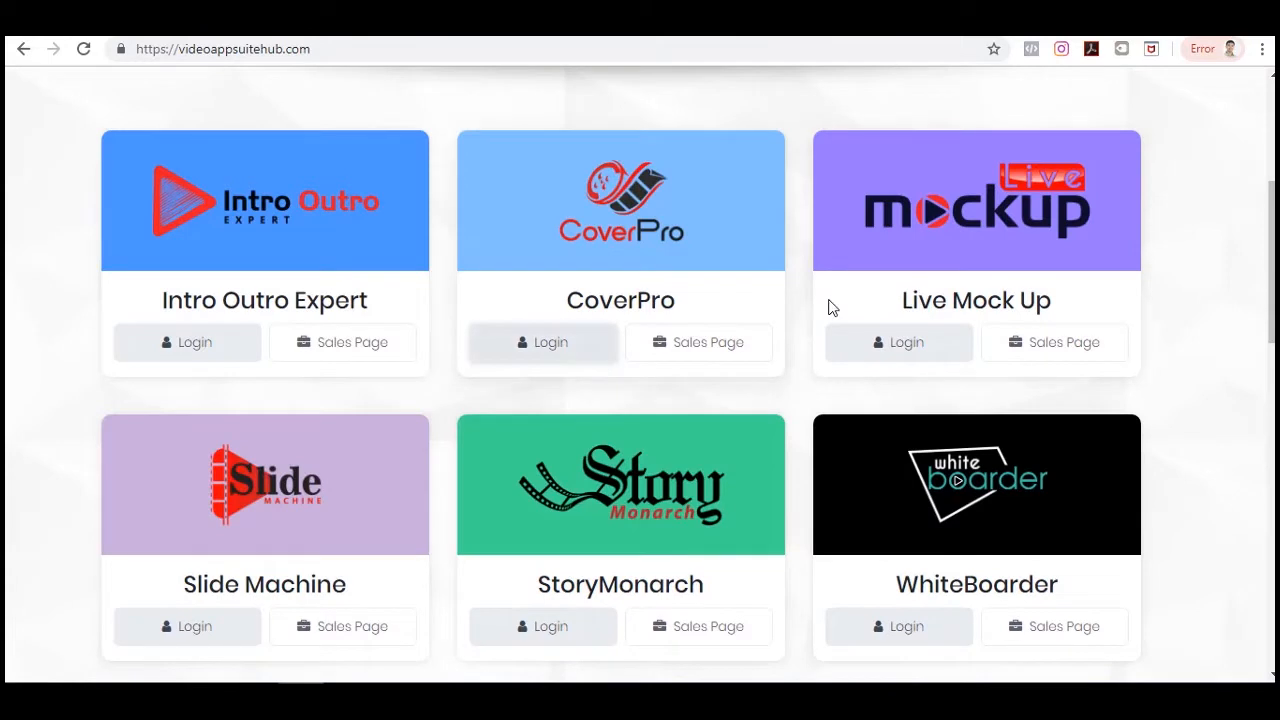
pyautogui.scroll(-1, 935, 274)
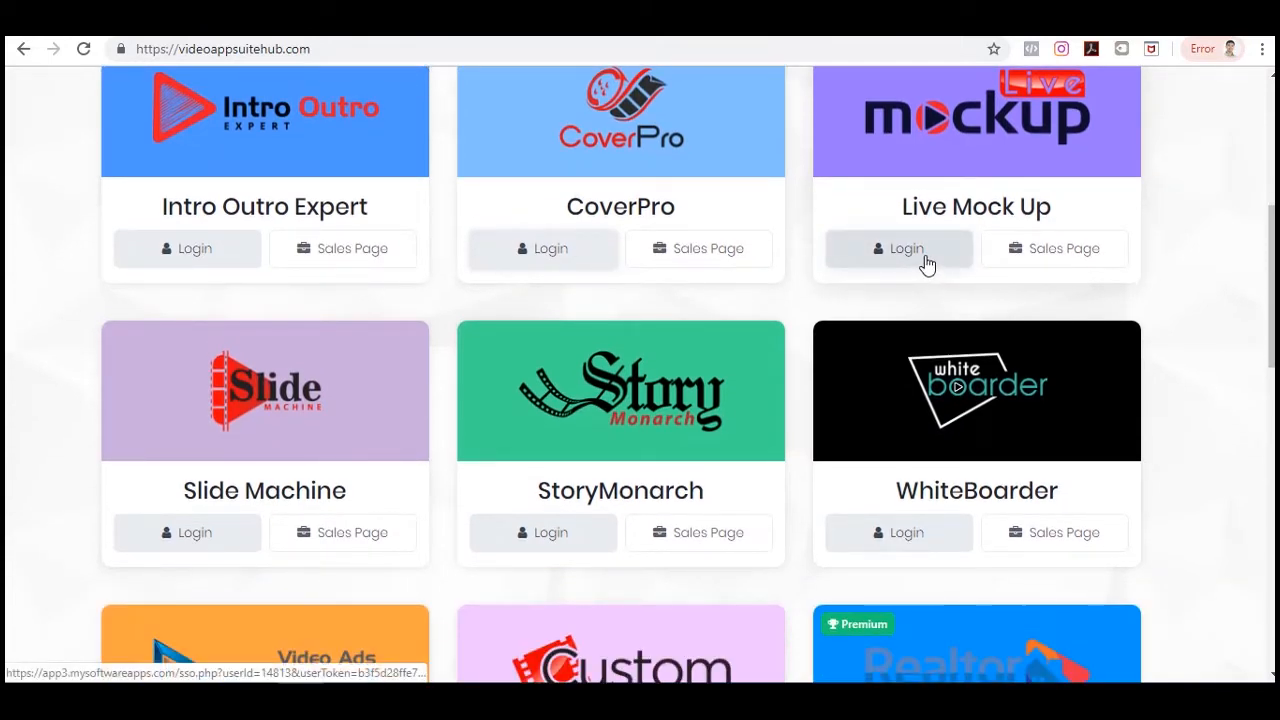
pyautogui.rightClick(922, 257)
pyautogui.click(1004, 268)
pyautogui.hotkey('ctrl', 'Tab')
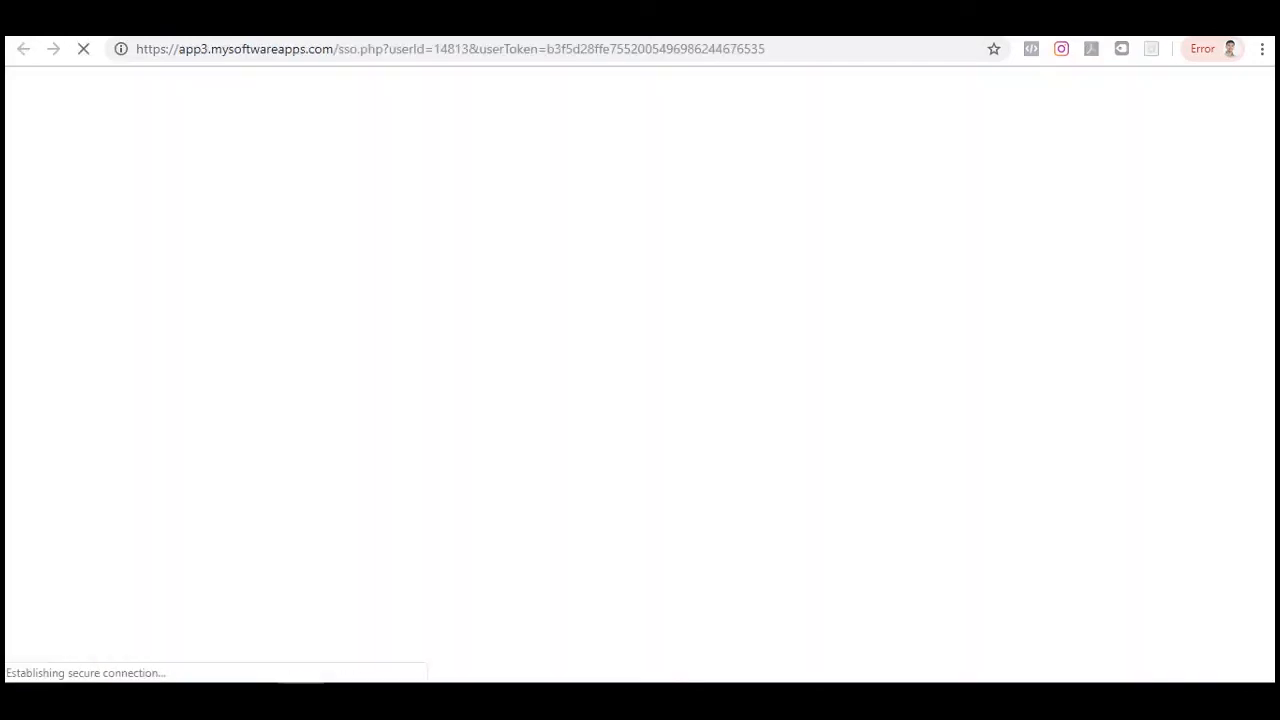
# Preview the Clap logo reveal template and create a video from it.
pyautogui.scroll(-2, 1237, 262)
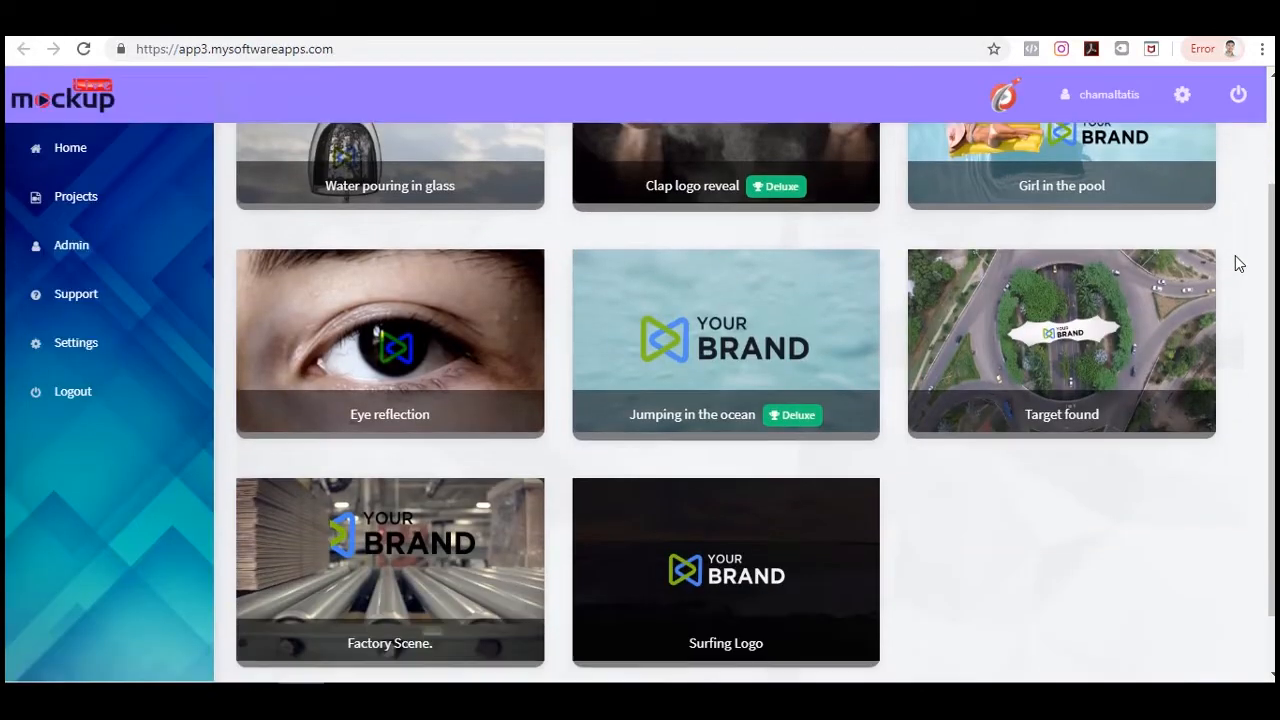
pyautogui.scroll(2, 1262, 440)
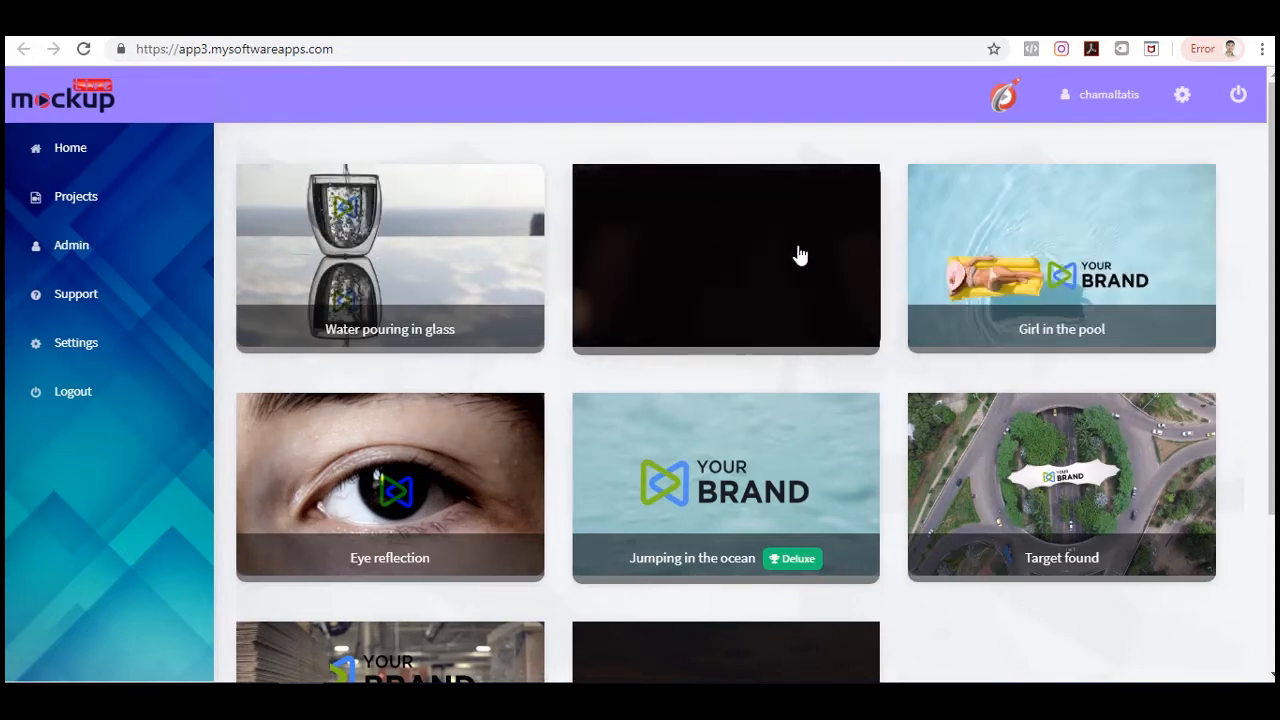
pyautogui.click(721, 236)
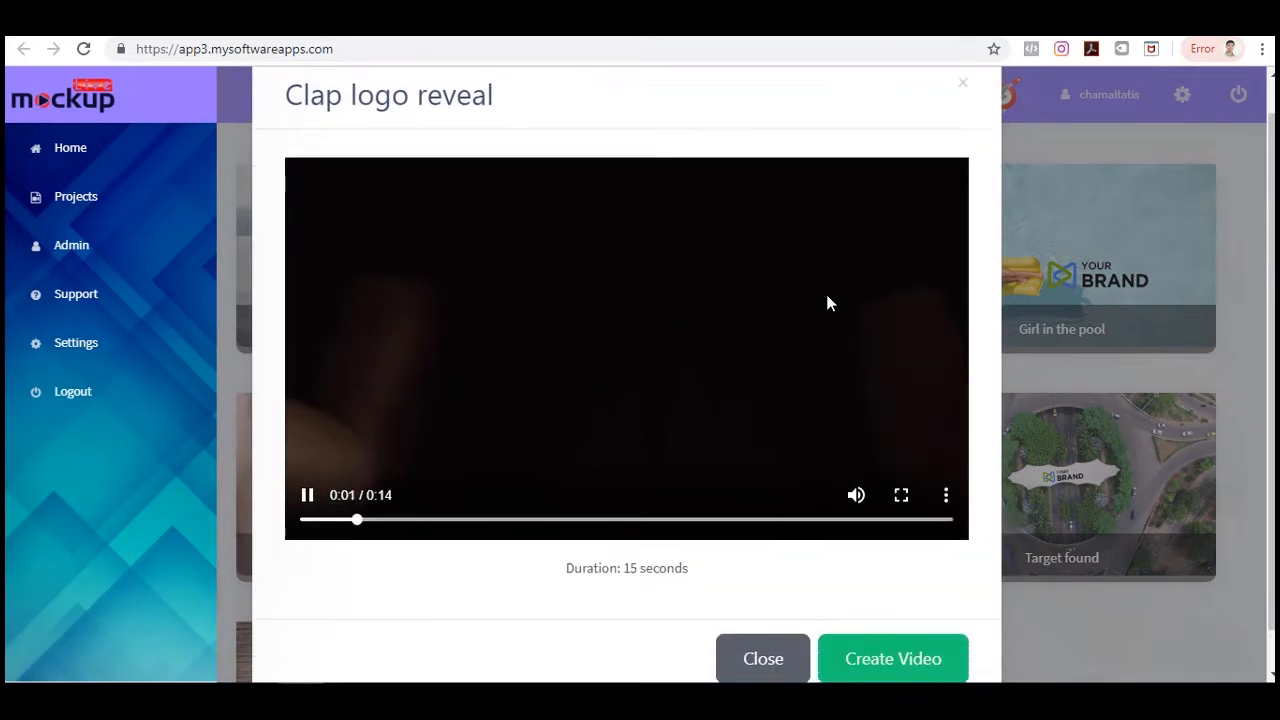
pyautogui.scroll(-1, 826, 303)
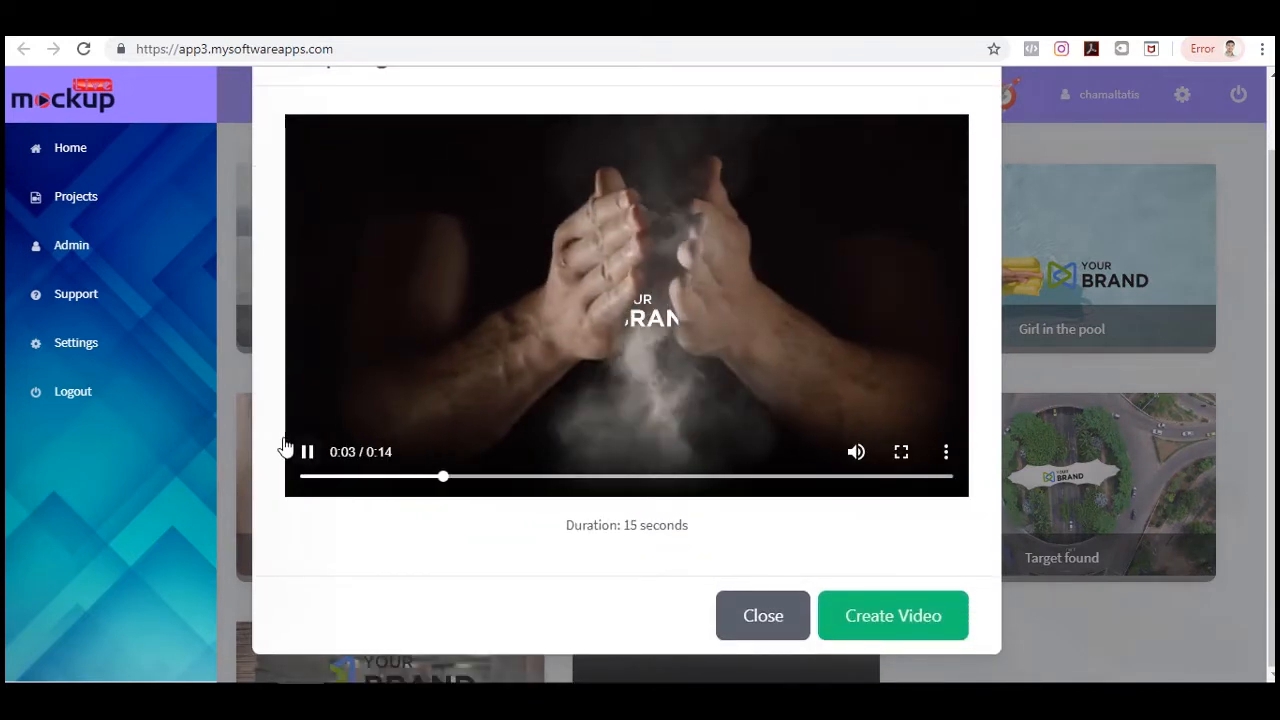
pyautogui.click(720, 443)
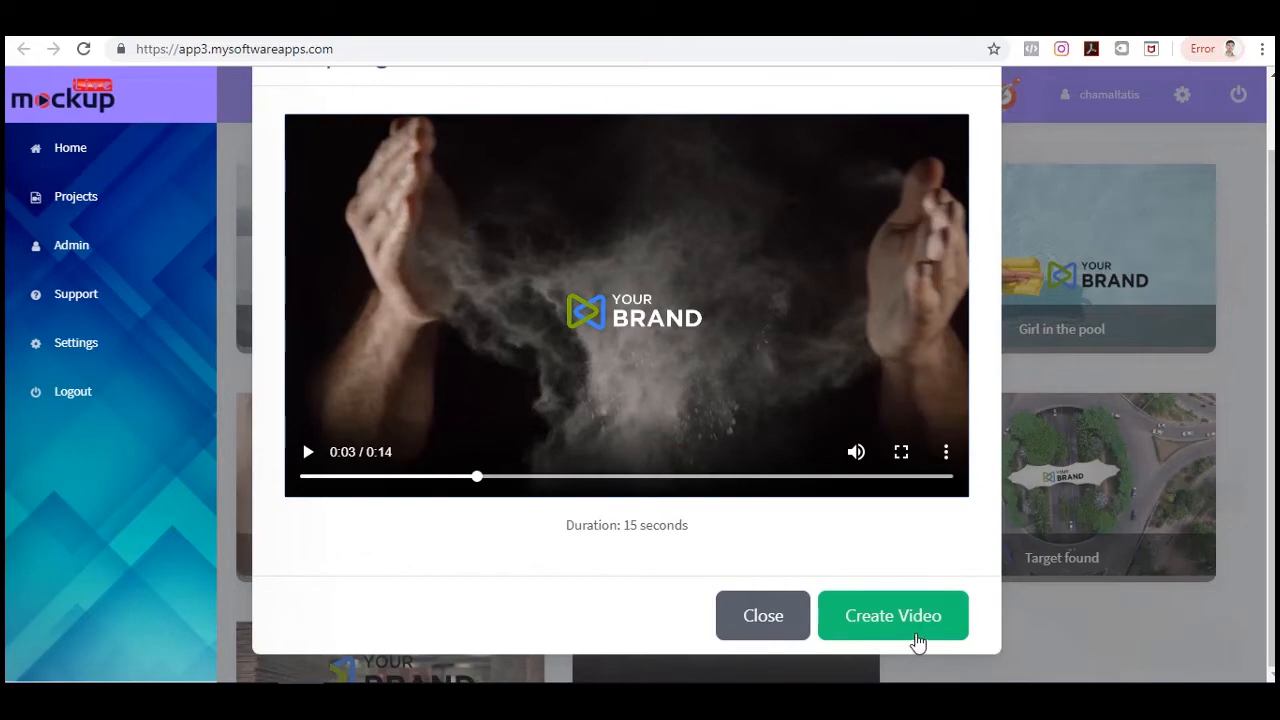
pyautogui.click(916, 635)
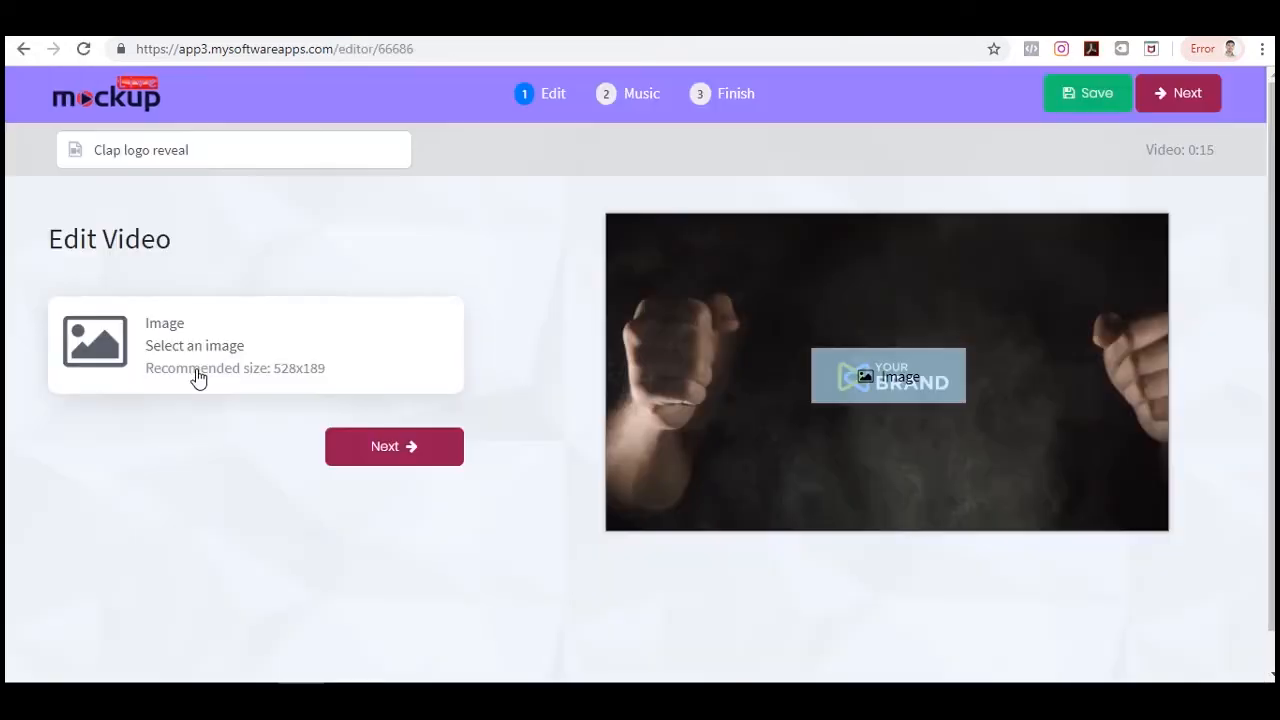
# Upload the logo image from the Dropshipping folder and choose it as the video's image.
pyautogui.click(205, 342)
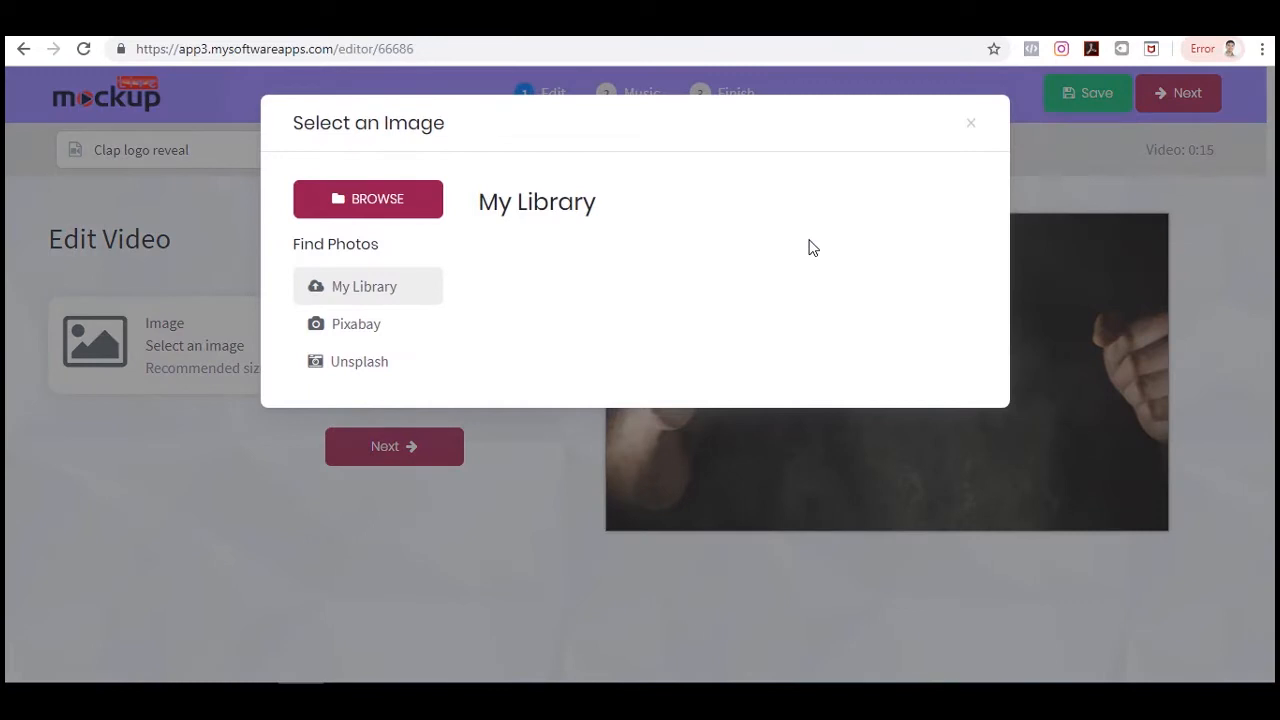
pyautogui.click(358, 198)
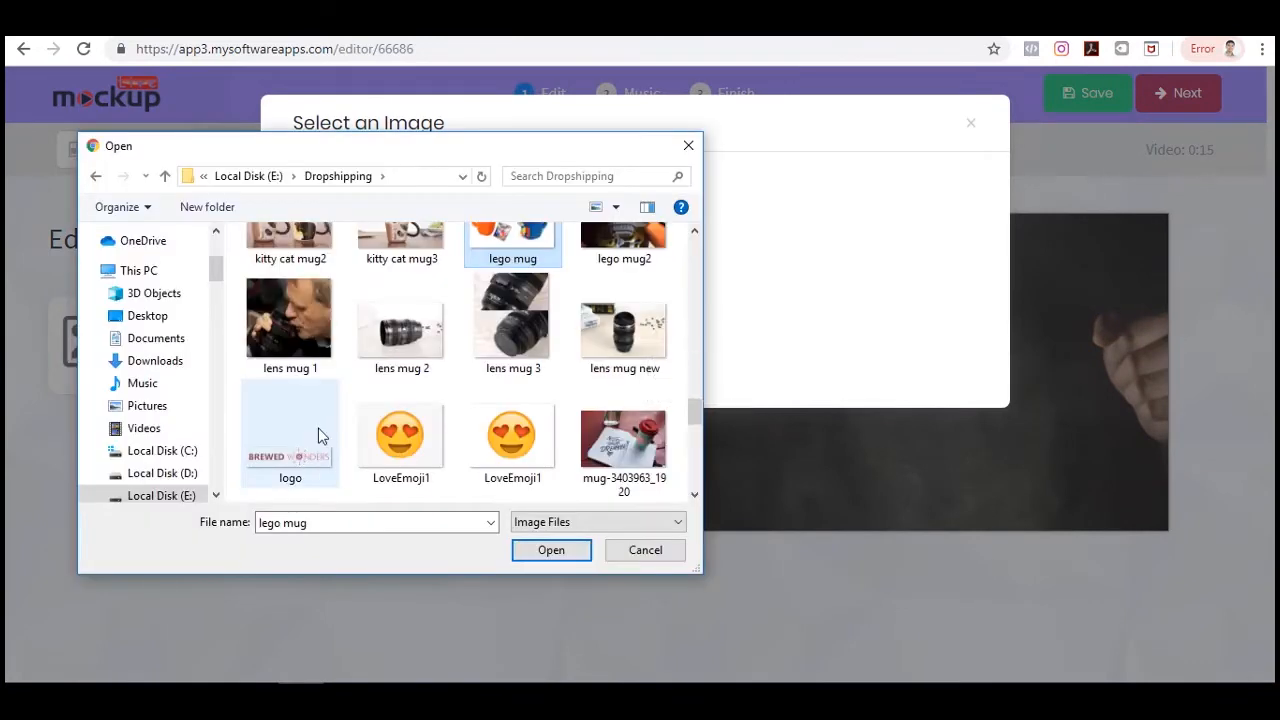
pyautogui.scroll(-1, 320, 434)
pyautogui.click(289, 354)
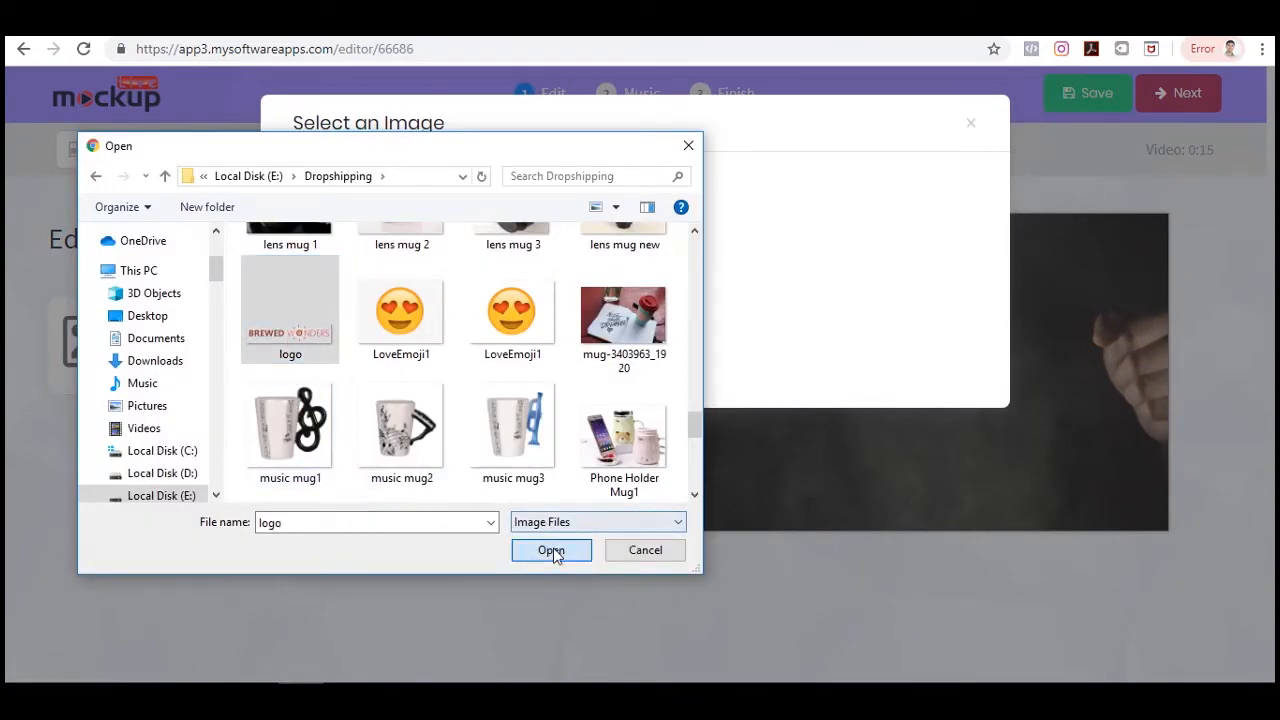
pyautogui.click(548, 550)
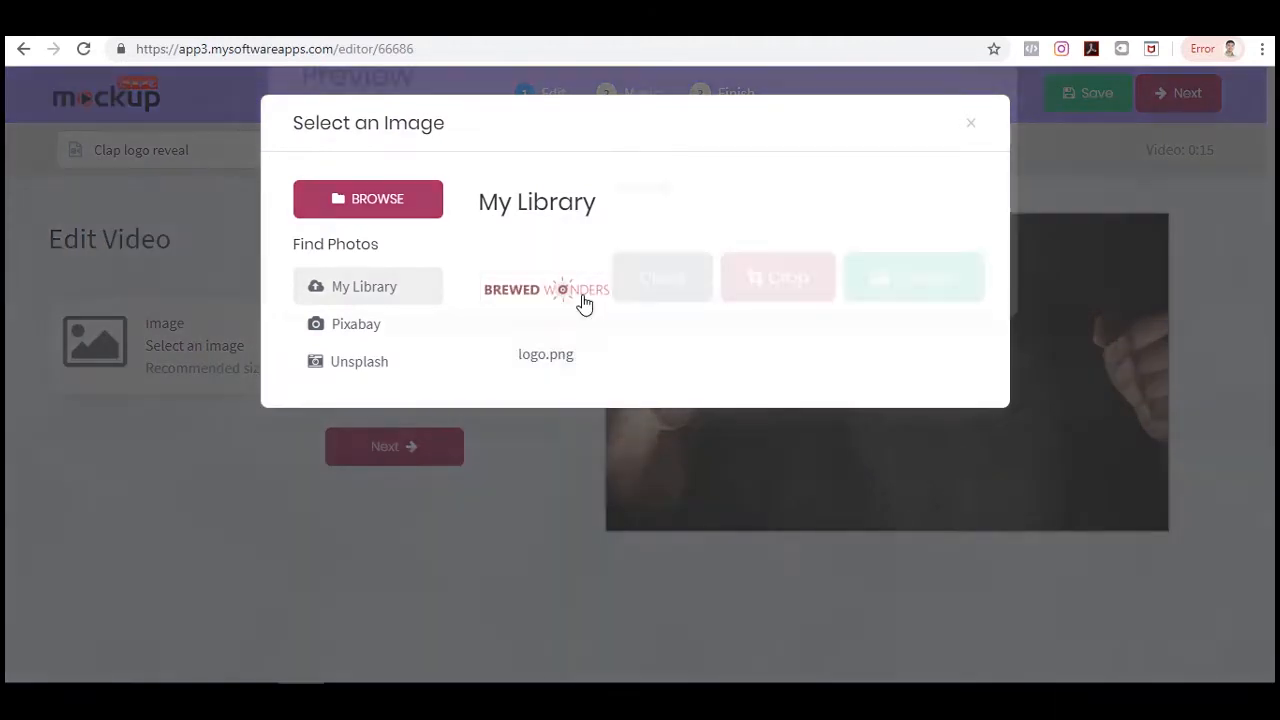
pyautogui.click(580, 302)
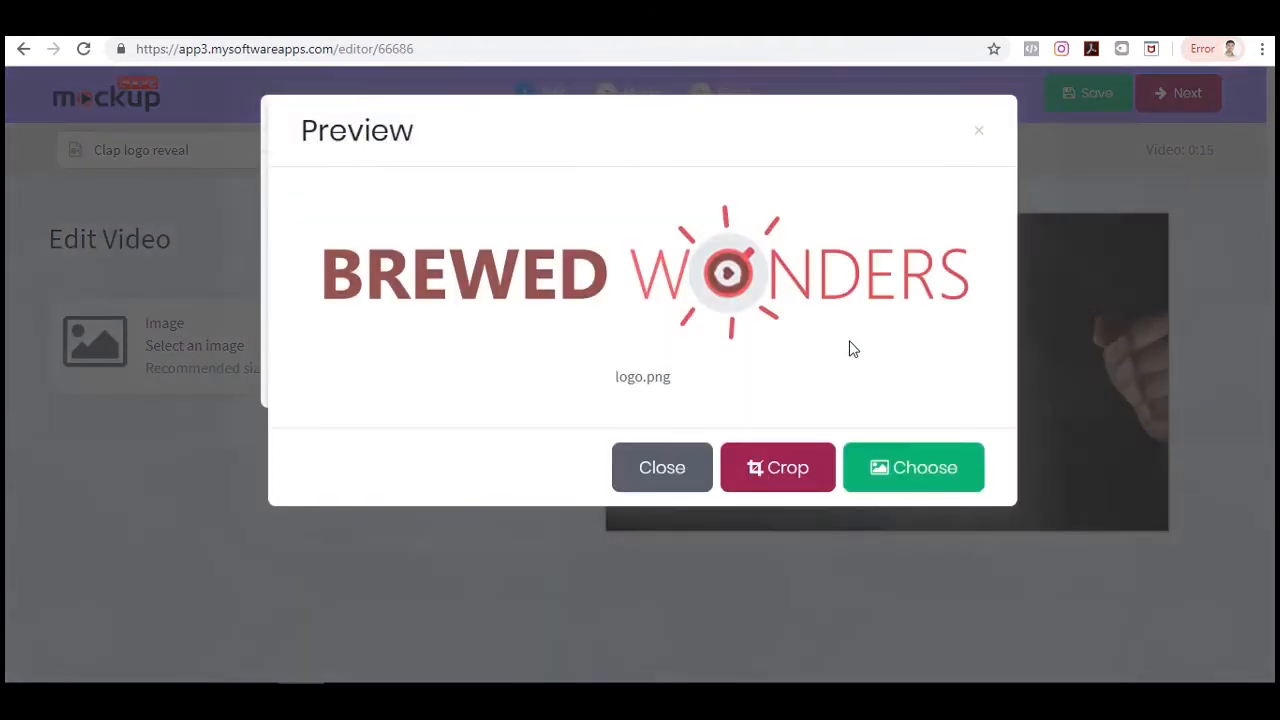
pyautogui.click(940, 470)
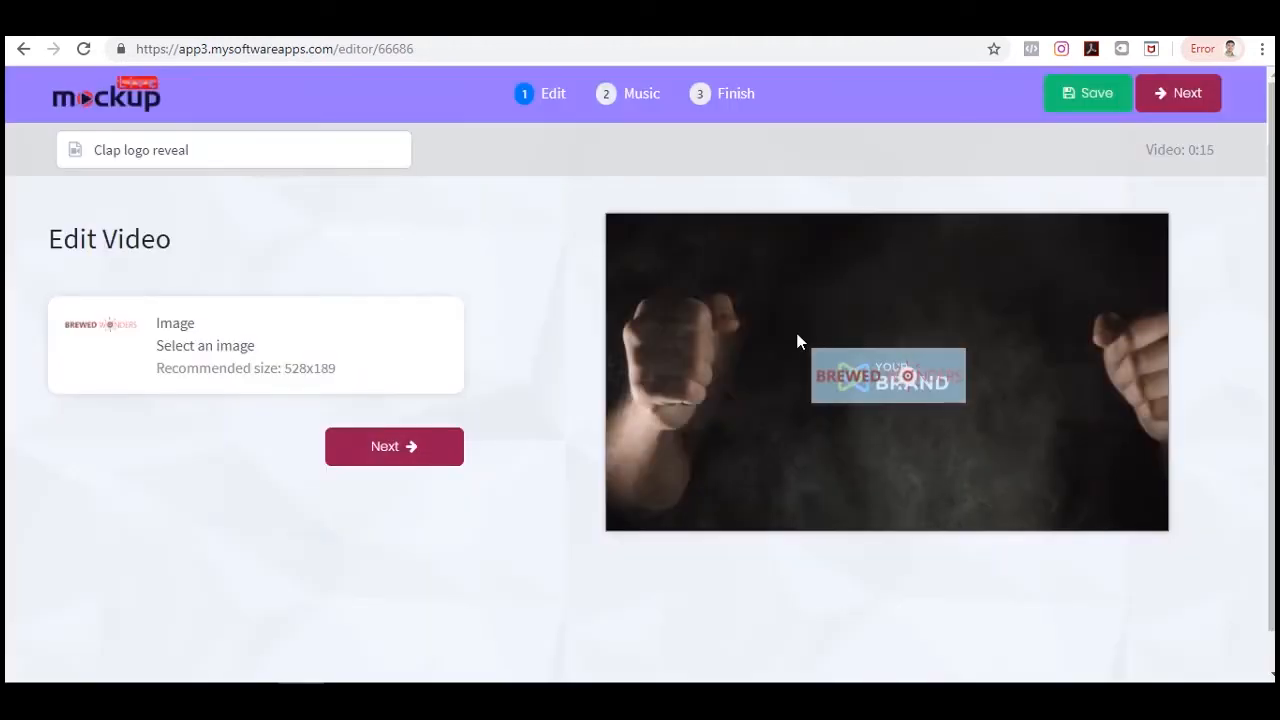
# Save the project and advance through the music step to the Finish screen.
pyautogui.click(391, 457)
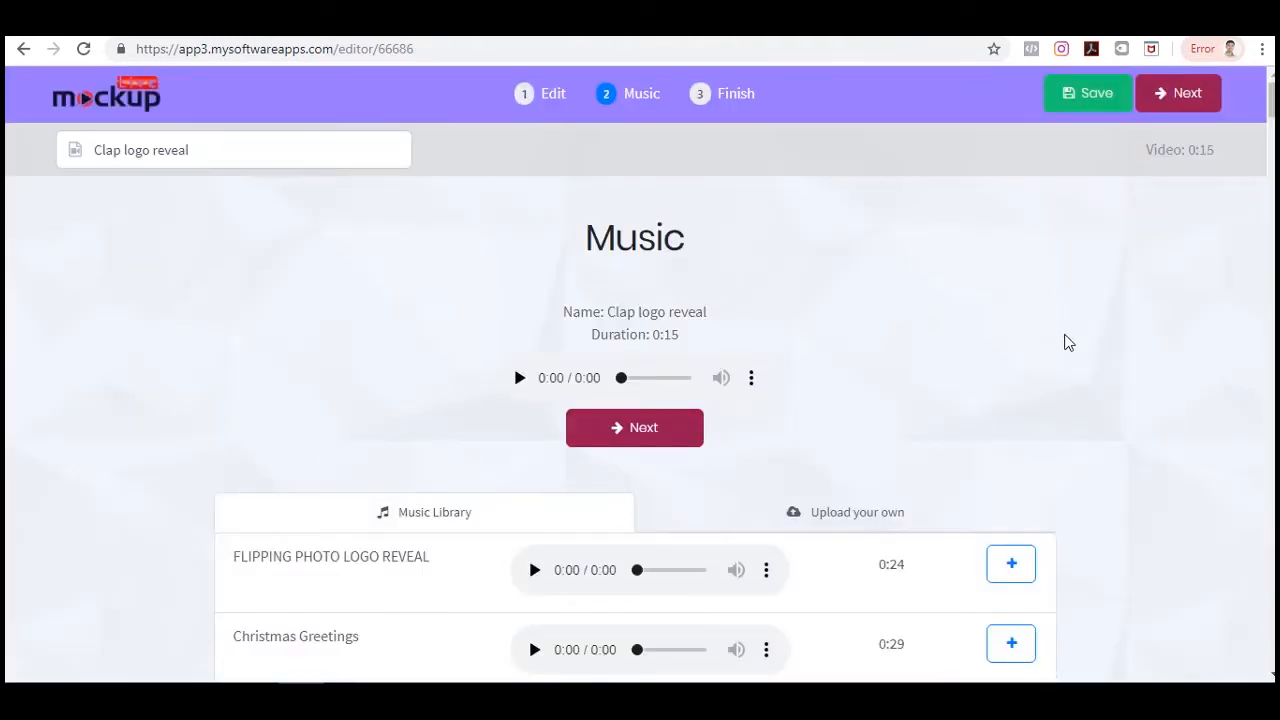
pyautogui.click(1071, 94)
pyautogui.click(1180, 94)
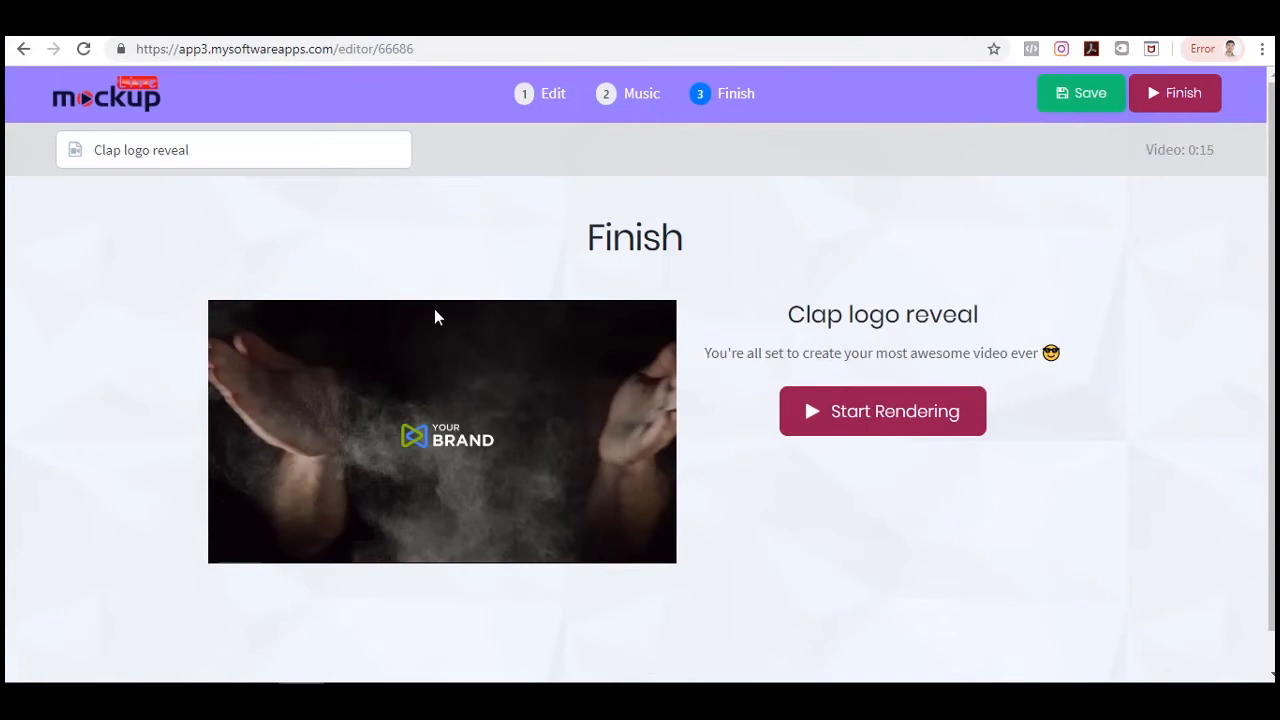
pyautogui.scroll(-1, 434, 314)
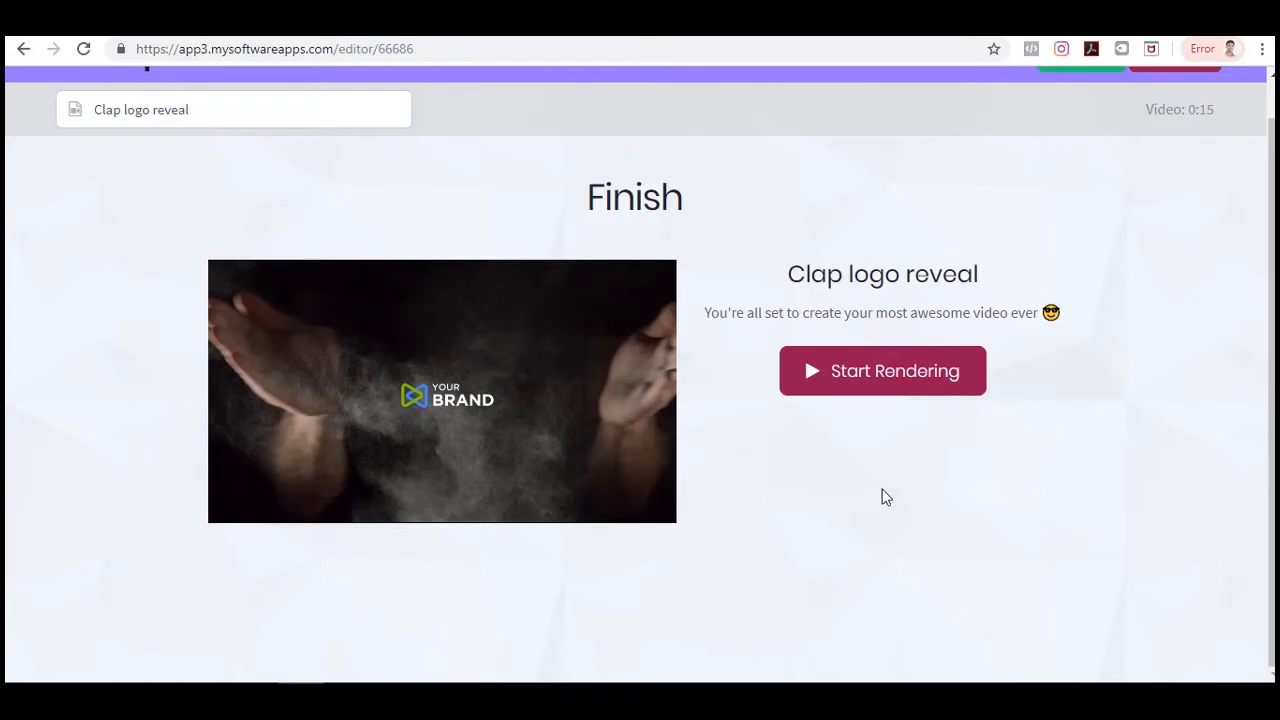
pyautogui.scroll(1, 915, 572)
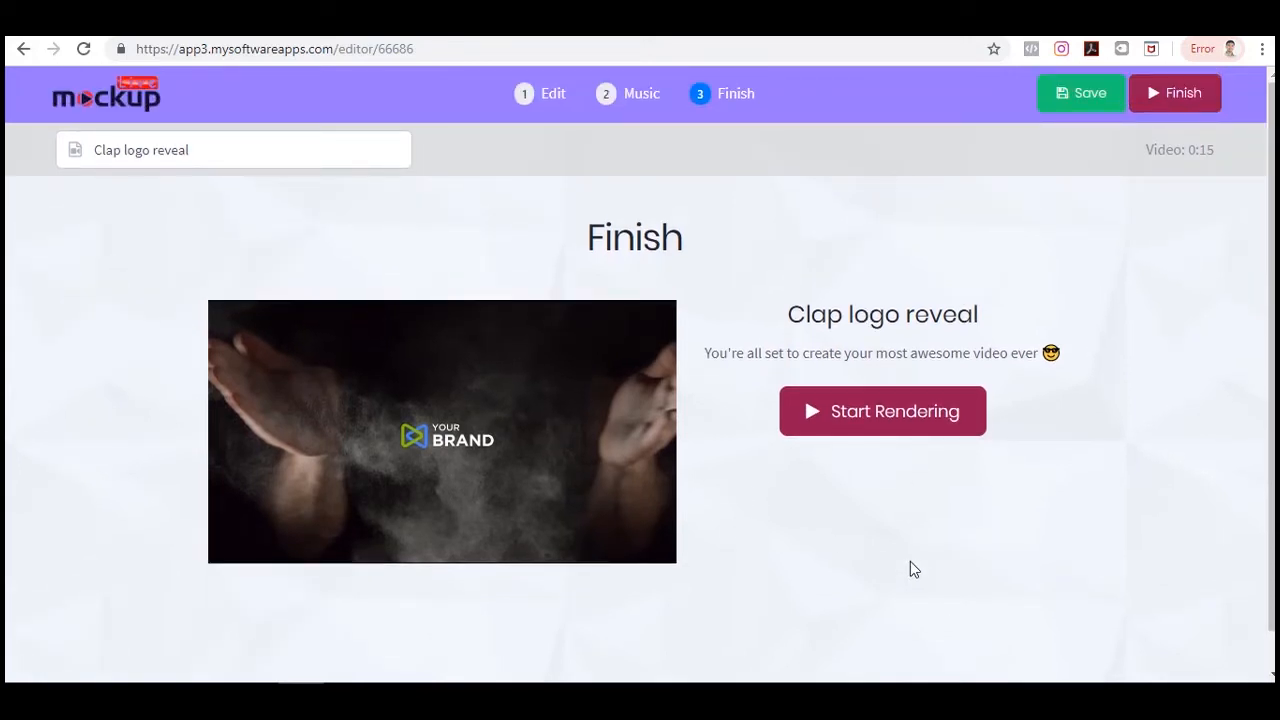
pyautogui.scroll(-1, 911, 566)
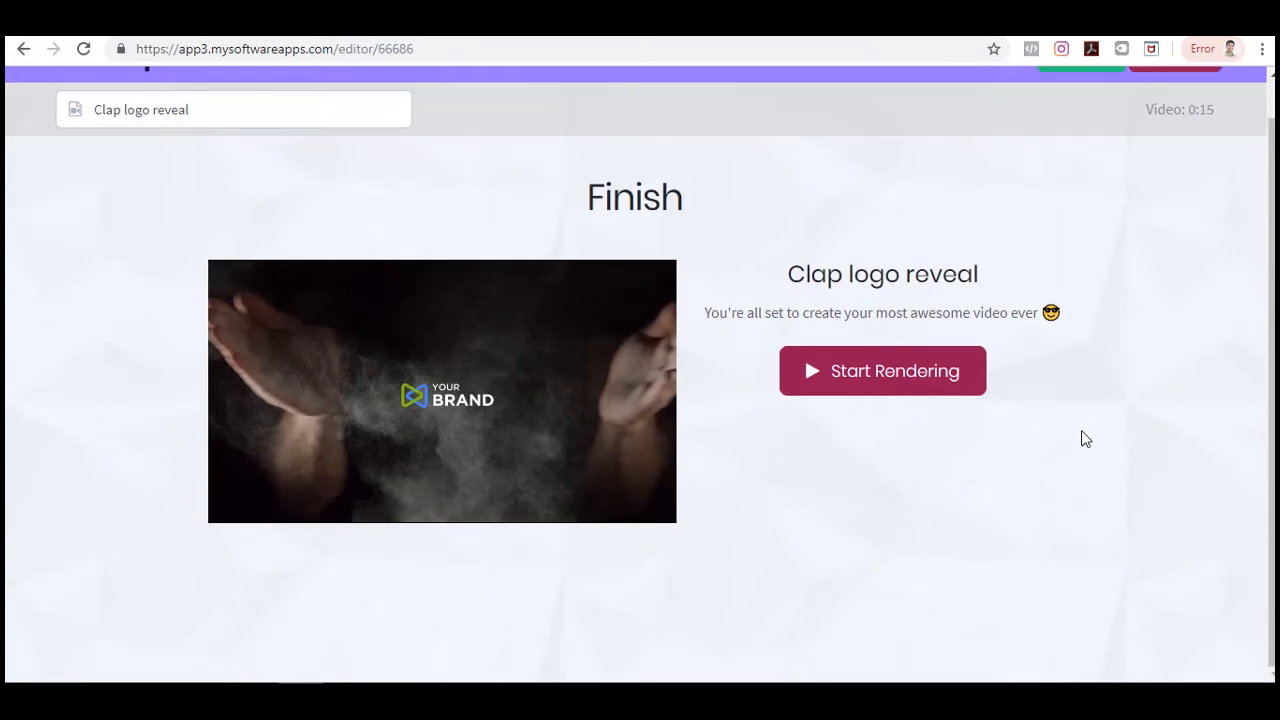
pyautogui.scroll(1, 962, 280)
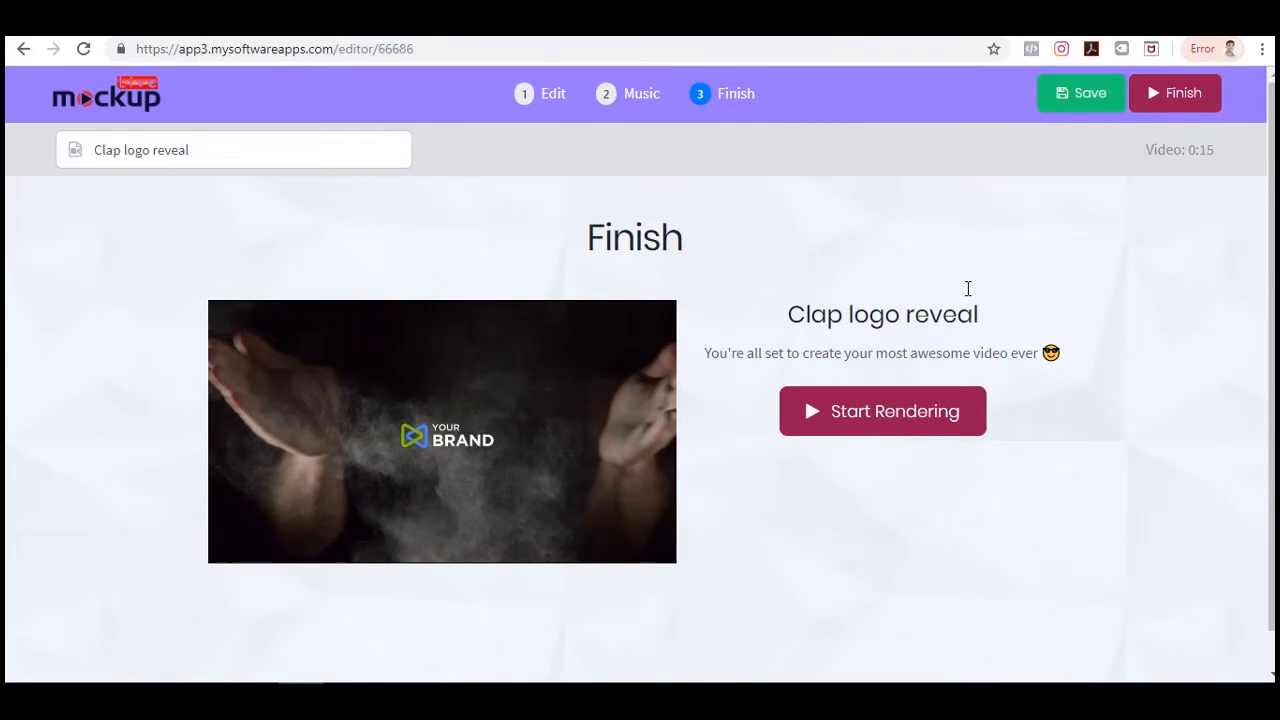
pyautogui.scroll(-1, 1000, 290)
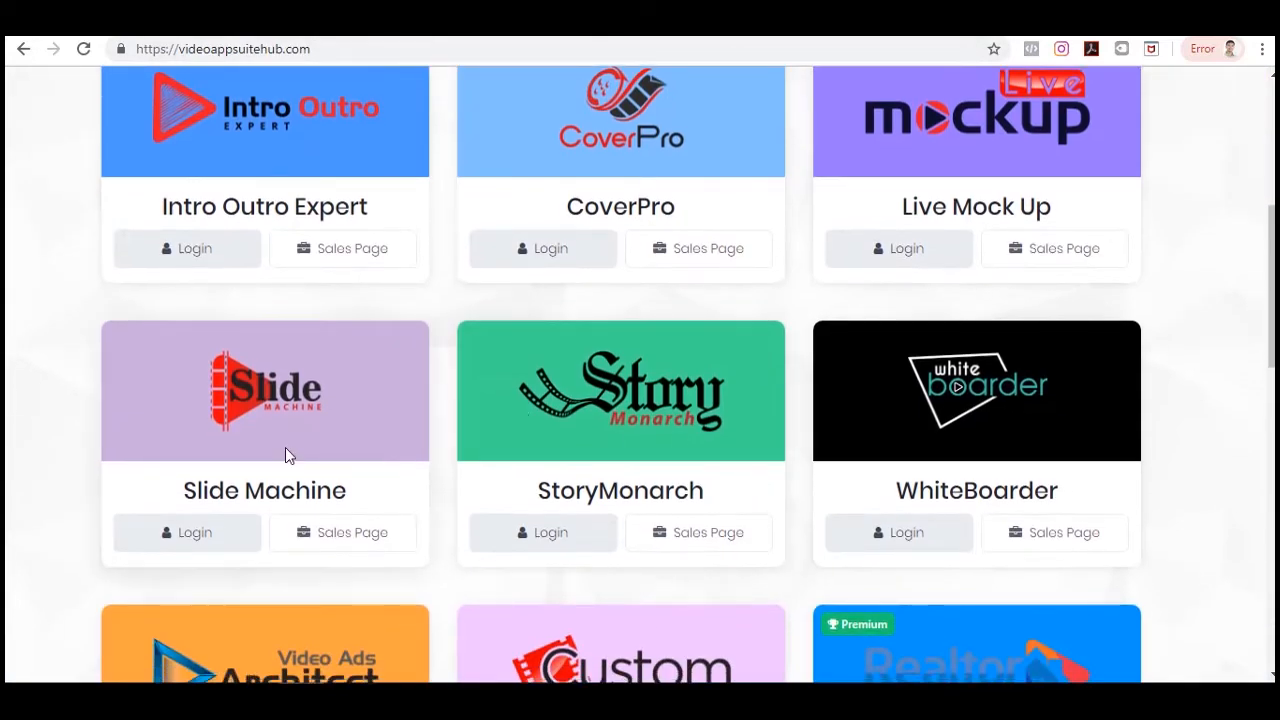
# Open Slide Machine from the suite hub in a new tab and browse its templates.
pyautogui.rightClick(207, 535)
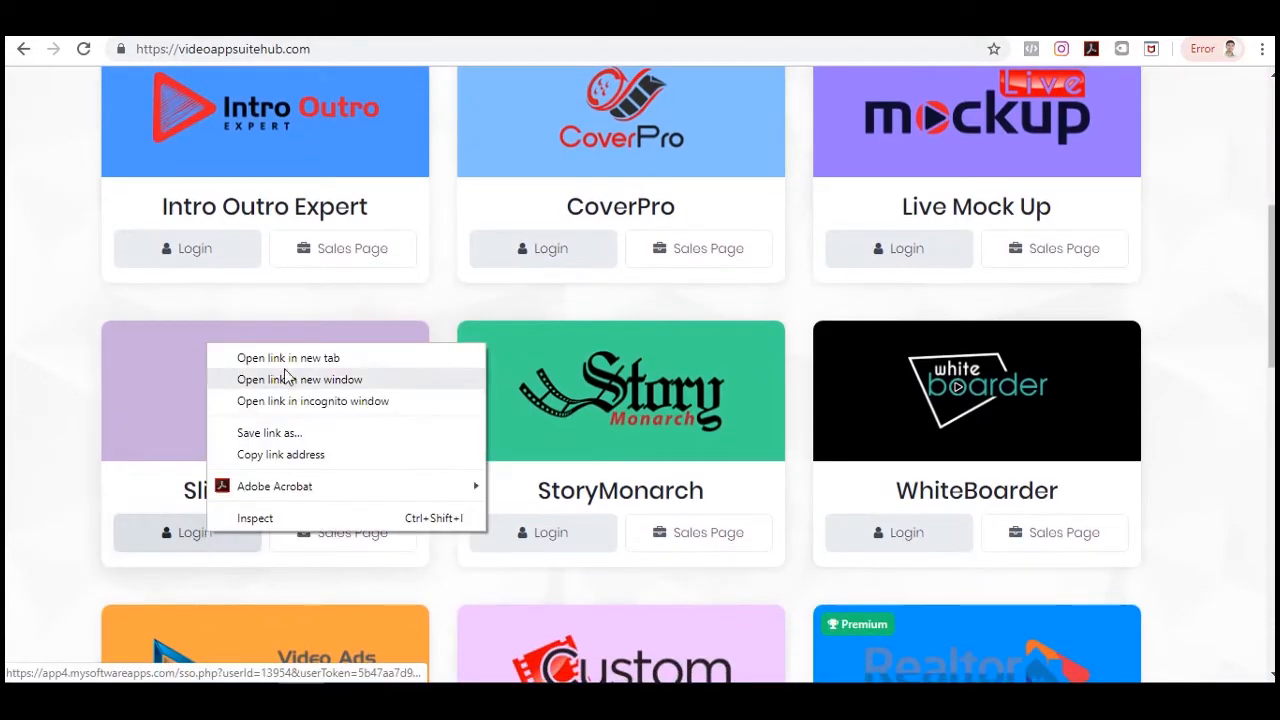
pyautogui.click(287, 357)
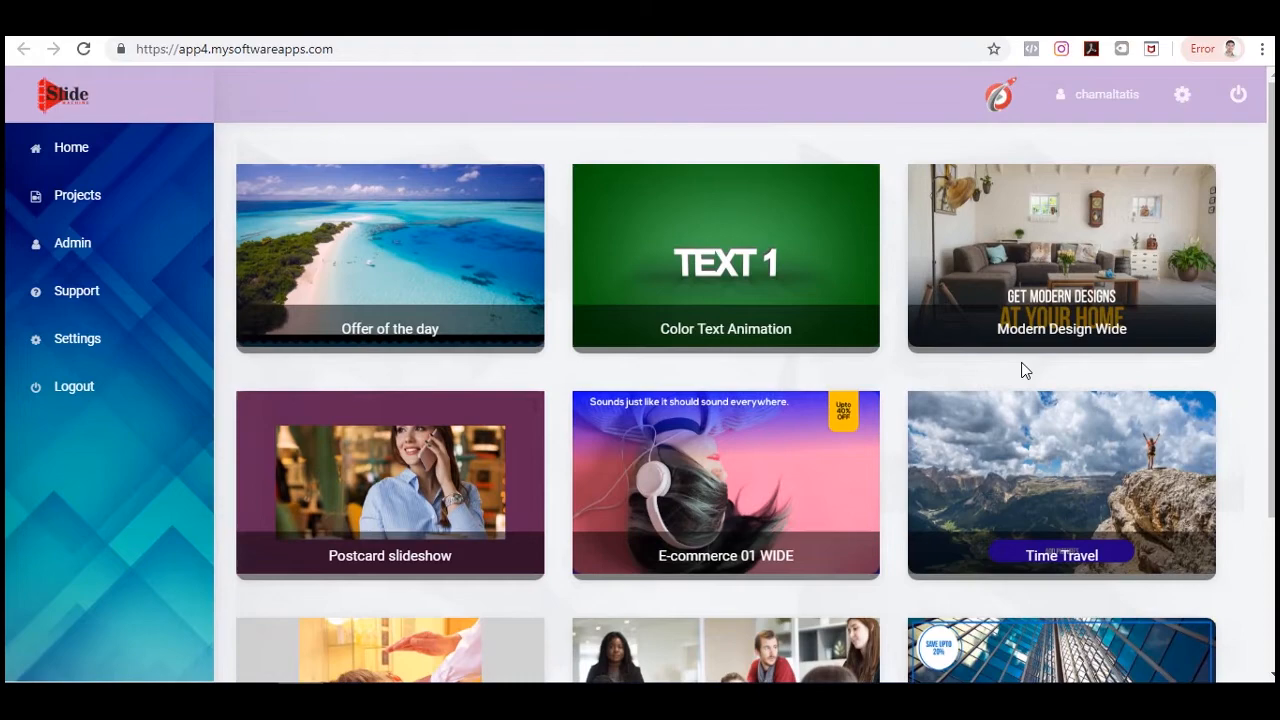
pyautogui.scroll(-2, 1025, 370)
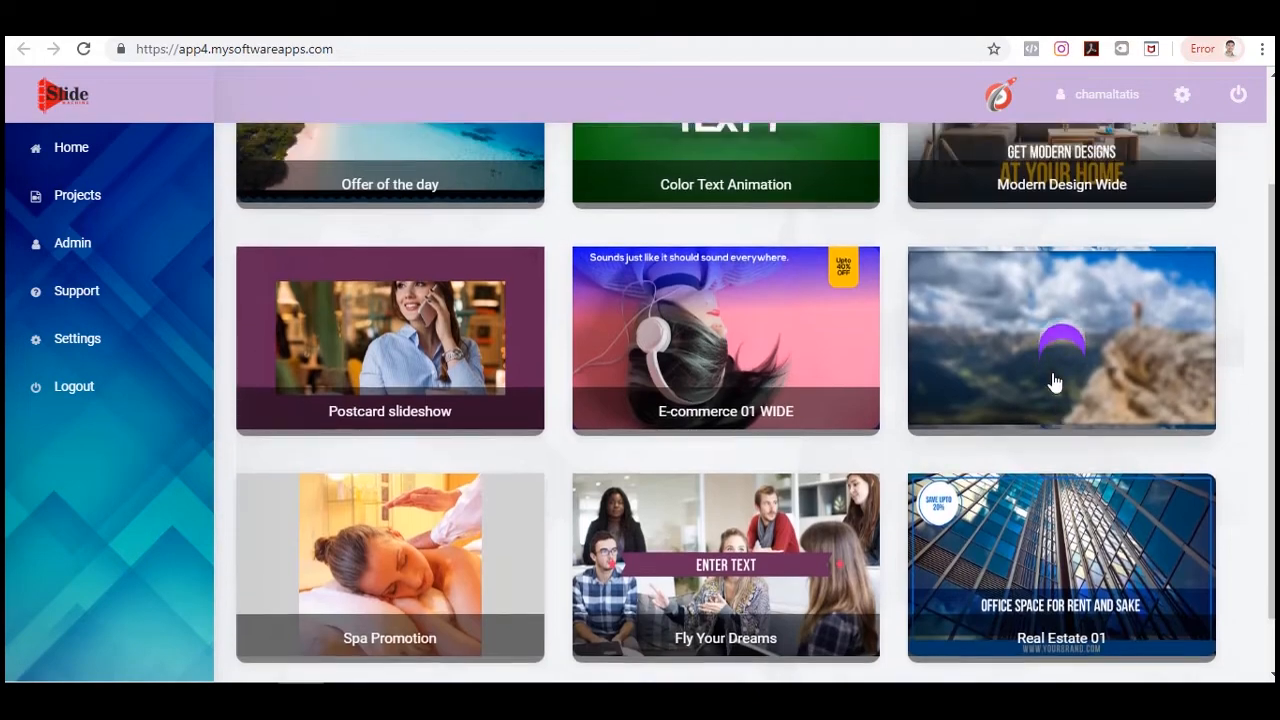
pyautogui.scroll(2, 1060, 400)
pyautogui.scroll(-3, 1101, 469)
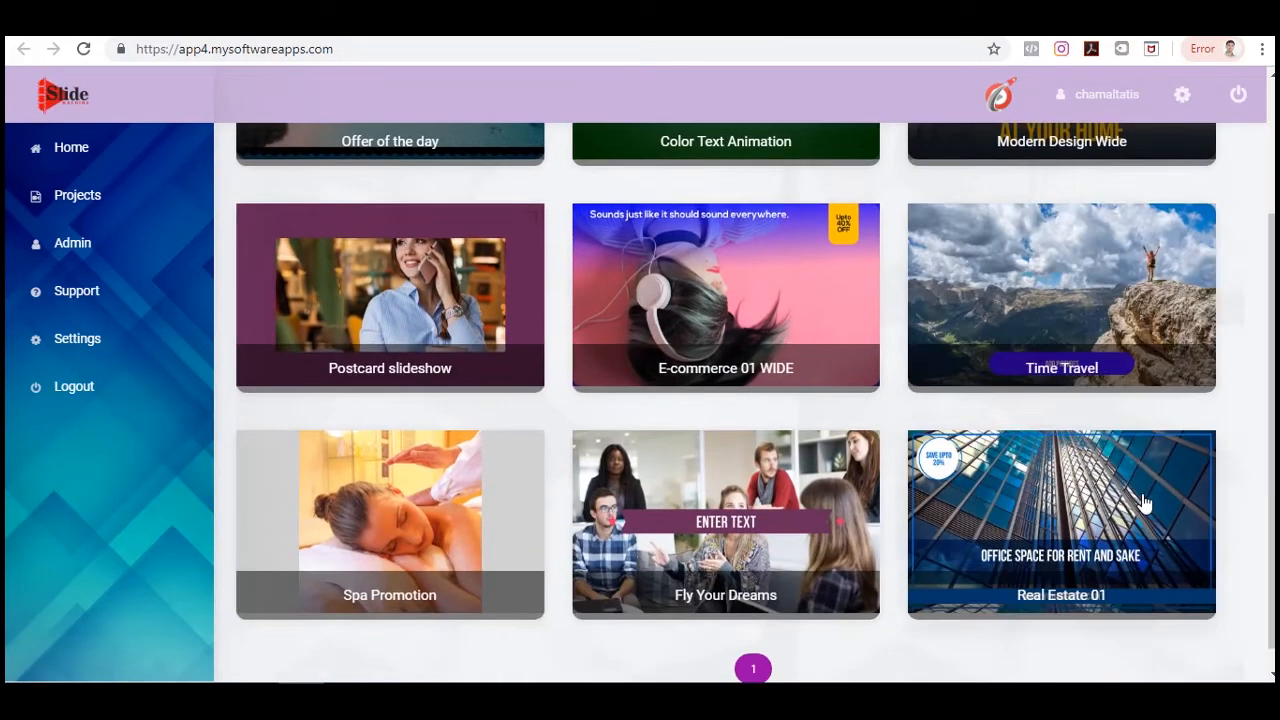
# Preview the Modern Design Wide template and create a video from it.
pyautogui.scroll(3, 509, 449)
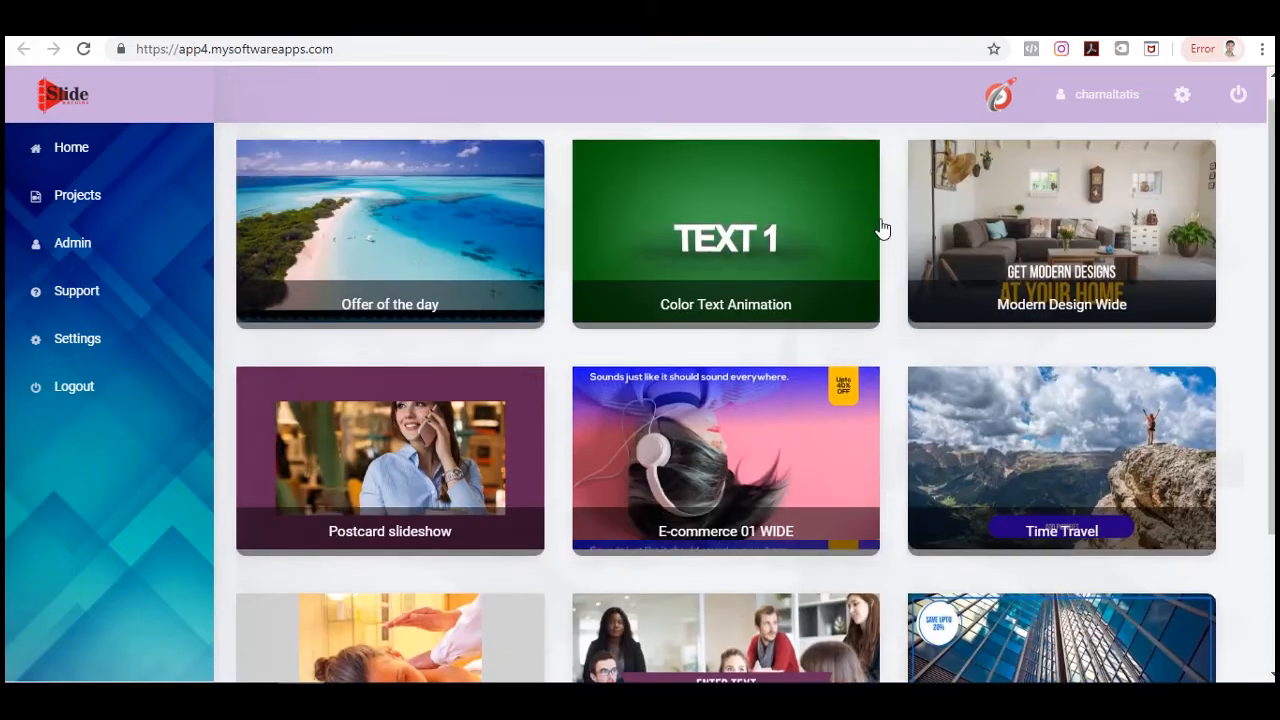
pyautogui.click(1134, 209)
pyautogui.scroll(-2, 890, 378)
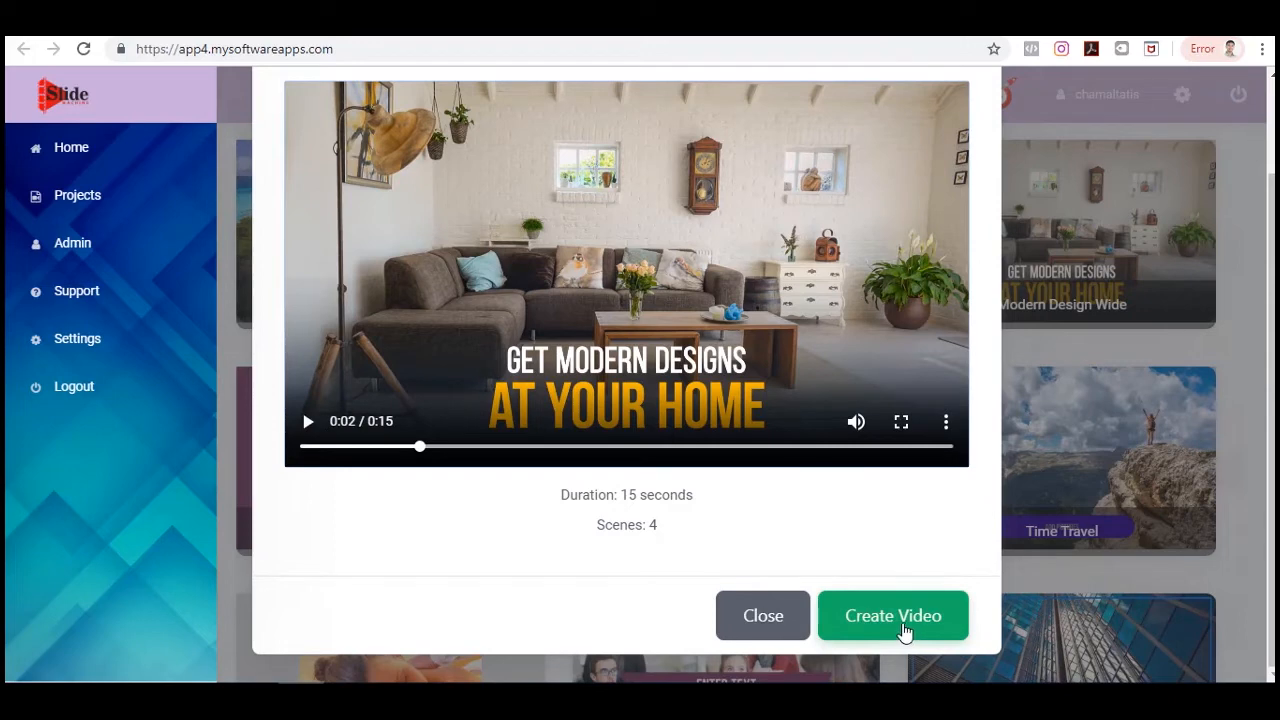
pyautogui.click(903, 626)
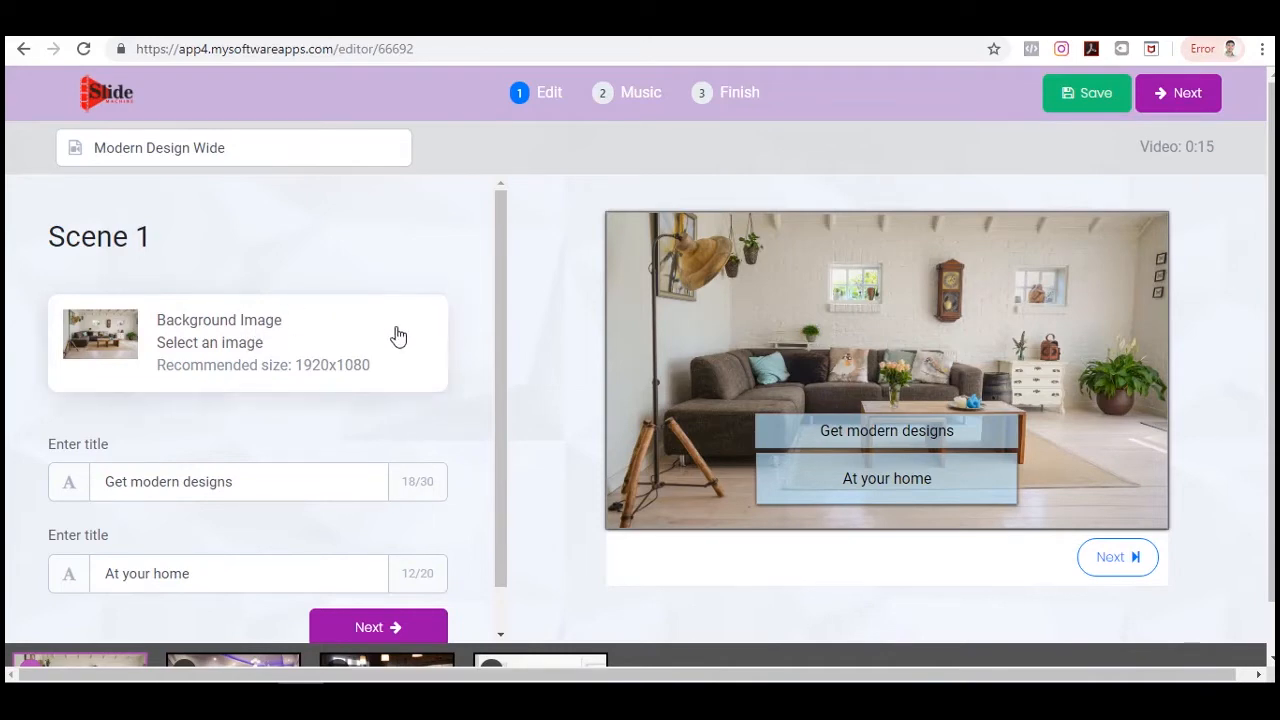
# Replace scene 1's background image with the gaztelugatze landscape photo from Pixabay, passing it through the crop step.
pyautogui.scroll(-1, 409, 350)
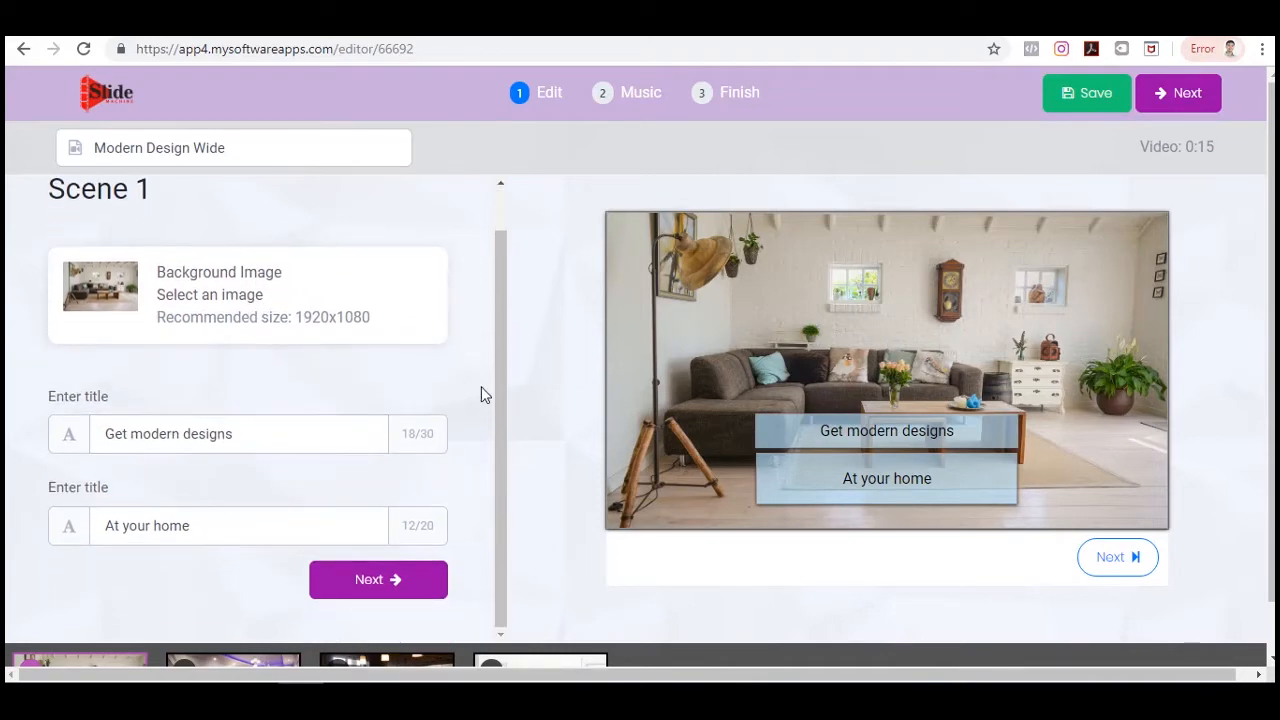
pyautogui.click(205, 305)
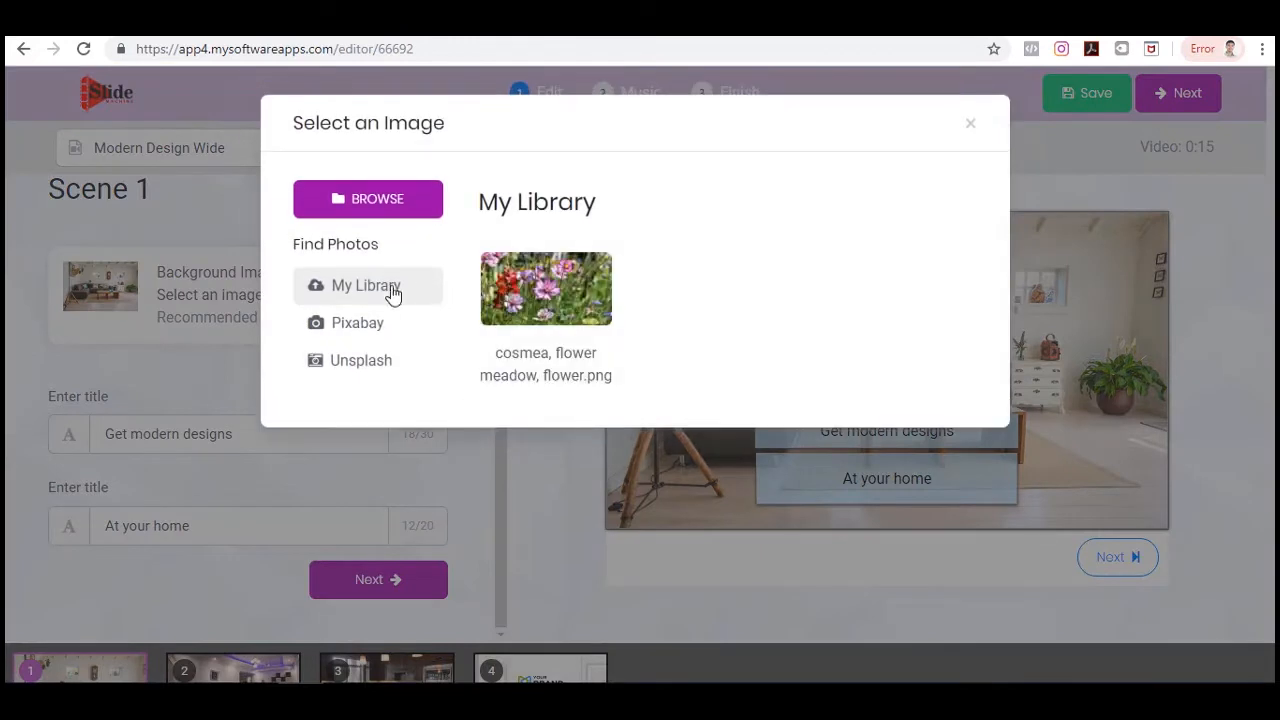
pyautogui.click(365, 322)
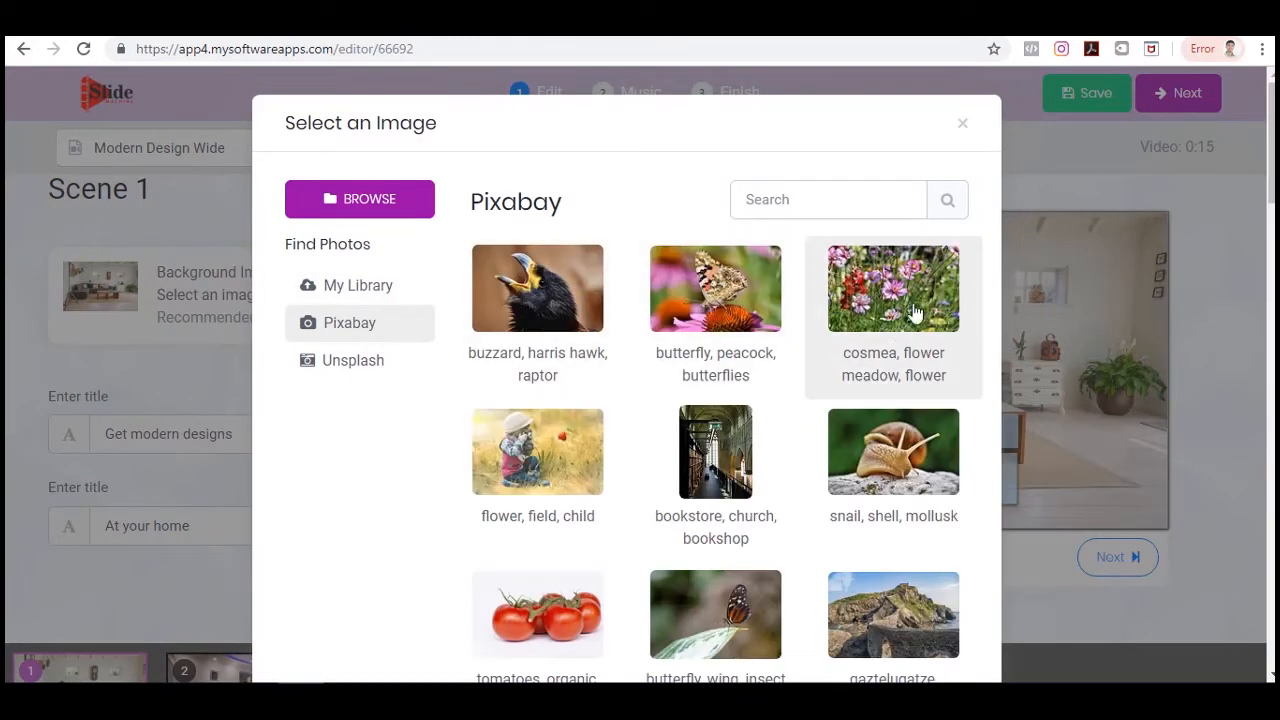
pyautogui.click(868, 616)
pyautogui.scroll(-2, 830, 388)
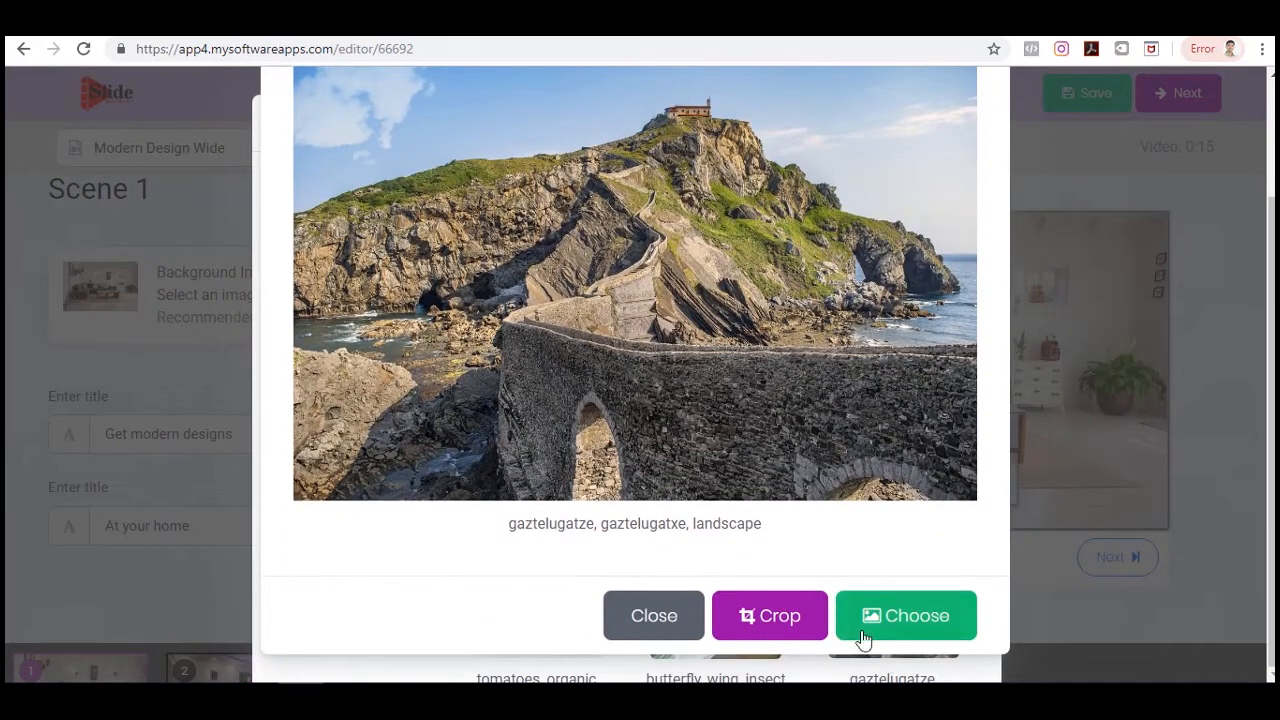
pyautogui.click(777, 622)
pyautogui.moveTo(731, 338); pyautogui.dragTo(731, 332)
pyautogui.click(882, 628)
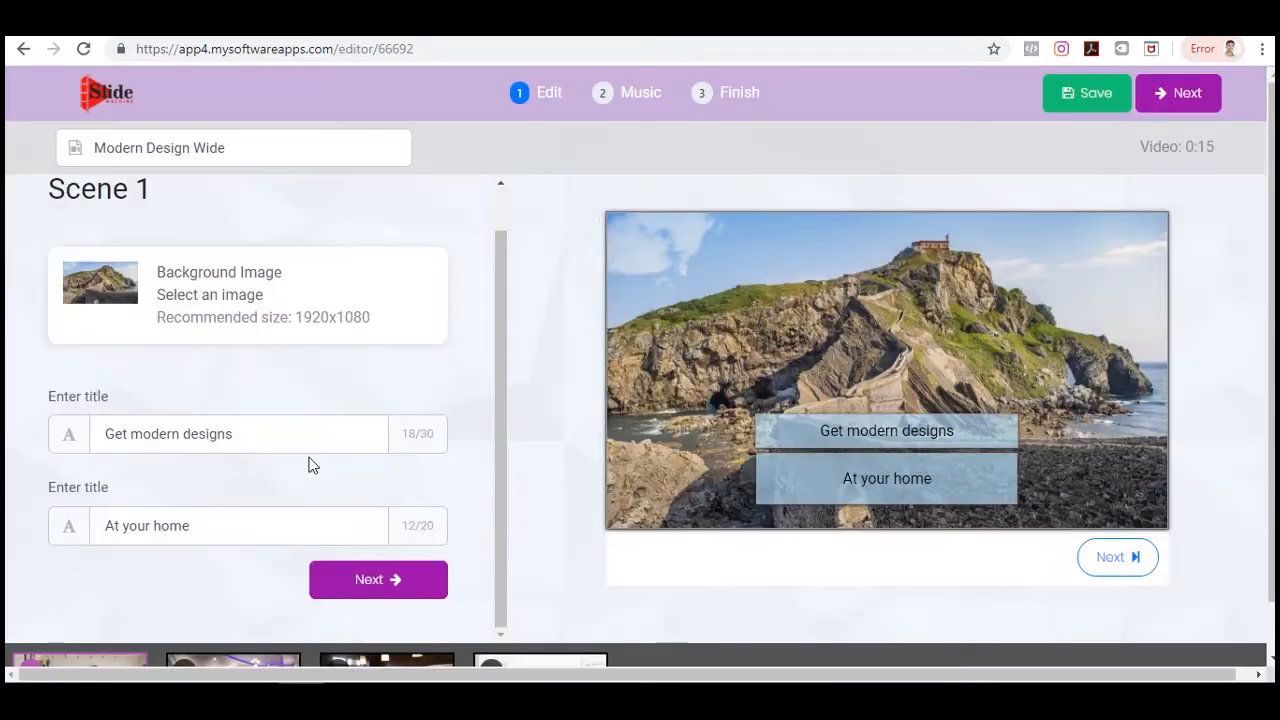
# Advance through scenes 2 to 4 and the music step to the Finish screen.
pyautogui.scroll(-1, 329, 543)
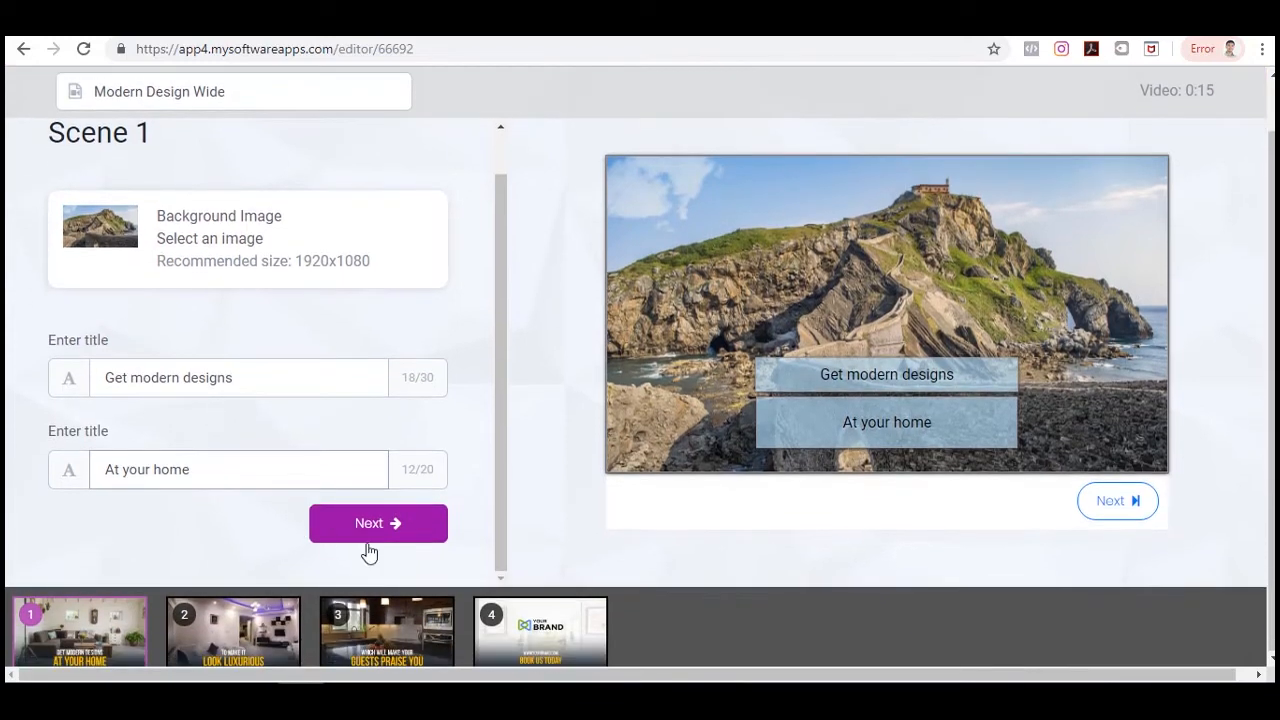
pyautogui.scroll(1, 490, 502)
pyautogui.scroll(-1, 489, 509)
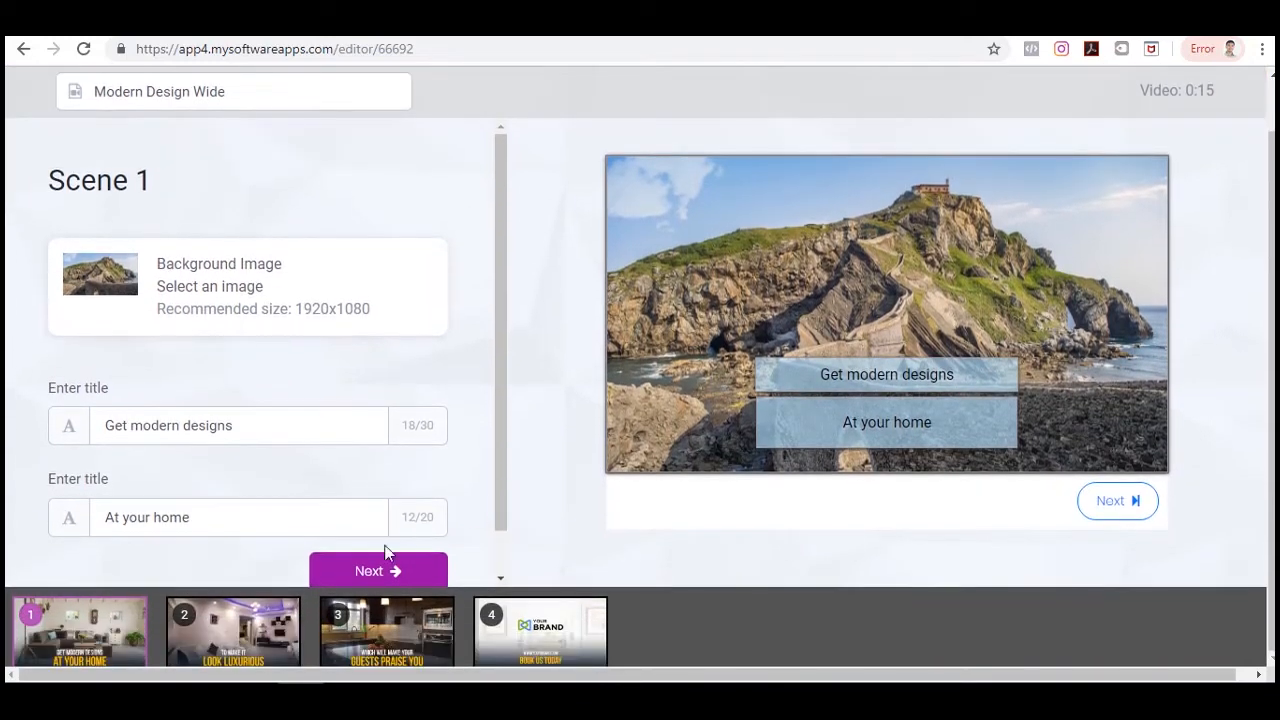
pyautogui.click(370, 574)
pyautogui.scroll(-1, 457, 400)
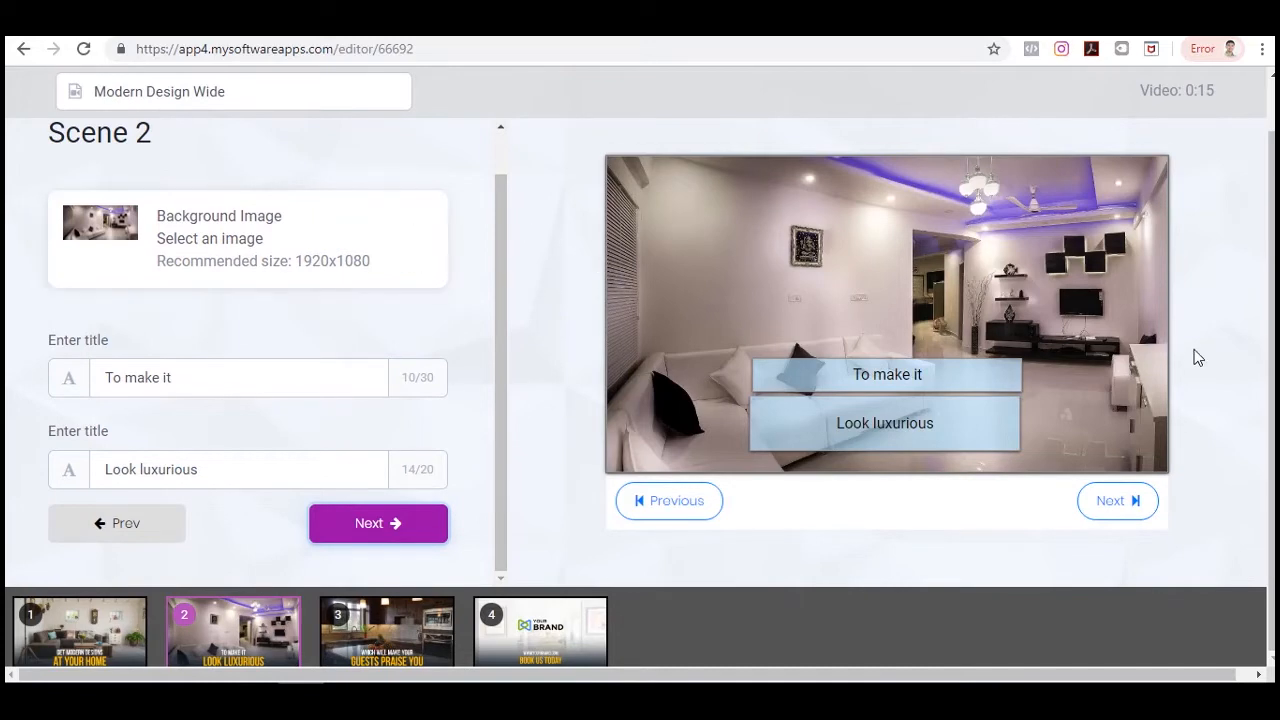
pyautogui.click(357, 529)
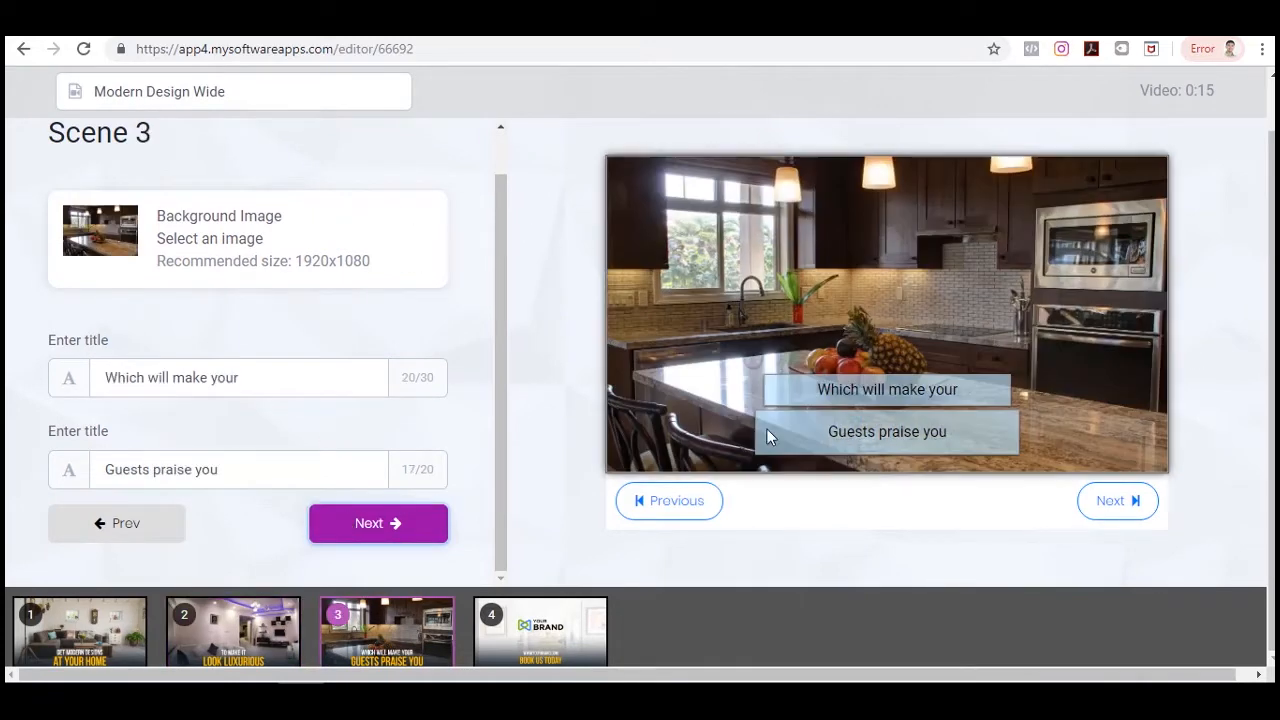
pyautogui.click(361, 529)
pyautogui.scroll(1, 400, 263)
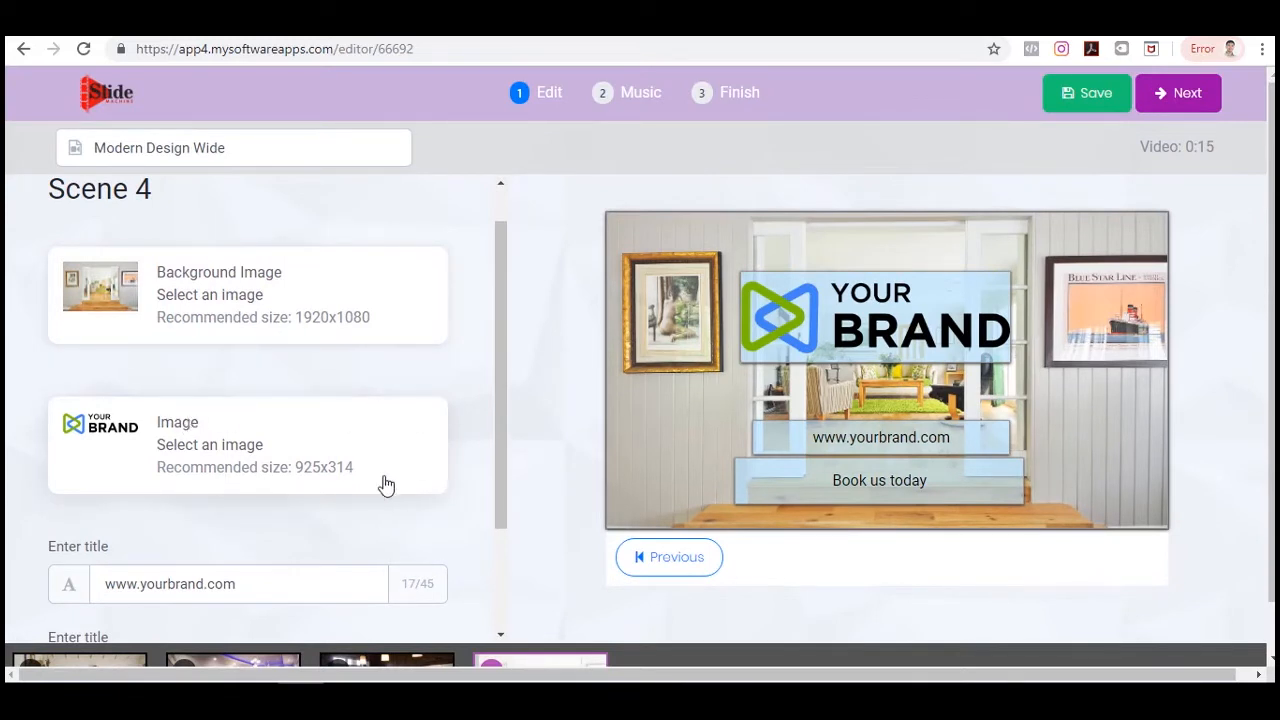
pyautogui.scroll(-2, 386, 494)
pyautogui.scroll(-1, 407, 494)
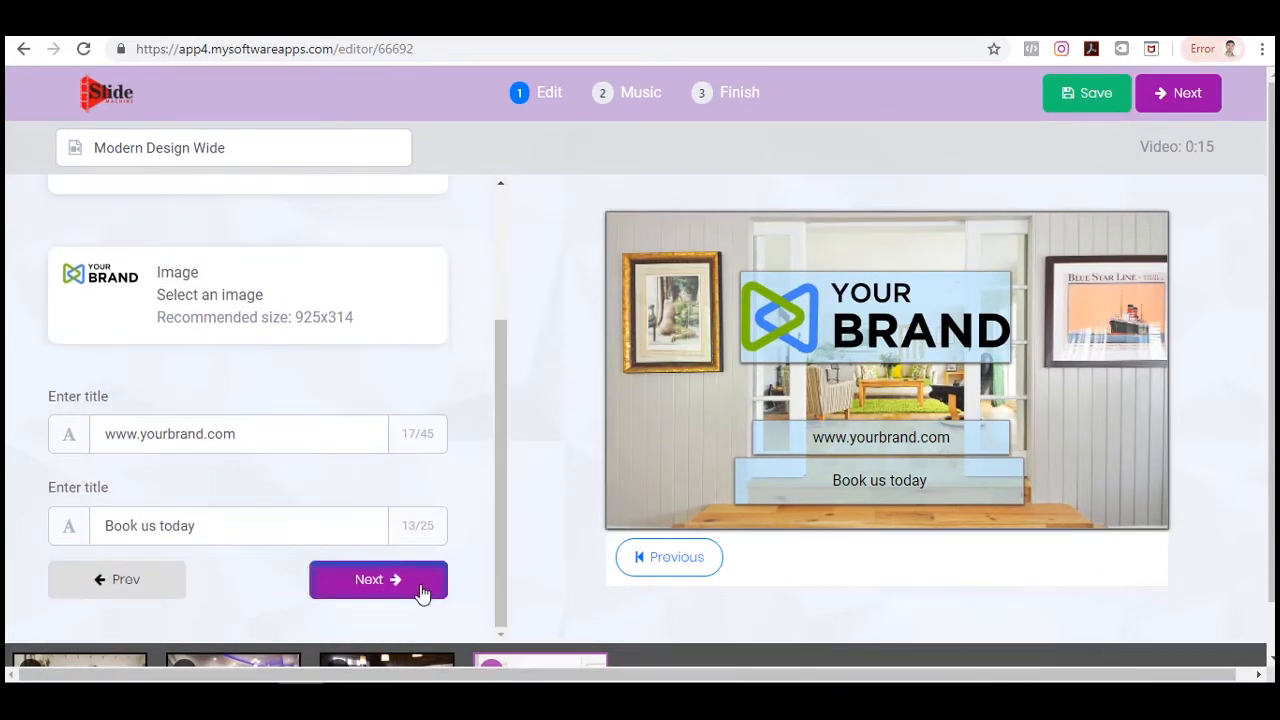
pyautogui.click(429, 582)
pyautogui.click(684, 436)
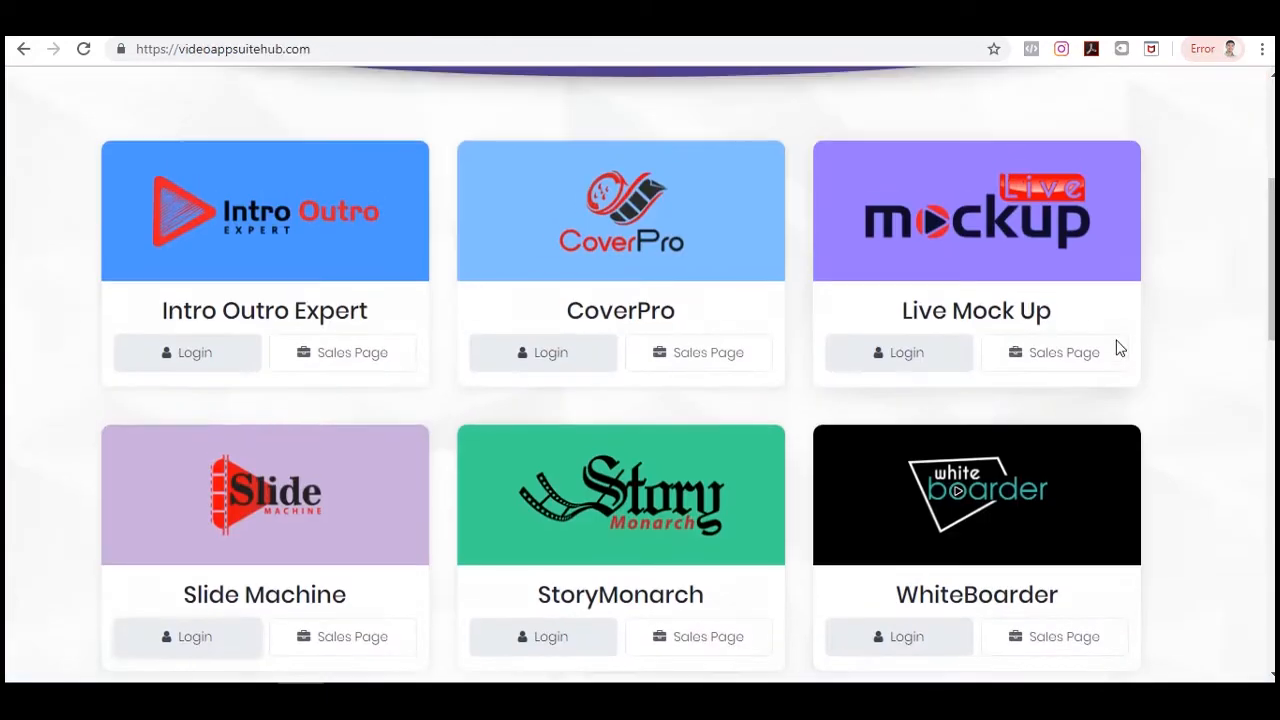
# Open StoryMonarch from the suite hub in a new tab and browse its templates.
pyautogui.scroll(-2, 1114, 346)
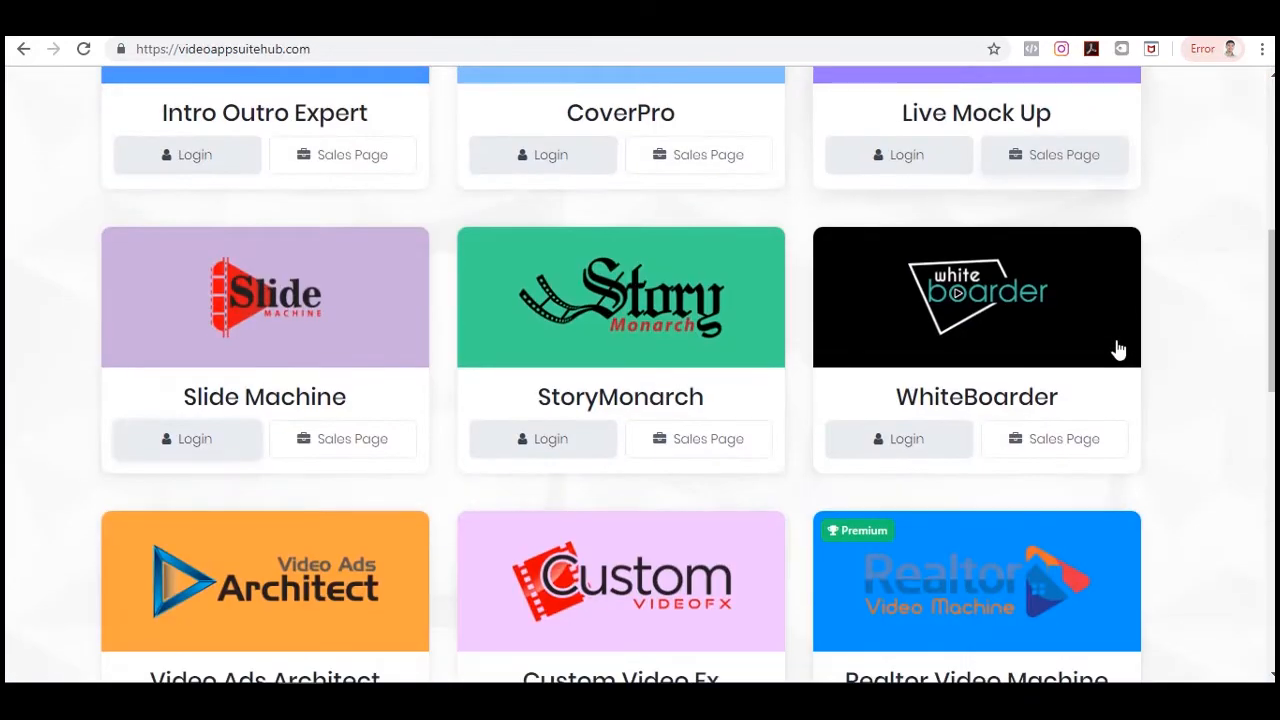
pyautogui.rightClick(555, 448)
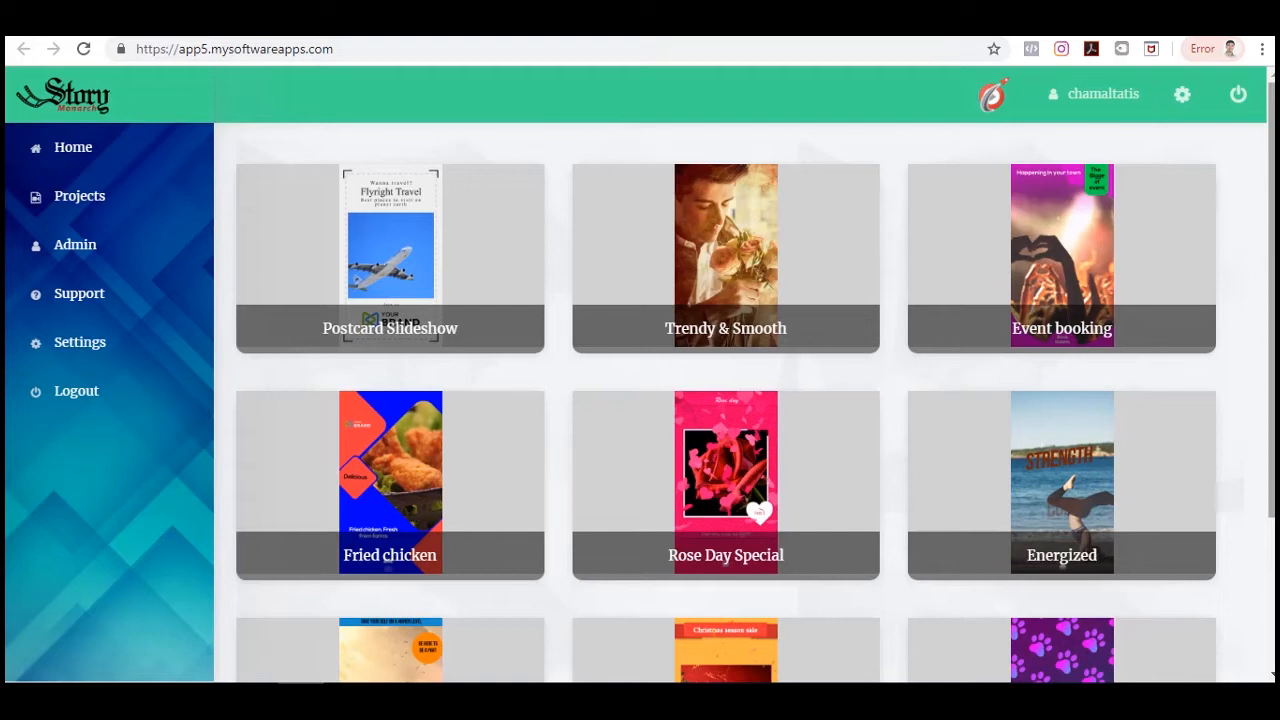
pyautogui.scroll(-2, 1265, 300)
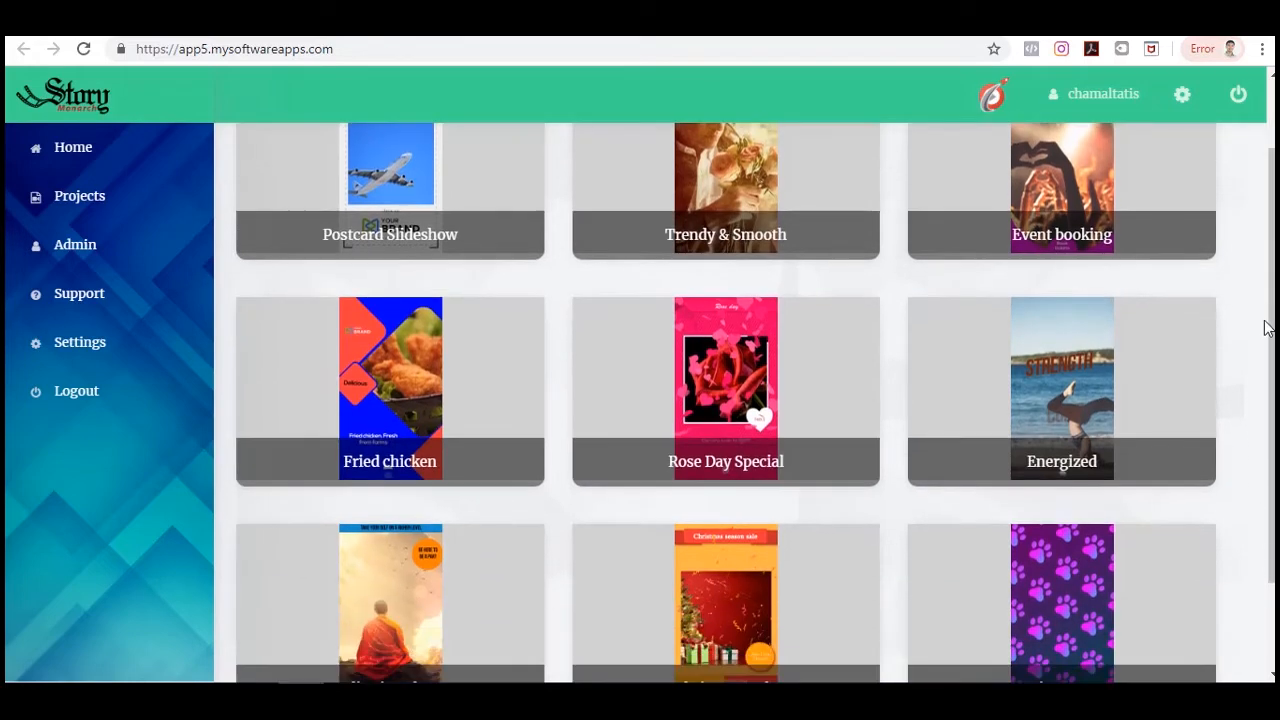
pyautogui.scroll(2, 1265, 330)
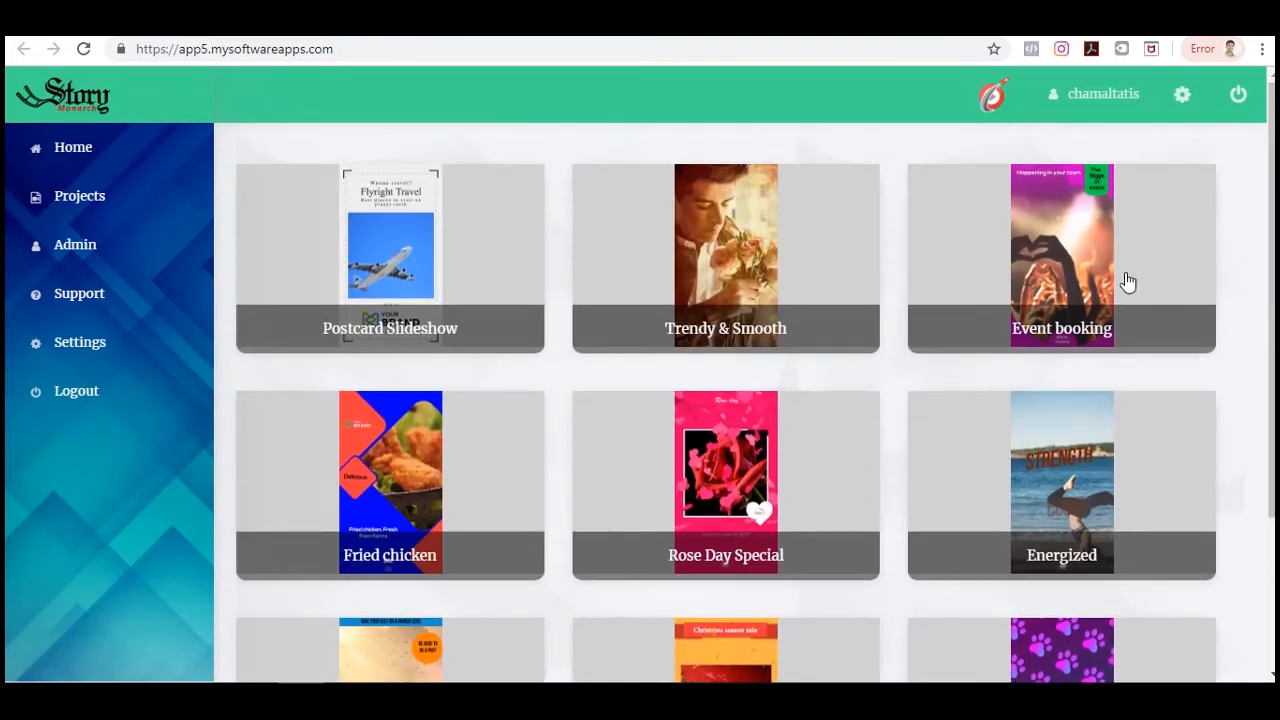
# Preview the Event booking template and create a video from it.
pyautogui.click(1165, 260)
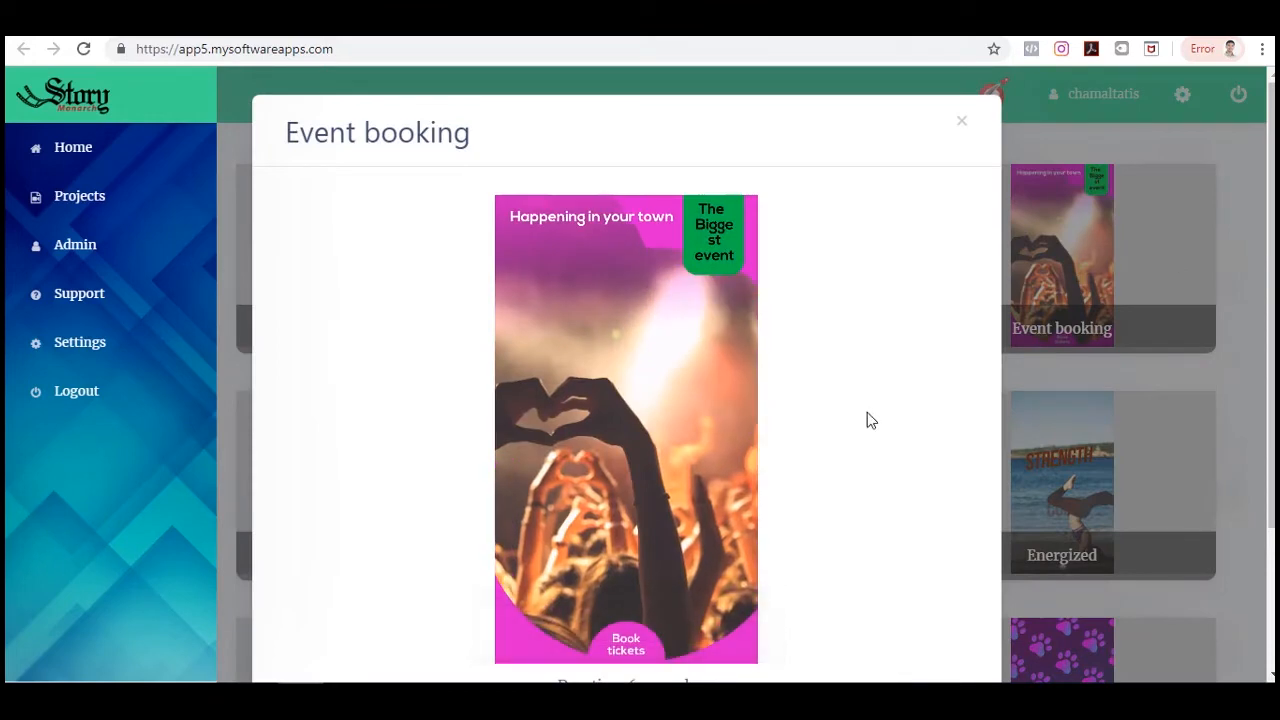
pyautogui.scroll(-2, 866, 420)
pyautogui.click(893, 620)
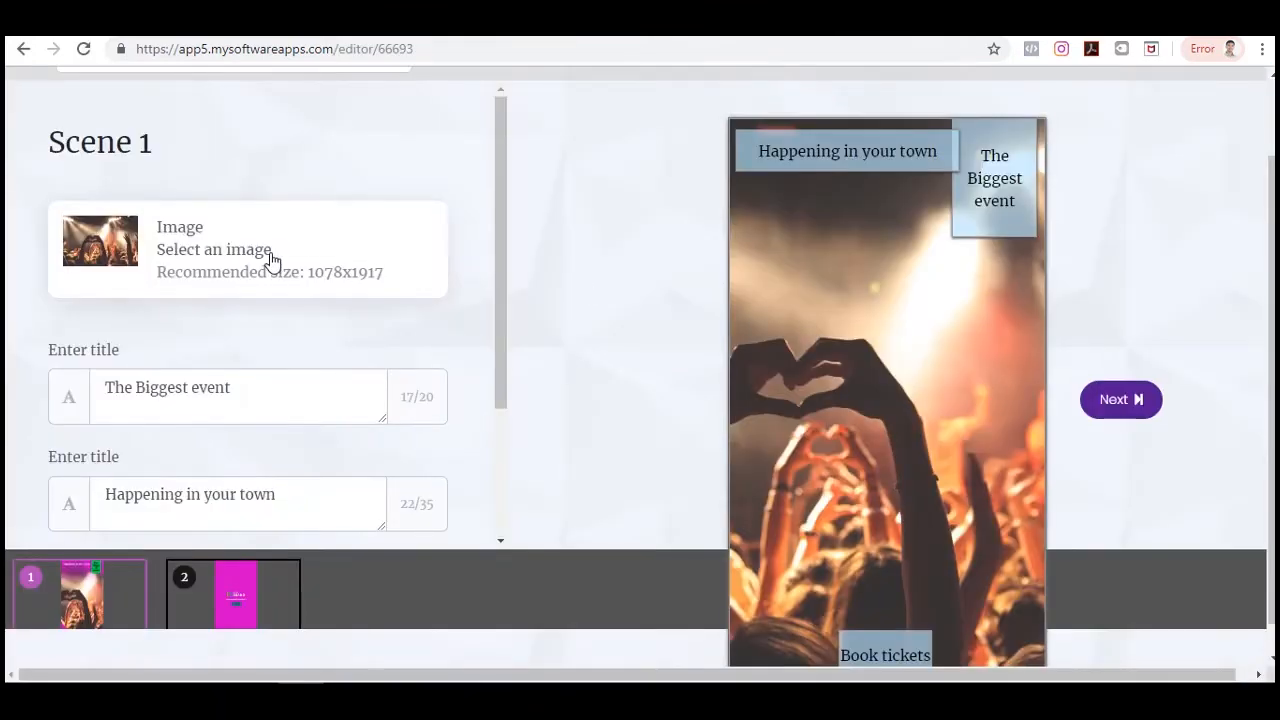
# Replace scene 1's image with the woman-on-steps photo from Unsplash and crop it.
pyautogui.click(270, 256)
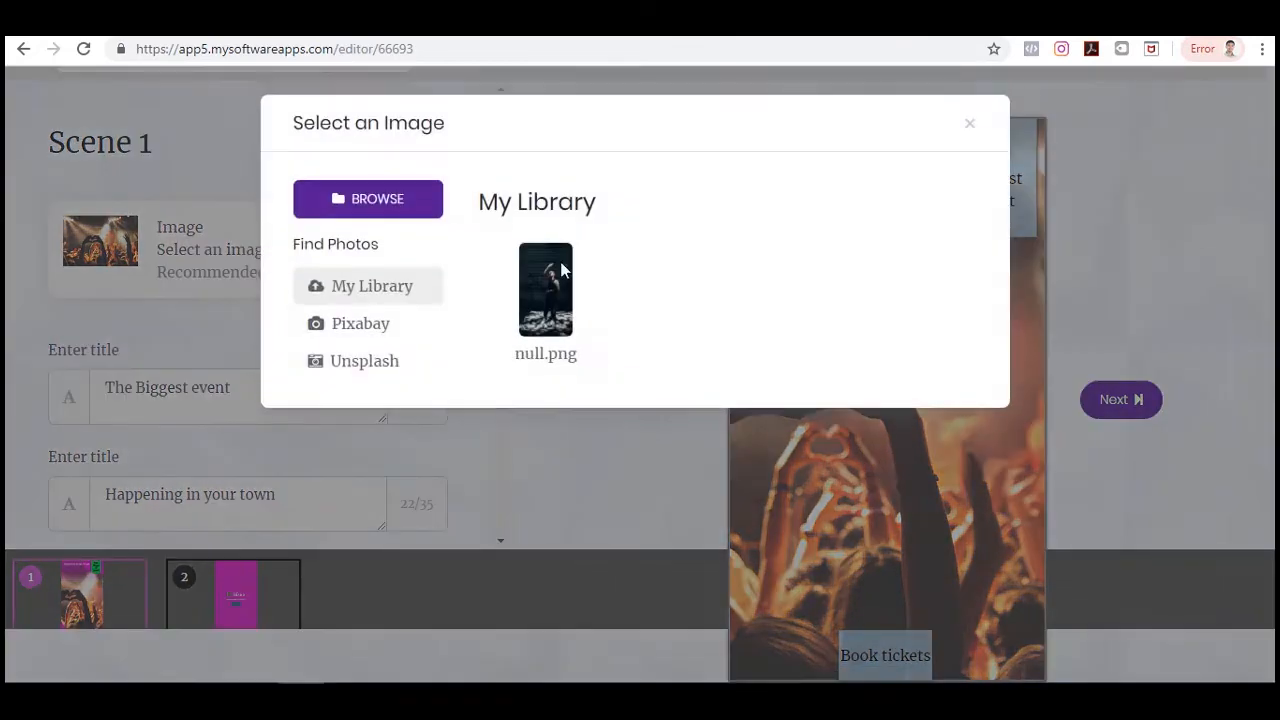
pyautogui.click(371, 360)
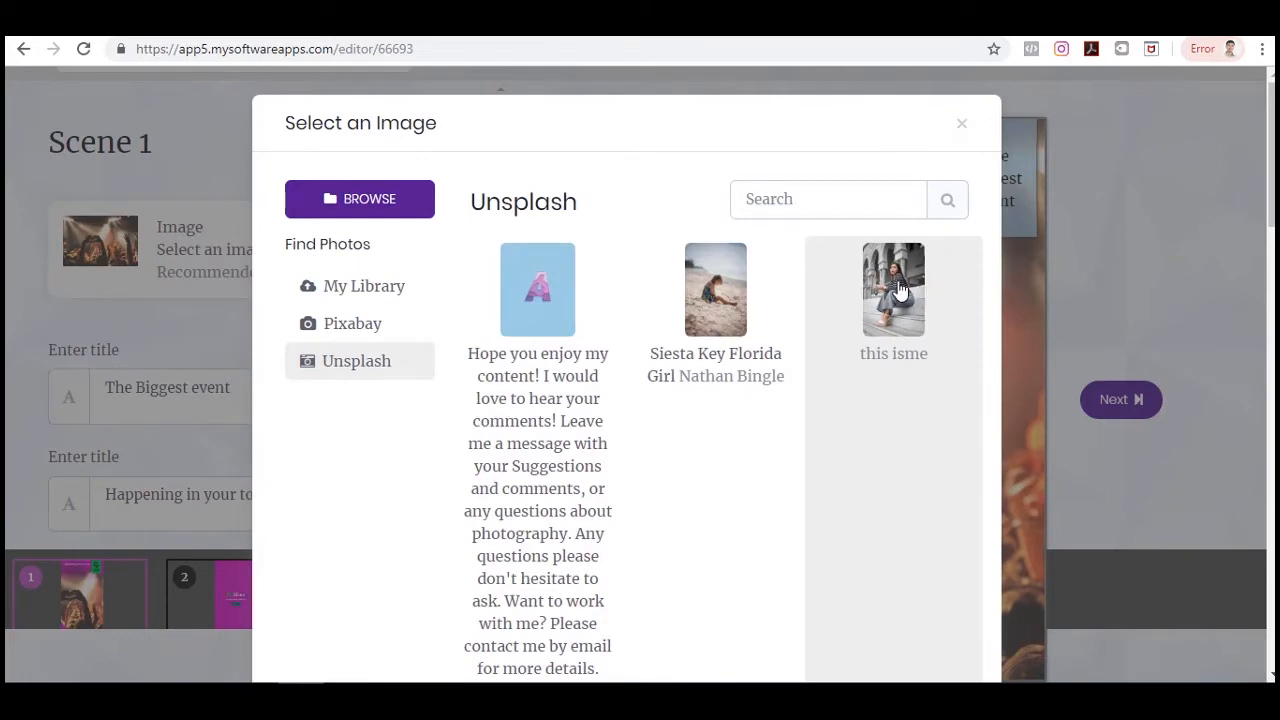
pyautogui.click(898, 288)
pyautogui.scroll(-4, 853, 308)
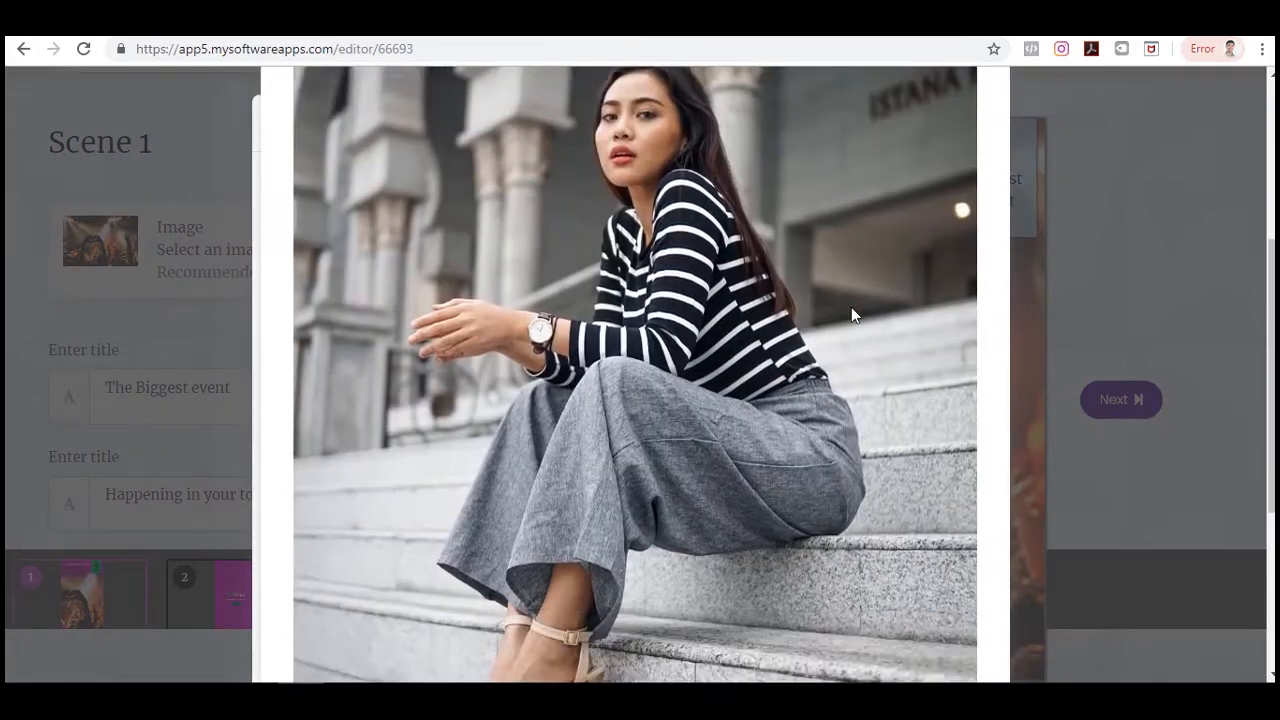
pyautogui.scroll(-5, 851, 310)
pyautogui.click(772, 628)
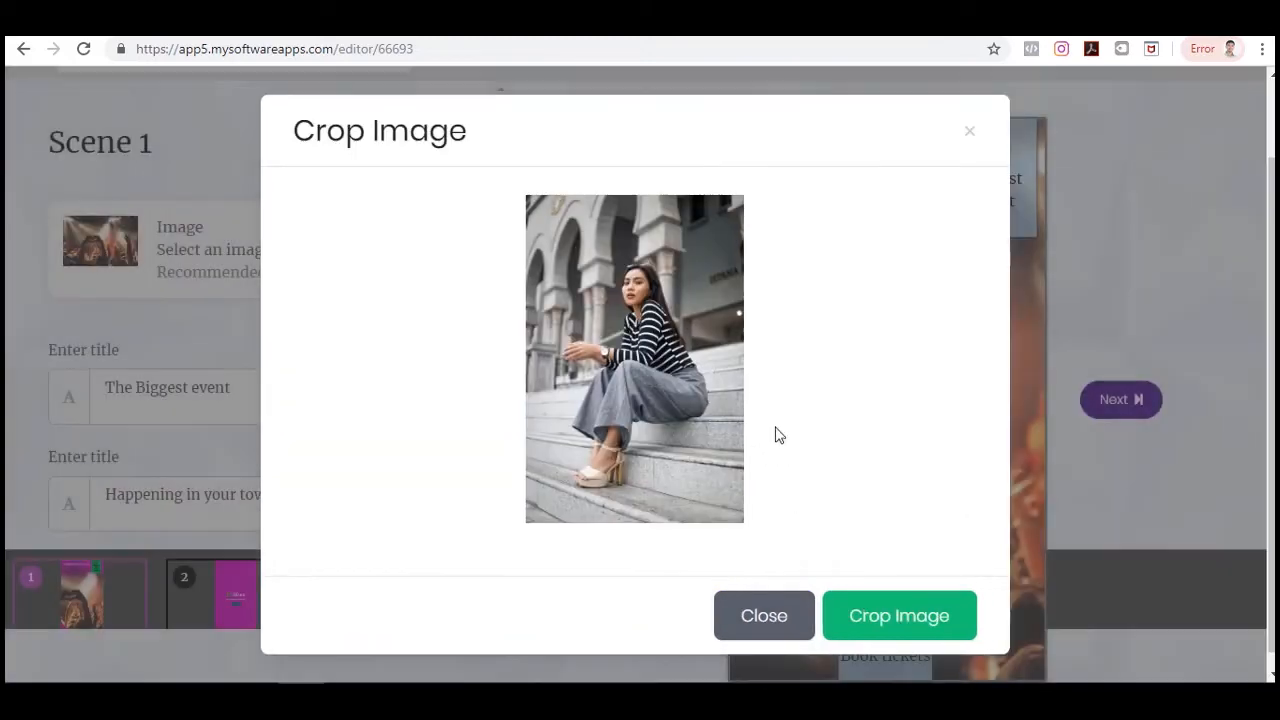
pyautogui.moveTo(605, 346)
pyautogui.mouseDown()
pyautogui.moveTo(620, 347)
pyautogui.moveTo(591, 348)
pyautogui.moveTo(603, 349)
pyautogui.mouseUp()
pyautogui.click(900, 617)
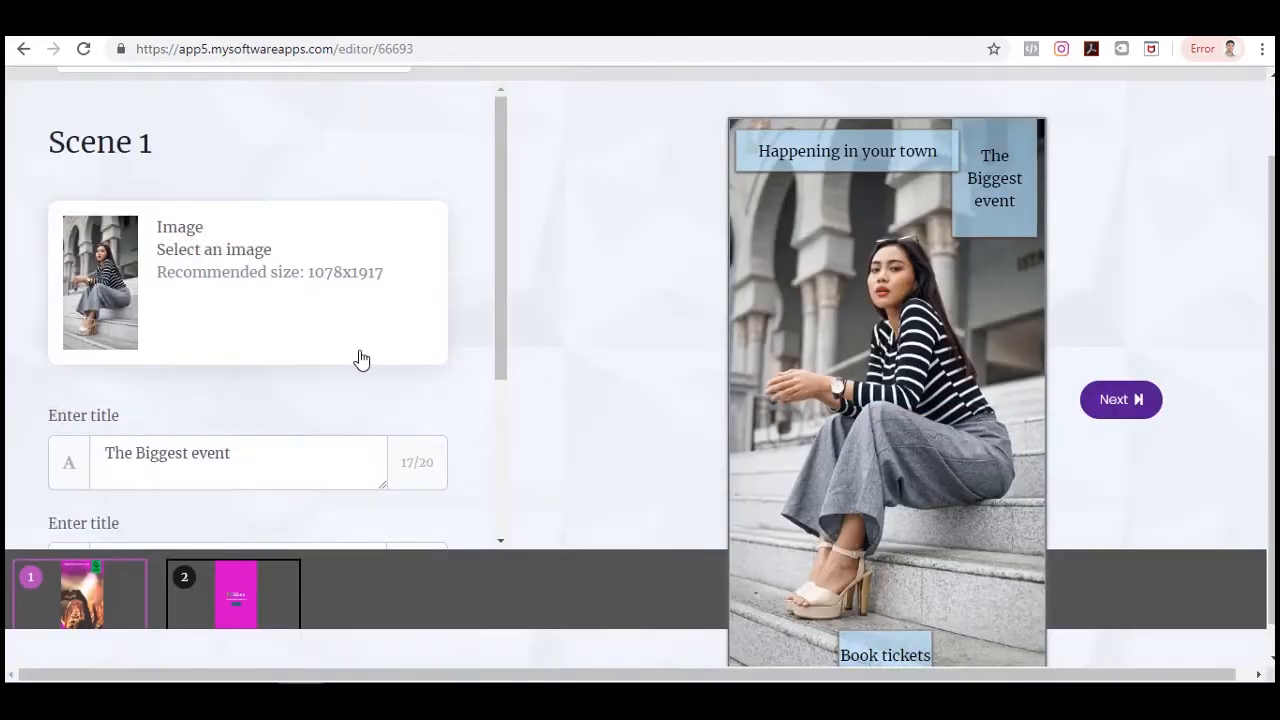
# Advance through the music step to the Finish screen.
pyautogui.scroll(-1, 643, 390)
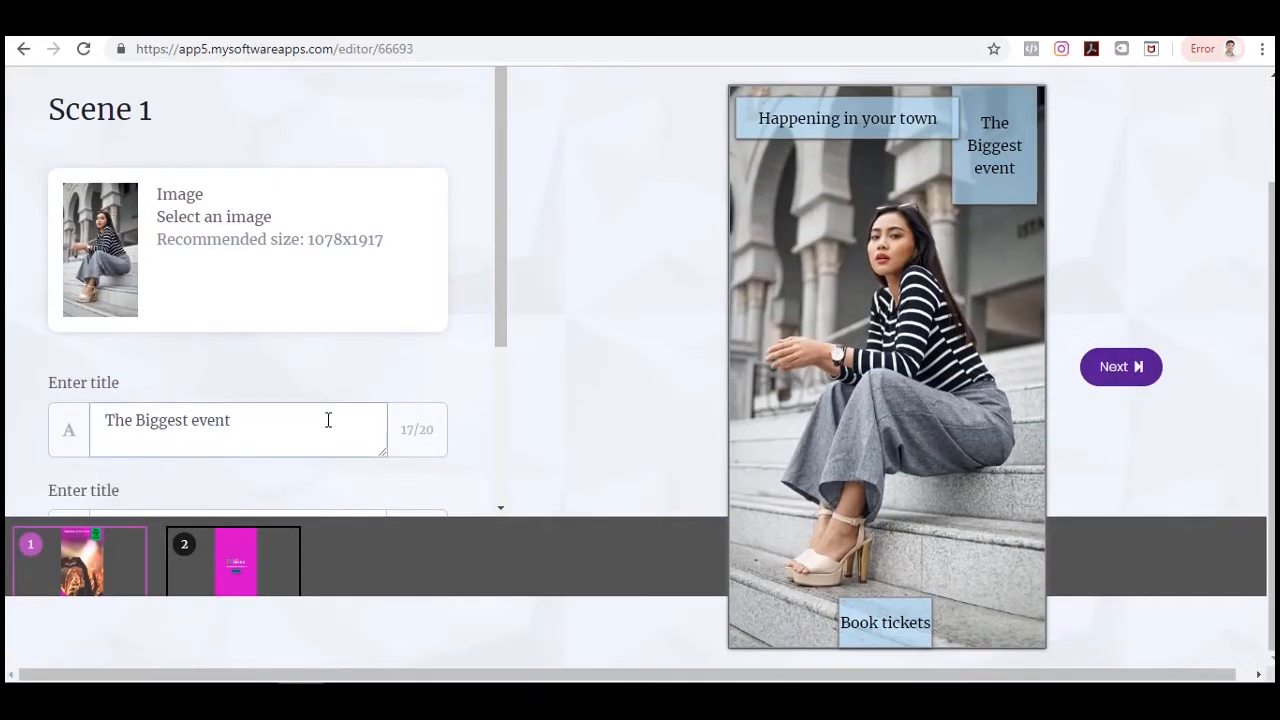
pyautogui.scroll(2, 320, 480)
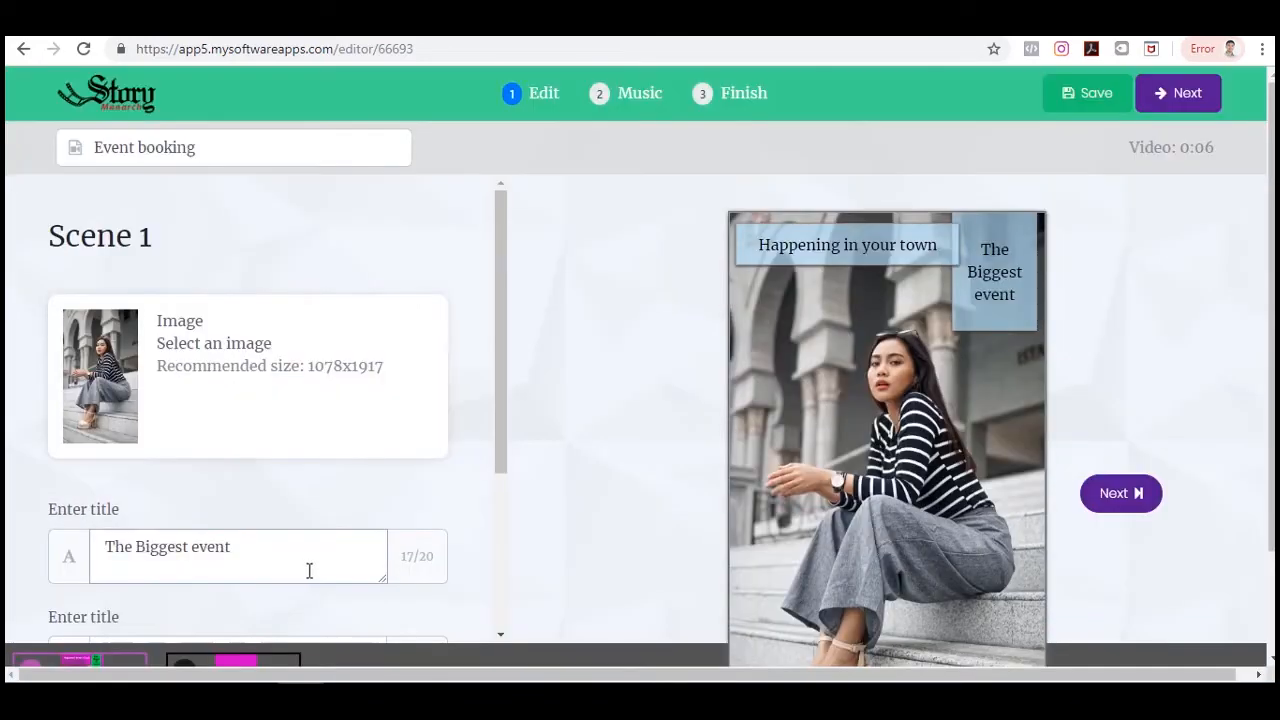
pyautogui.click(1205, 106)
pyautogui.click(1187, 95)
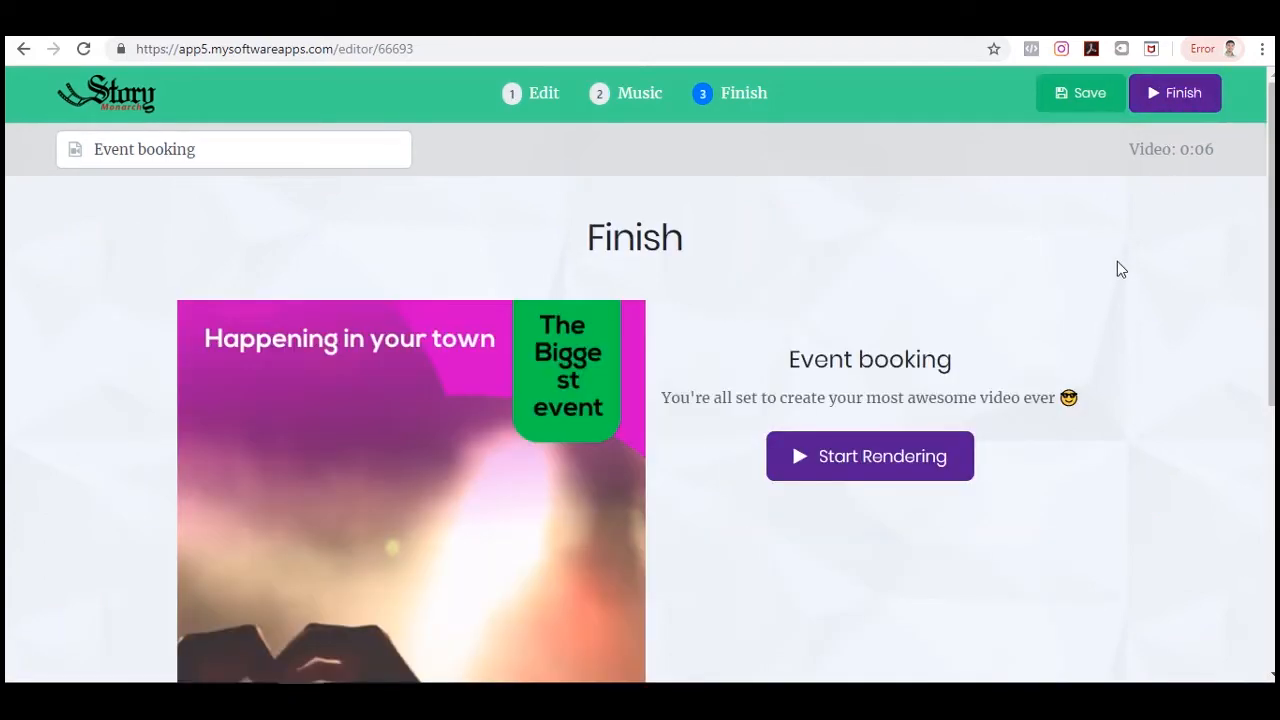
# Open WhiteBoarder from the suite hub, preview the Poster Whiteboard Logo template and create a video from it.
pyautogui.scroll(-2, 814, 437)
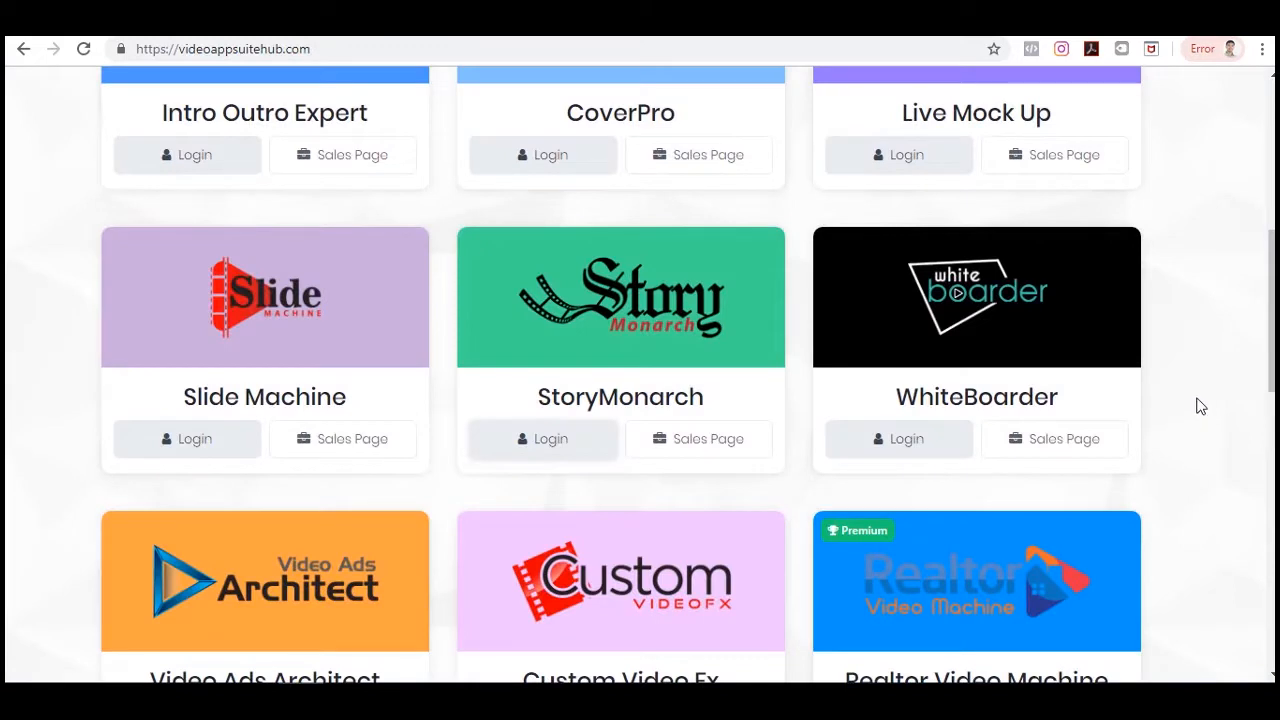
pyautogui.click(906, 440)
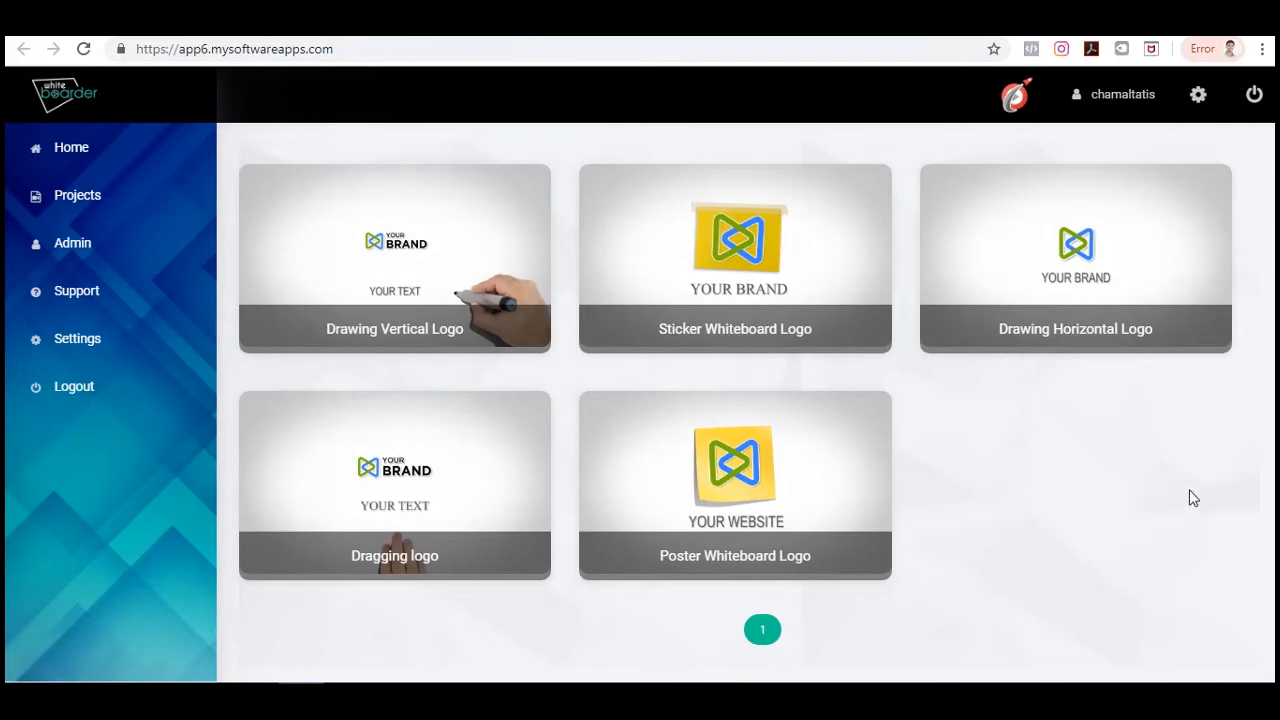
pyautogui.click(743, 503)
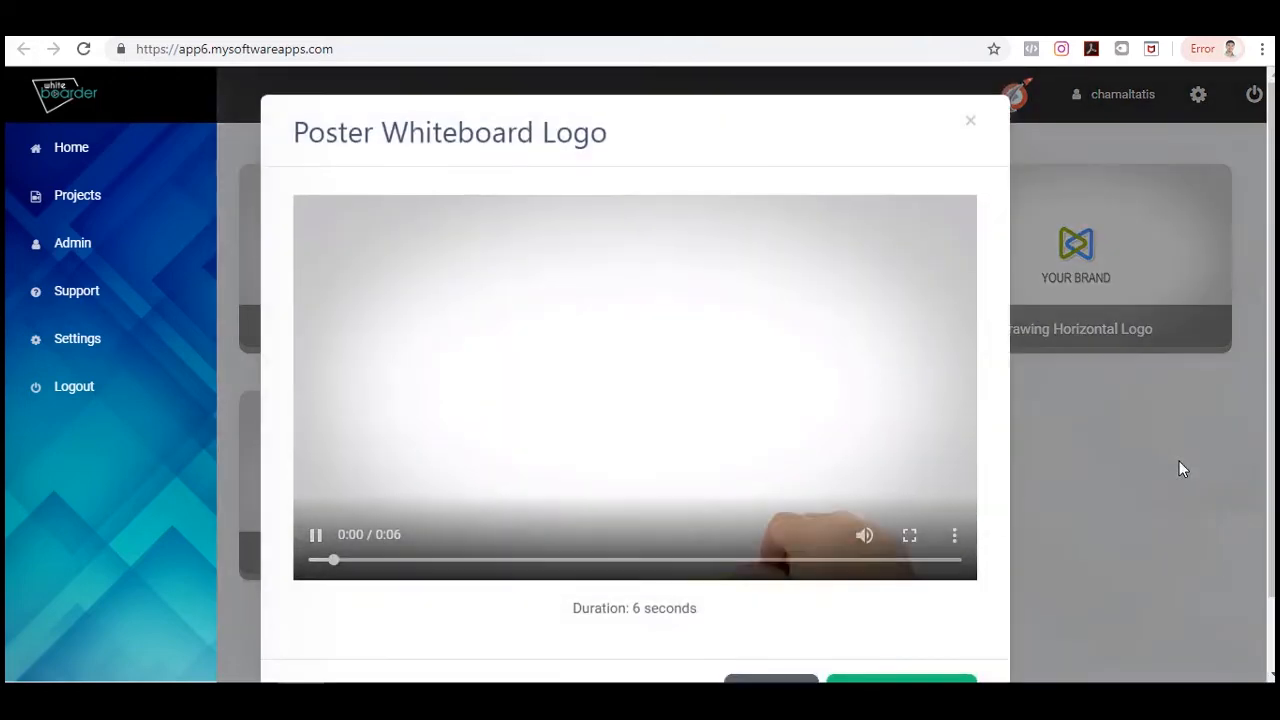
pyautogui.scroll(-1, 756, 463)
pyautogui.click(900, 629)
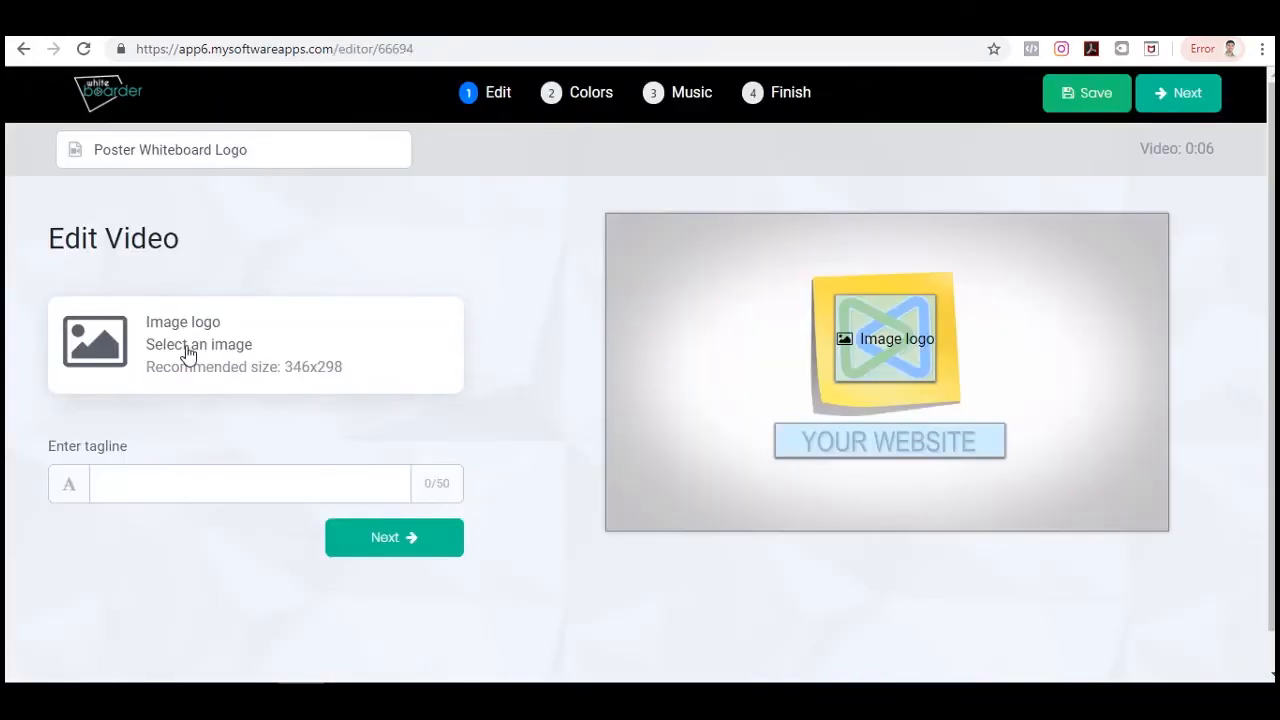
# Choose the uploaded logo from the library as the video's image logo.
pyautogui.click(207, 340)
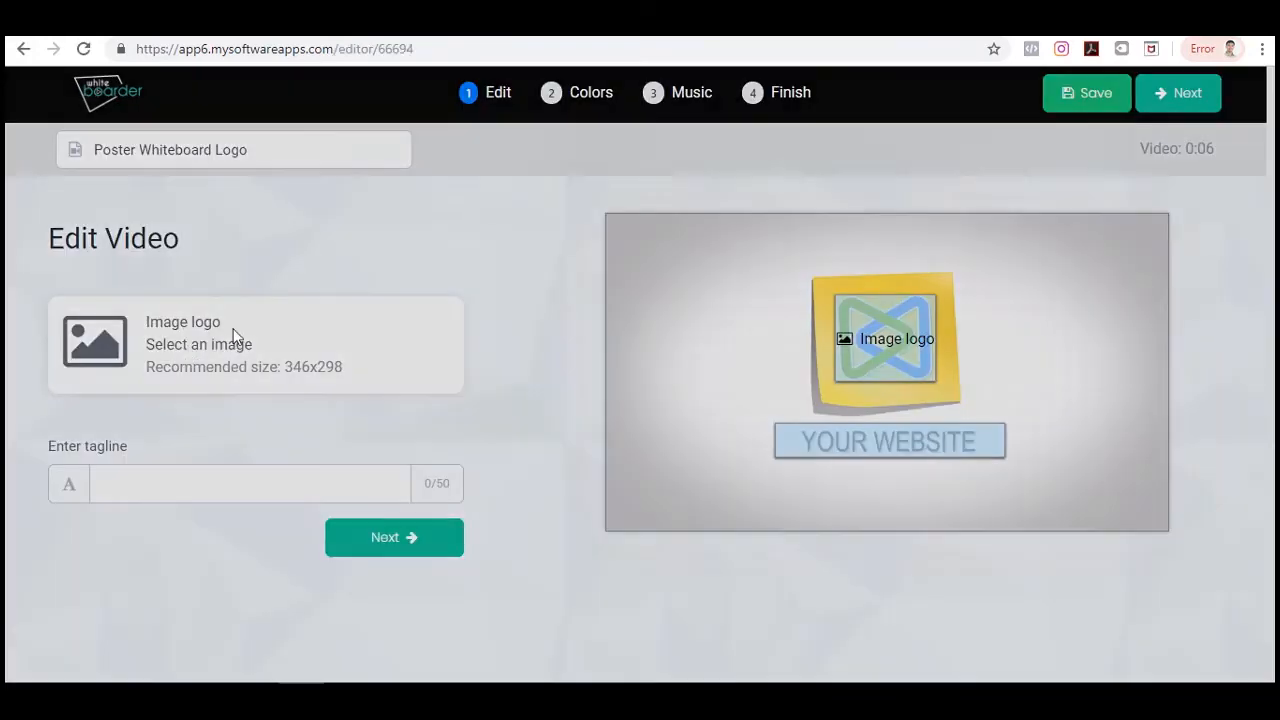
pyautogui.click(562, 288)
pyautogui.click(914, 429)
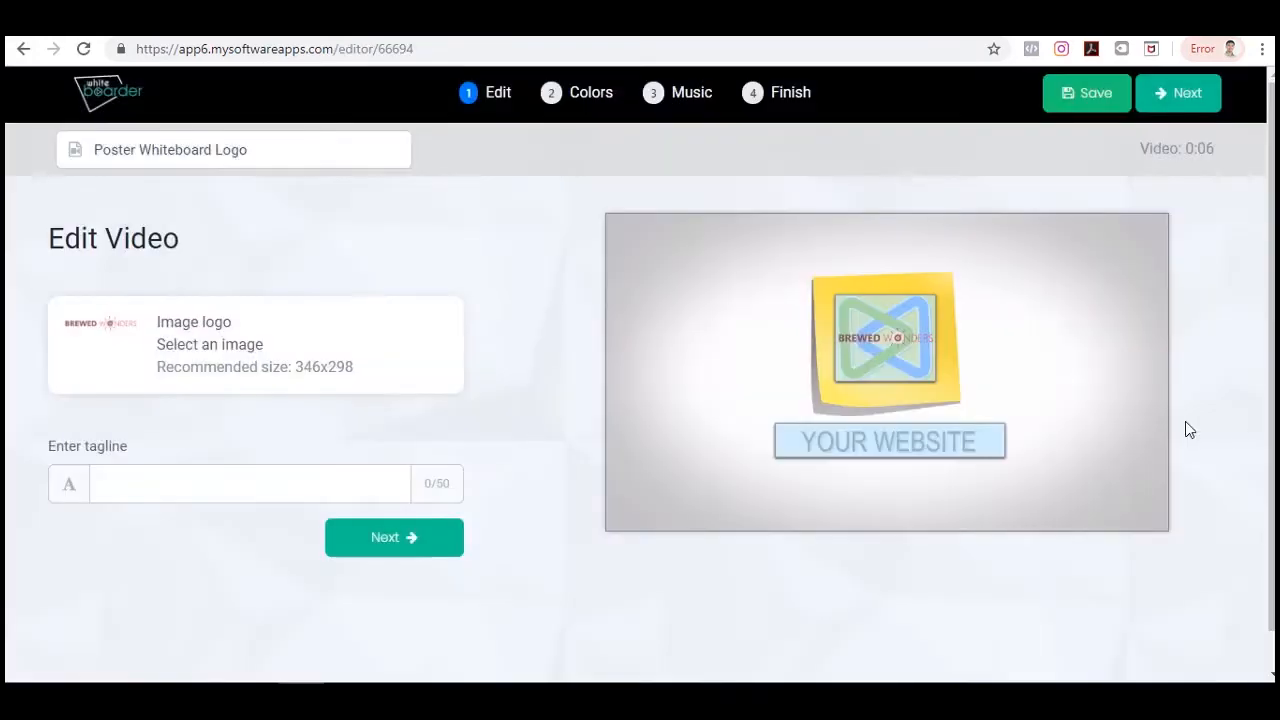
# Enter 'Tagline' as the tagline and advance to the Music step.
pyautogui.click(334, 494)
pyautogui.write('Tagline')
pyautogui.click(394, 537)
pyautogui.click(640, 443)
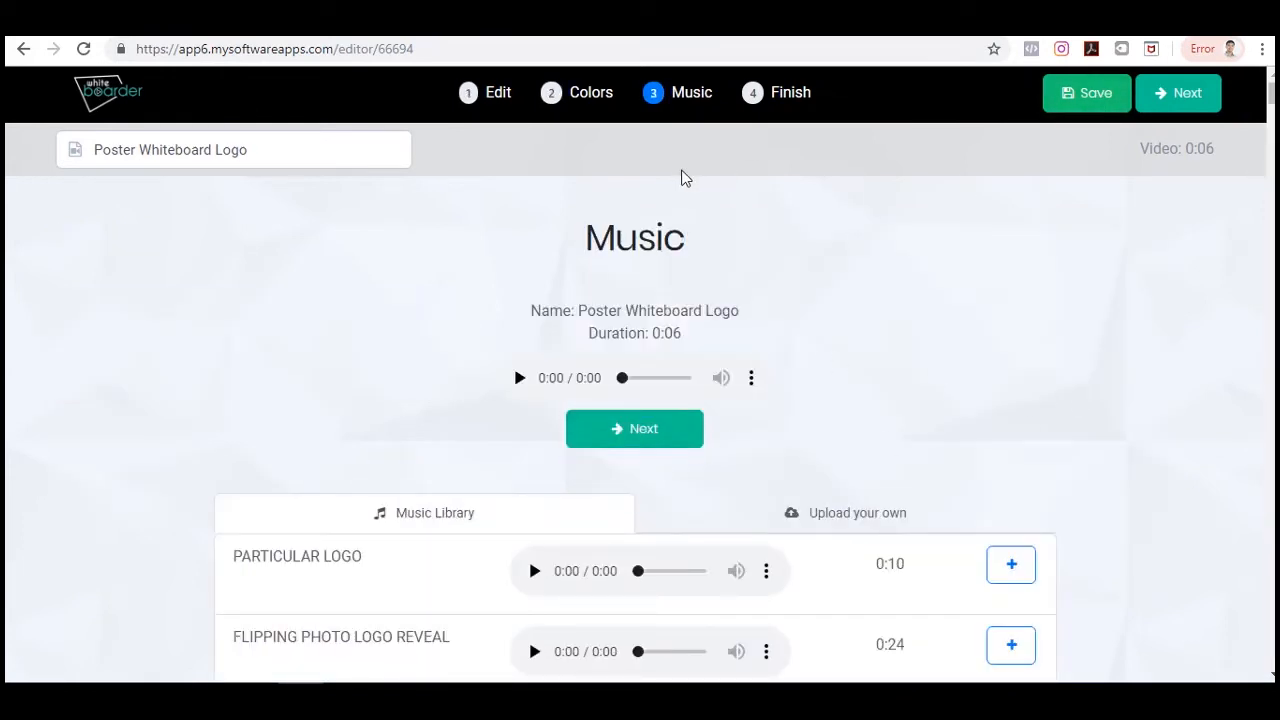
# Return to the Colors step, pick the purple palette colour and advance to the Finish screen.
pyautogui.click(607, 101)
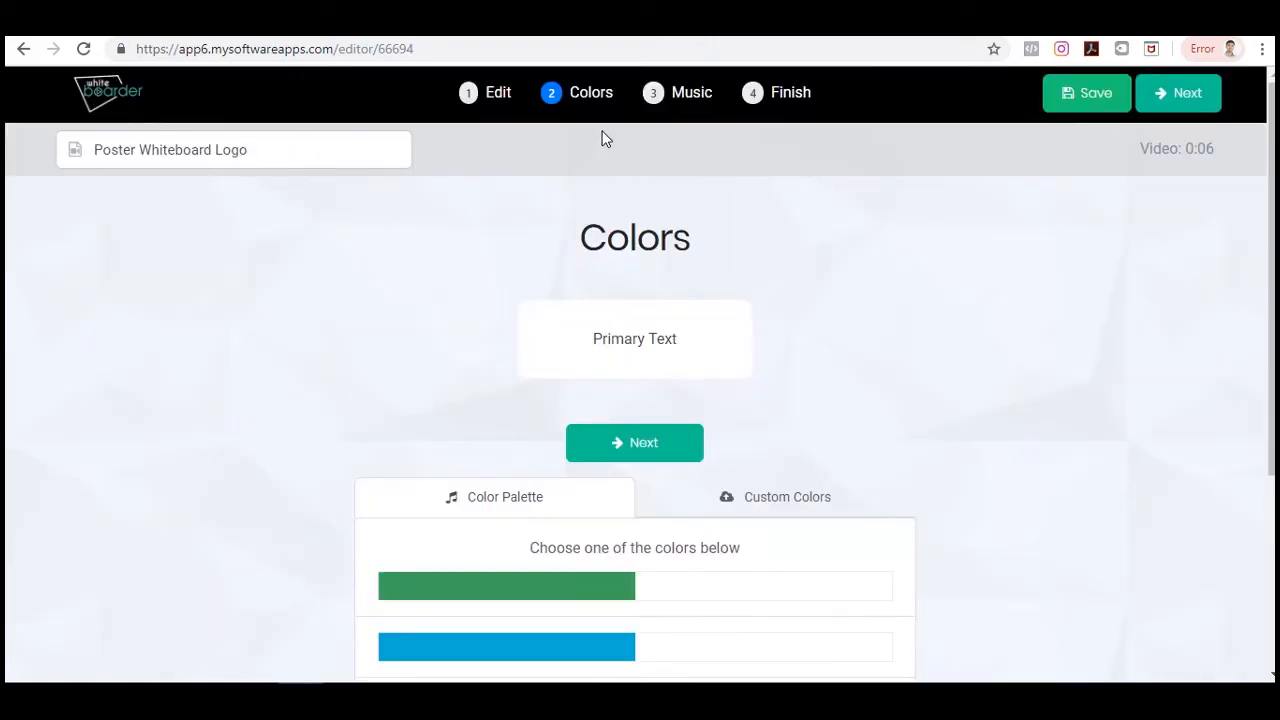
pyautogui.scroll(-2, 974, 334)
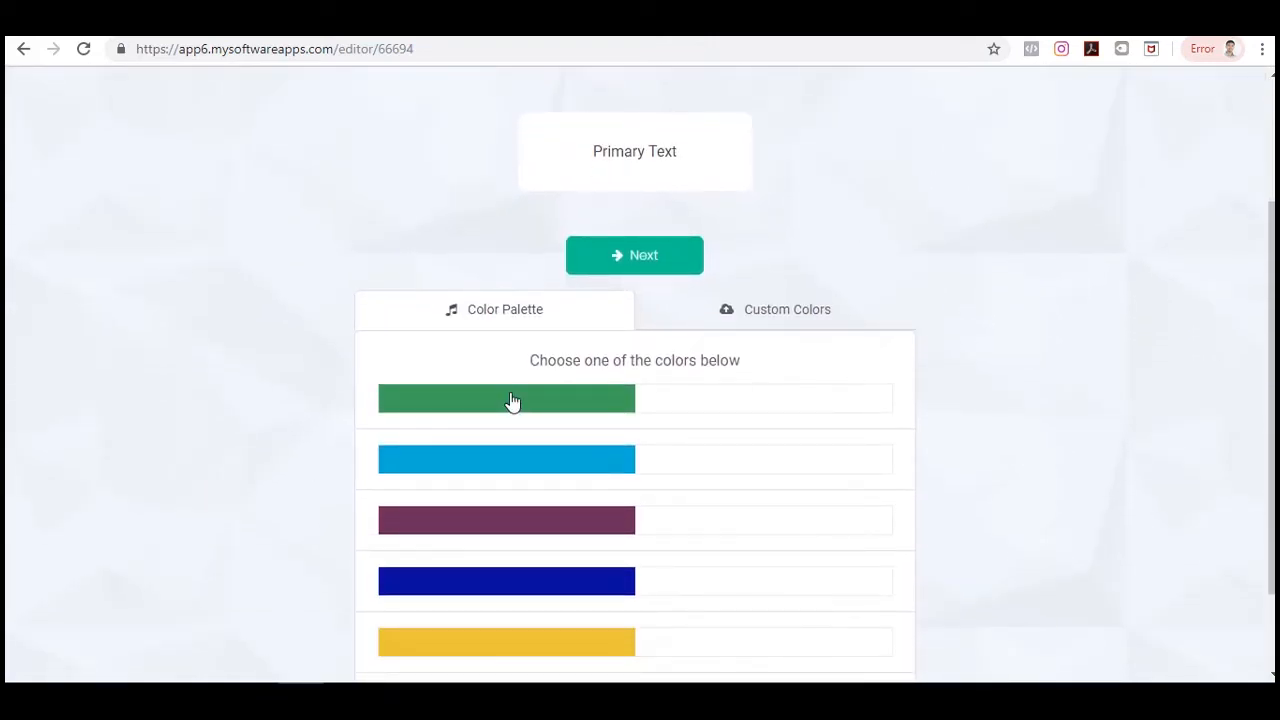
pyautogui.scroll(-1, 1250, 531)
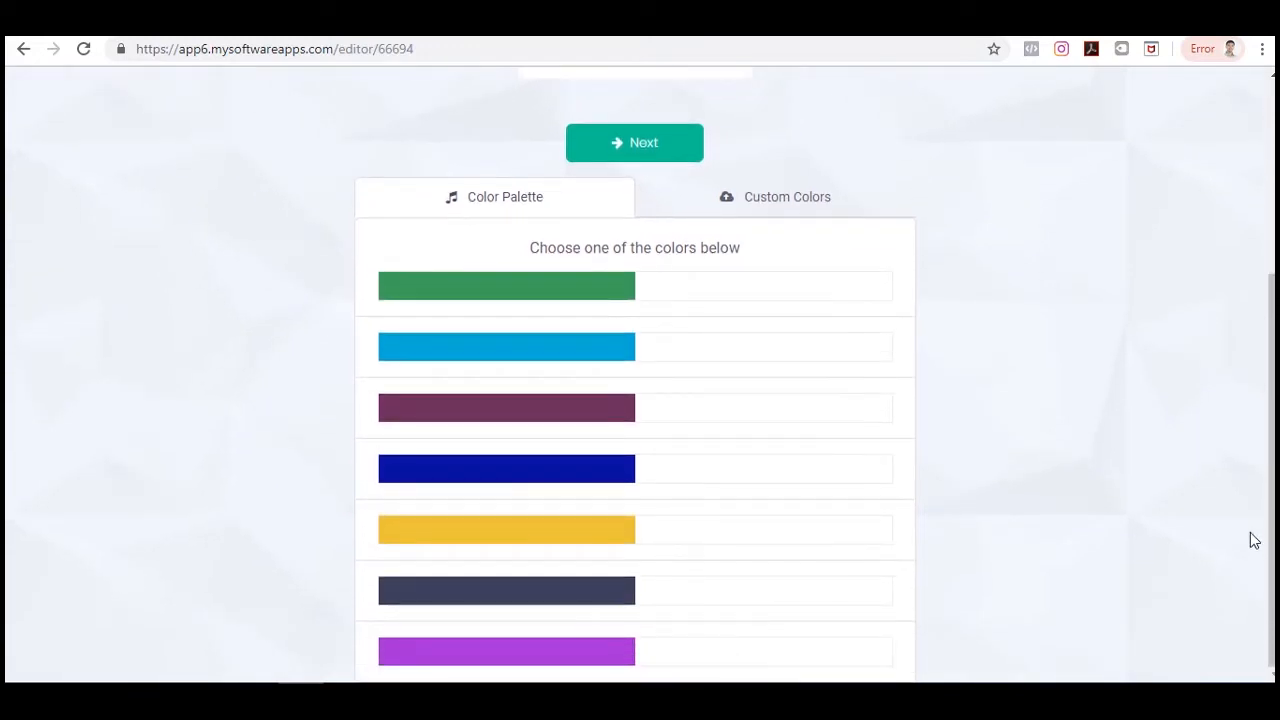
pyautogui.scroll(1, 1251, 537)
pyautogui.scroll(-1, 1150, 470)
pyautogui.click(786, 196)
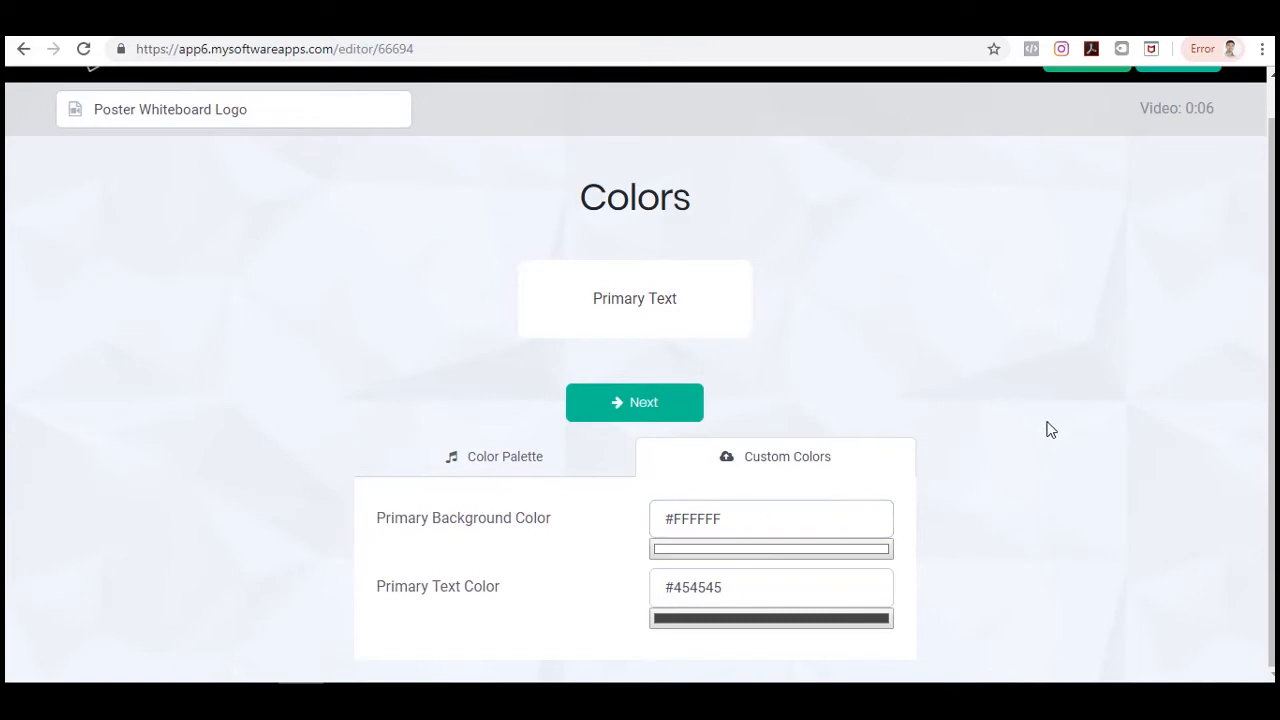
pyautogui.click(512, 456)
pyautogui.scroll(3, 975, 408)
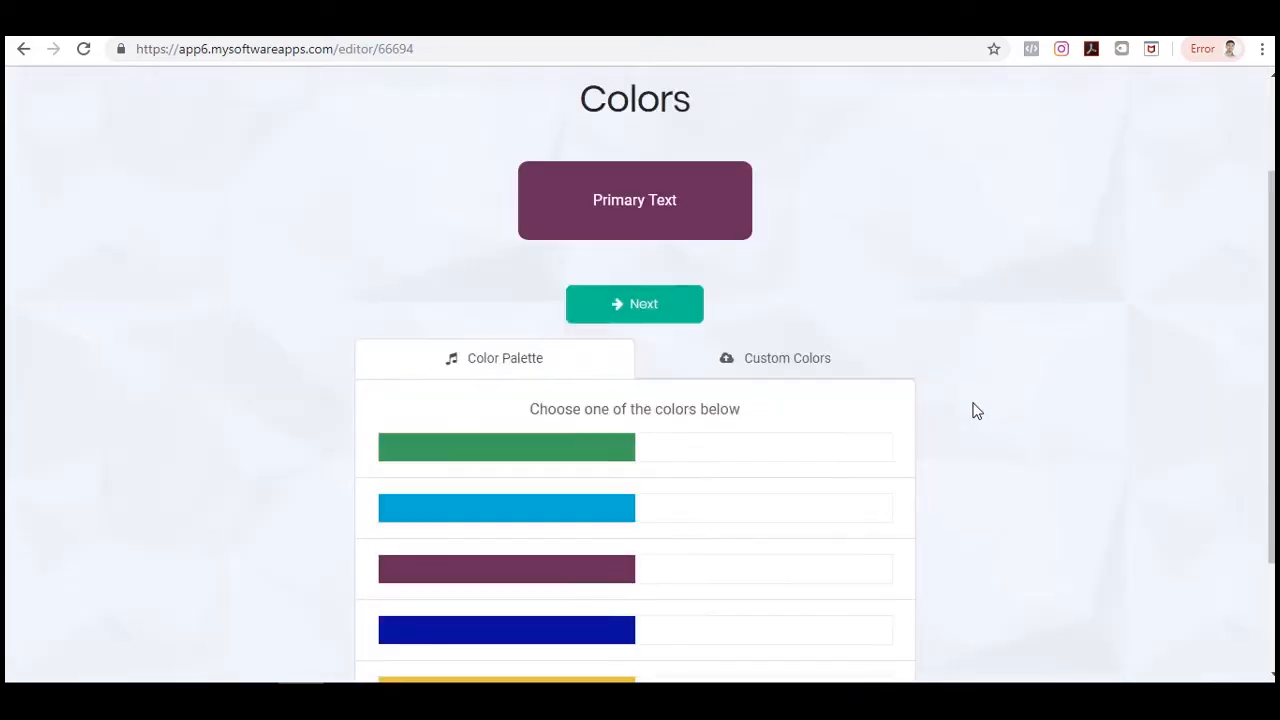
pyautogui.click(687, 427)
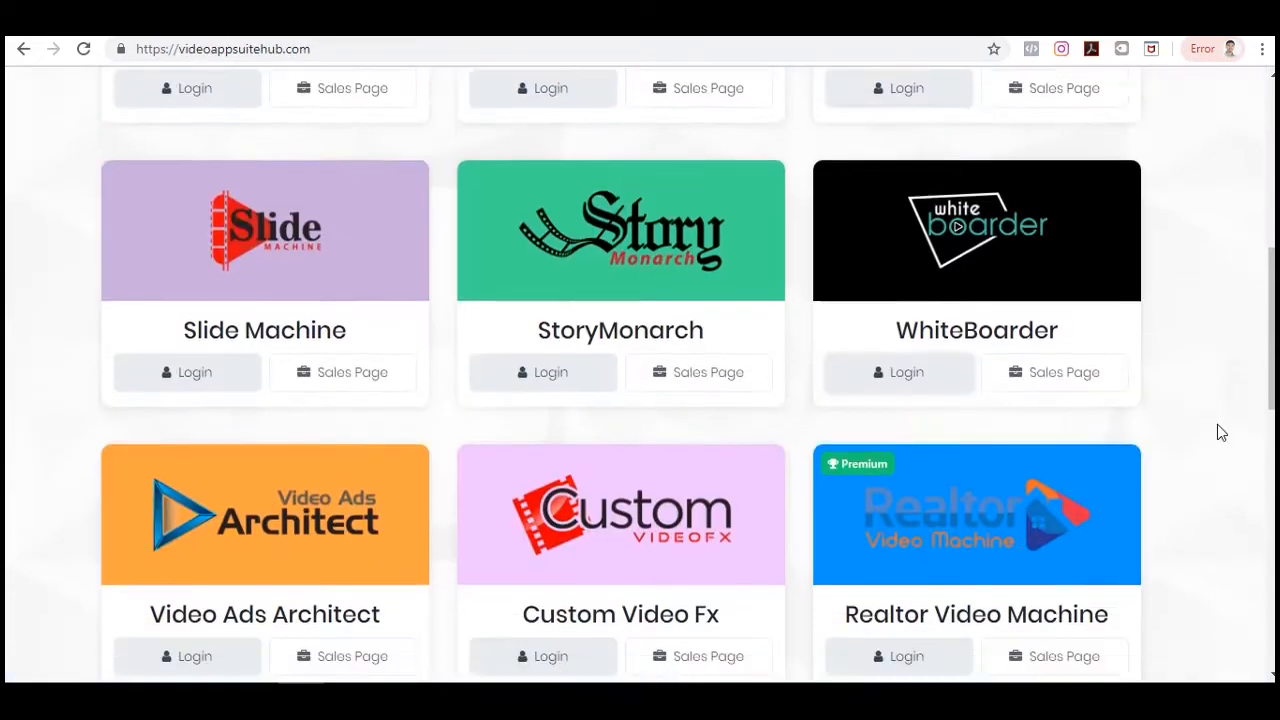
# Open Video Ads Architect from the suite hub and create a video from the Women Hats template.
pyautogui.scroll(-3, 1217, 431)
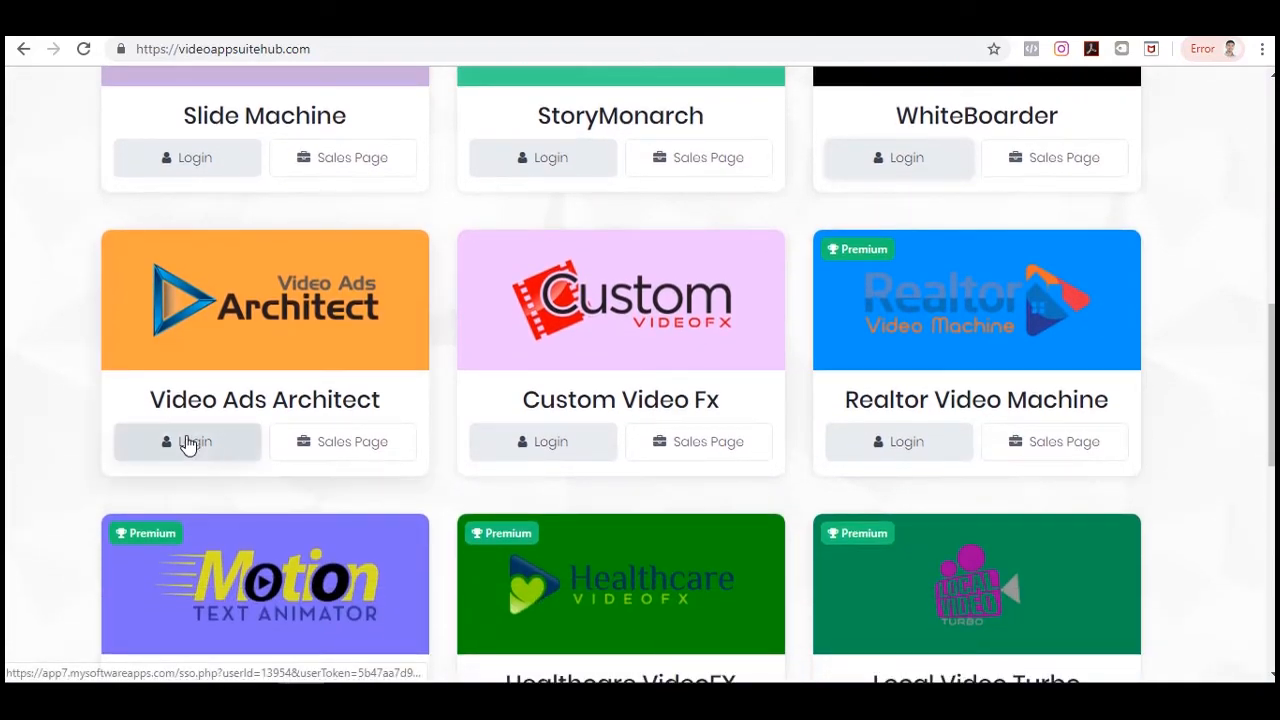
pyautogui.rightClick(188, 446)
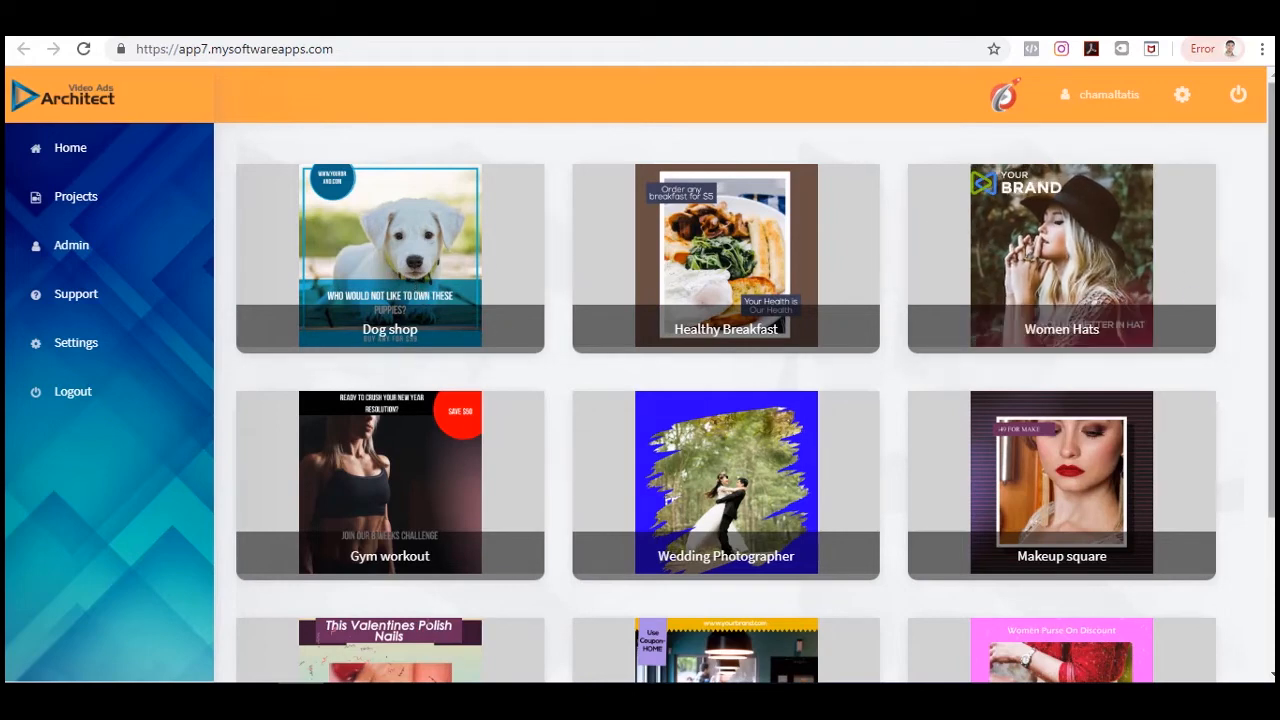
pyautogui.scroll(-2, 755, 403)
pyautogui.scroll(2, 755, 403)
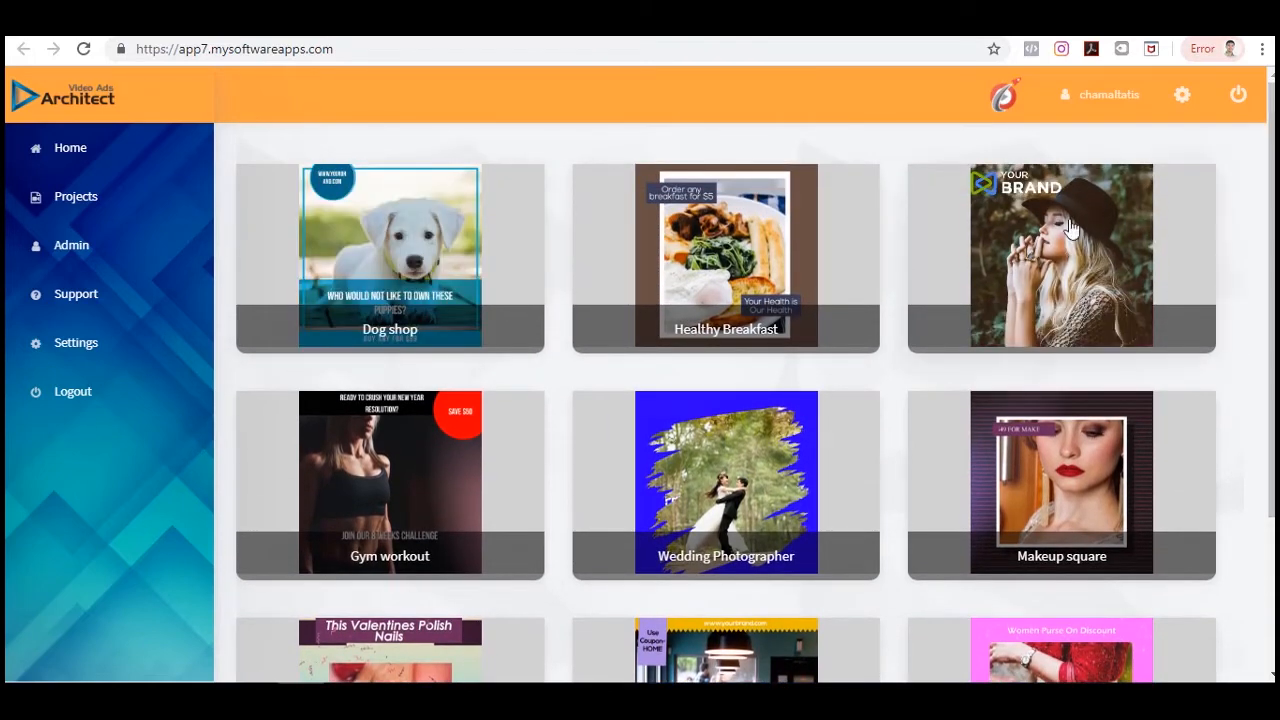
pyautogui.click(1116, 222)
pyautogui.scroll(-1, 920, 500)
pyautogui.click(920, 609)
pyautogui.scroll(-2, 1218, 329)
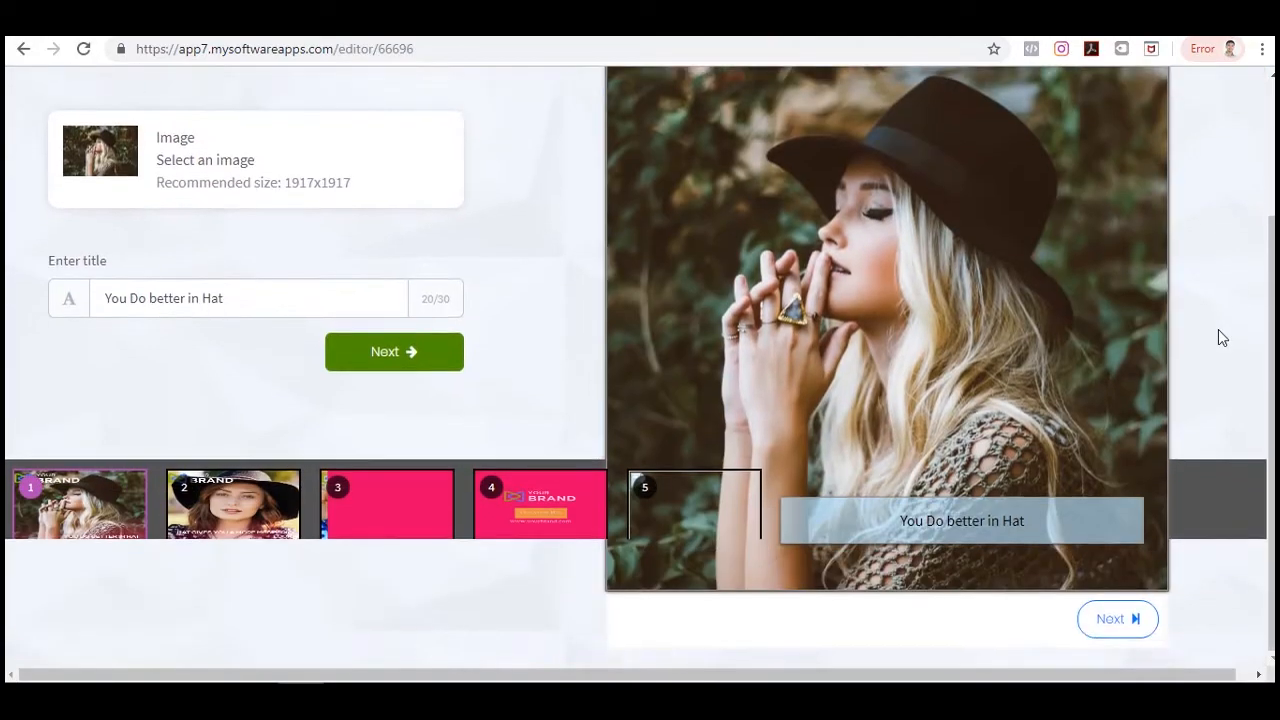
pyautogui.scroll(1, 1218, 329)
pyautogui.scroll(1, 1218, 337)
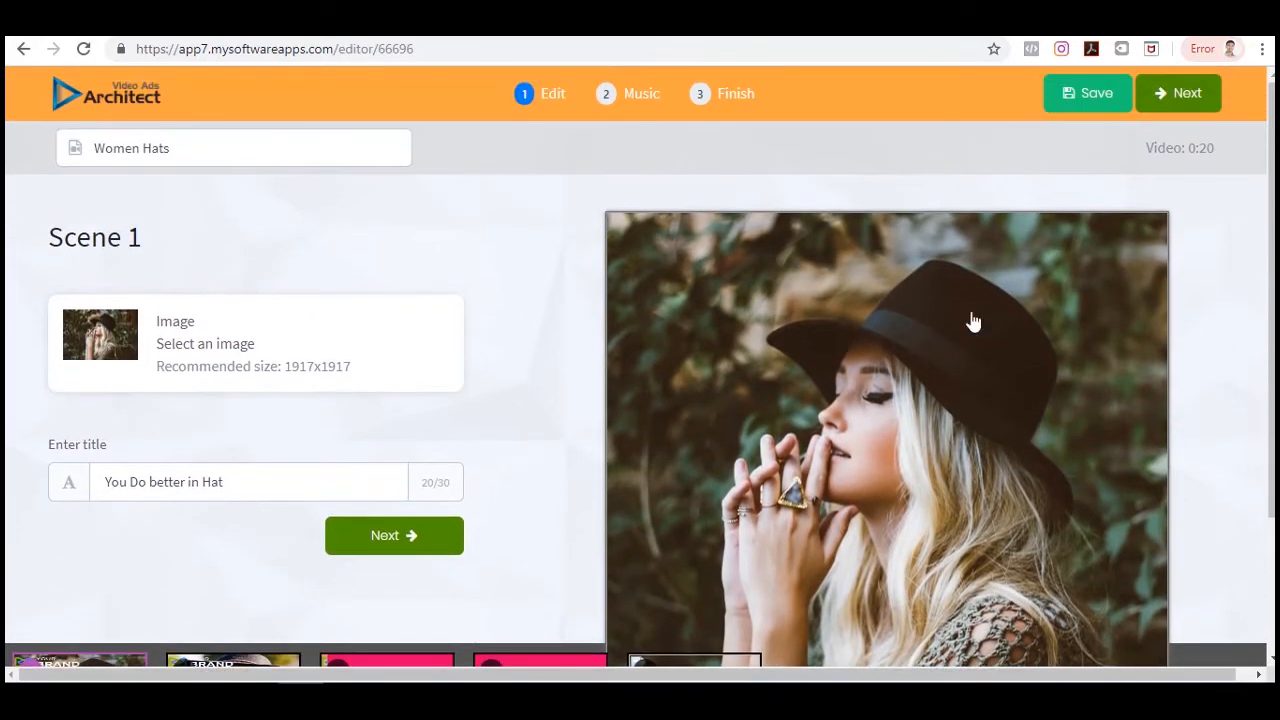
# Replace scene 1's image with the sneaker photo from the library.
pyautogui.click(205, 340)
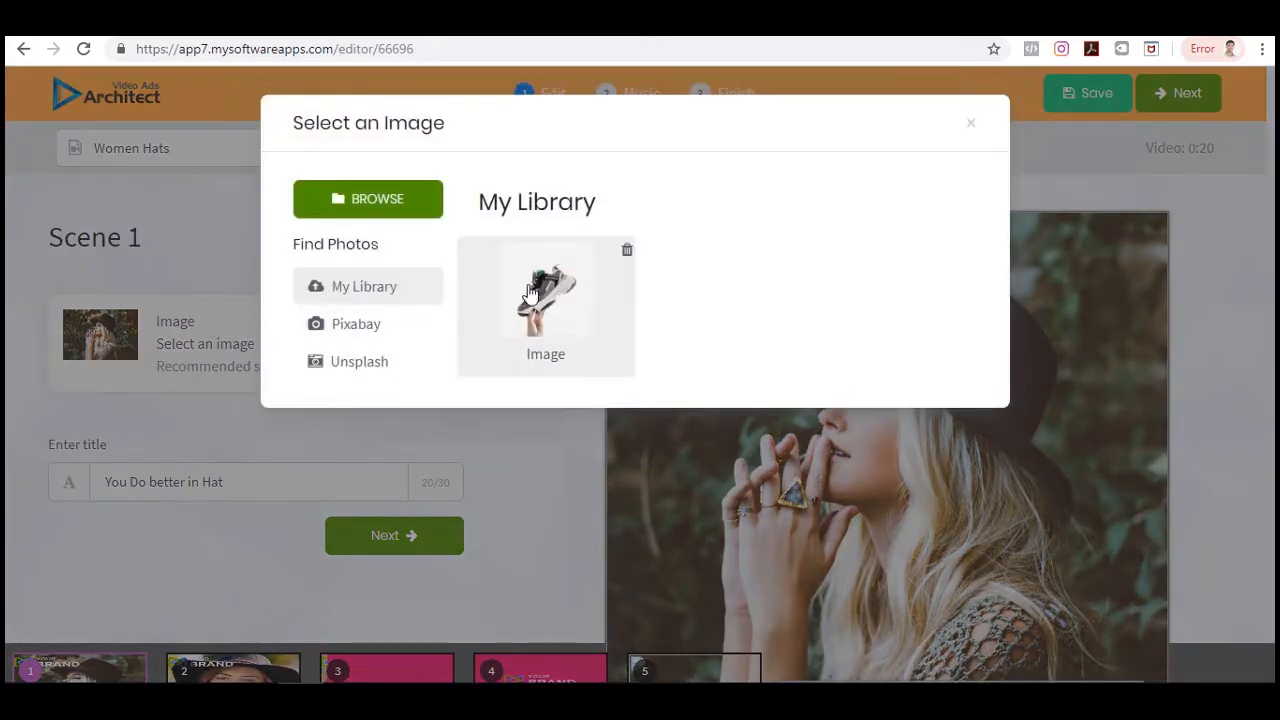
pyautogui.click(532, 284)
pyautogui.scroll(-4, 886, 354)
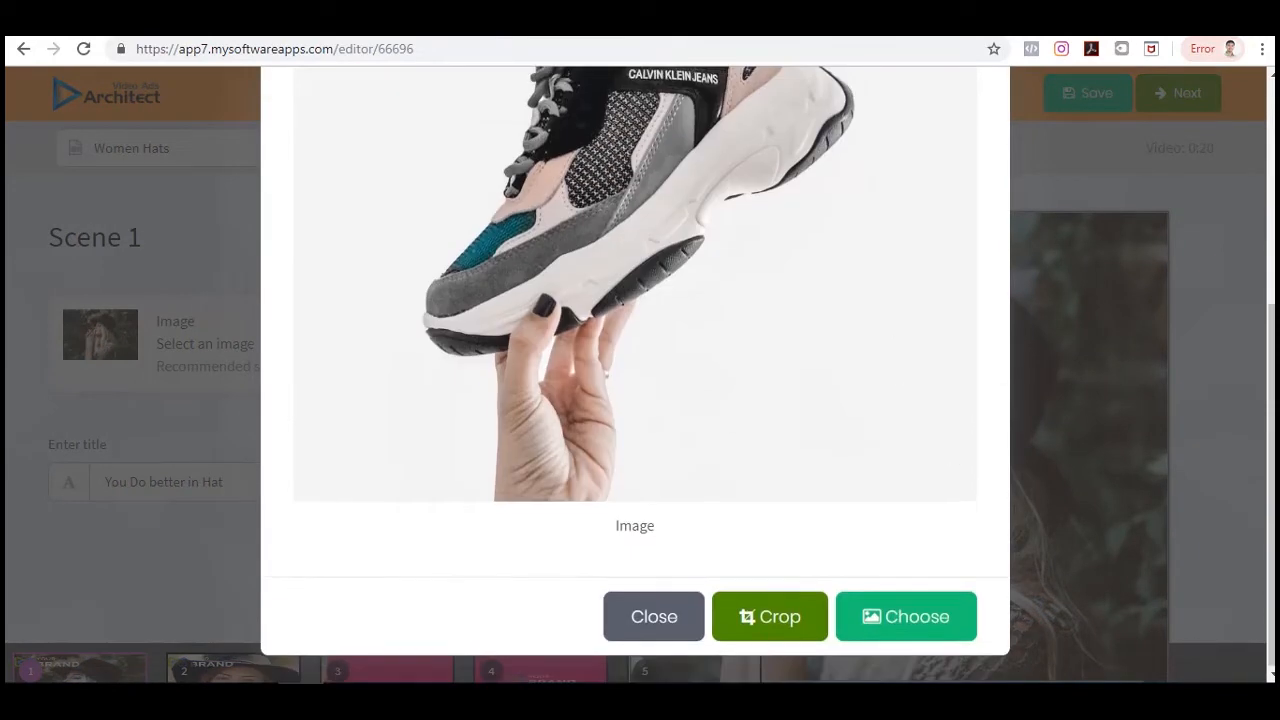
pyautogui.click(917, 628)
# Advance through the remaining scenes to the end of the editor.
pyautogui.scroll(-2, 340, 323)
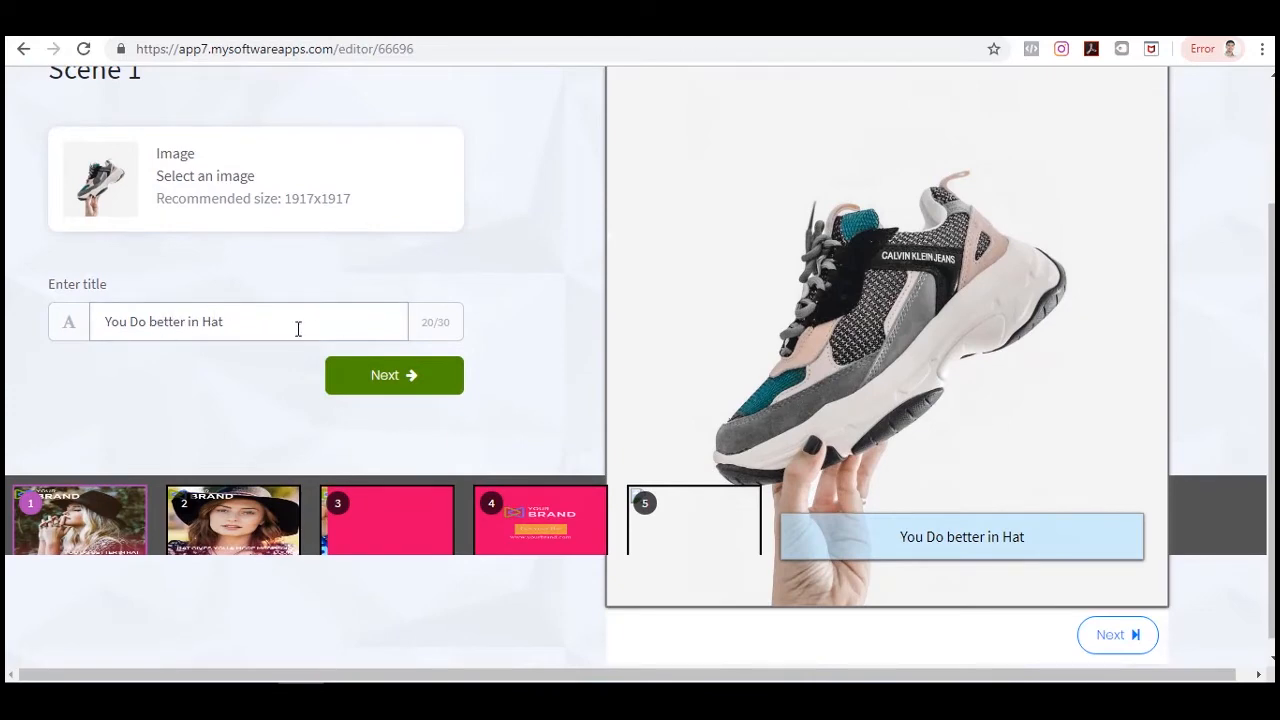
pyautogui.click(409, 378)
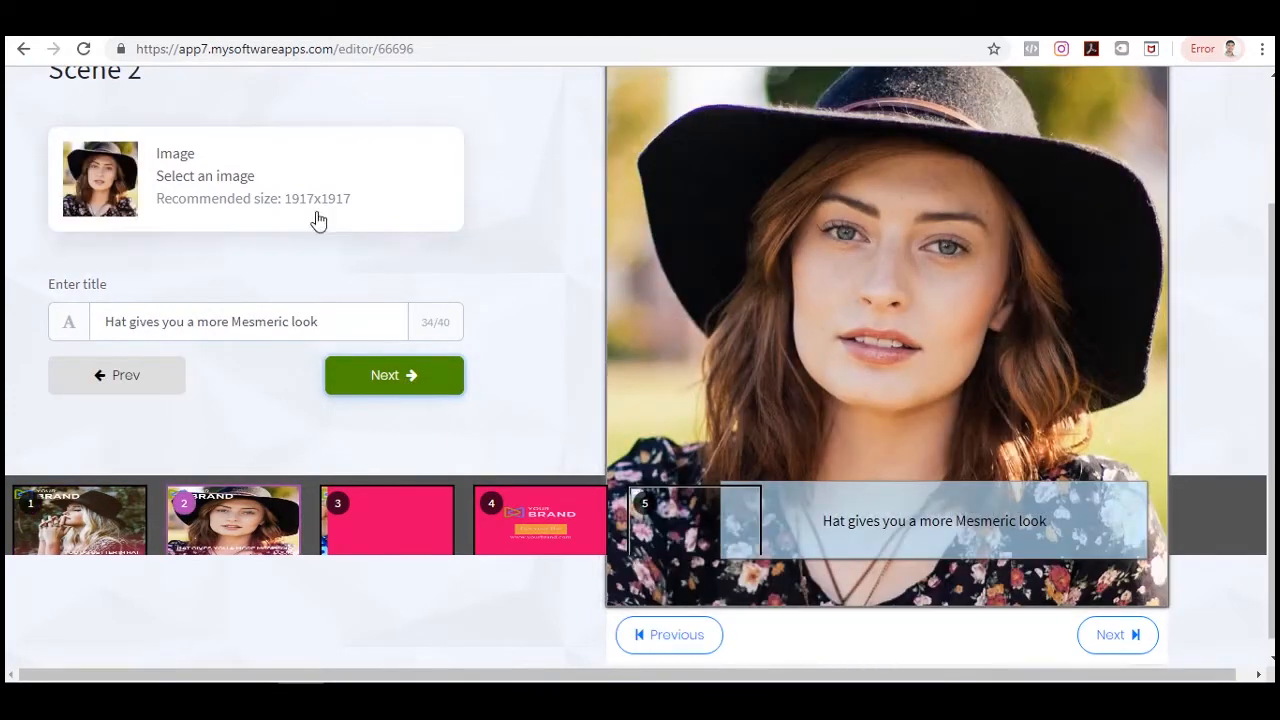
pyautogui.click(385, 385)
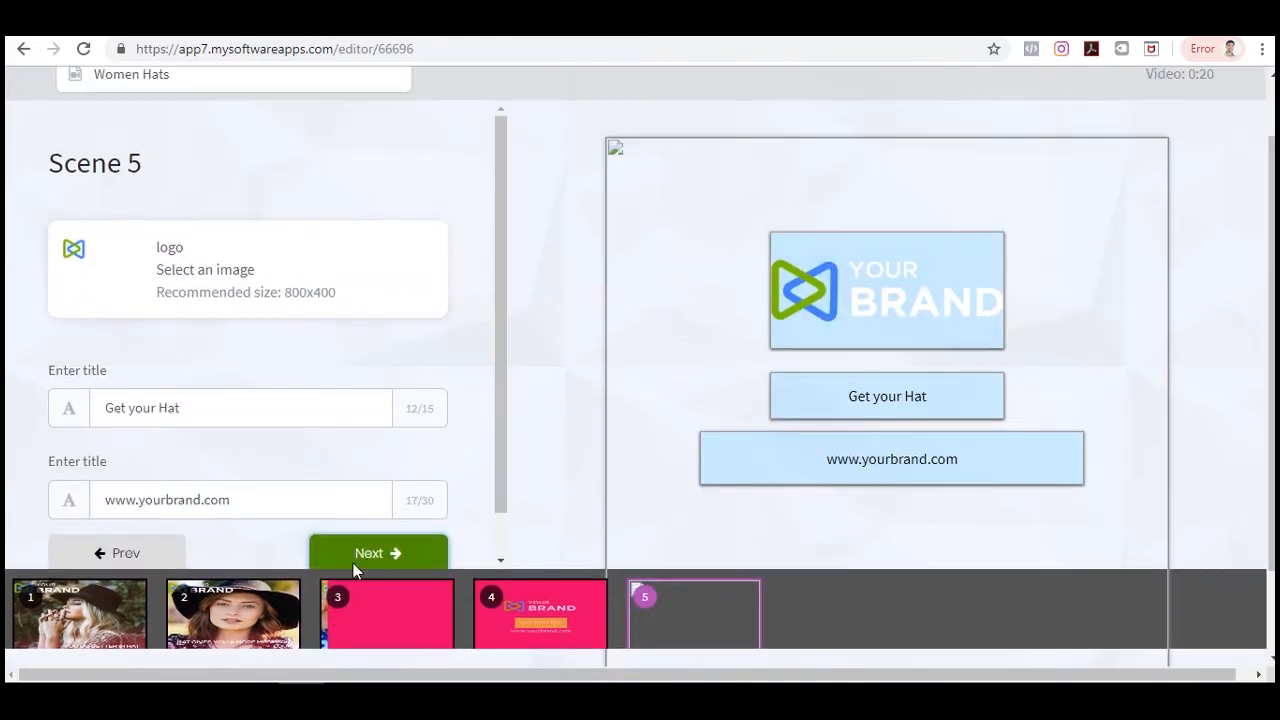
pyautogui.click(371, 553)
pyautogui.click(638, 358)
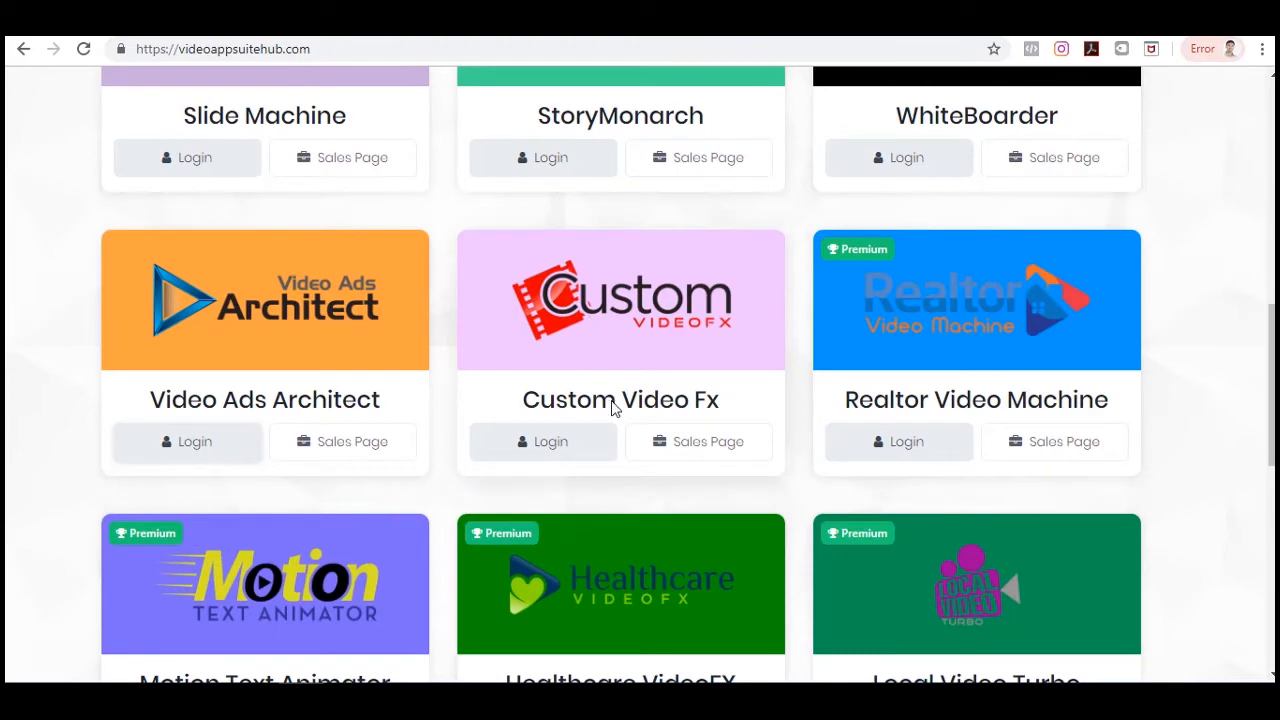
# Open Custom Video Fx from the suite hub and start a new video.
pyautogui.scroll(-1, 619, 413)
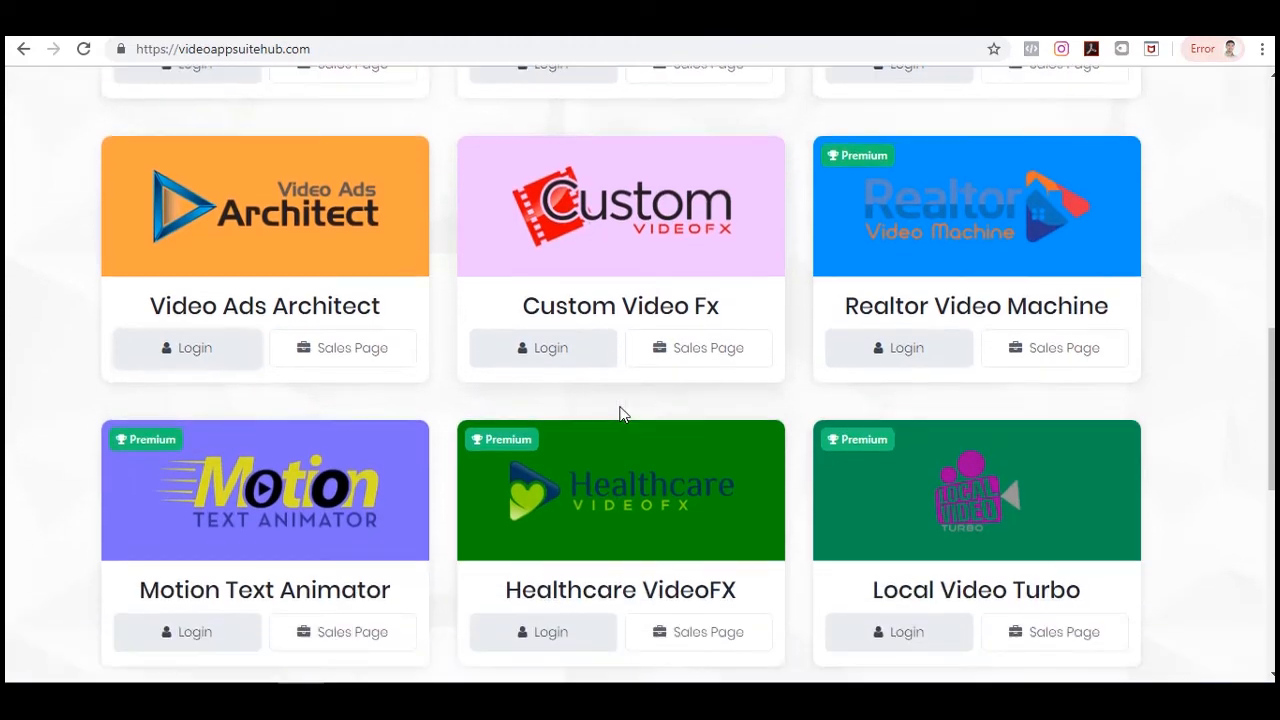
pyautogui.click(580, 351)
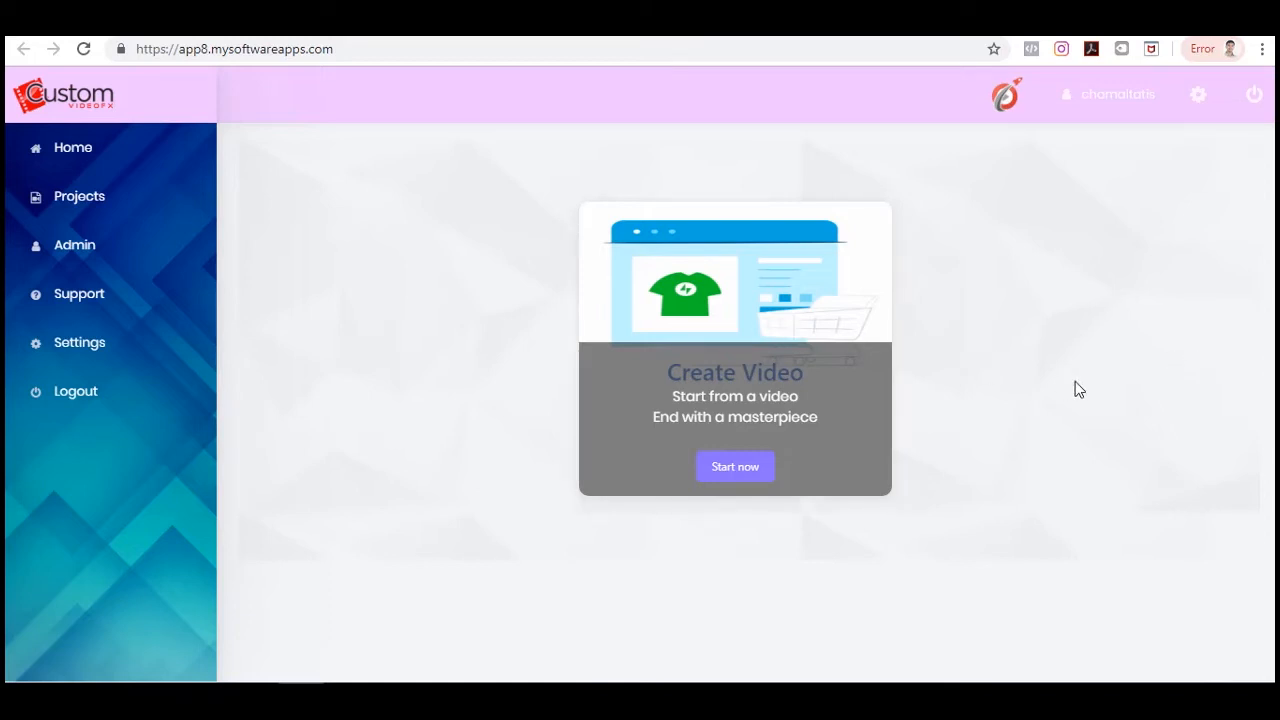
pyautogui.click(747, 472)
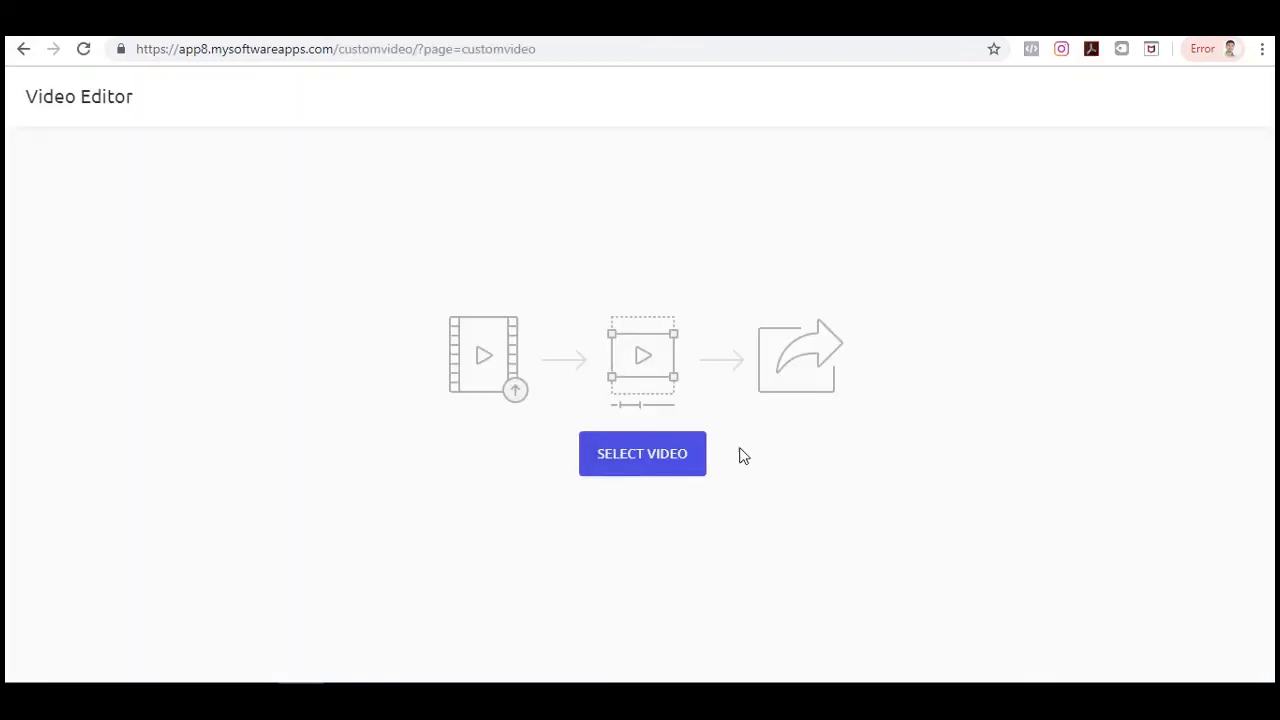
# Load the 'You Will Never Have To Reheat A Drink Again YouTube 720p' video from the Dropshipping folder.
pyautogui.click(656, 456)
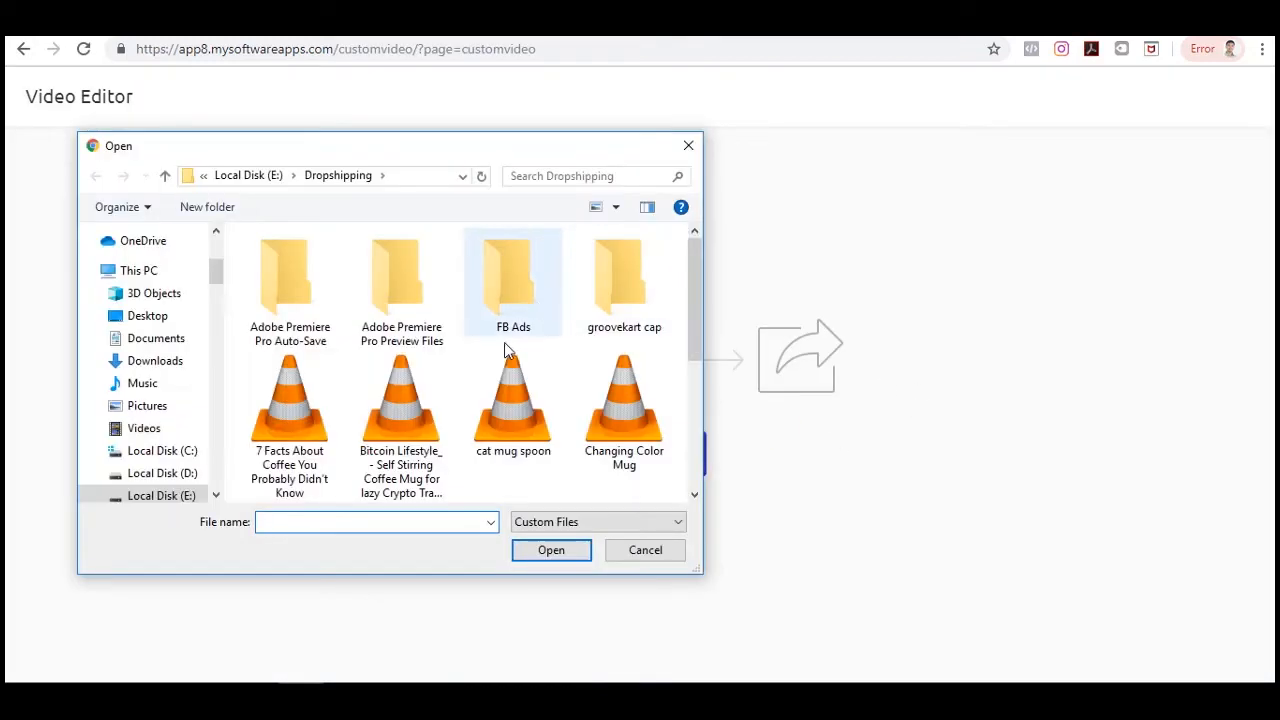
pyautogui.scroll(-2, 533, 381)
pyautogui.scroll(1, 533, 381)
pyautogui.scroll(-1, 579, 390)
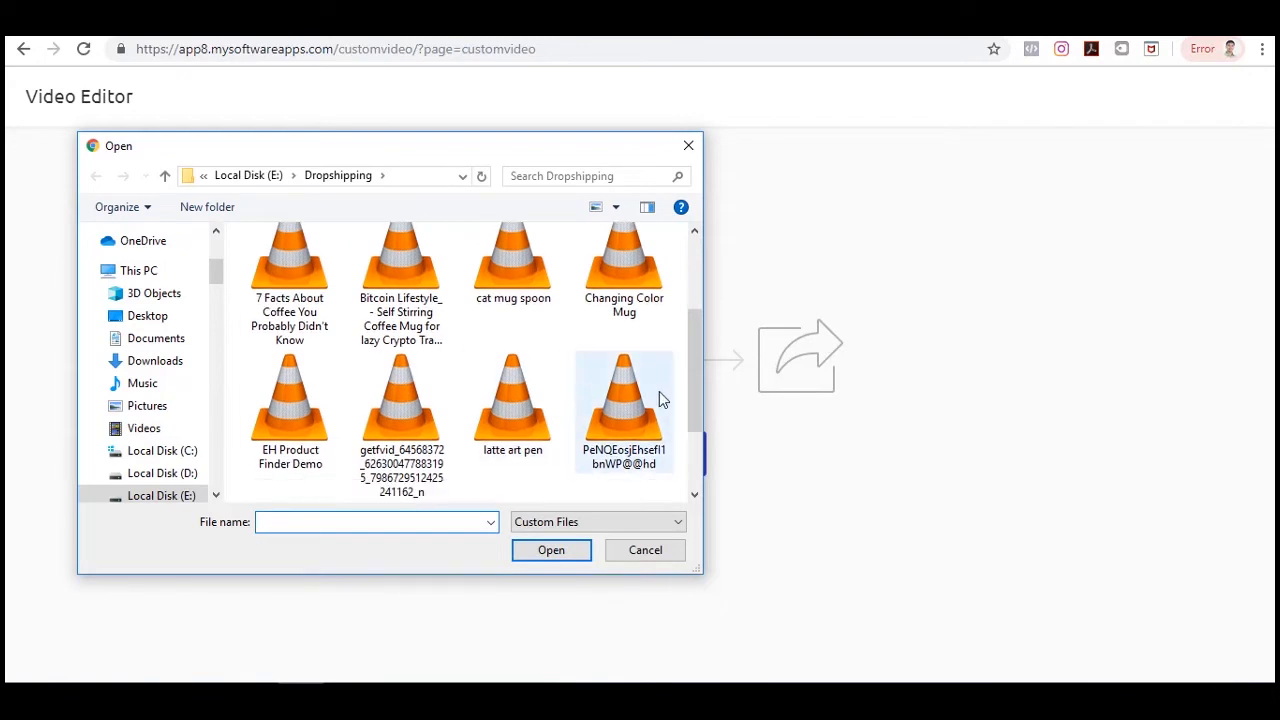
pyautogui.scroll(-2, 659, 391)
pyautogui.click(635, 428)
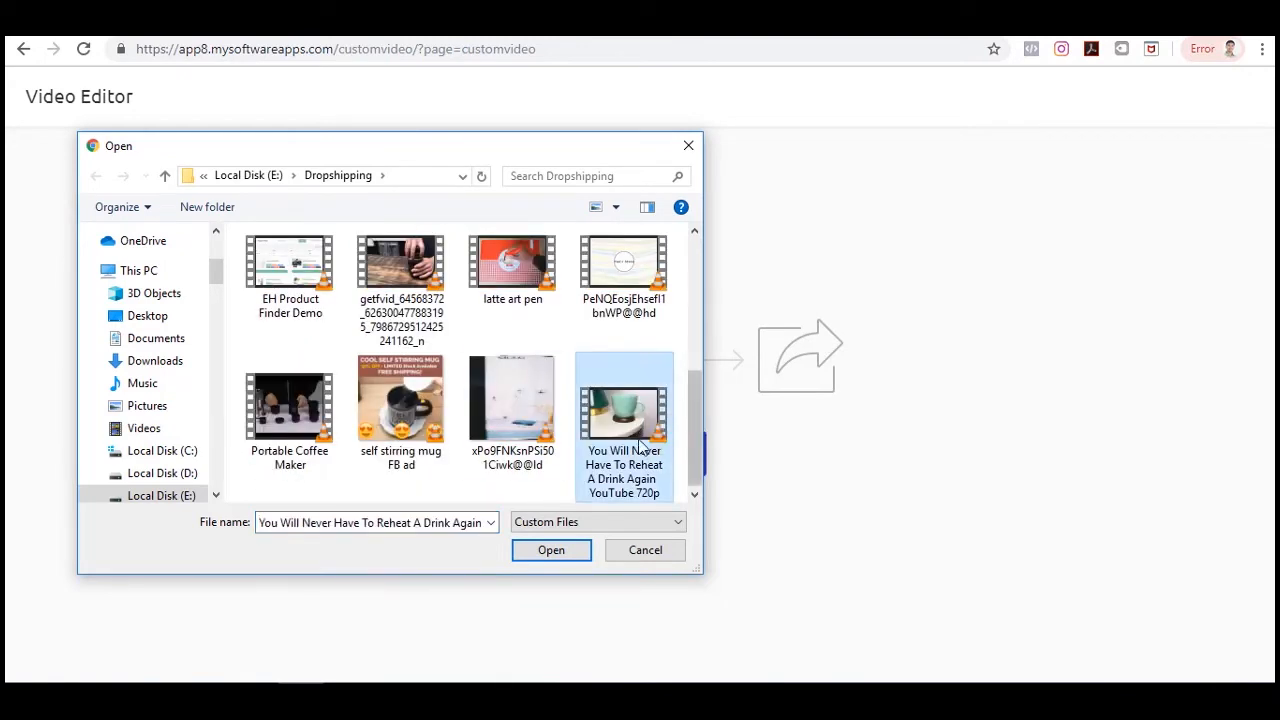
pyautogui.click(553, 551)
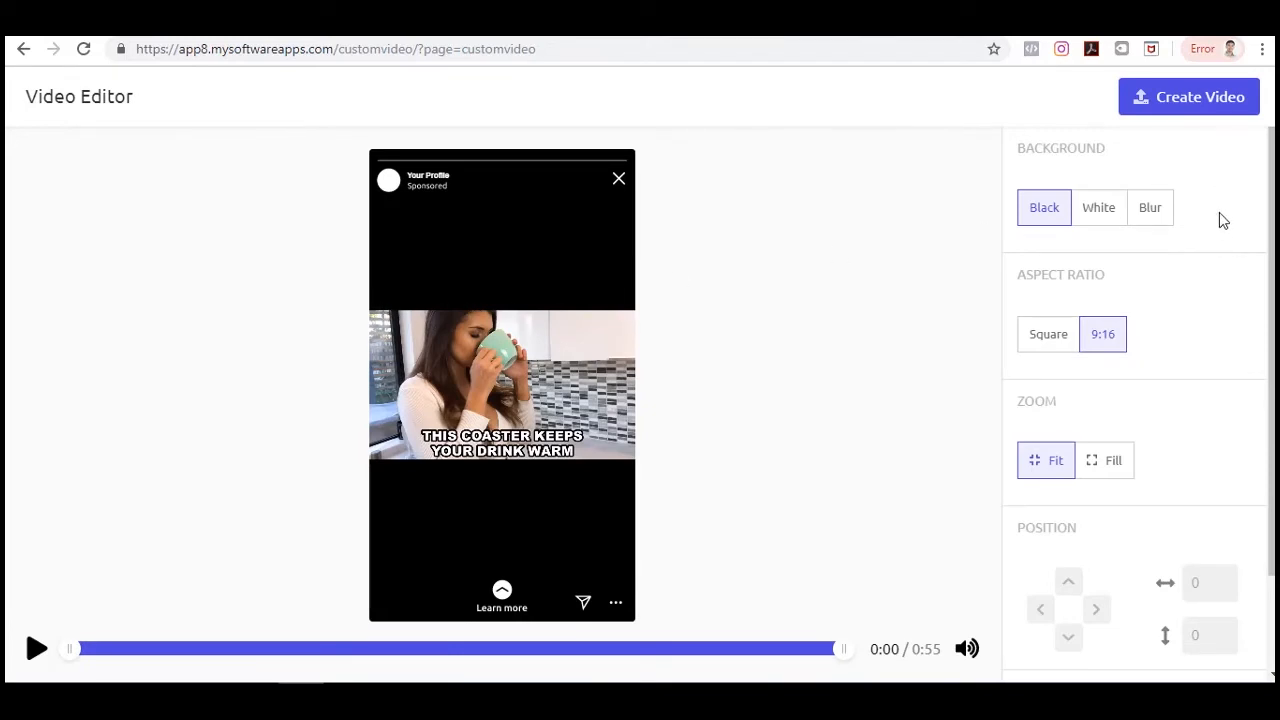
# Try the Black, White and Blur background options, settling on Blur.
pyautogui.scroll(-1, 1203, 285)
pyautogui.scroll(1, 1203, 285)
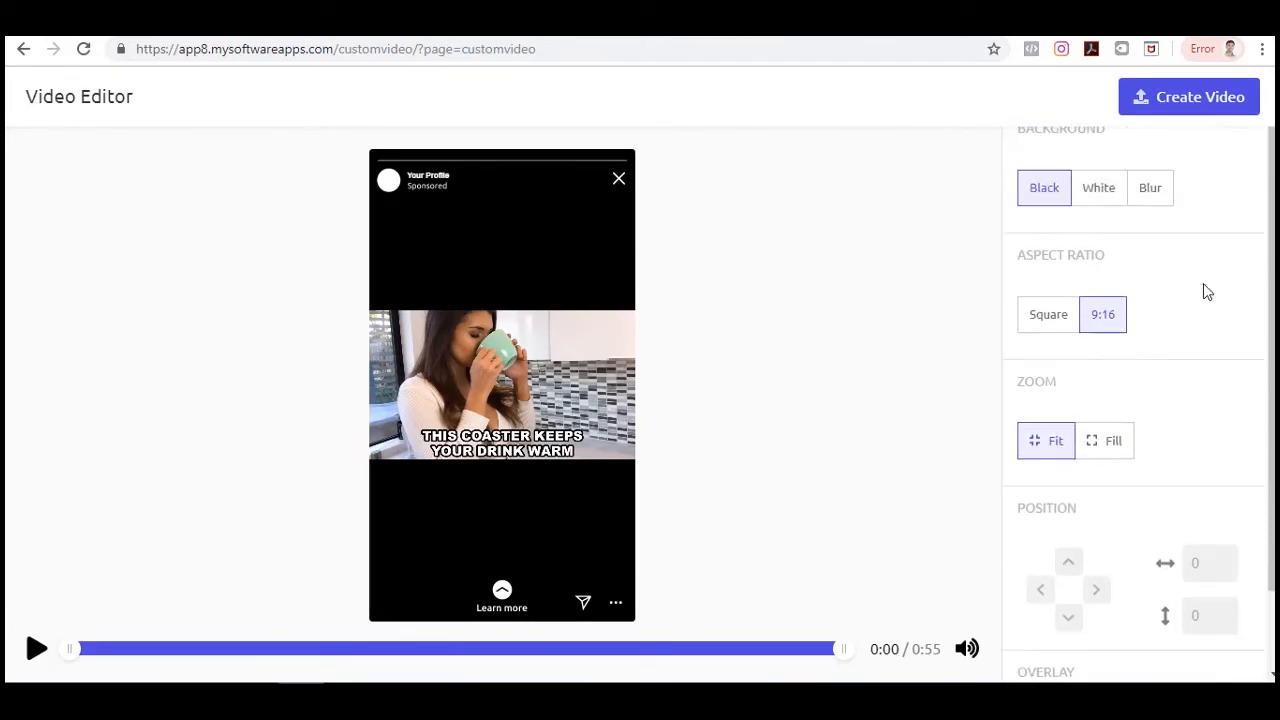
pyautogui.scroll(1, 1100, 245)
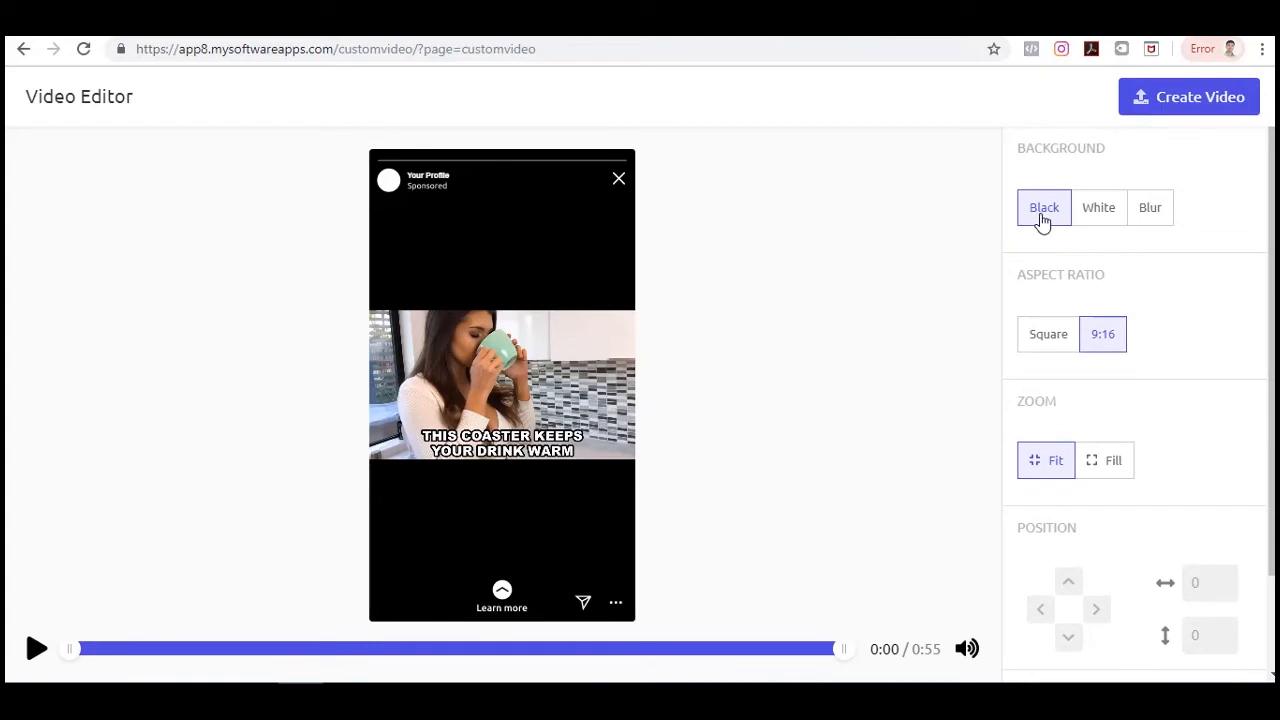
pyautogui.click(1085, 214)
pyautogui.click(1039, 219)
pyautogui.click(1122, 216)
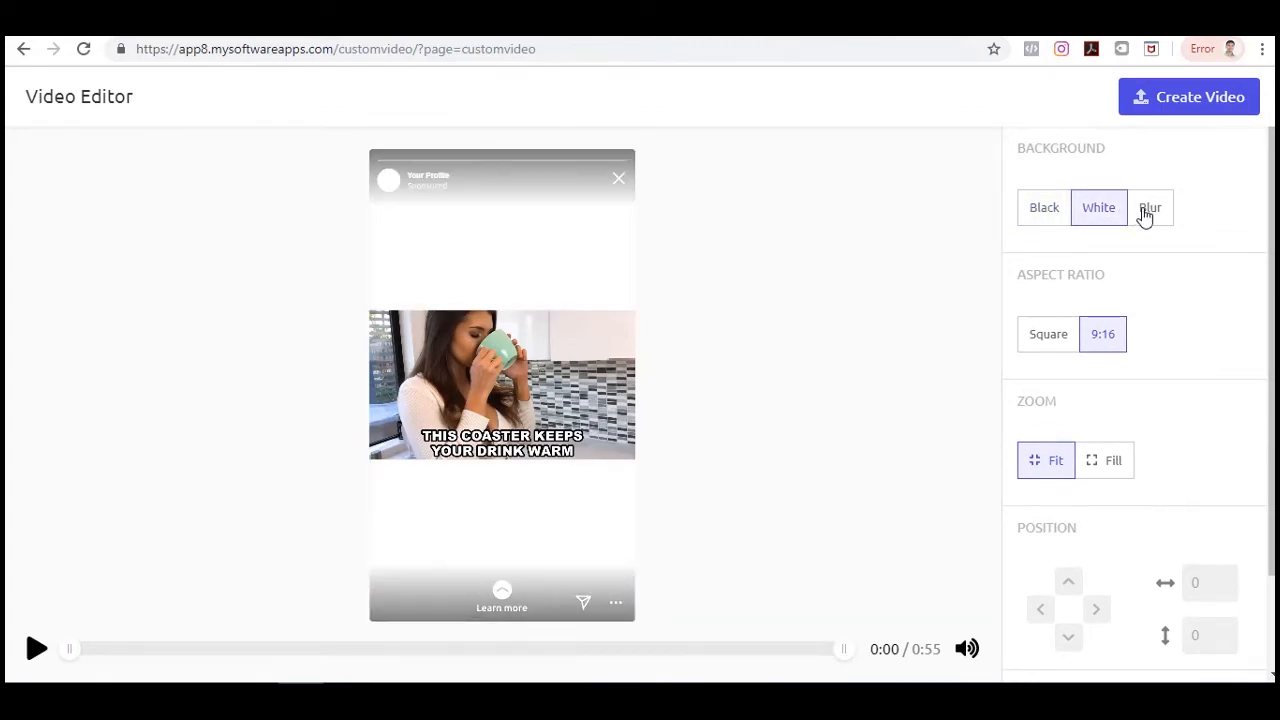
pyautogui.click(1145, 217)
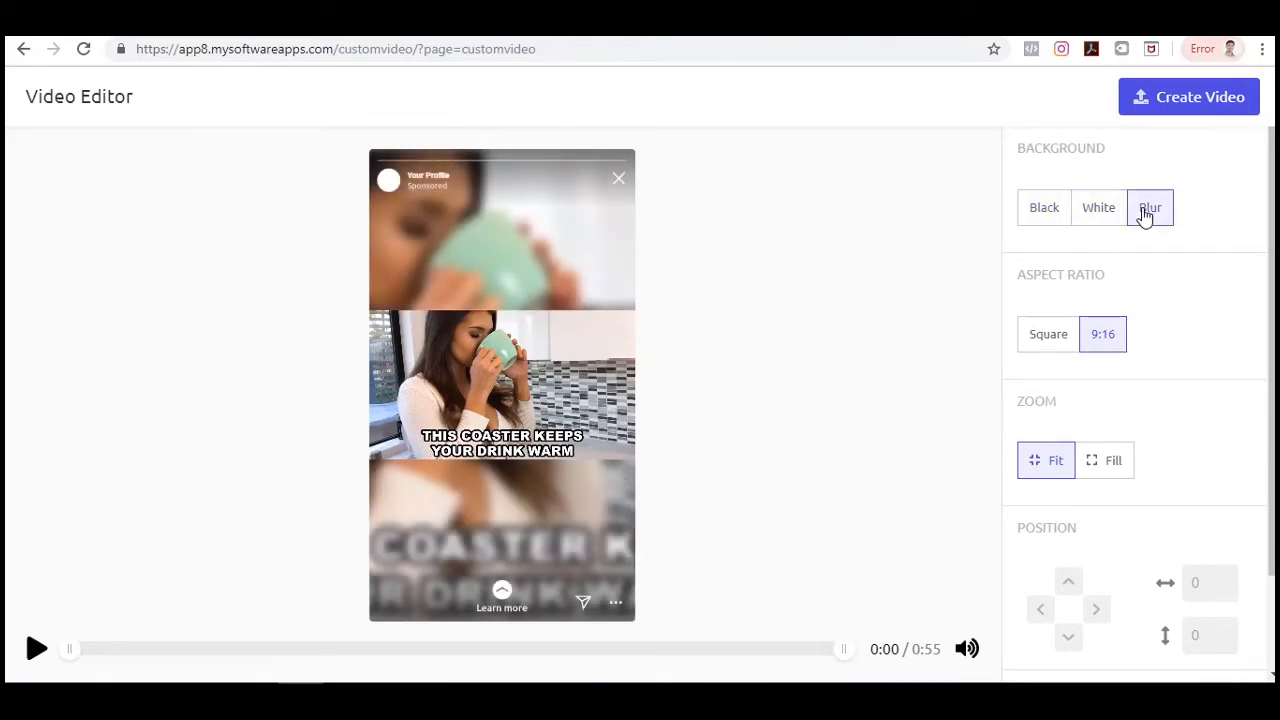
pyautogui.click(1058, 217)
pyautogui.click(1097, 215)
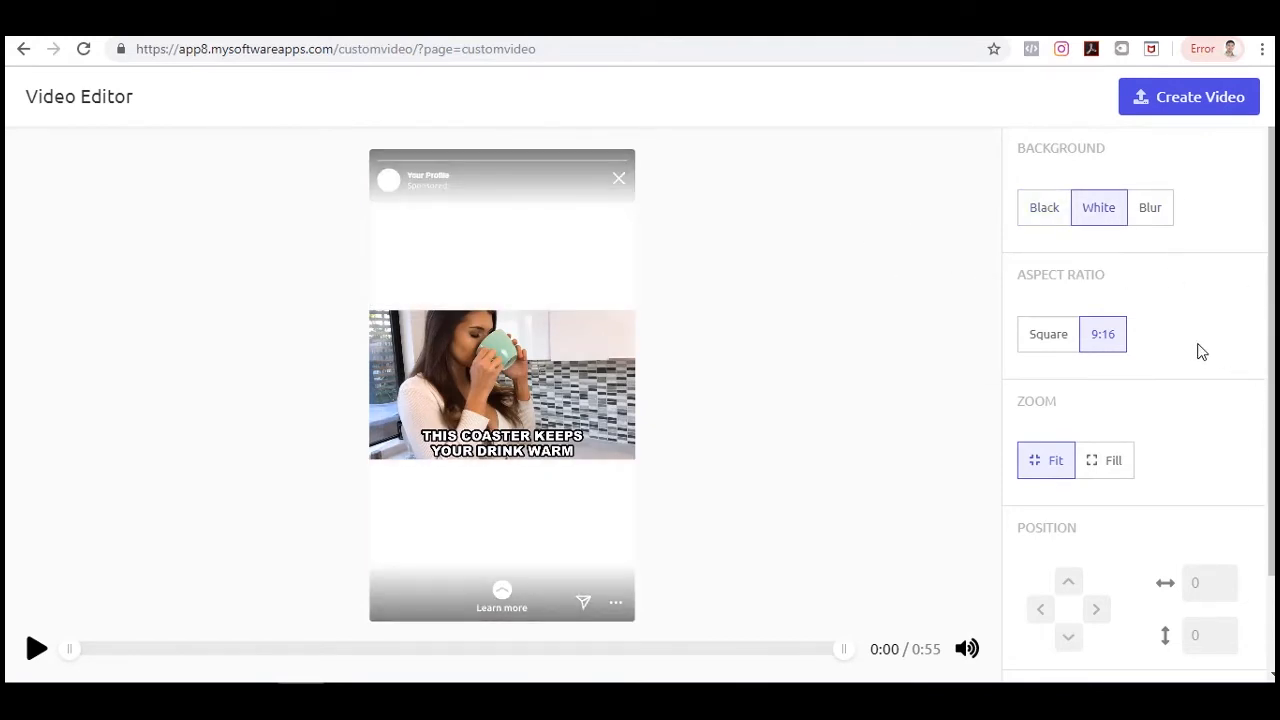
pyautogui.click(1149, 222)
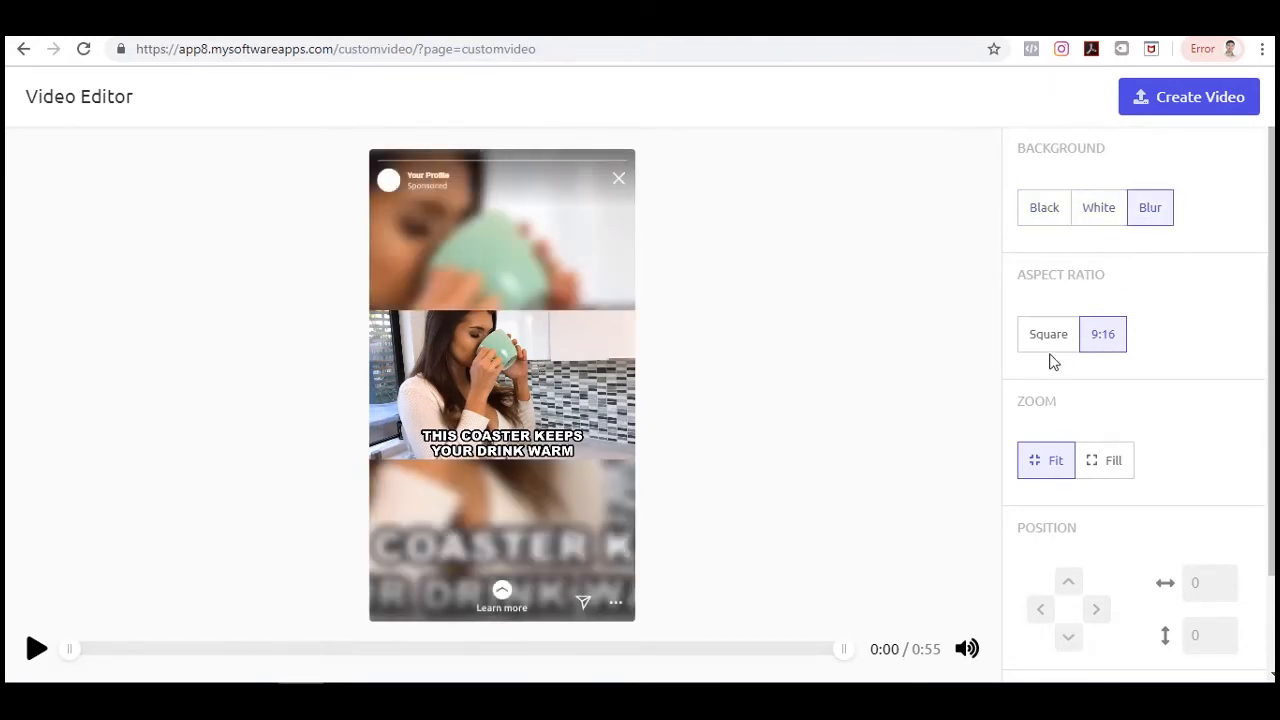
# Set the aspect ratio to Square and compare the Fill and Fit zoom options, keeping Fit.
pyautogui.click(1046, 342)
pyautogui.click(1116, 342)
pyautogui.click(1058, 352)
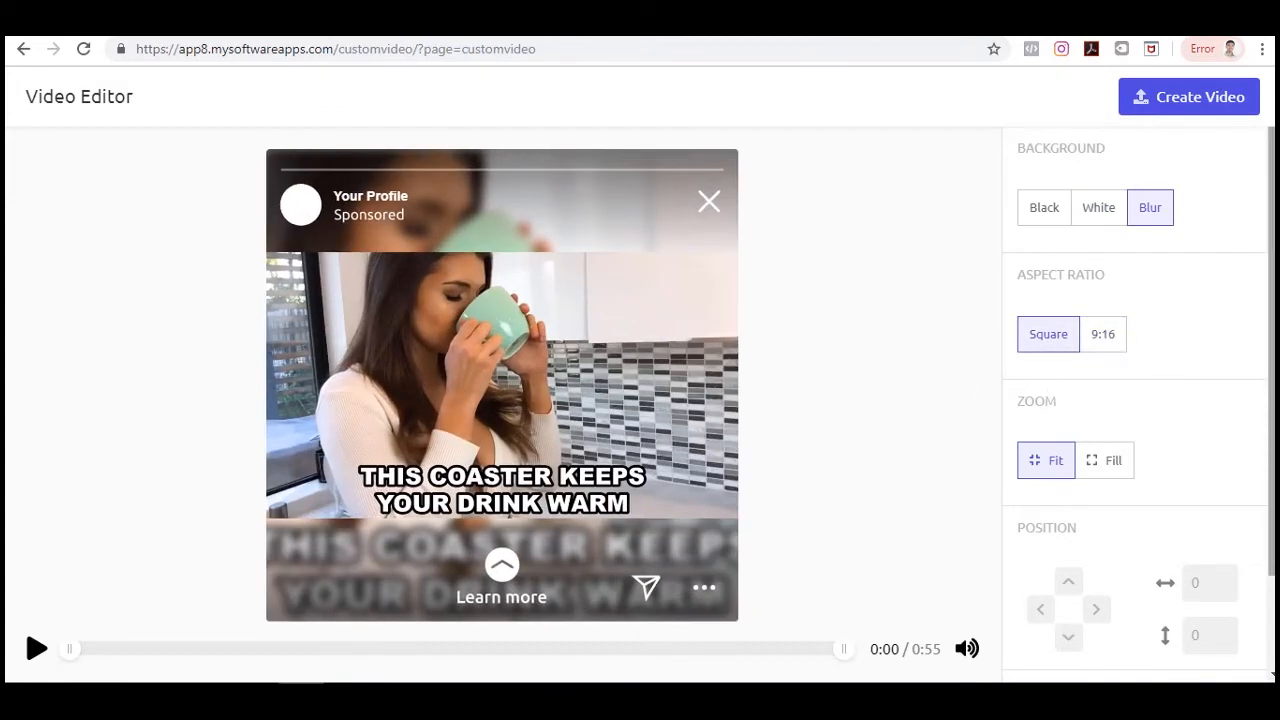
pyautogui.scroll(-2, 1234, 469)
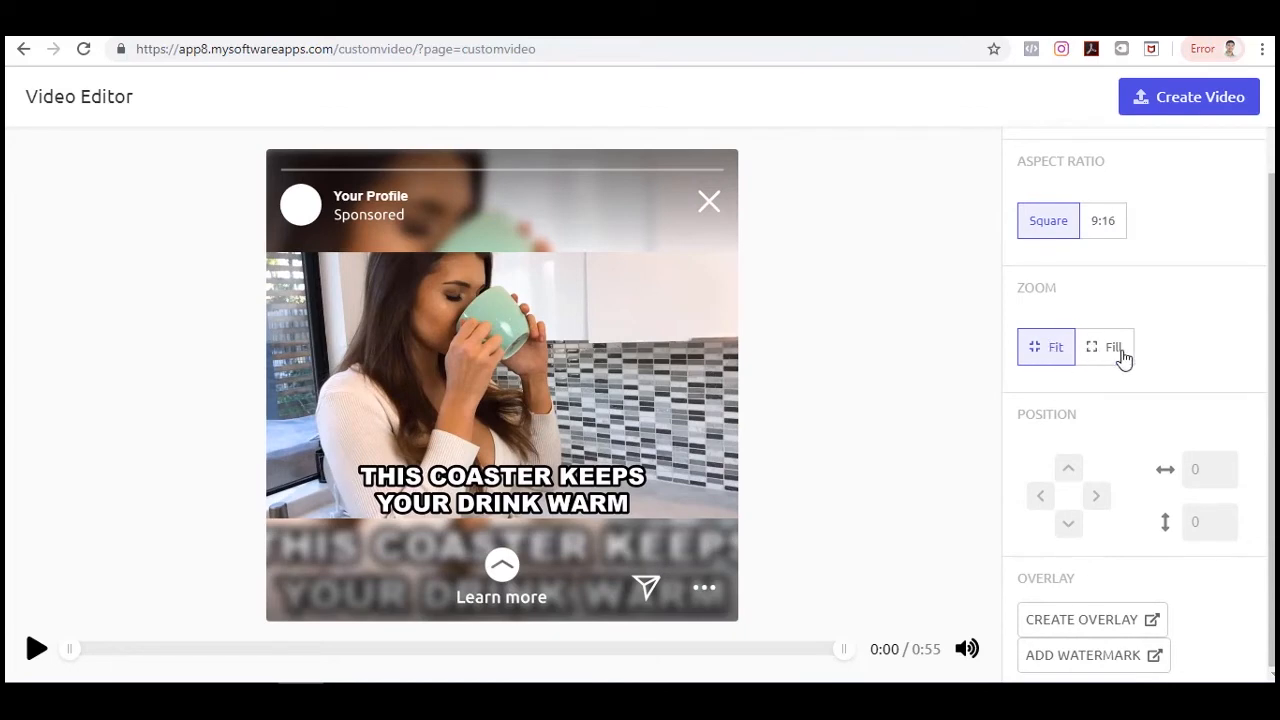
pyautogui.click(1120, 350)
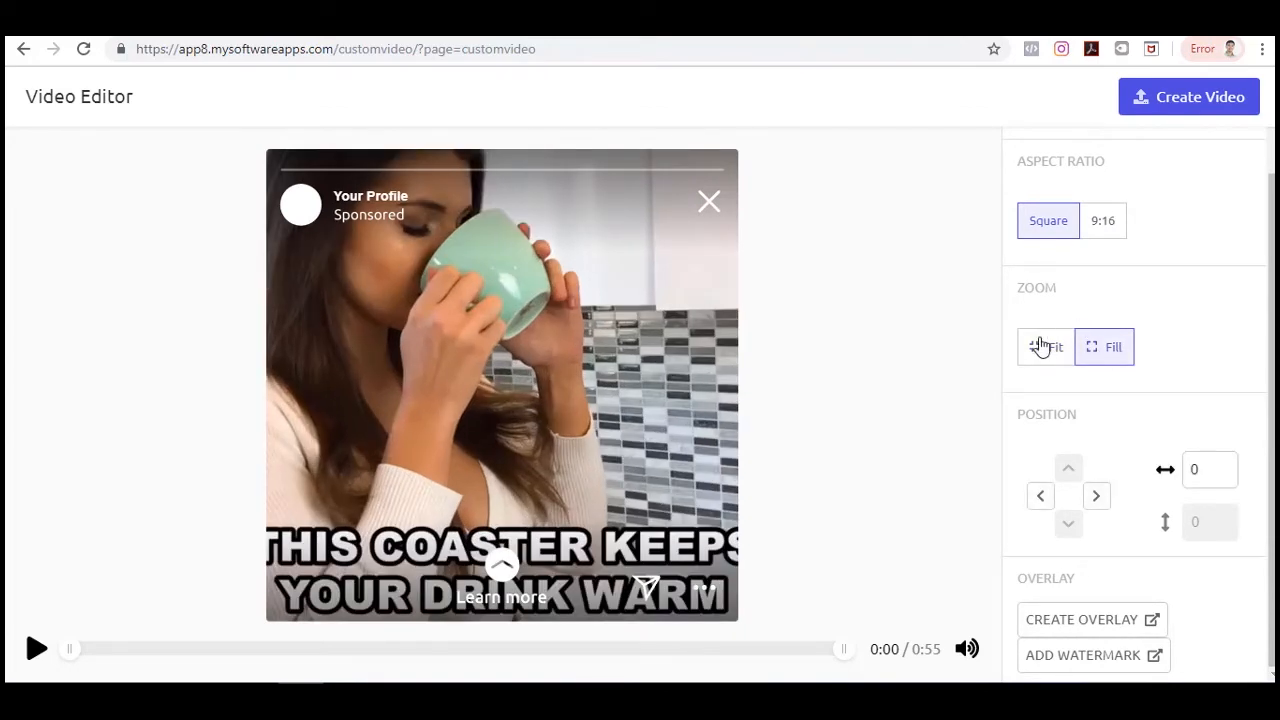
pyautogui.click(1045, 340)
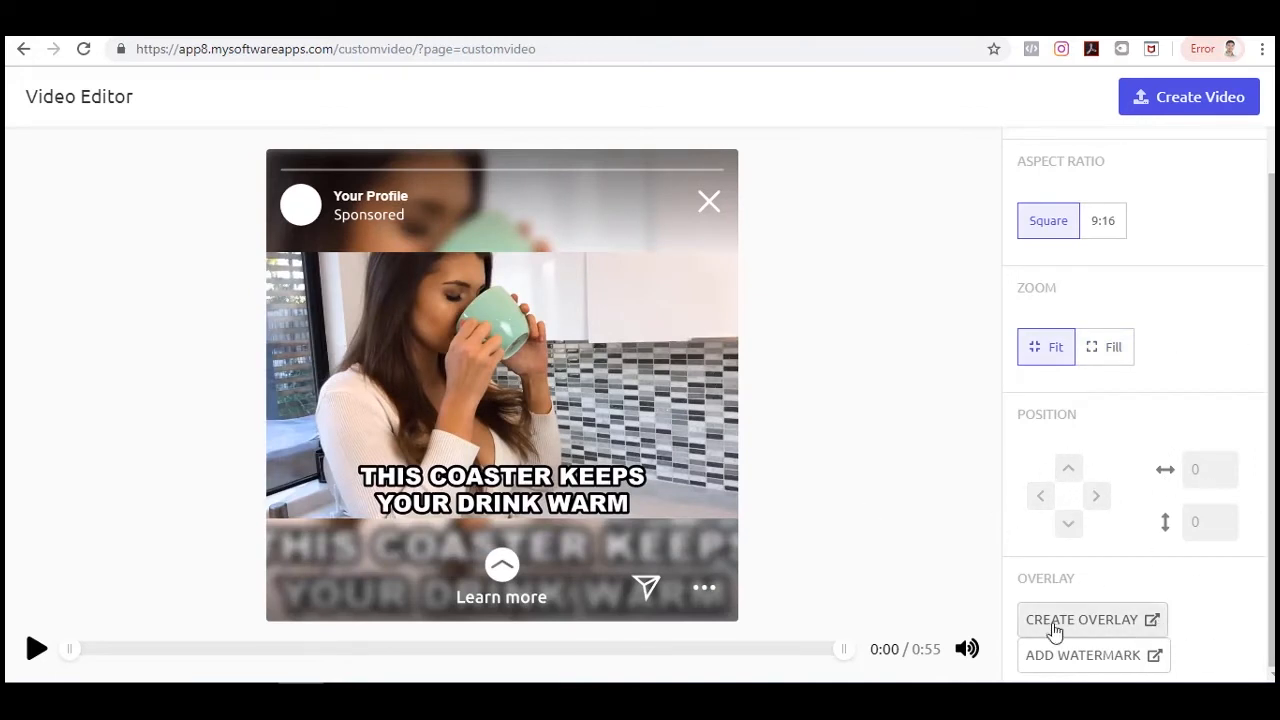
# Create an overlay and add the text 'website.com' below the video in the overlay editor.
pyautogui.click(1148, 622)
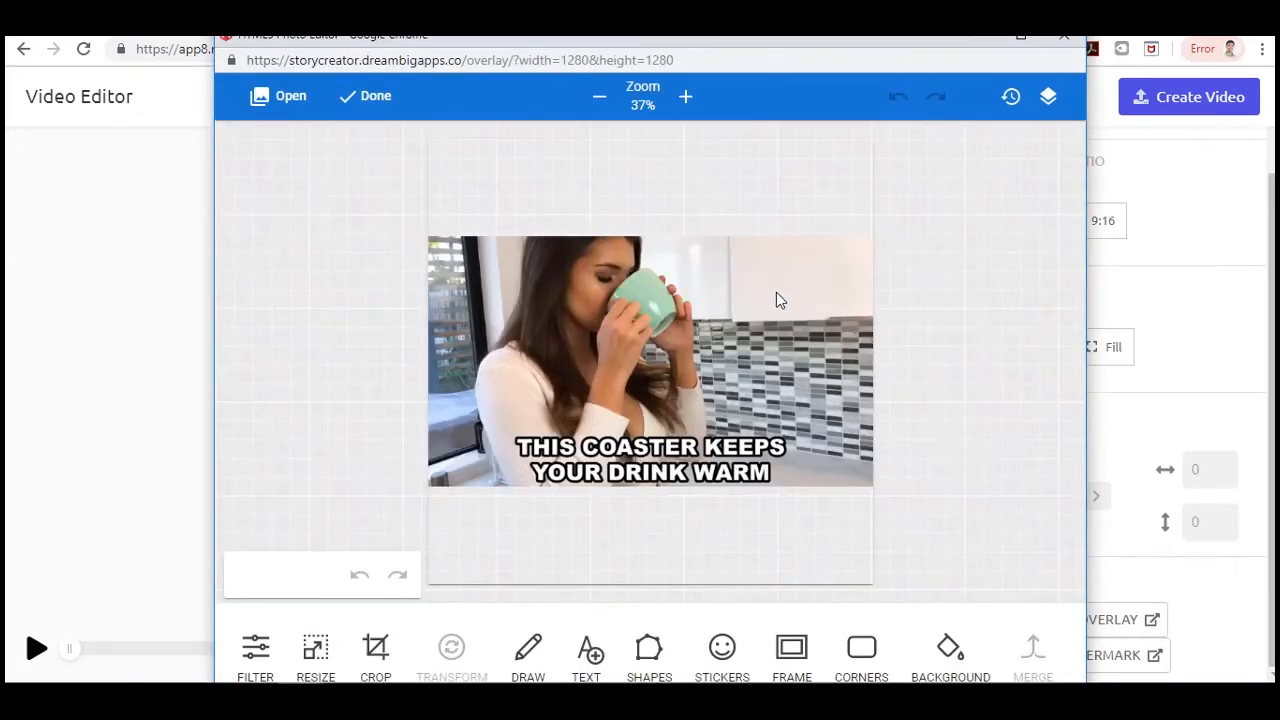
pyautogui.scroll(-1, 776, 292)
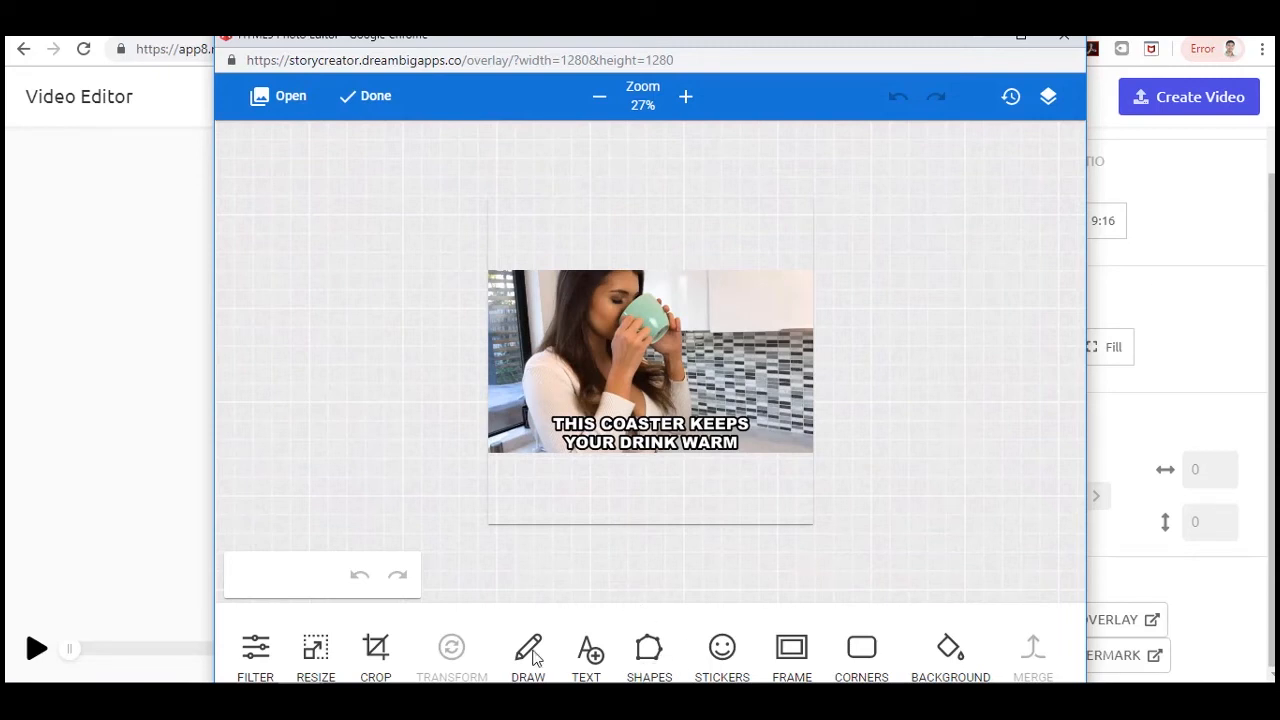
pyautogui.click(586, 651)
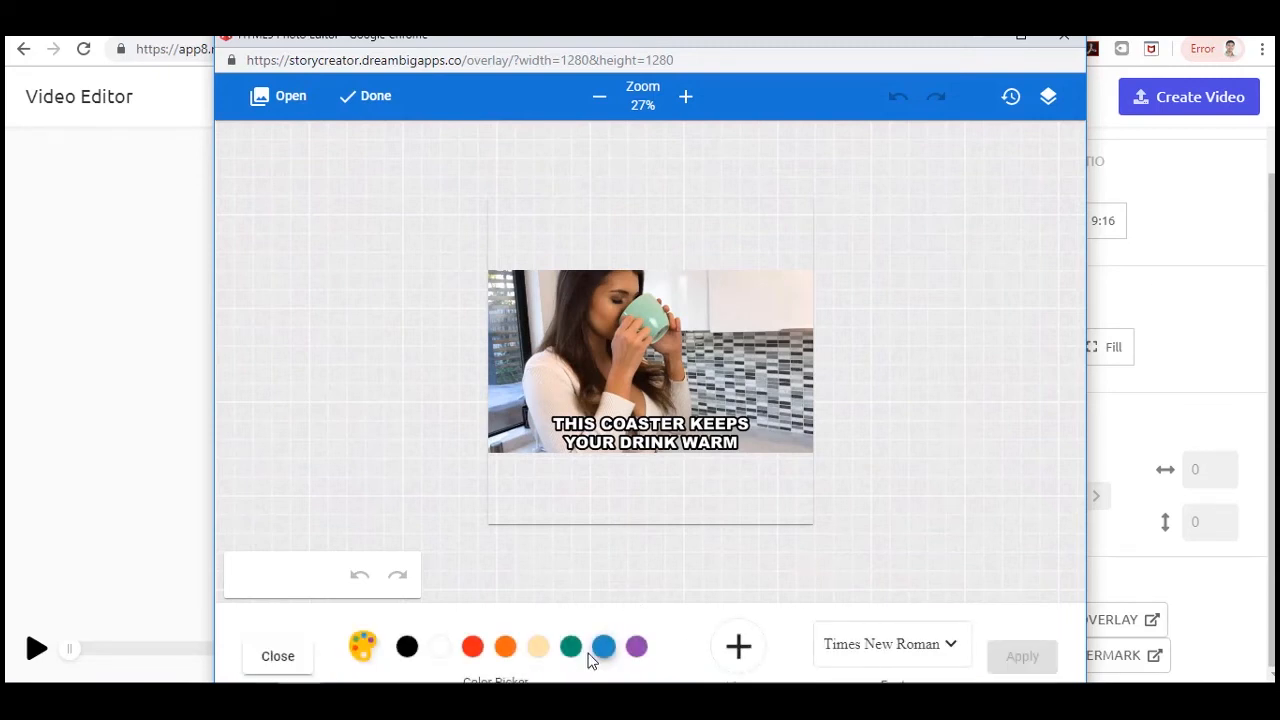
pyautogui.click(740, 648)
pyautogui.doubleClick(649, 499)
pyautogui.moveTo(530, 497); pyautogui.dragTo(766, 497)
pyautogui.write('webs')
pyautogui.write('.com')
pyautogui.moveTo(551, 490); pyautogui.dragTo(659, 490)
pyautogui.click(663, 491)
pyautogui.doubleClick(670, 498)
pyautogui.click(651, 503)
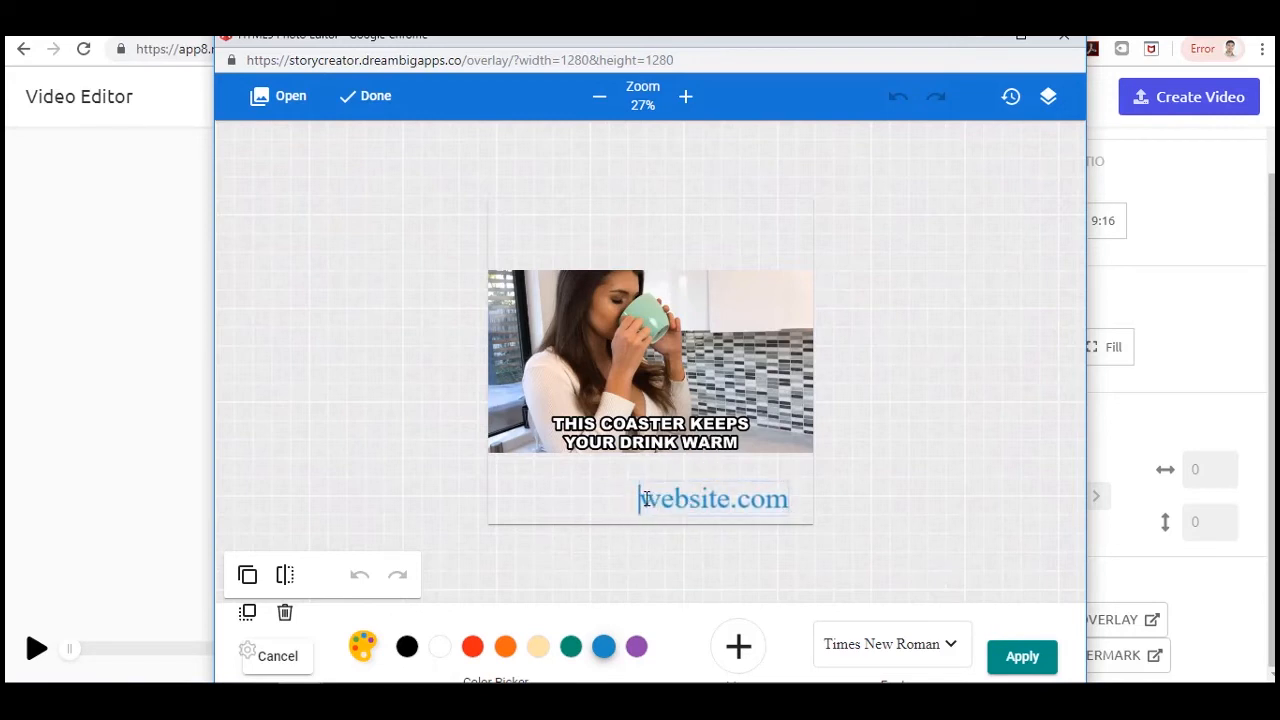
pyautogui.moveTo(647, 499); pyautogui.dragTo(788, 499)
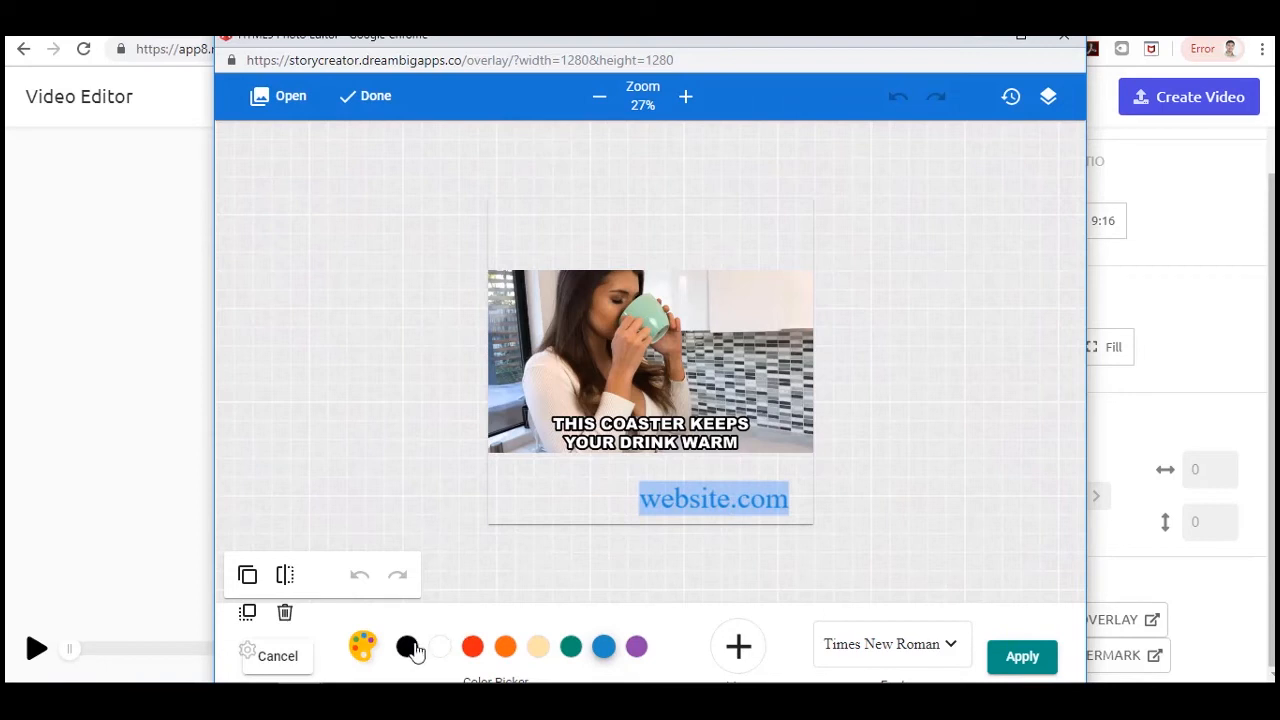
pyautogui.click(1017, 662)
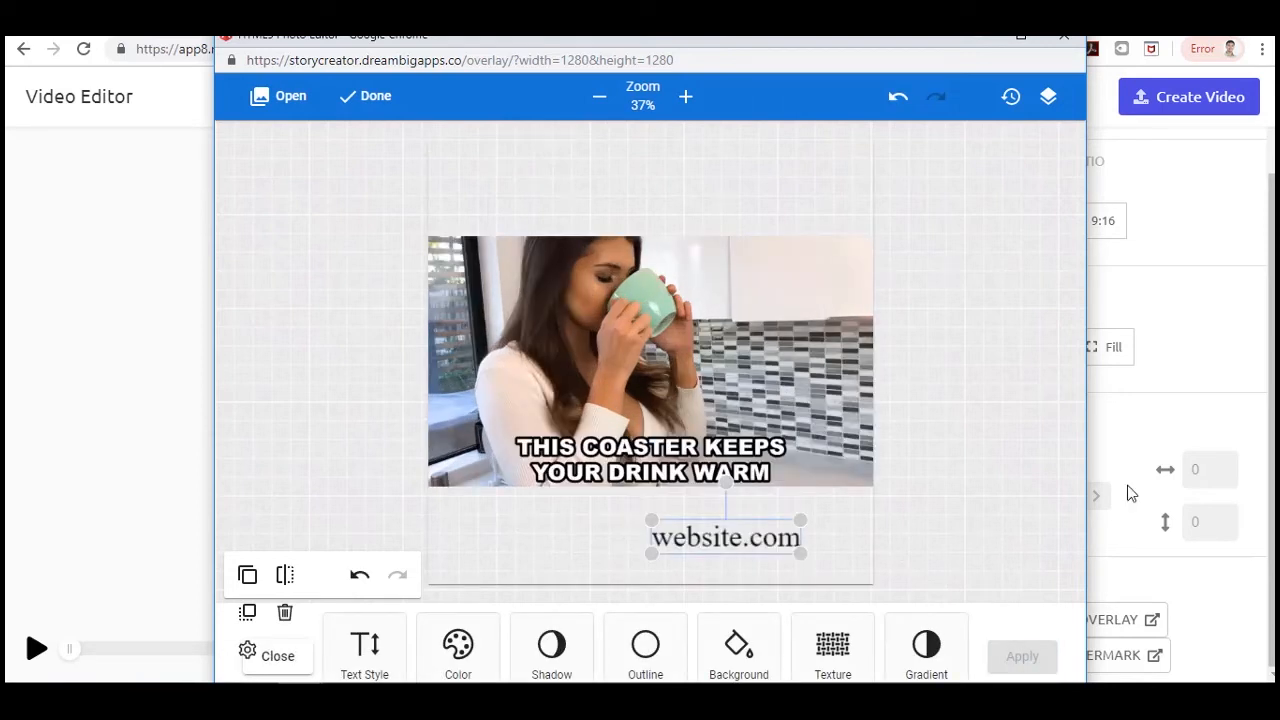
# Add an arrow shape pointing at the website text, placed to its left.
pyautogui.click(275, 660)
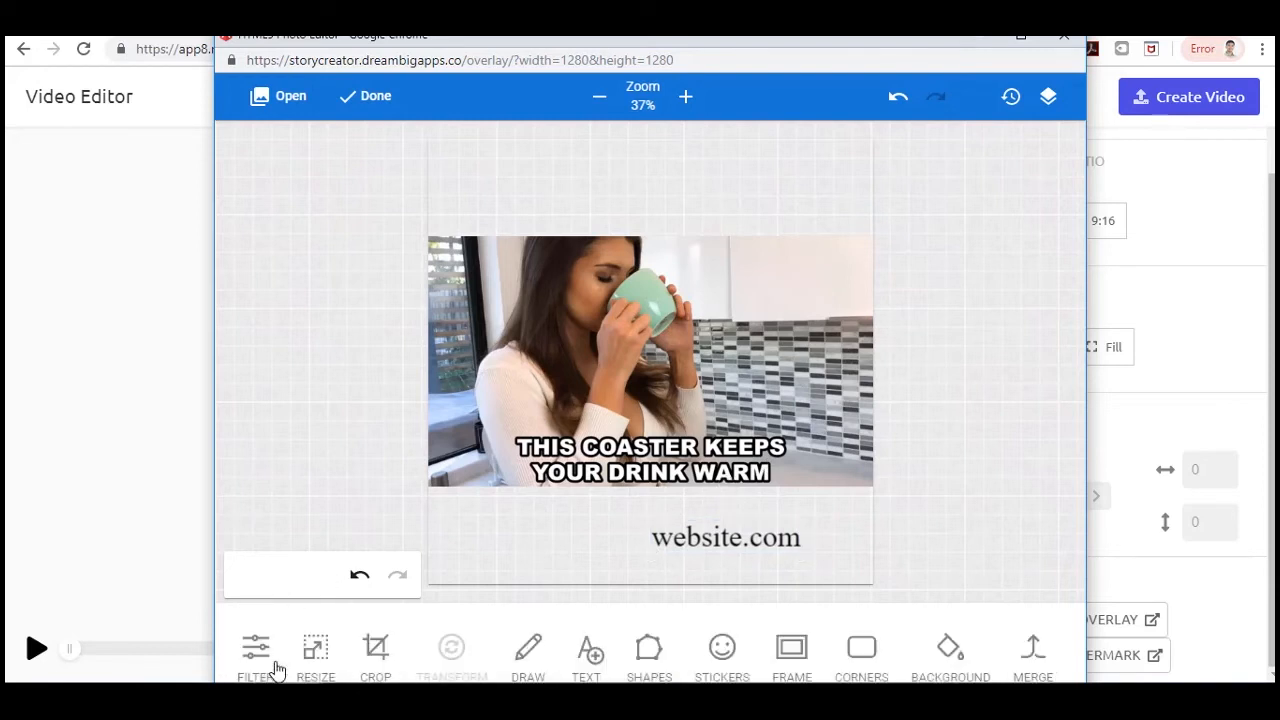
pyautogui.click(648, 660)
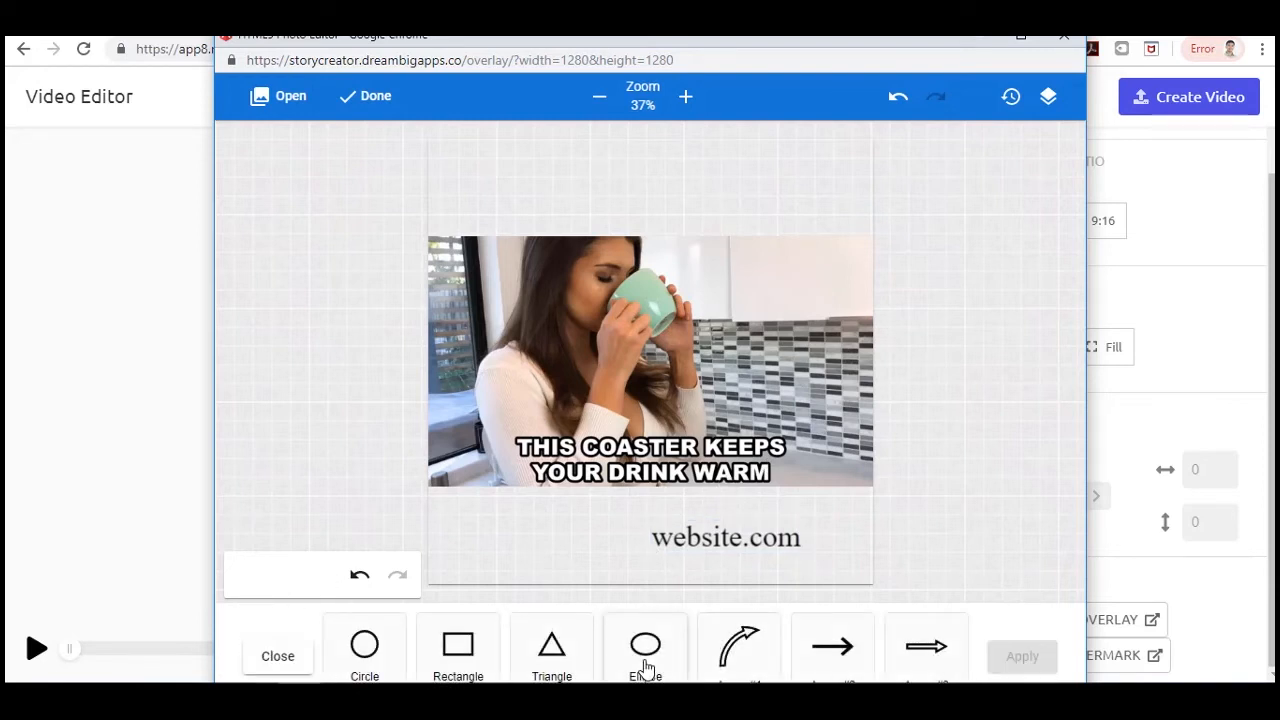
pyautogui.click(928, 648)
pyautogui.moveTo(653, 357); pyautogui.dragTo(568, 536)
pyautogui.click(1018, 658)
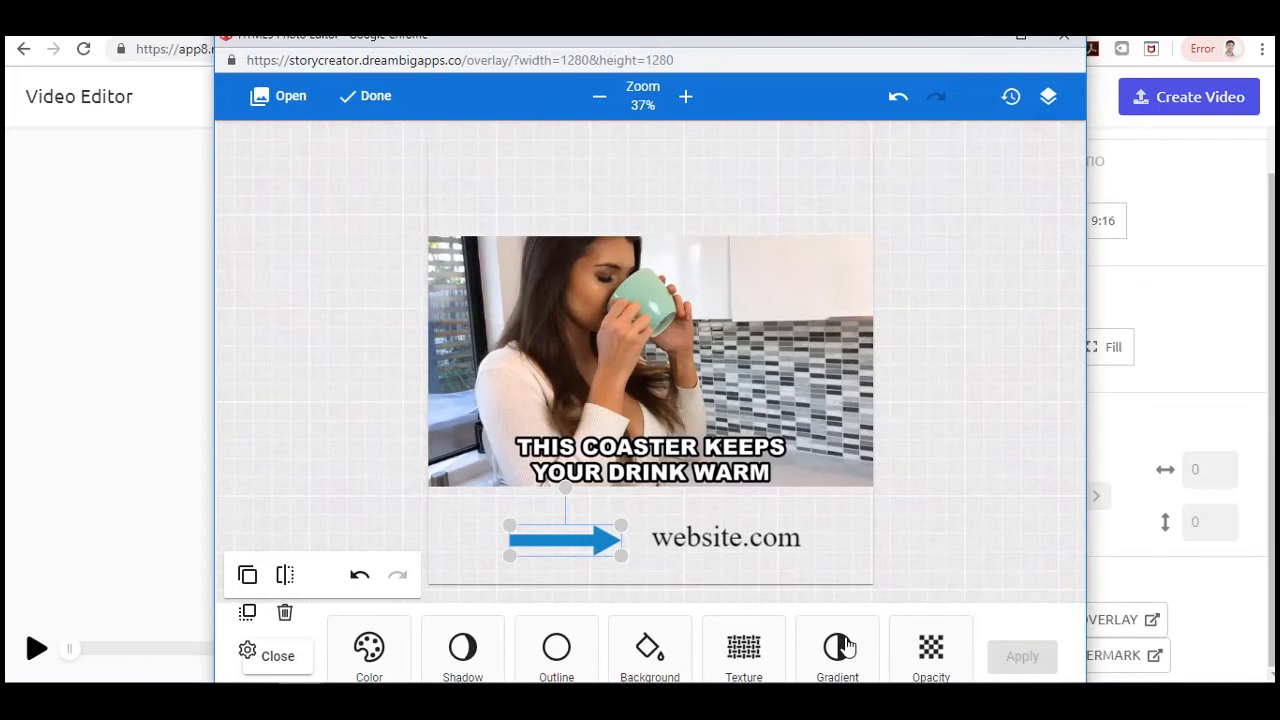
# Color the arrow red and finish the overlay so it is applied to the video.
pyautogui.click(379, 660)
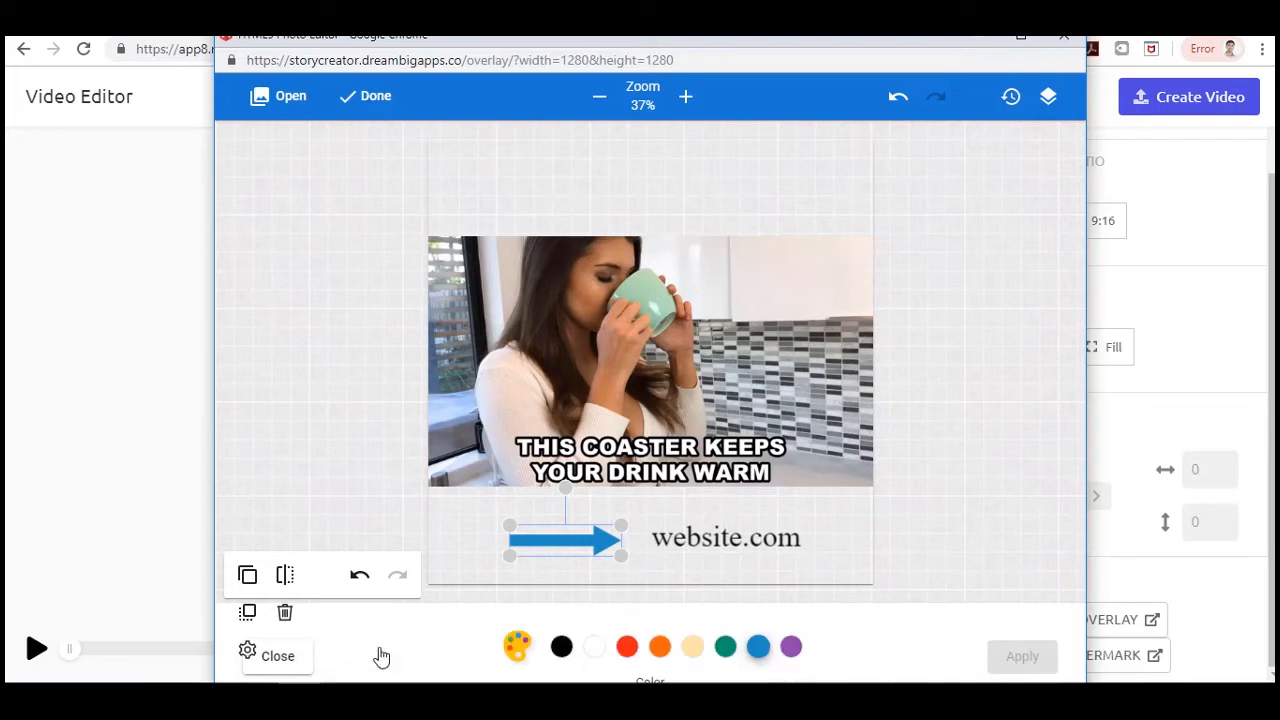
pyautogui.click(626, 648)
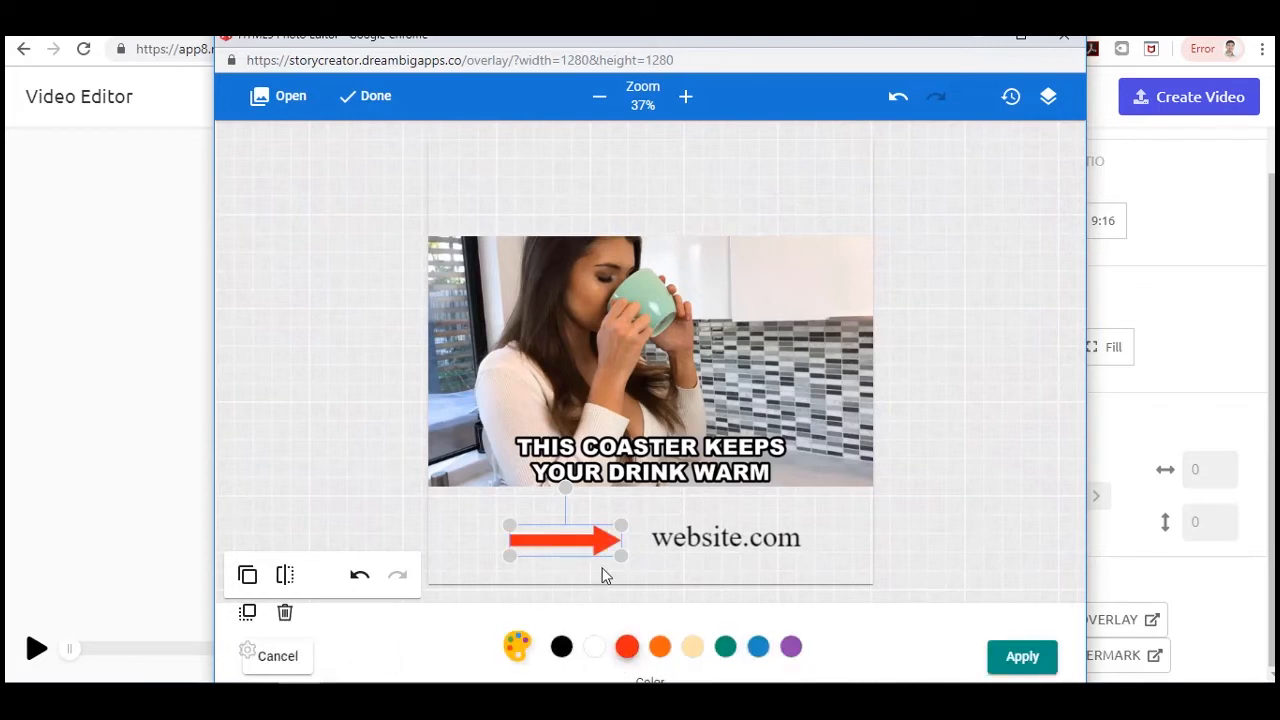
pyautogui.click(1018, 658)
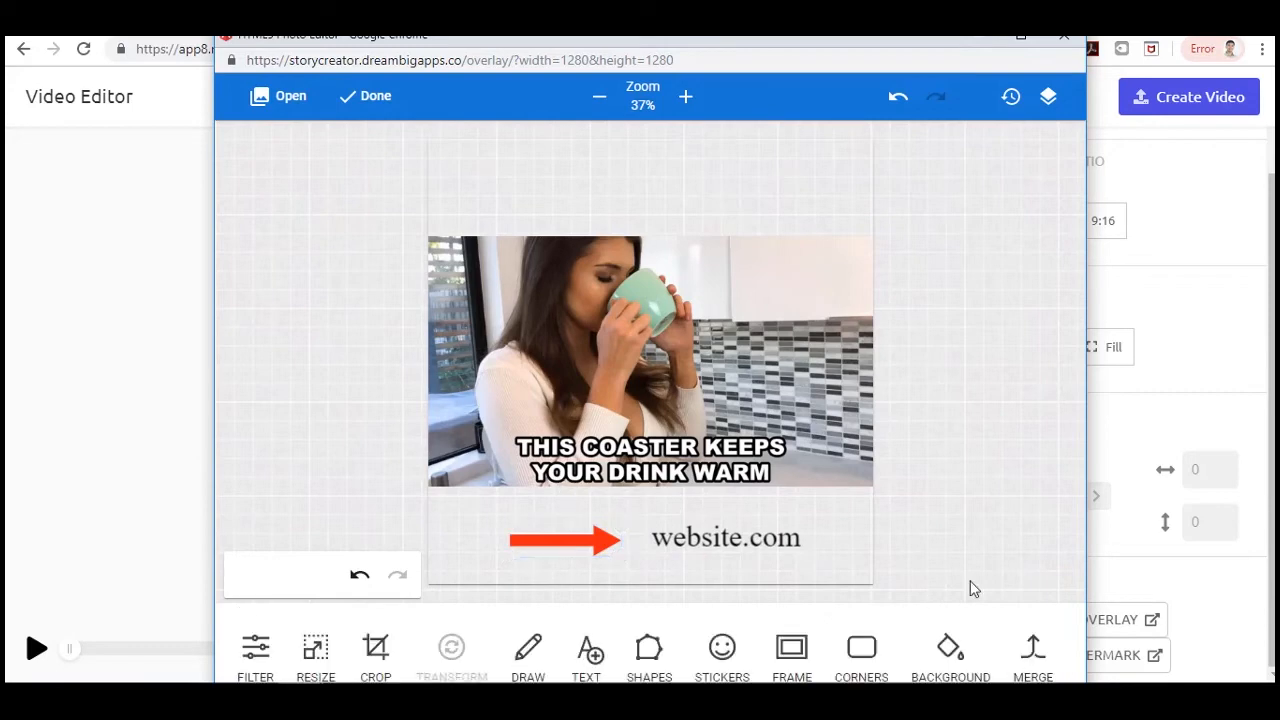
pyautogui.click(360, 95)
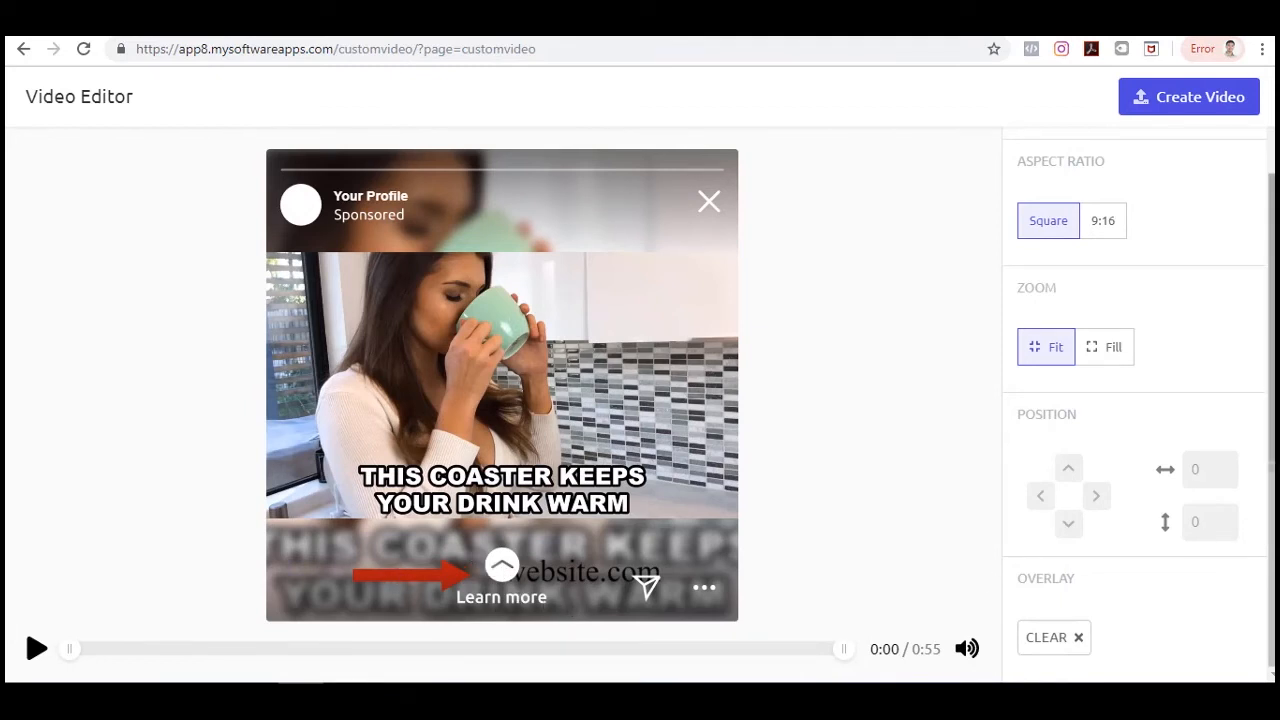
# Switch the video background to White and create the video.
pyautogui.scroll(2, 1265, 510)
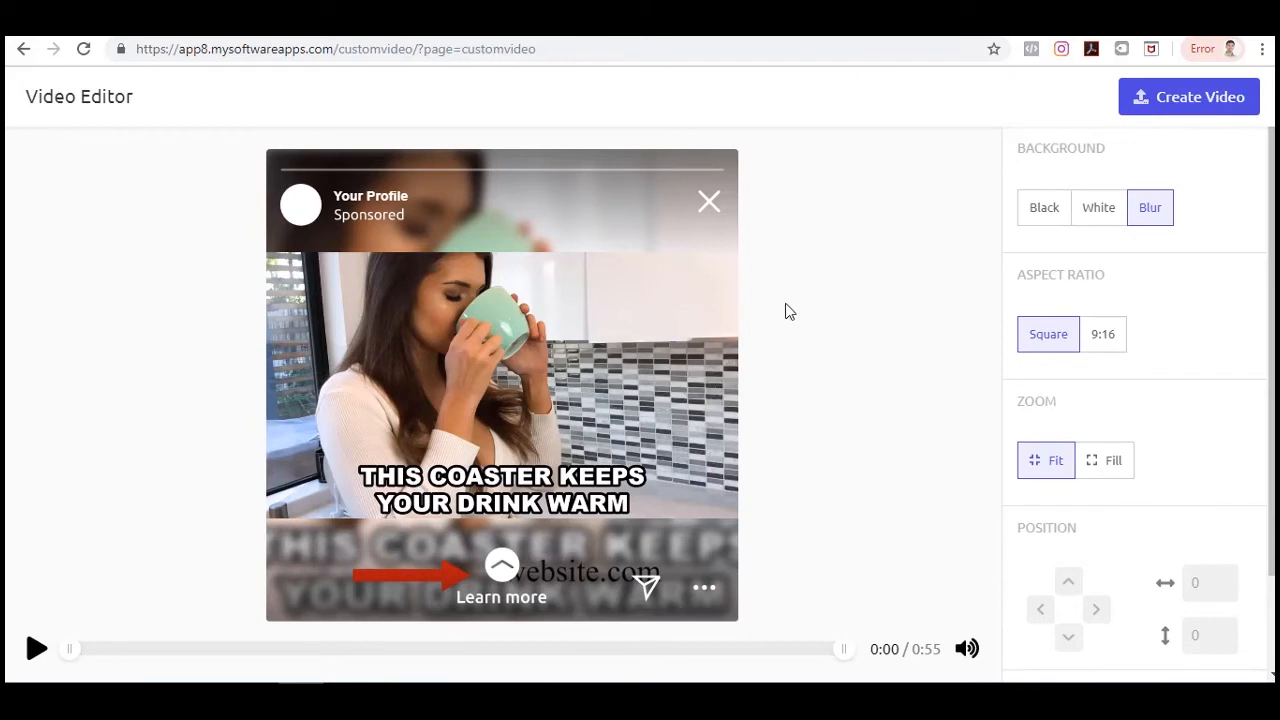
pyautogui.click(1086, 208)
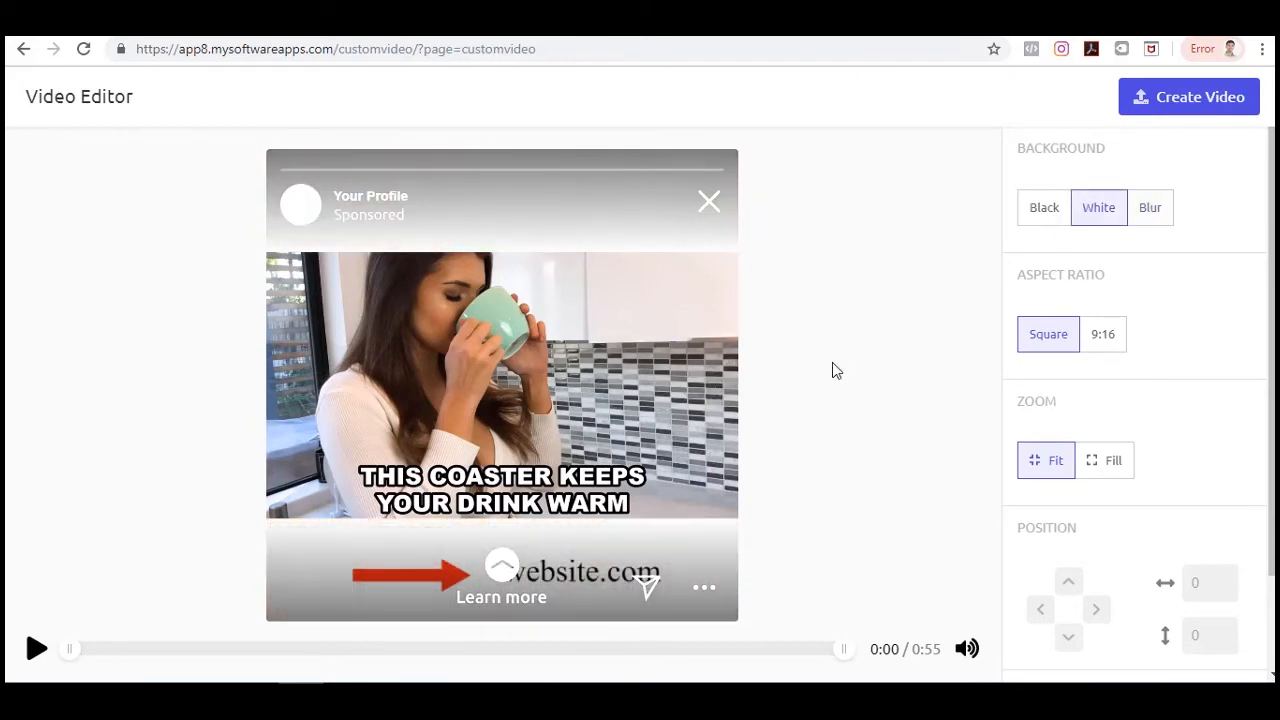
pyautogui.scroll(-1, 1216, 509)
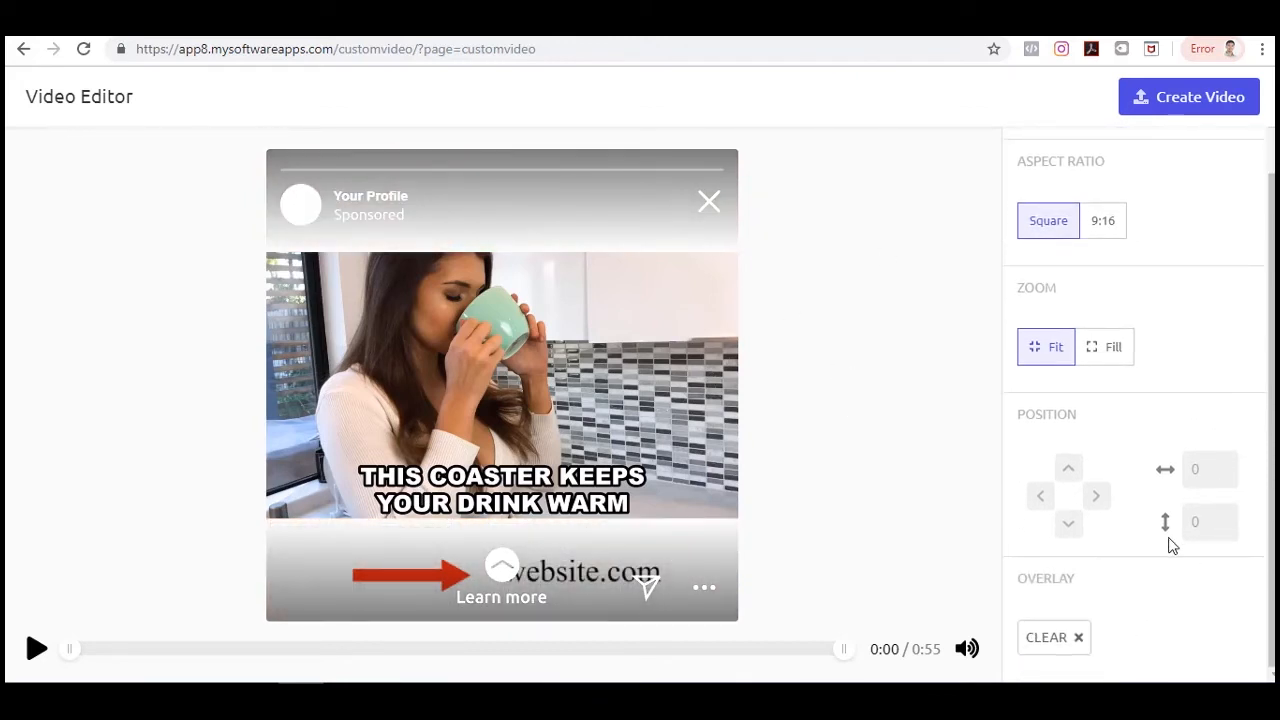
pyautogui.scroll(1, 1198, 518)
pyautogui.scroll(1, 1198, 518)
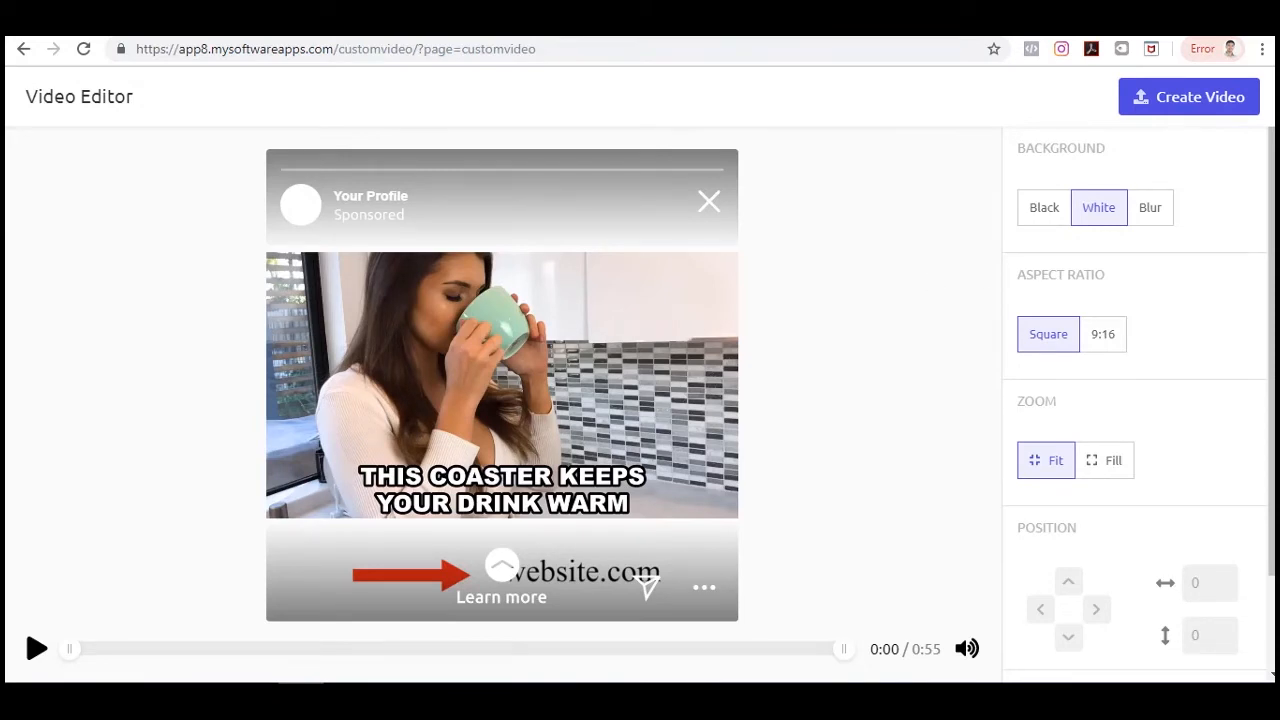
pyautogui.scroll(-1, 1260, 390)
pyautogui.scroll(1, 1266, 386)
pyautogui.click(1206, 108)
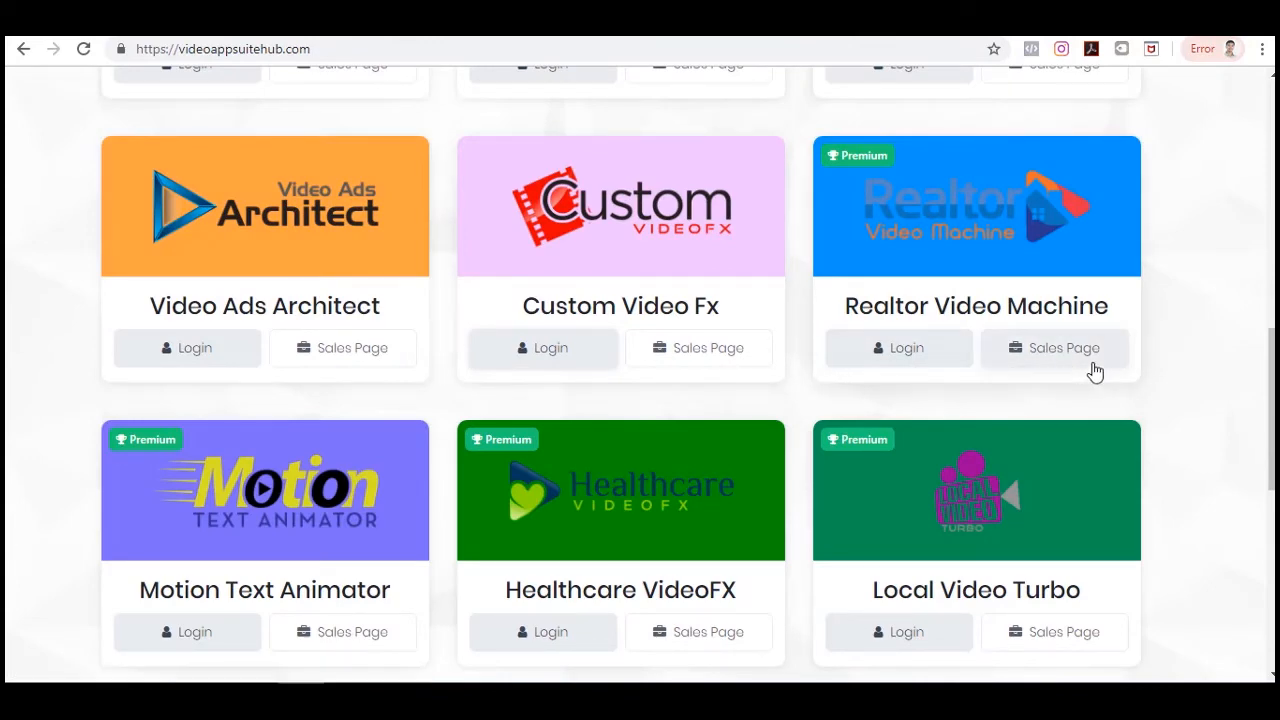
# Open Realtor Video Machine and start a video from the 'Furnished Apartment- Facebook horizontal' template.
pyautogui.scroll(-3, 521, 480)
pyautogui.scroll(1, 521, 484)
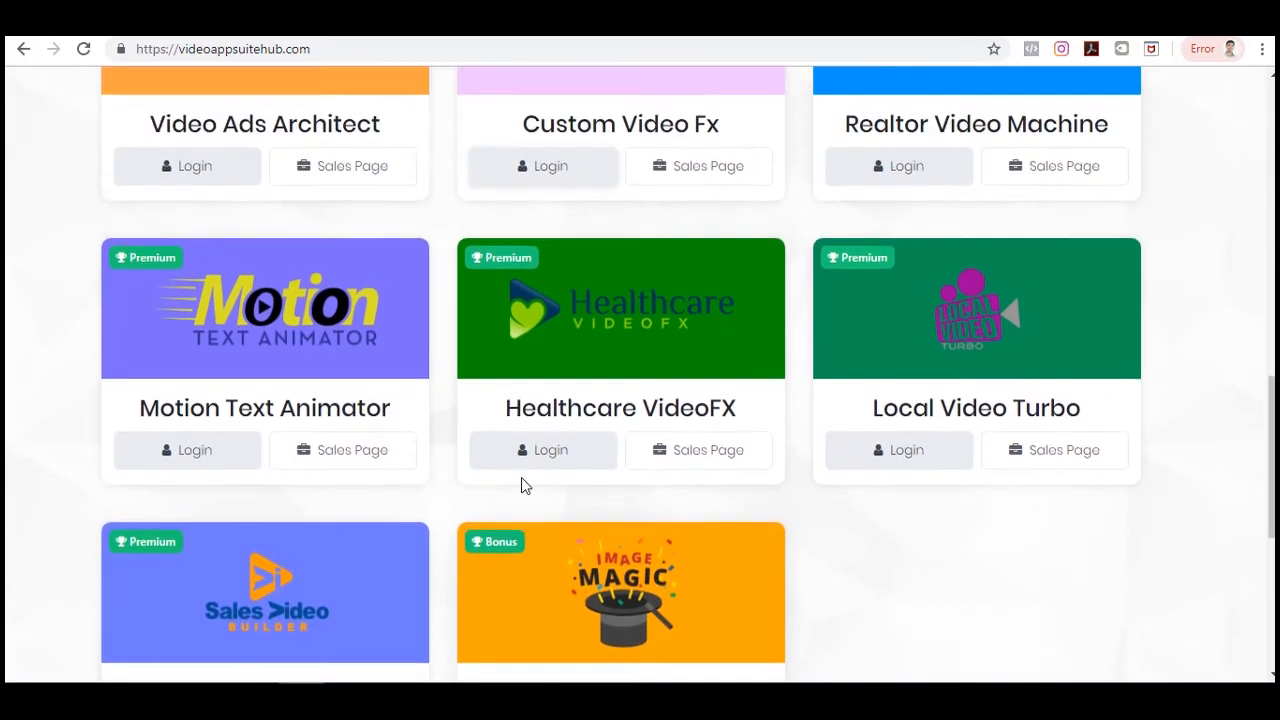
pyautogui.scroll(3, 610, 418)
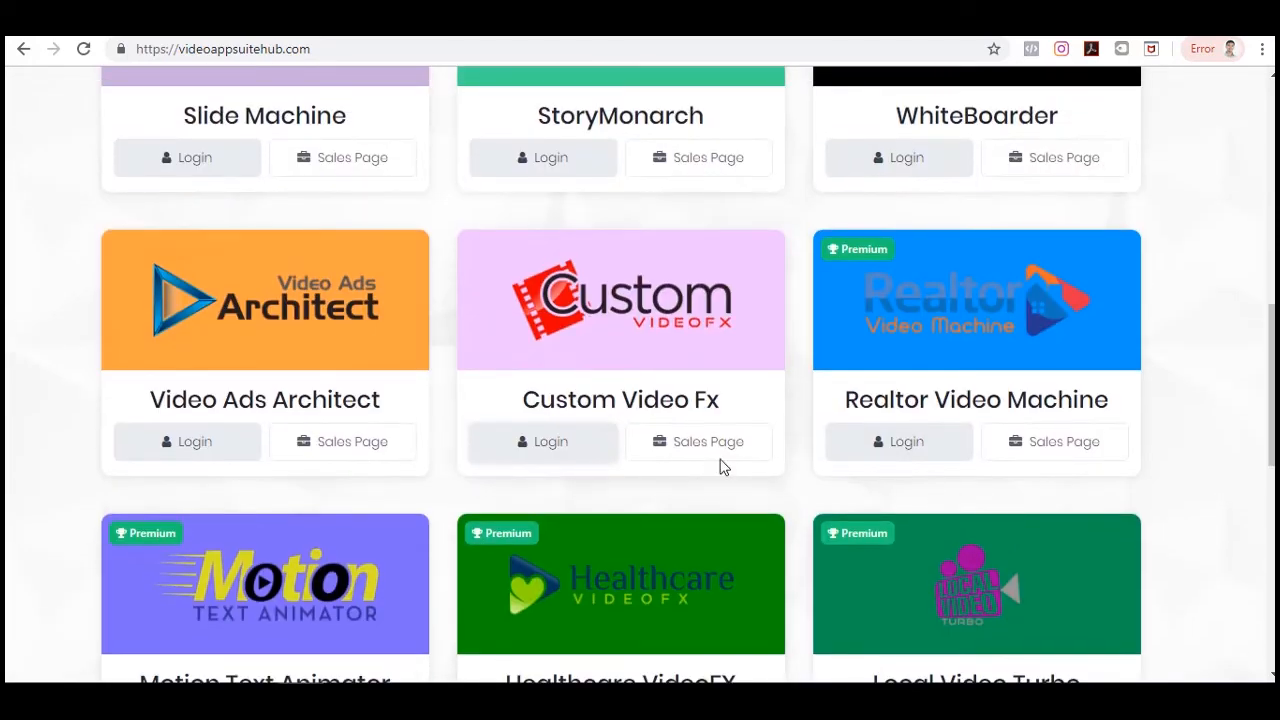
pyautogui.scroll(1, 1170, 332)
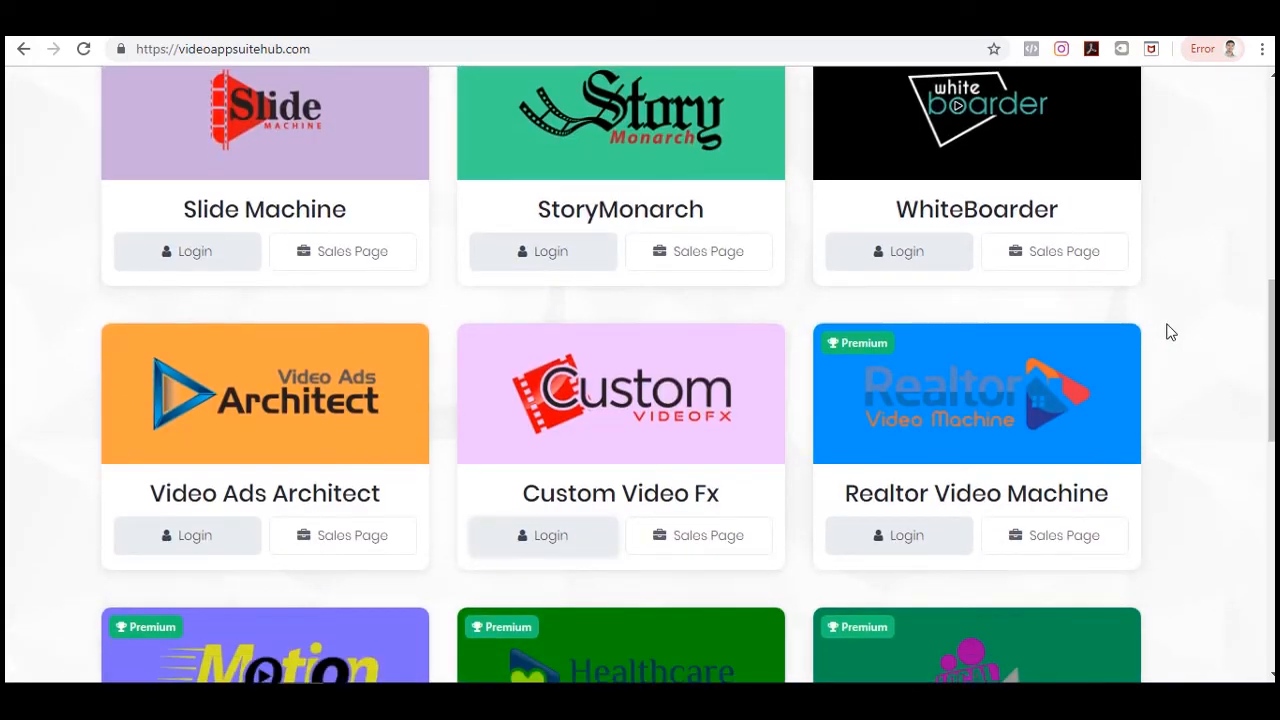
pyautogui.scroll(8, 1170, 332)
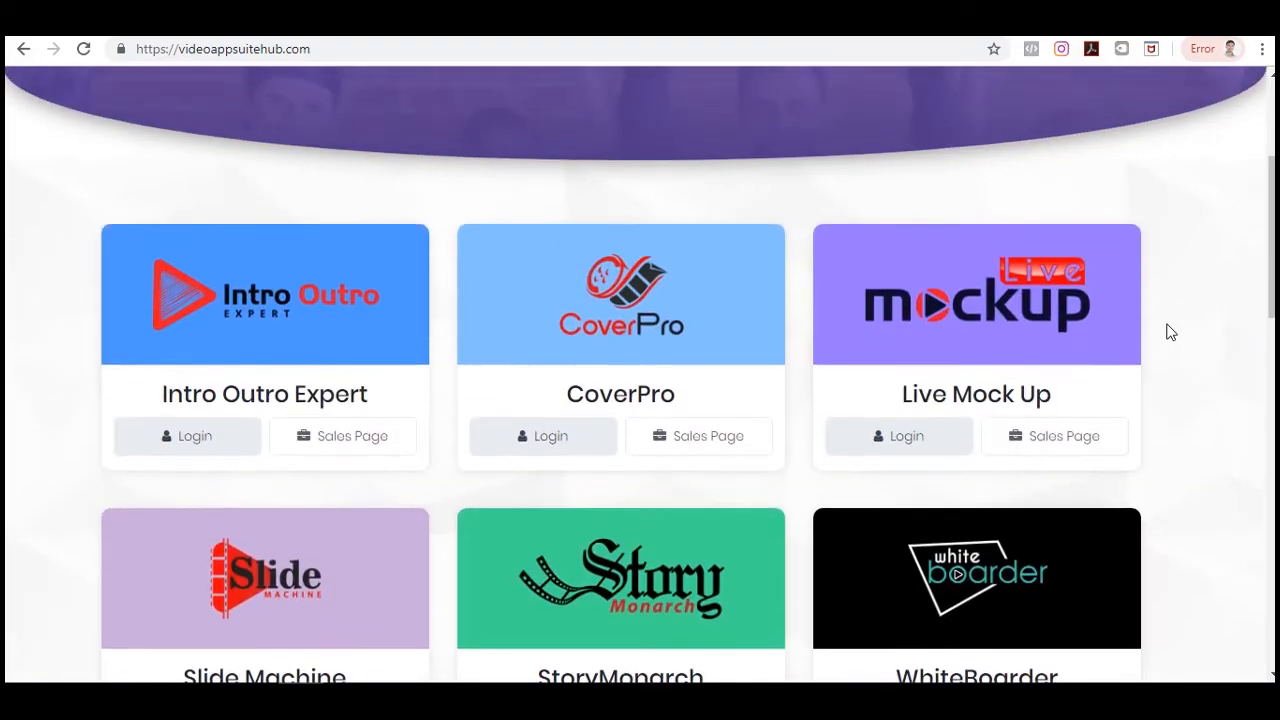
pyautogui.scroll(-10, 1168, 331)
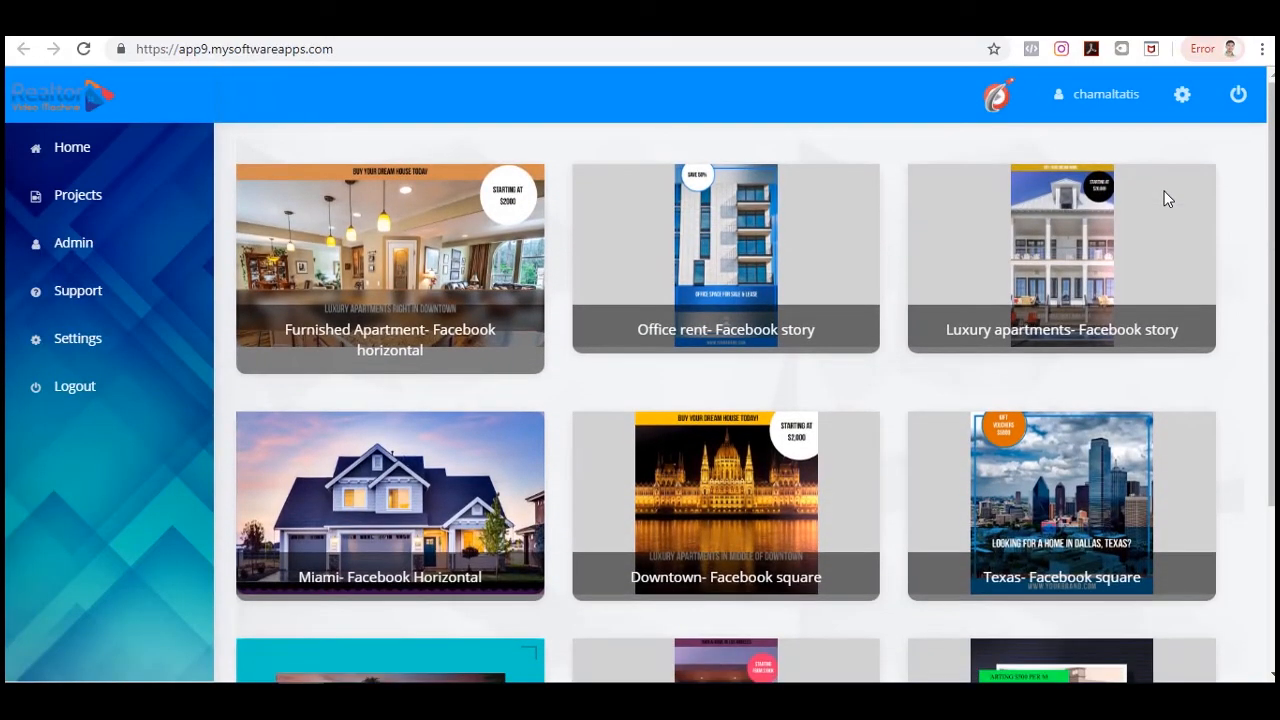
pyautogui.scroll(-3, 1255, 330)
pyautogui.scroll(3, 1256, 330)
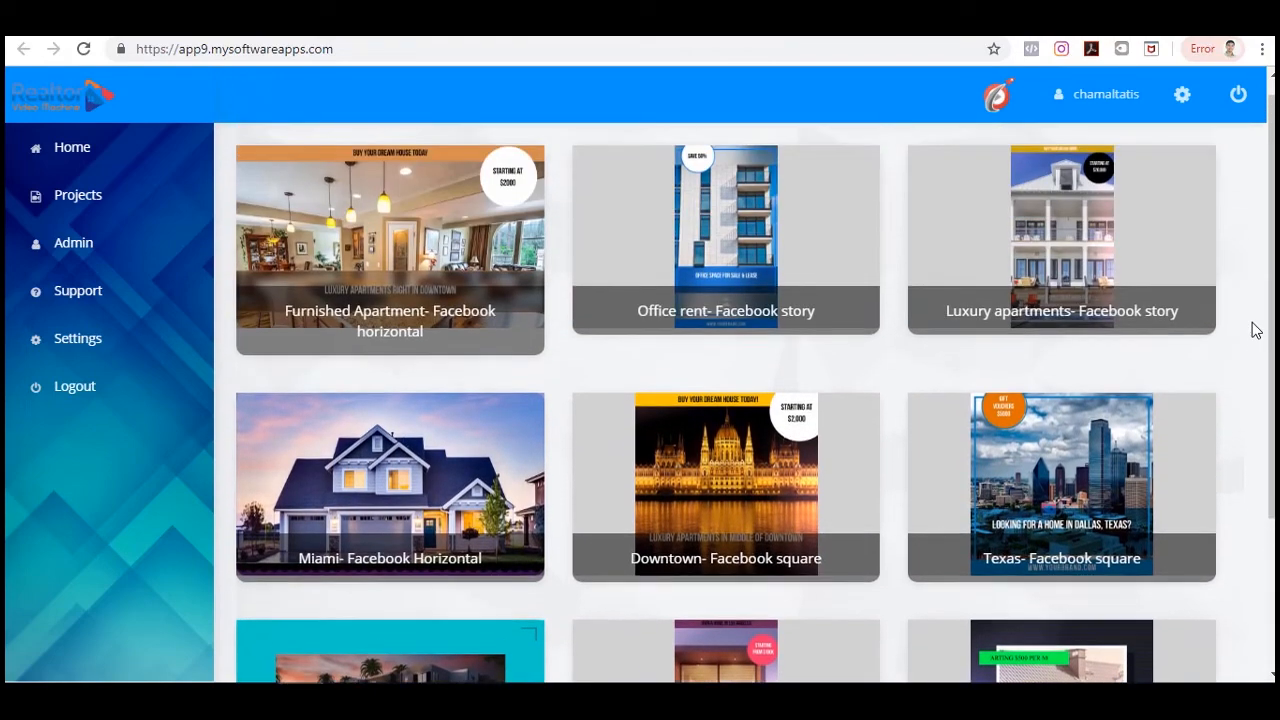
pyautogui.click(404, 237)
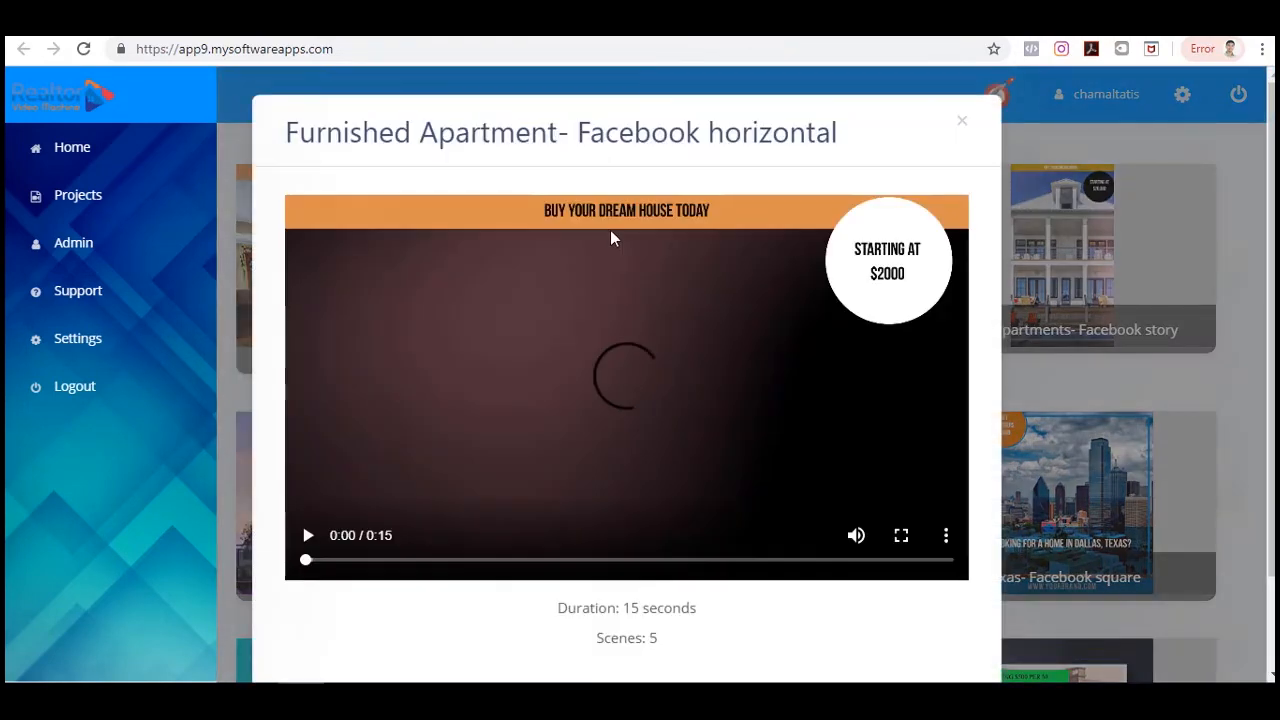
pyautogui.click(309, 537)
pyautogui.scroll(-2, 757, 449)
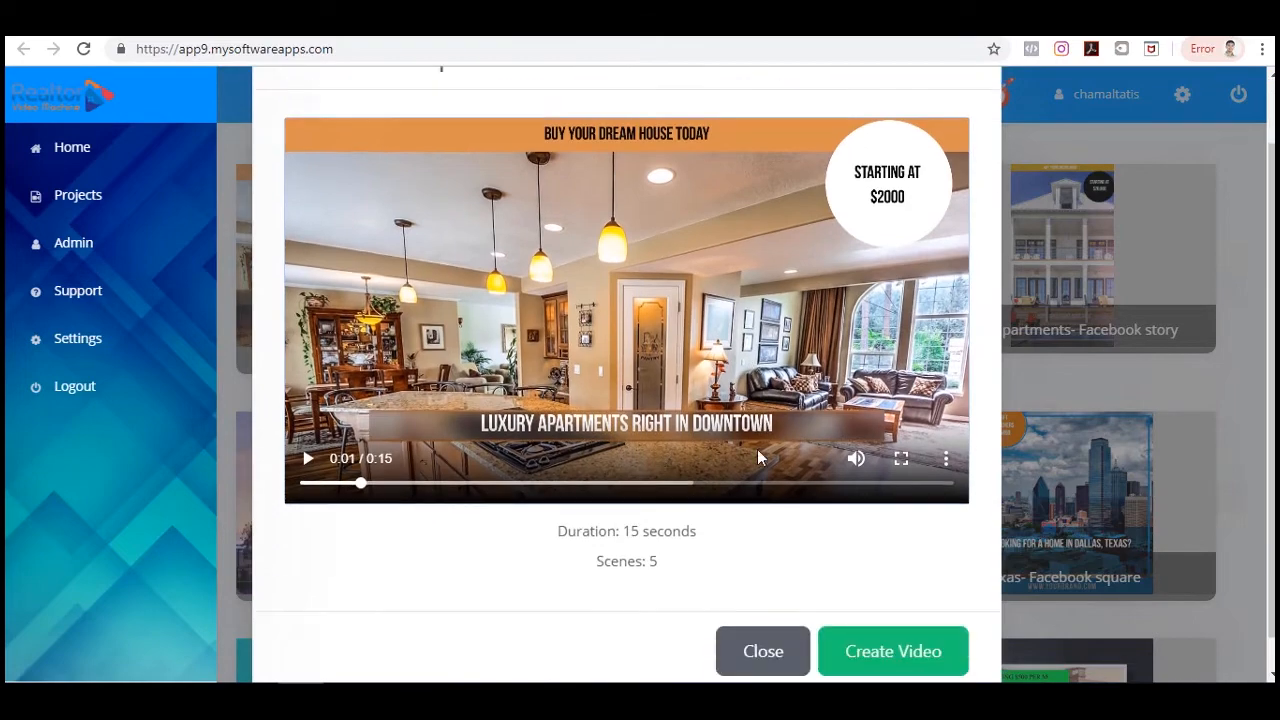
pyautogui.click(885, 628)
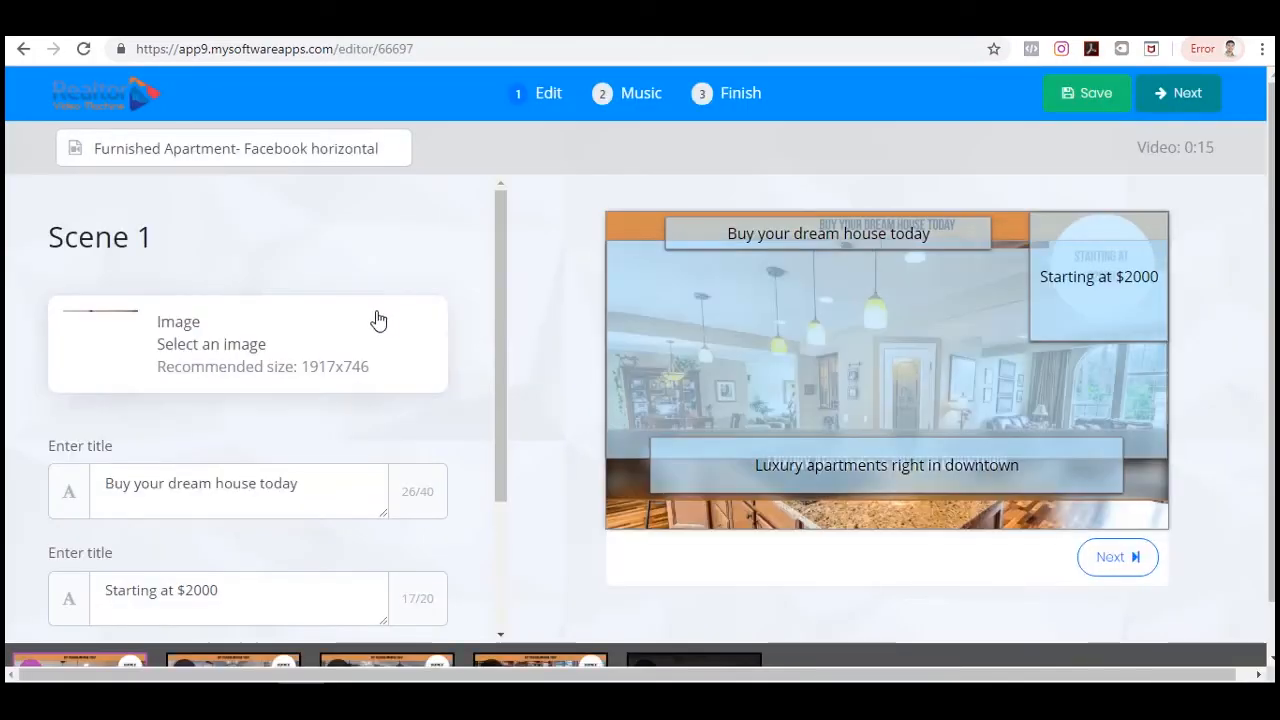
# Review Scene 1's image and title fields in the template editor.
pyautogui.scroll(-3, 383, 400)
pyautogui.scroll(3, 446, 410)
pyautogui.scroll(-3, 451, 414)
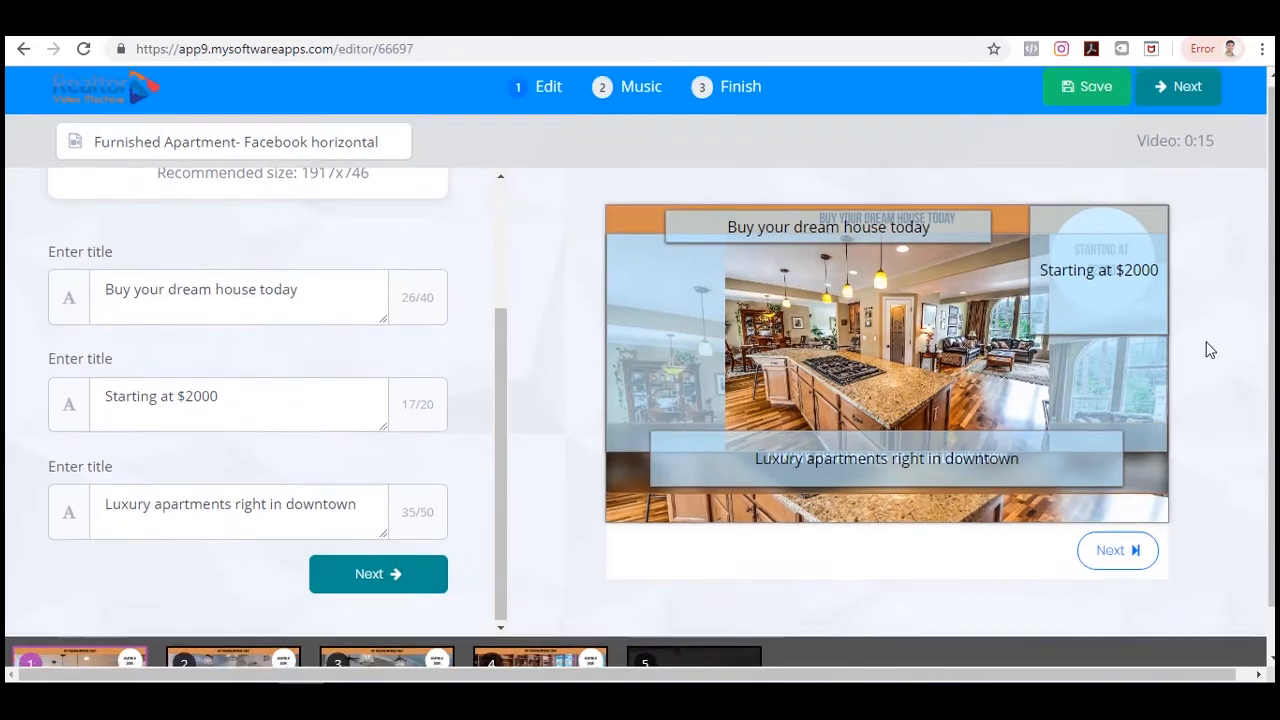
pyautogui.scroll(-1, 1206, 349)
pyautogui.scroll(1, 1206, 349)
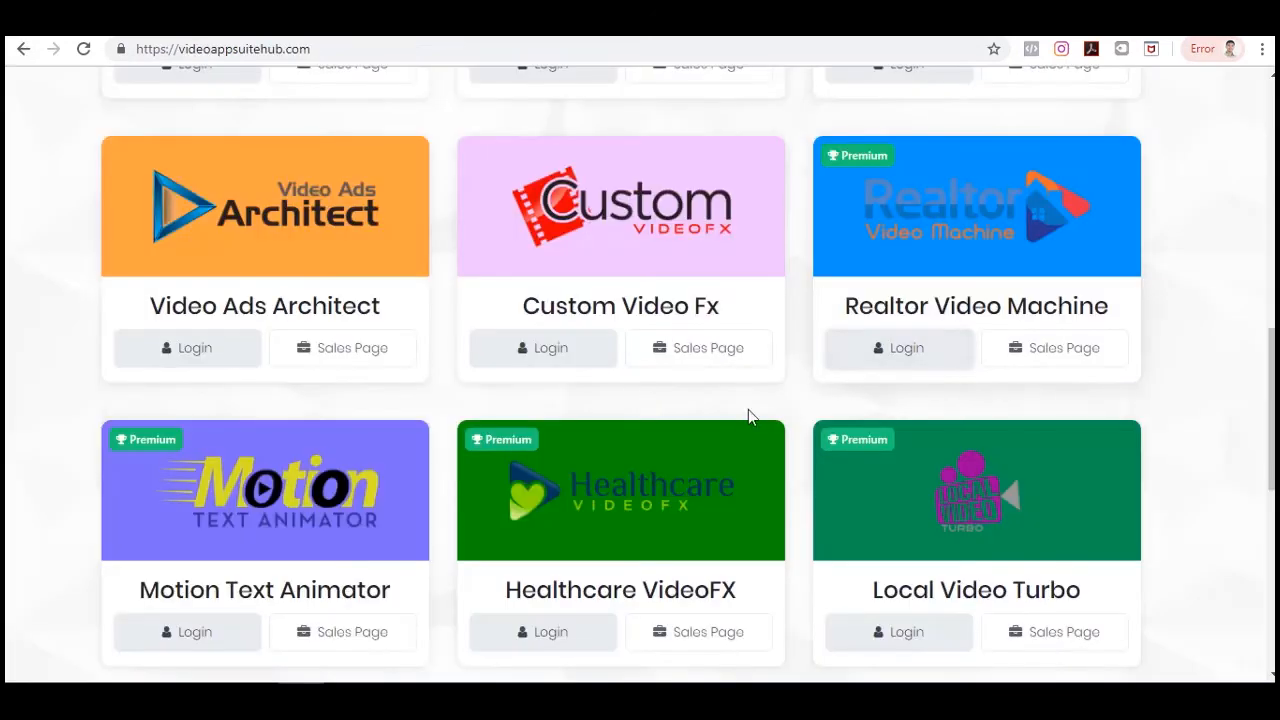
pyautogui.scroll(-3, 748, 416)
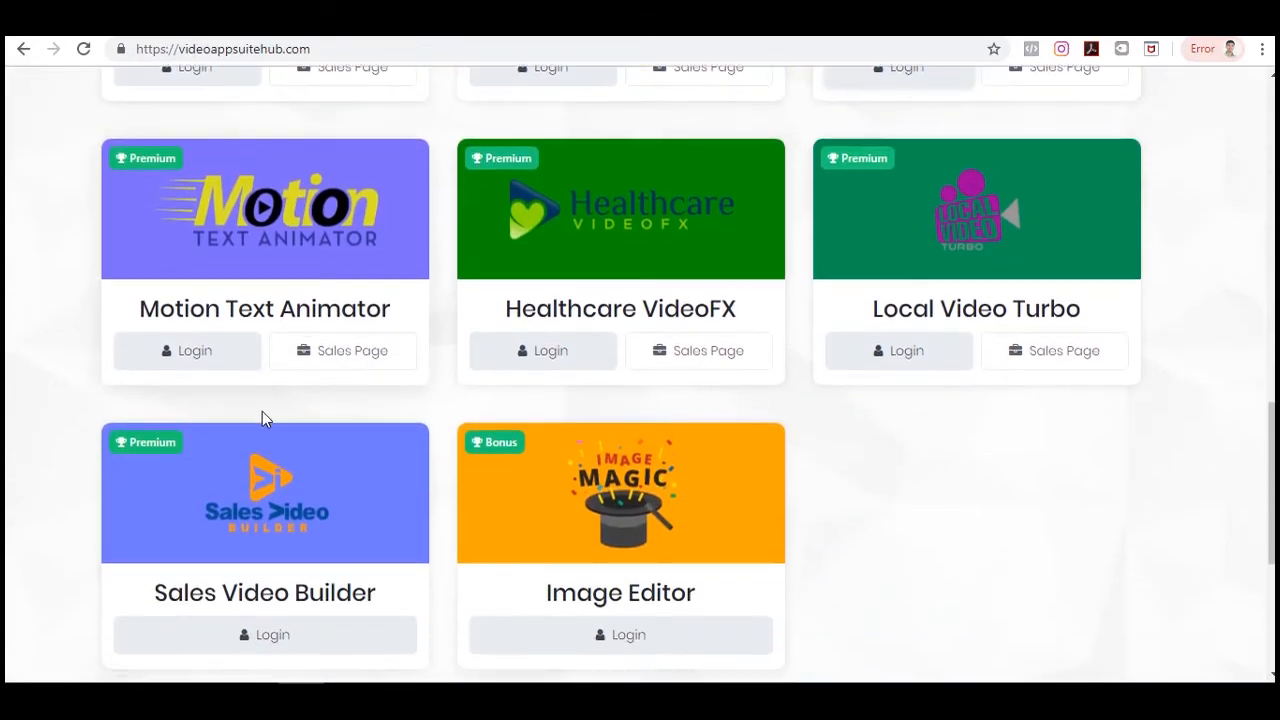
# Open Motion Text Animator and start a video from the 'Ultra typo on a notebook' template.
pyautogui.rightClick(205, 351)
pyautogui.click(273, 366)
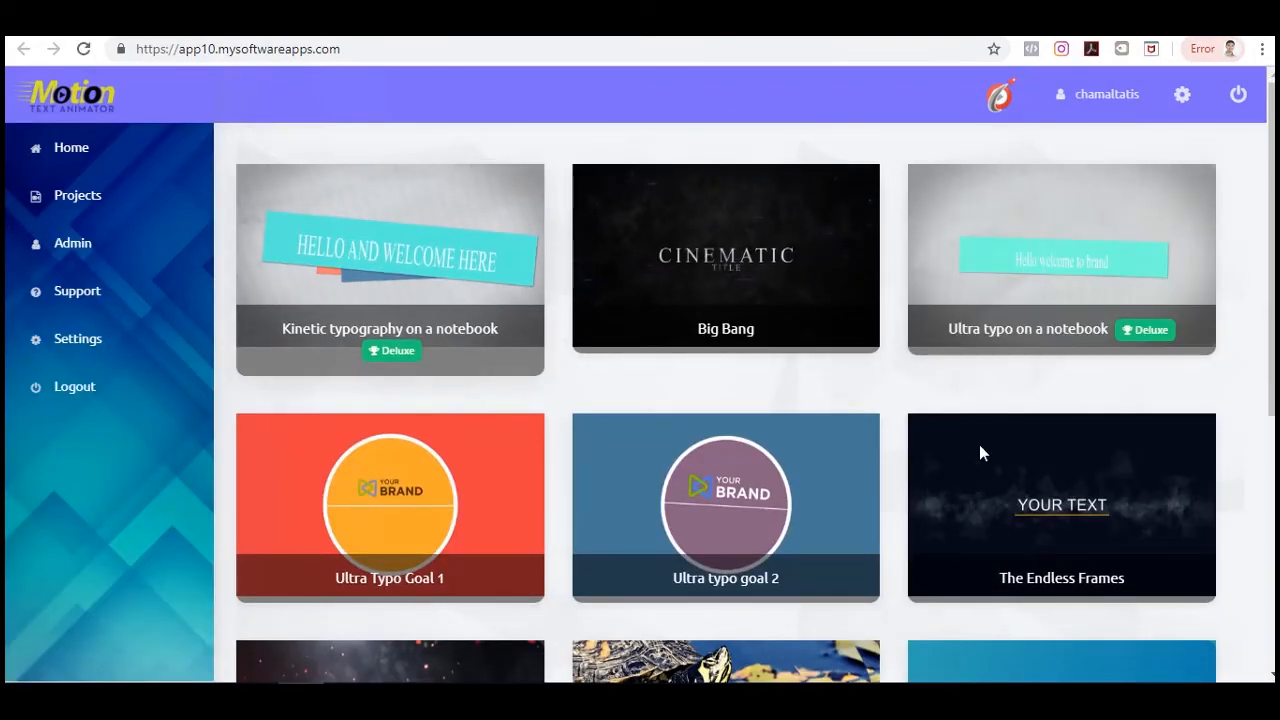
pyautogui.scroll(-3, 1028, 466)
pyautogui.scroll(3, 1131, 457)
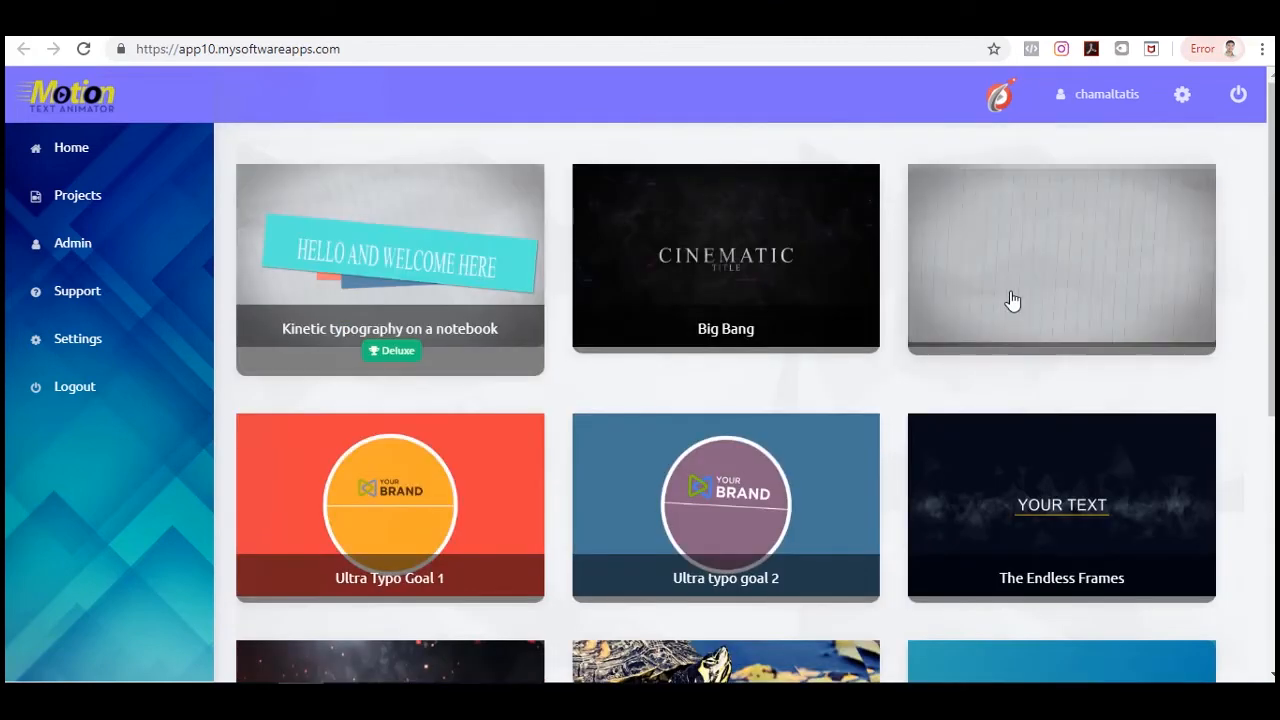
pyautogui.click(1100, 266)
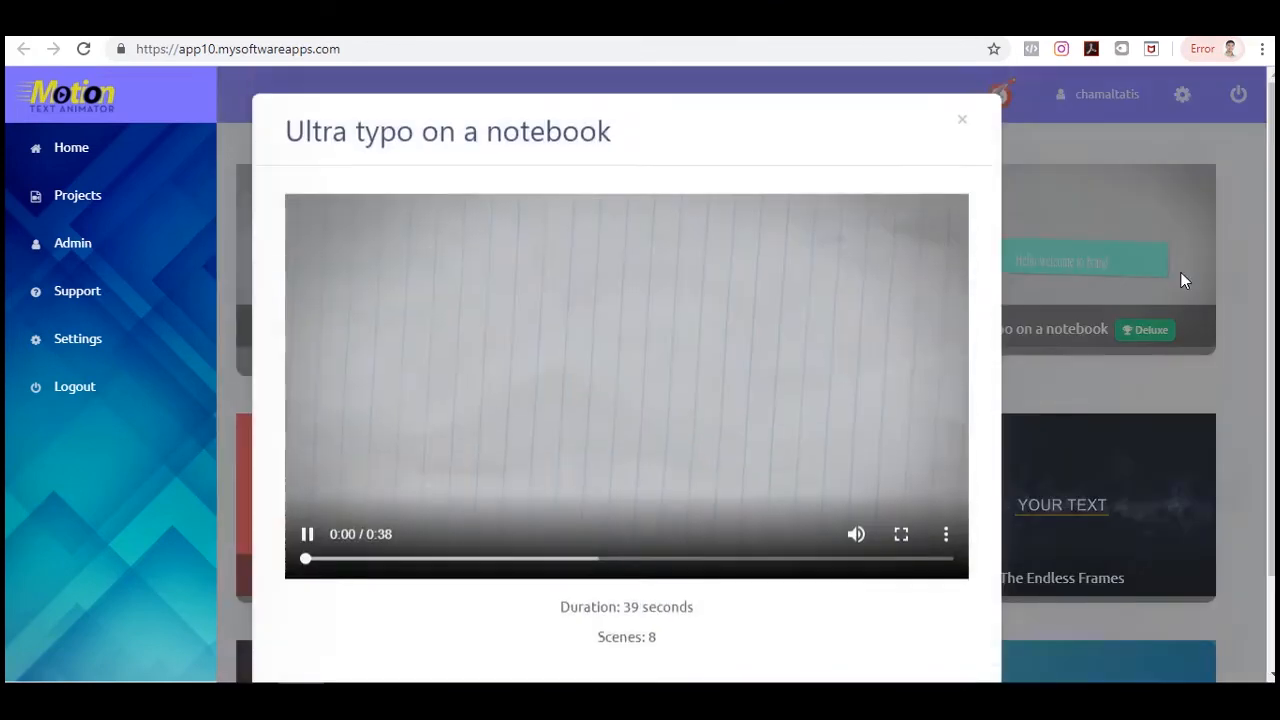
pyautogui.scroll(-1, 698, 314)
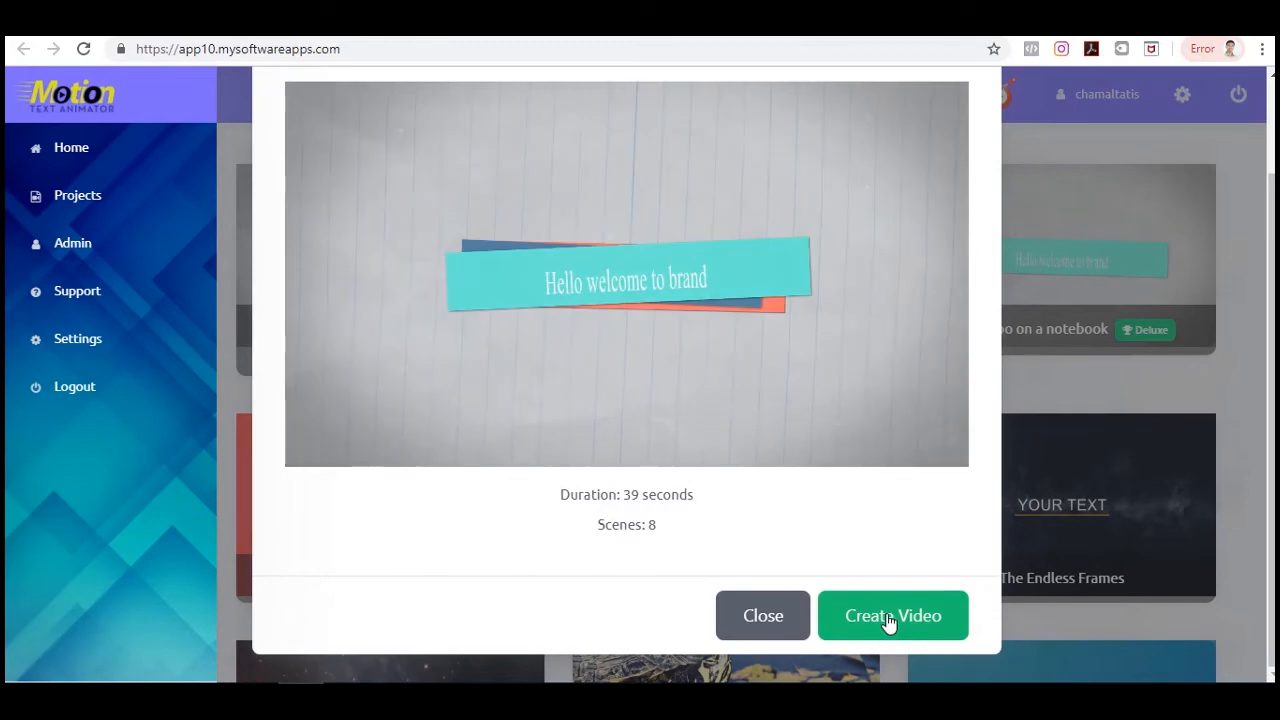
pyautogui.click(889, 617)
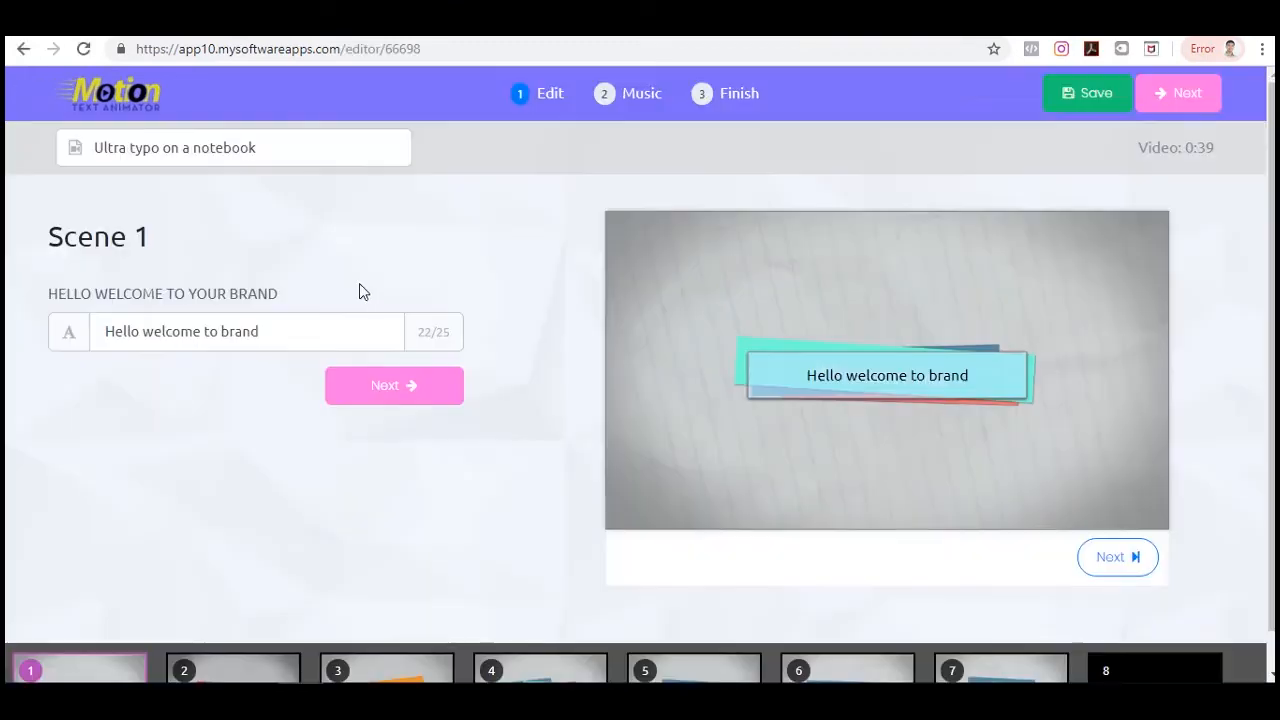
pyautogui.scroll(-1, 363, 287)
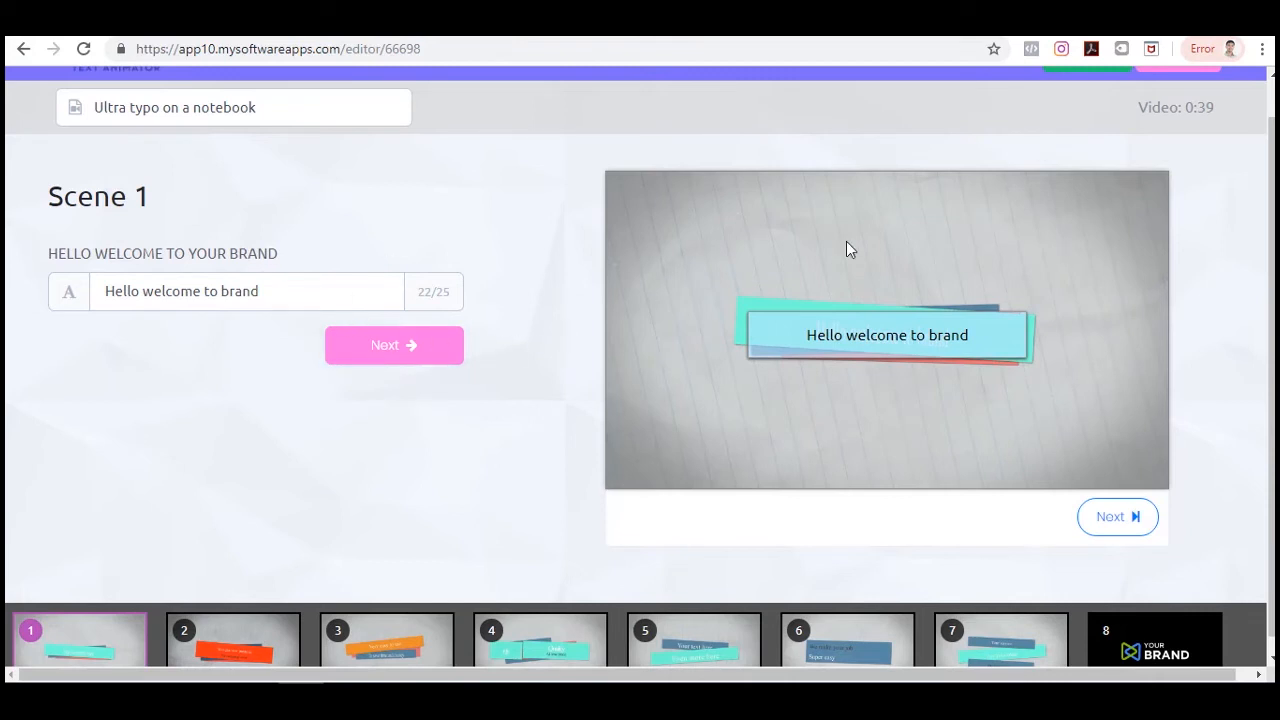
# Step through the Motion Text Animator template's scenes in the preview.
pyautogui.click(1128, 526)
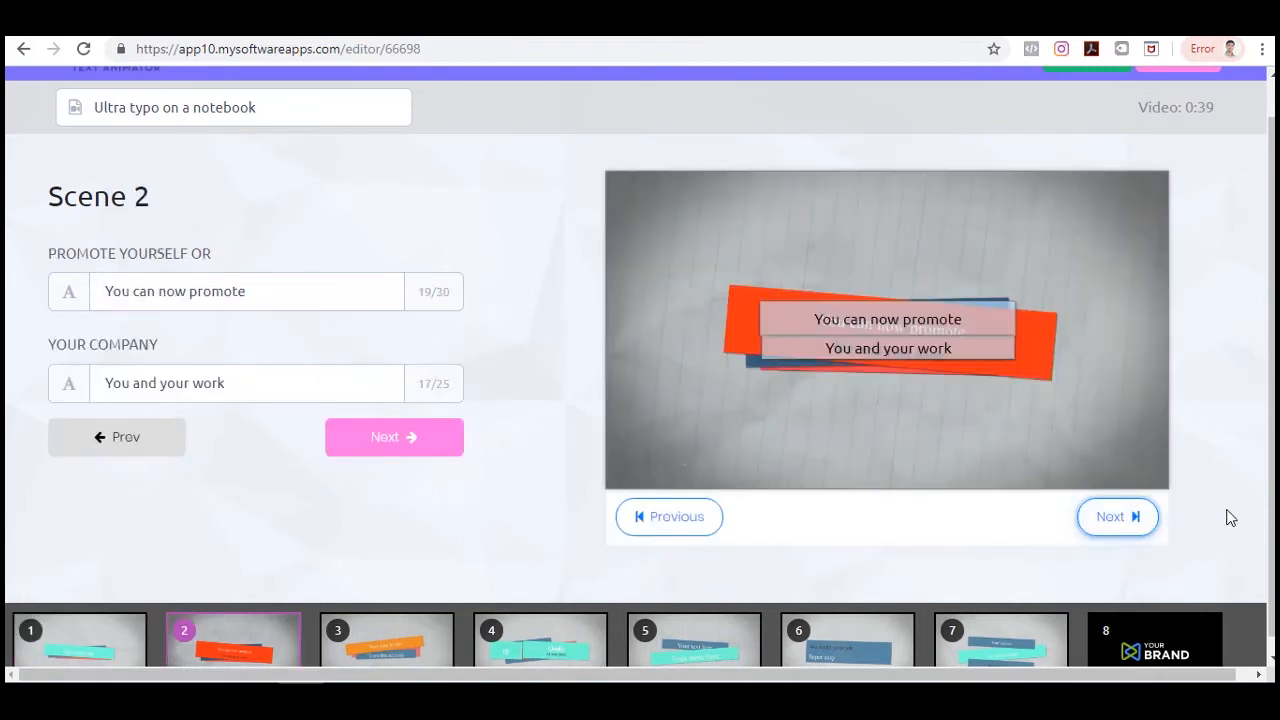
pyautogui.doubleClick(1132, 517)
pyautogui.click(1126, 519)
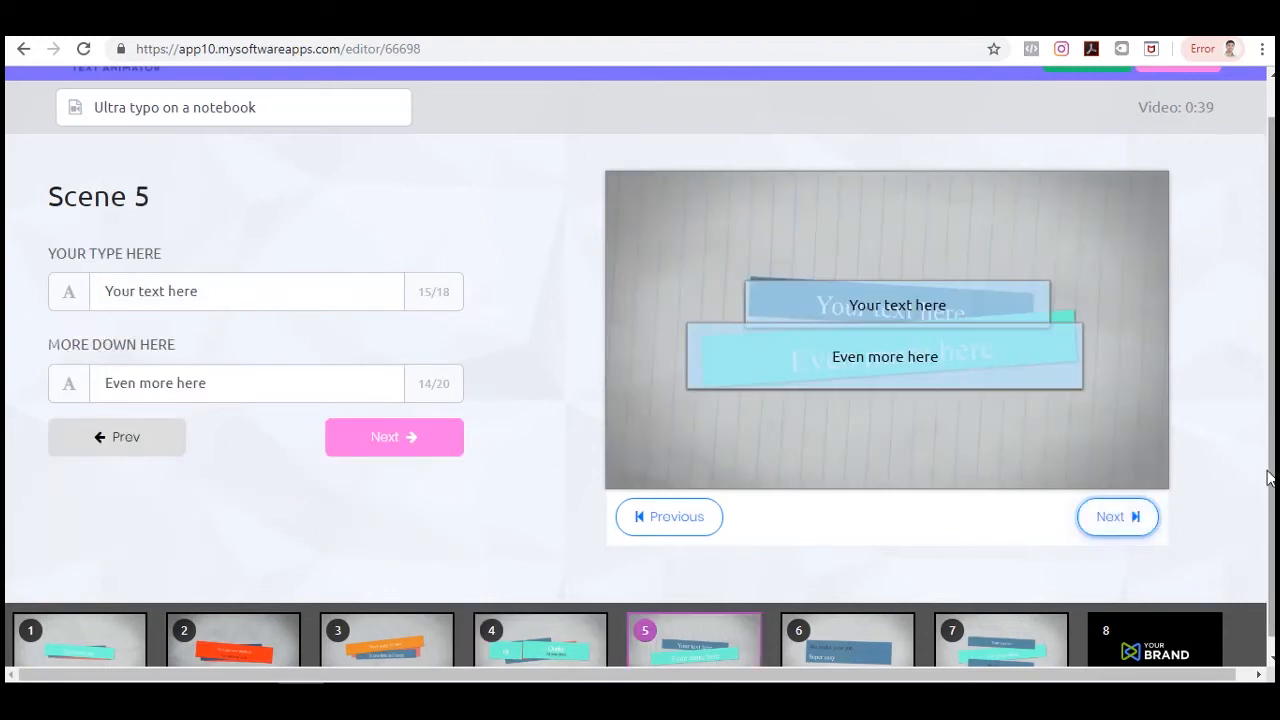
pyautogui.scroll(-1, 1268, 478)
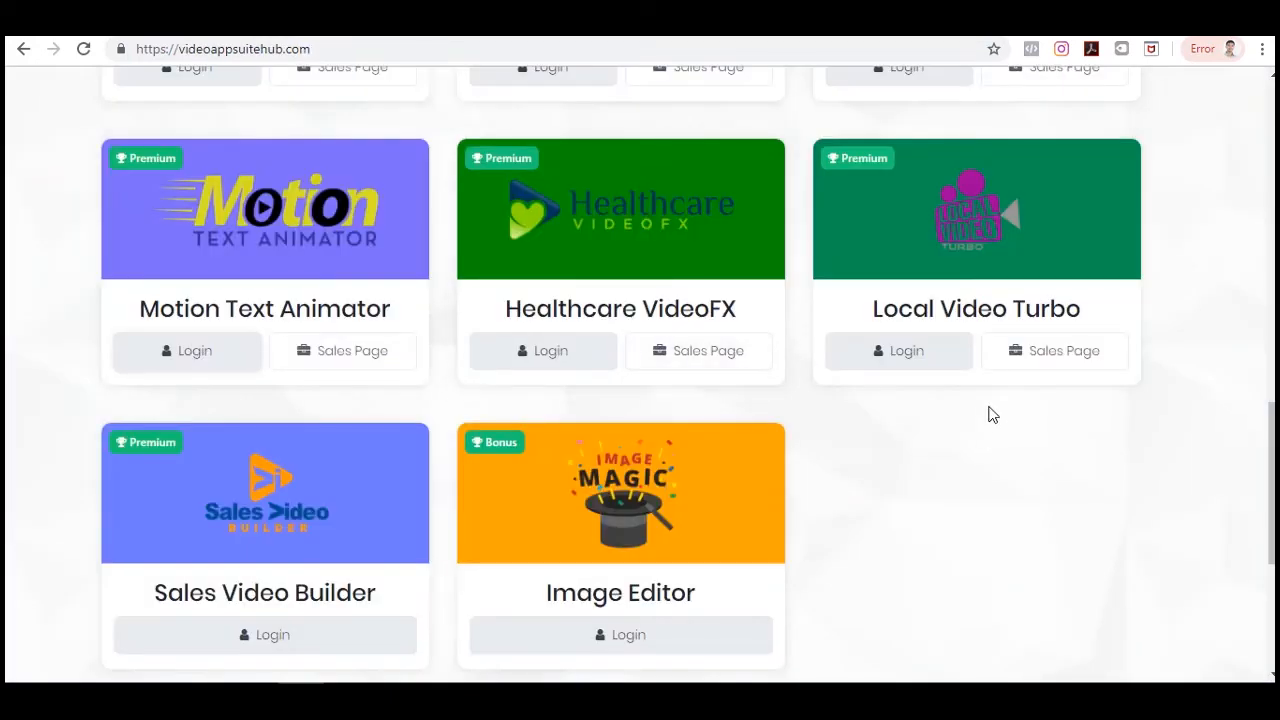
pyautogui.scroll(1, 992, 415)
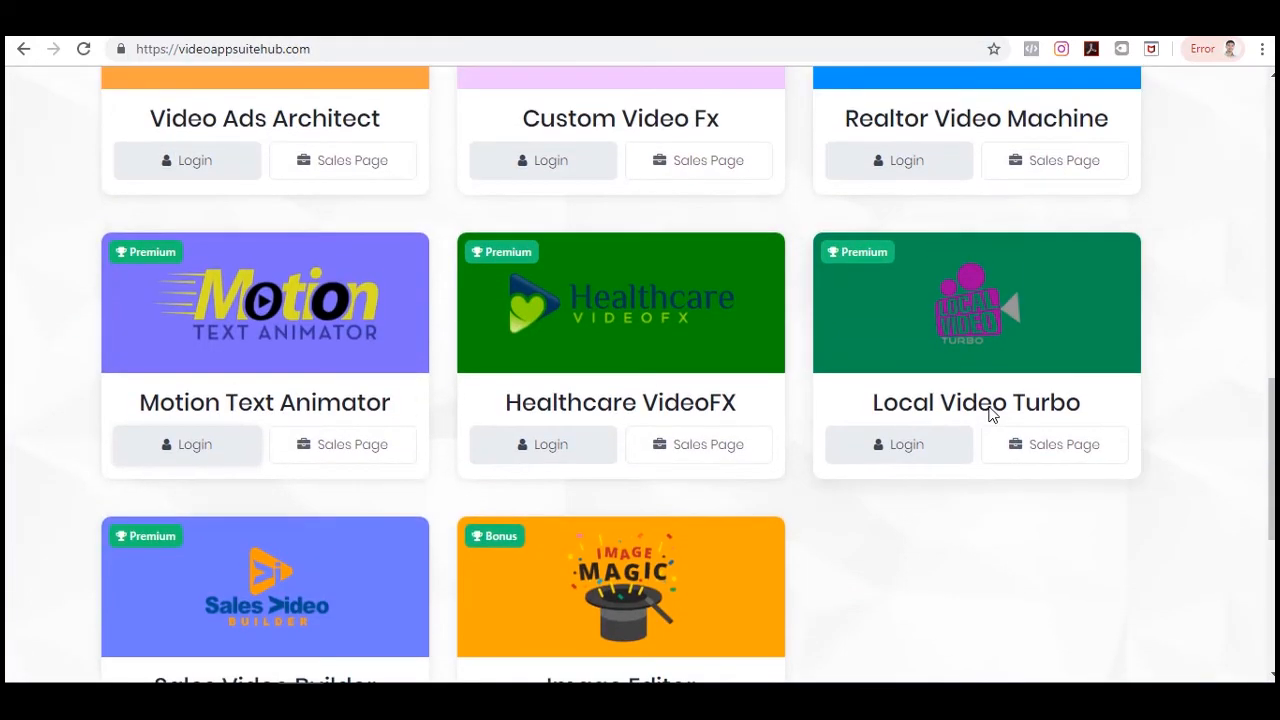
# Open Healthcare VideoFX in a new tab and browse its templates.
pyautogui.scroll(-1, 992, 415)
pyautogui.rightClick(529, 356)
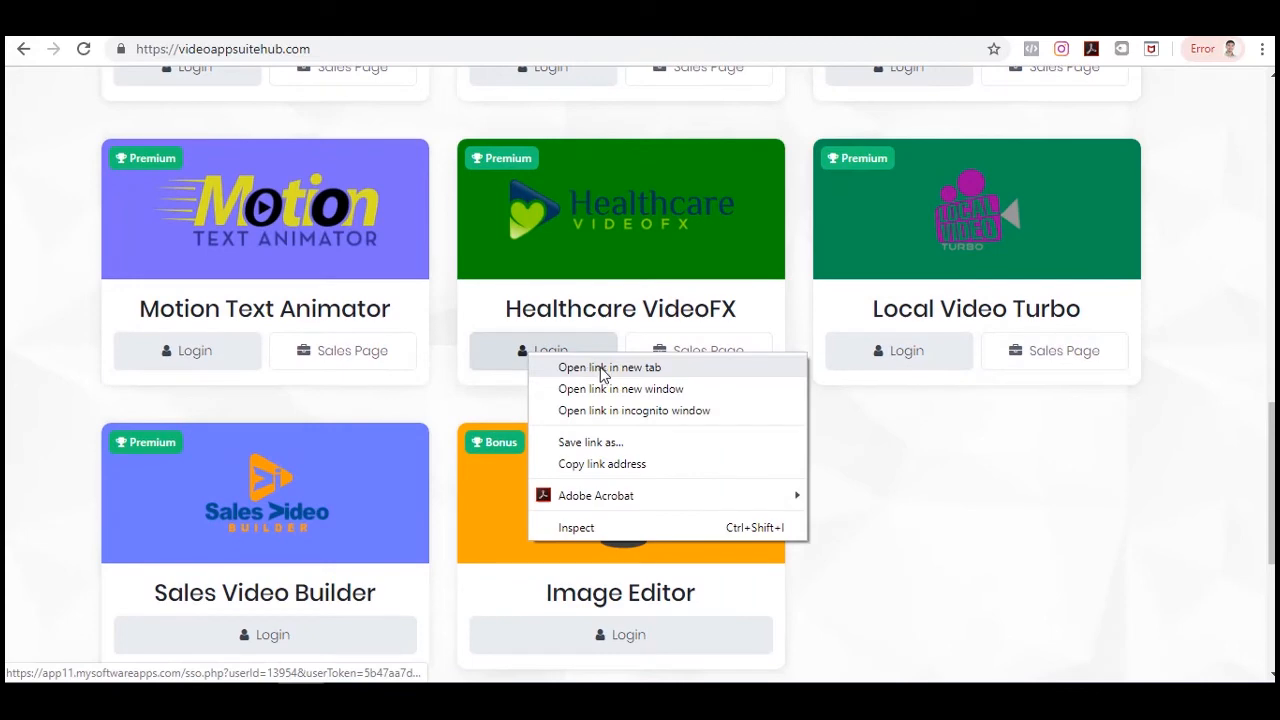
pyautogui.click(629, 368)
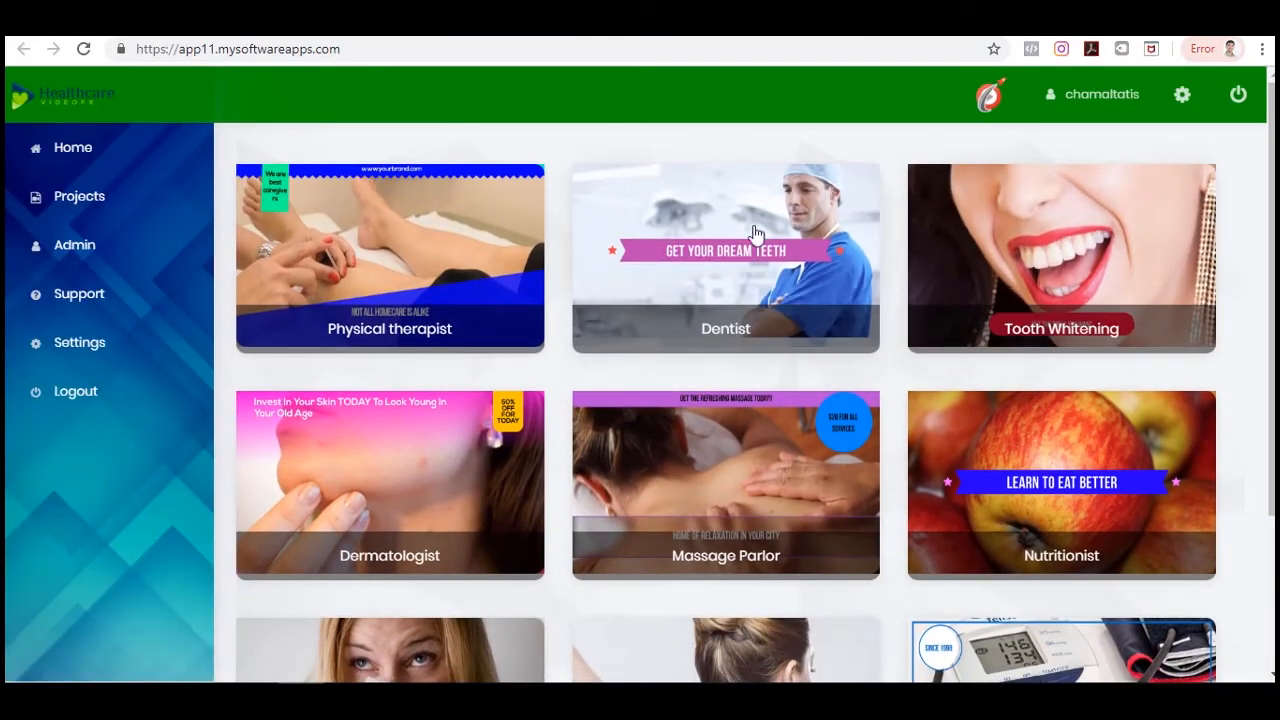
pyautogui.scroll(-2, 970, 398)
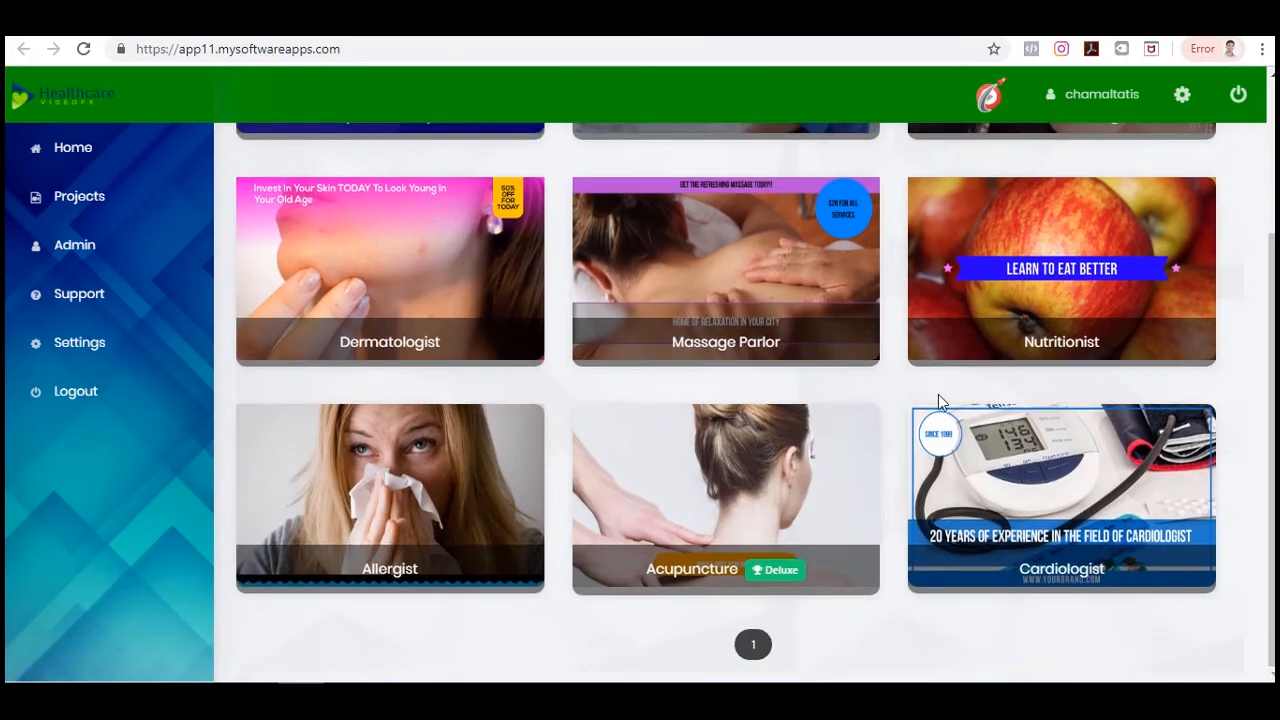
pyautogui.scroll(2, 950, 410)
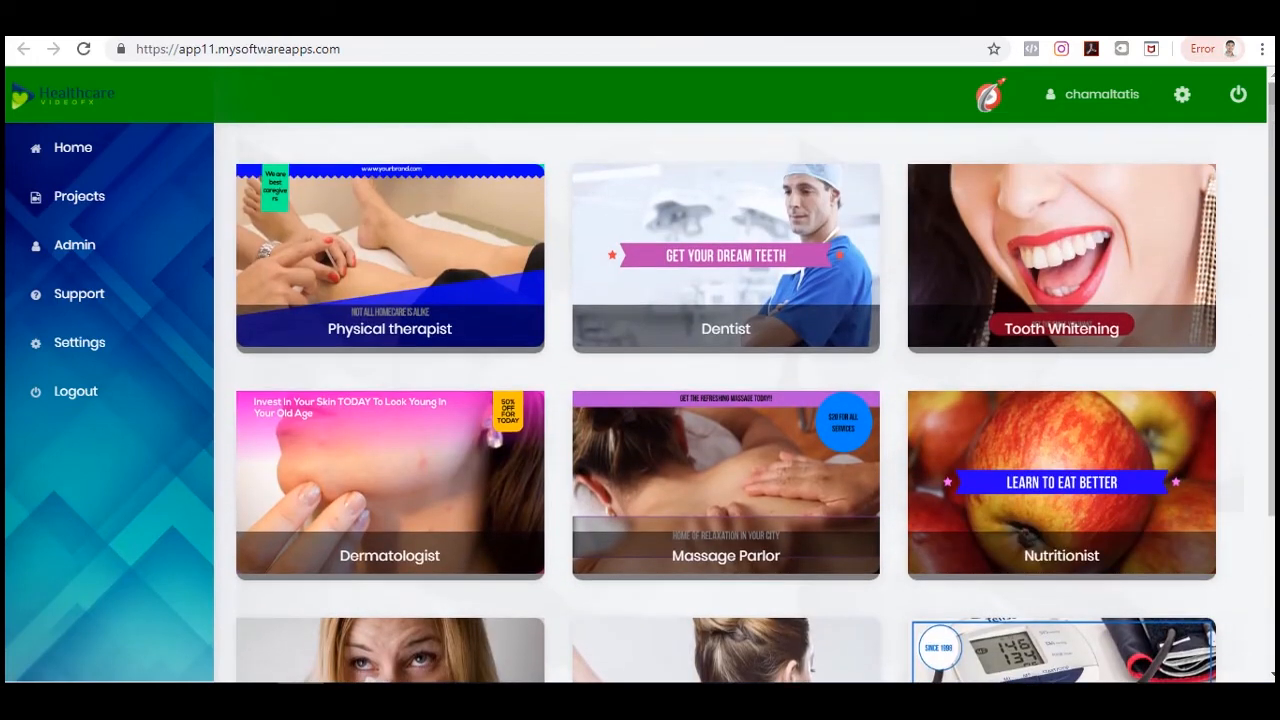
pyautogui.moveTo(1200, 429)
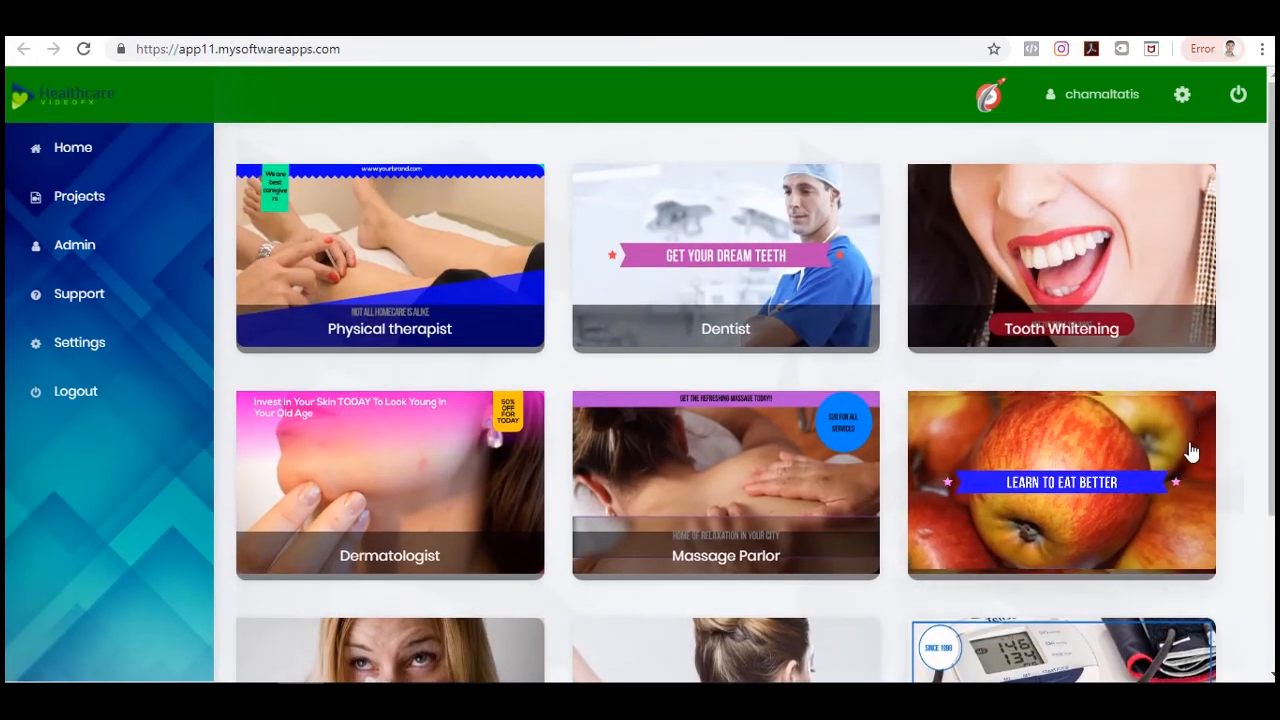
pyautogui.scroll(-2, 1192, 452)
pyautogui.scroll(2, 1023, 457)
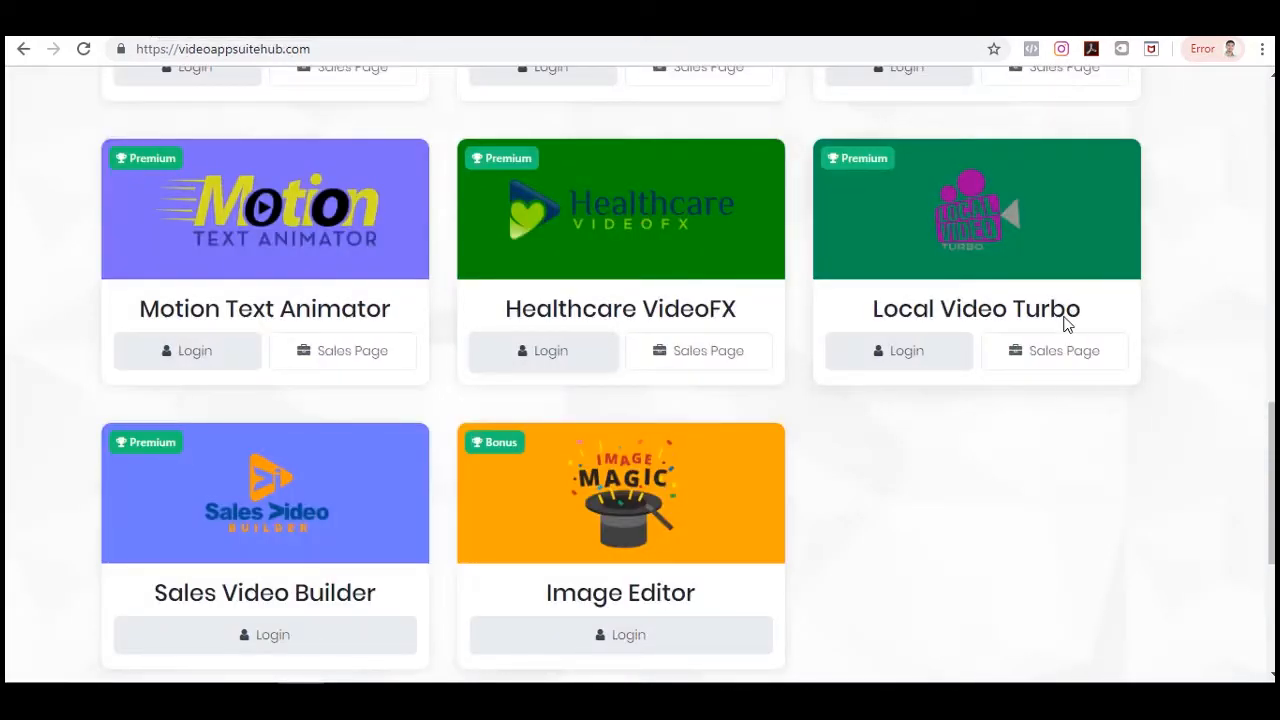
# Open Local Video Turbo in a new tab and browse its templates.
pyautogui.rightClick(928, 352)
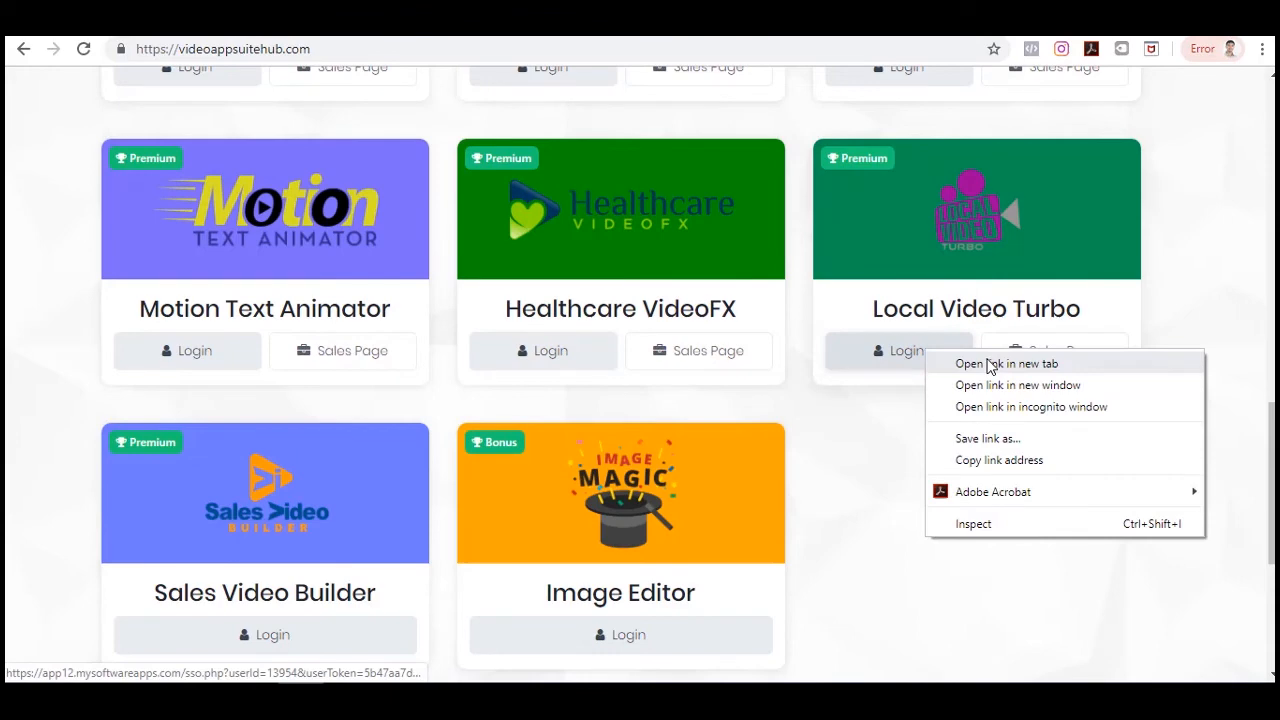
pyautogui.click(990, 366)
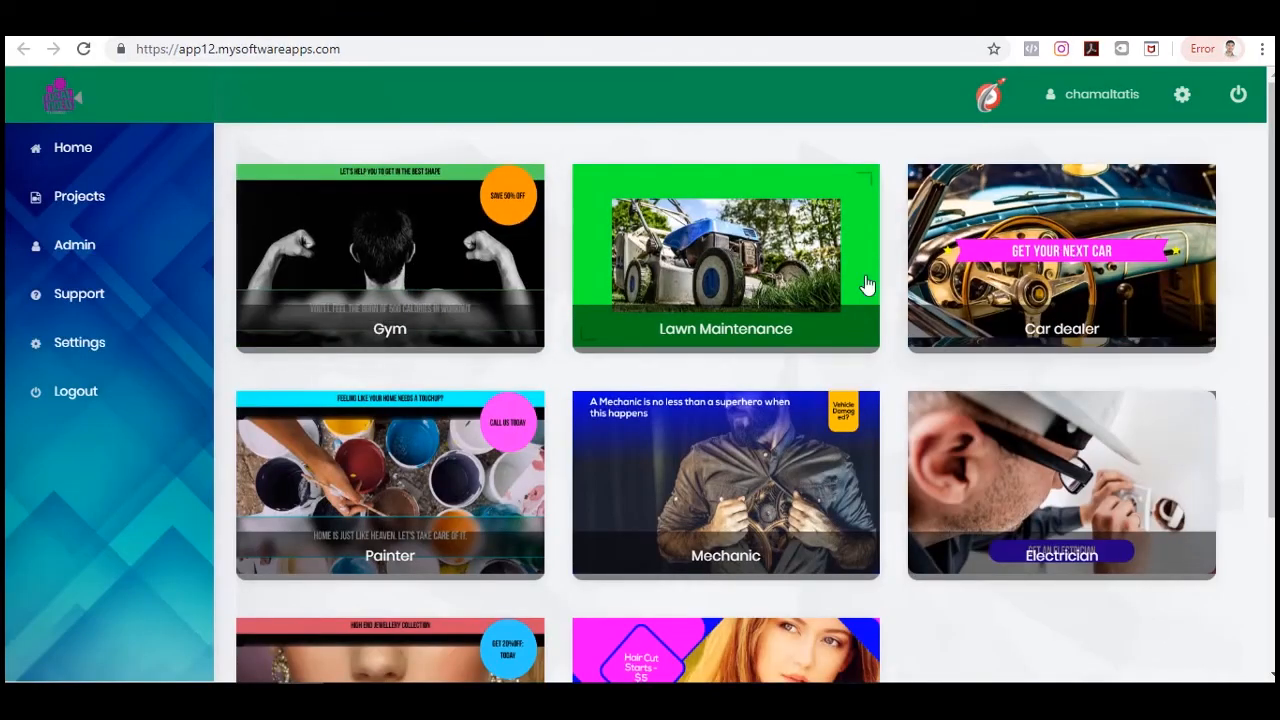
pyautogui.scroll(-3, 860, 425)
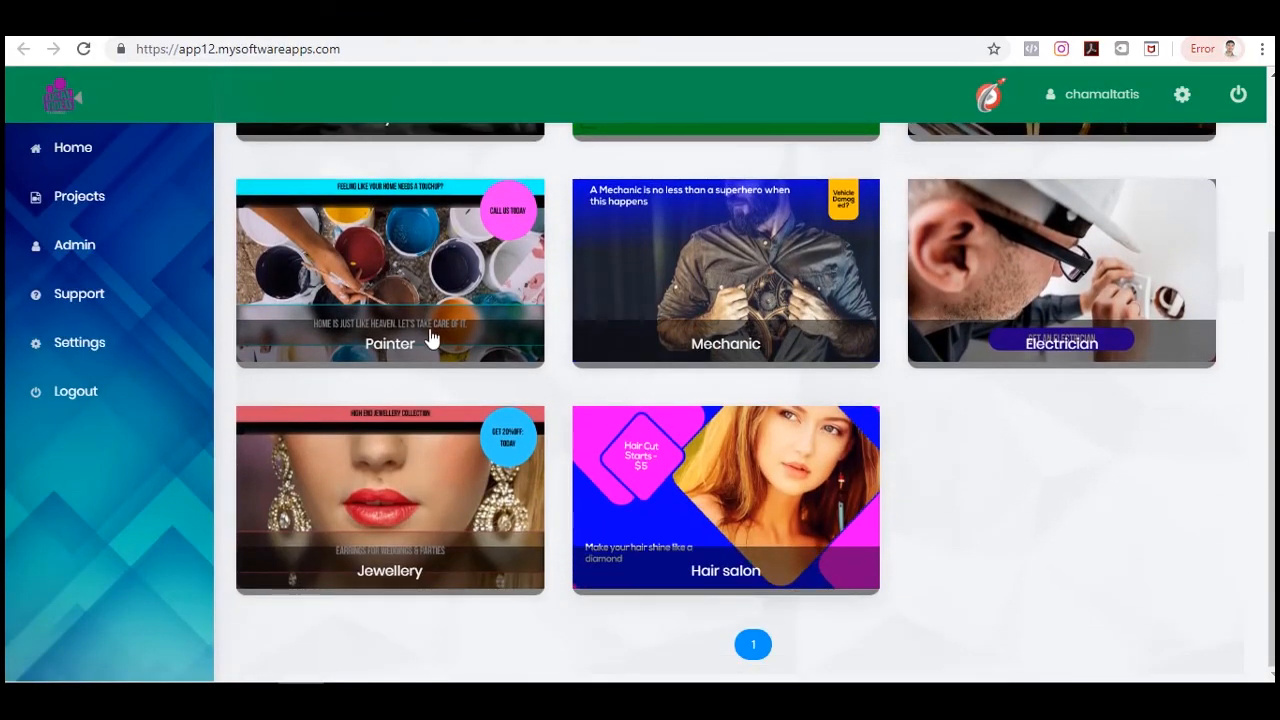
pyautogui.click(700, 20)
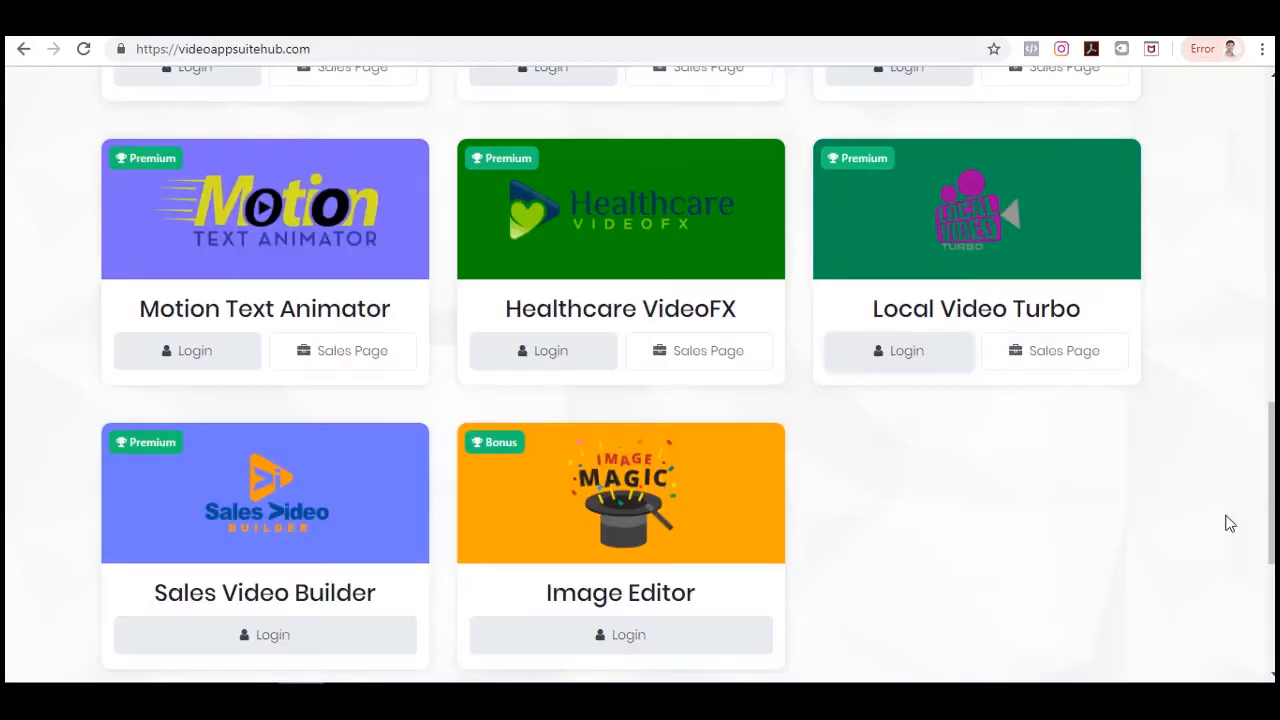
# Open Sales Video Builder in a new tab and browse its templates.
pyautogui.rightClick(294, 636)
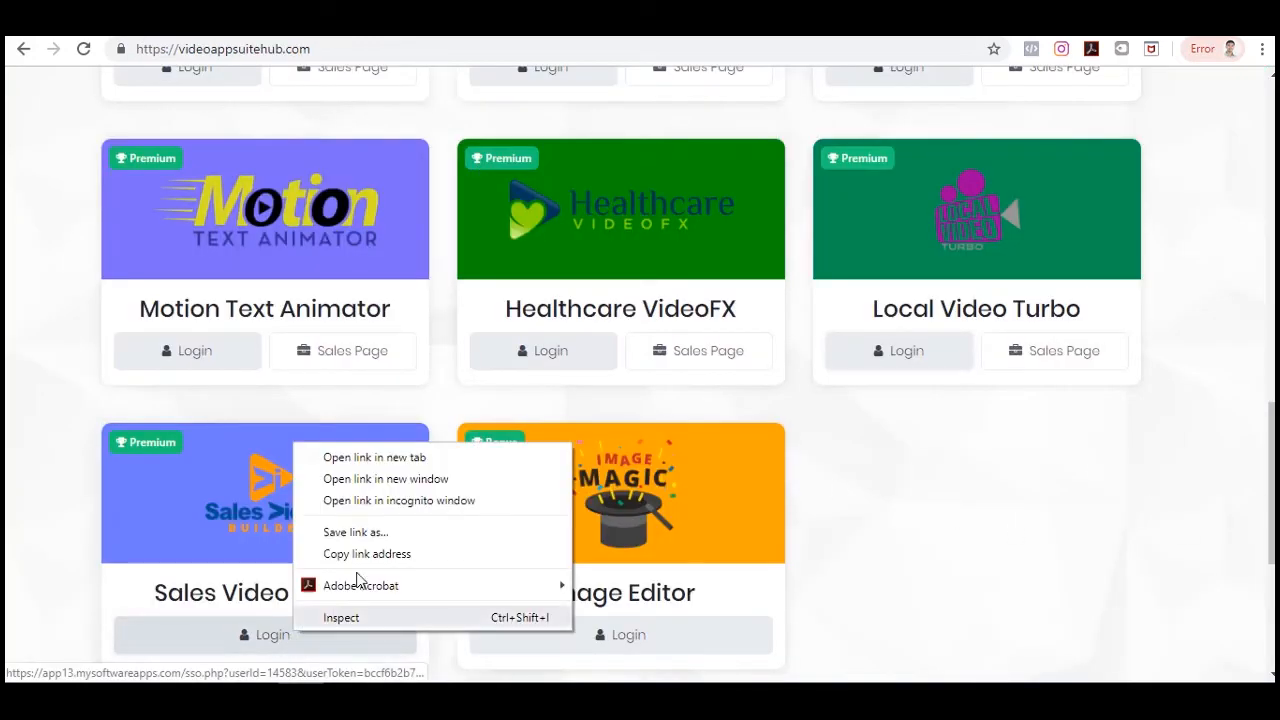
pyautogui.click(424, 460)
pyautogui.click(1196, 20)
pyautogui.scroll(-3, 1222, 348)
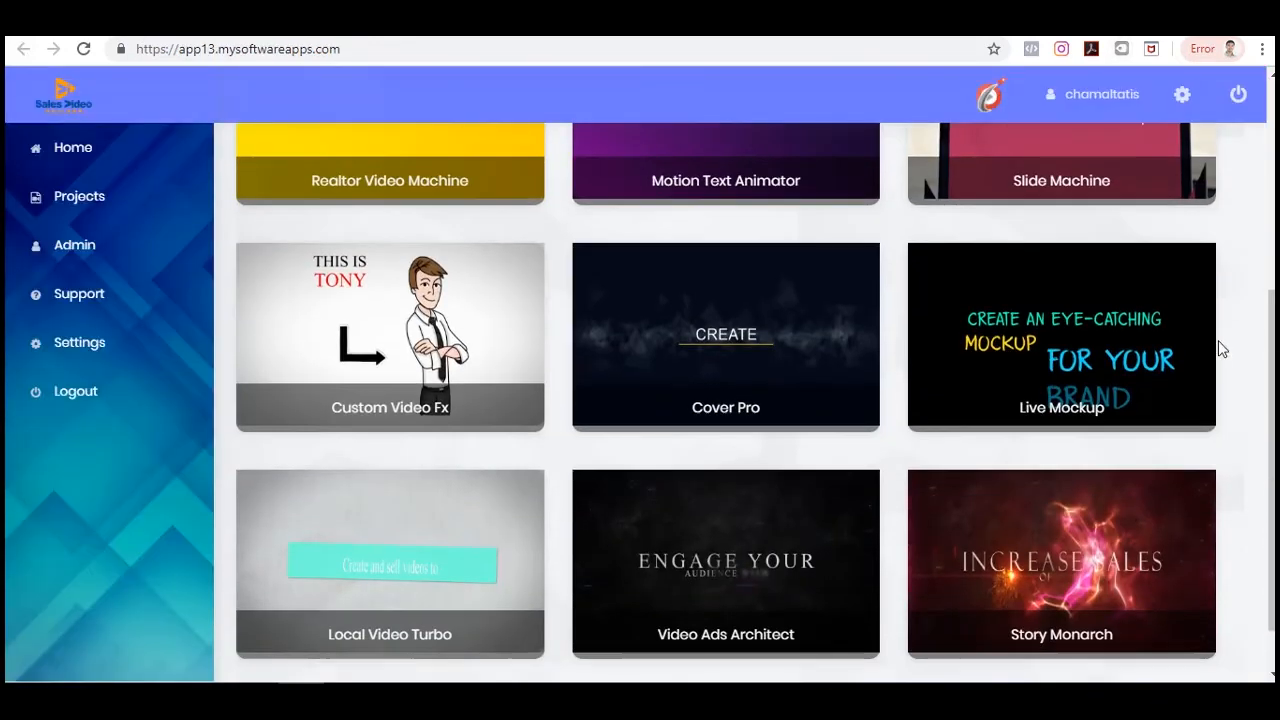
pyautogui.scroll(-1, 1218, 348)
pyautogui.scroll(5, 1218, 348)
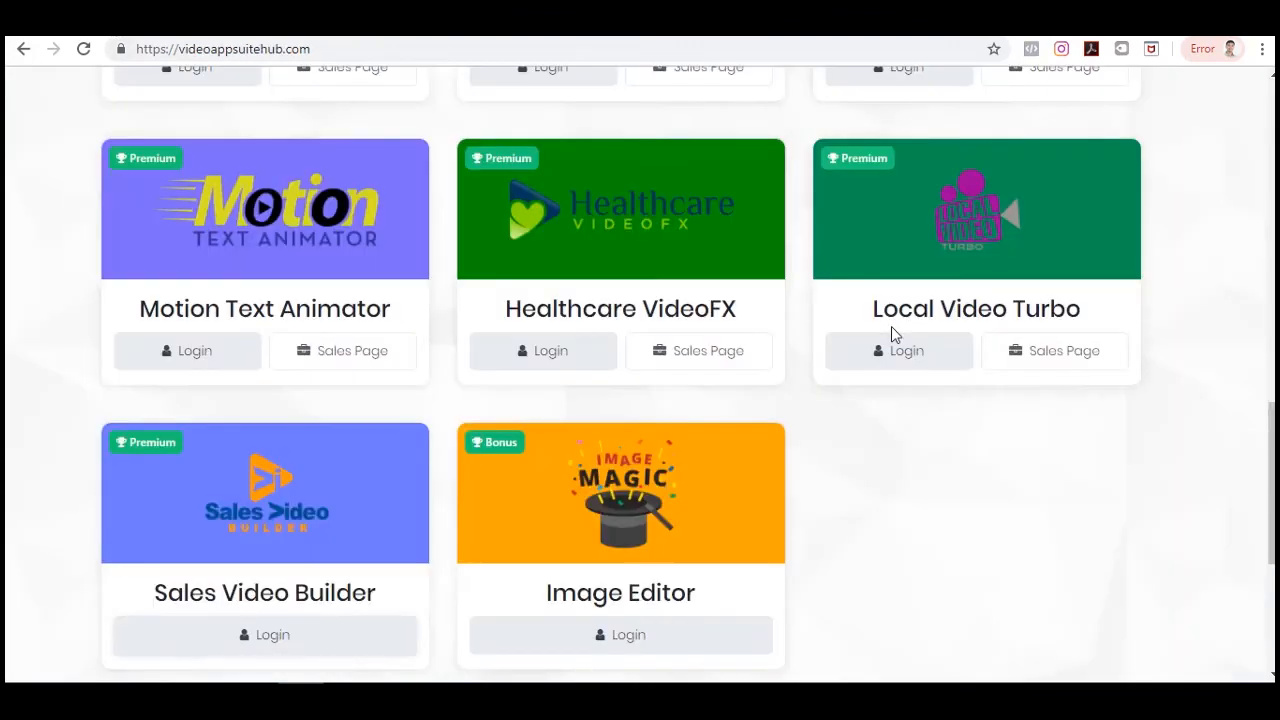
pyautogui.scroll(-1, 891, 334)
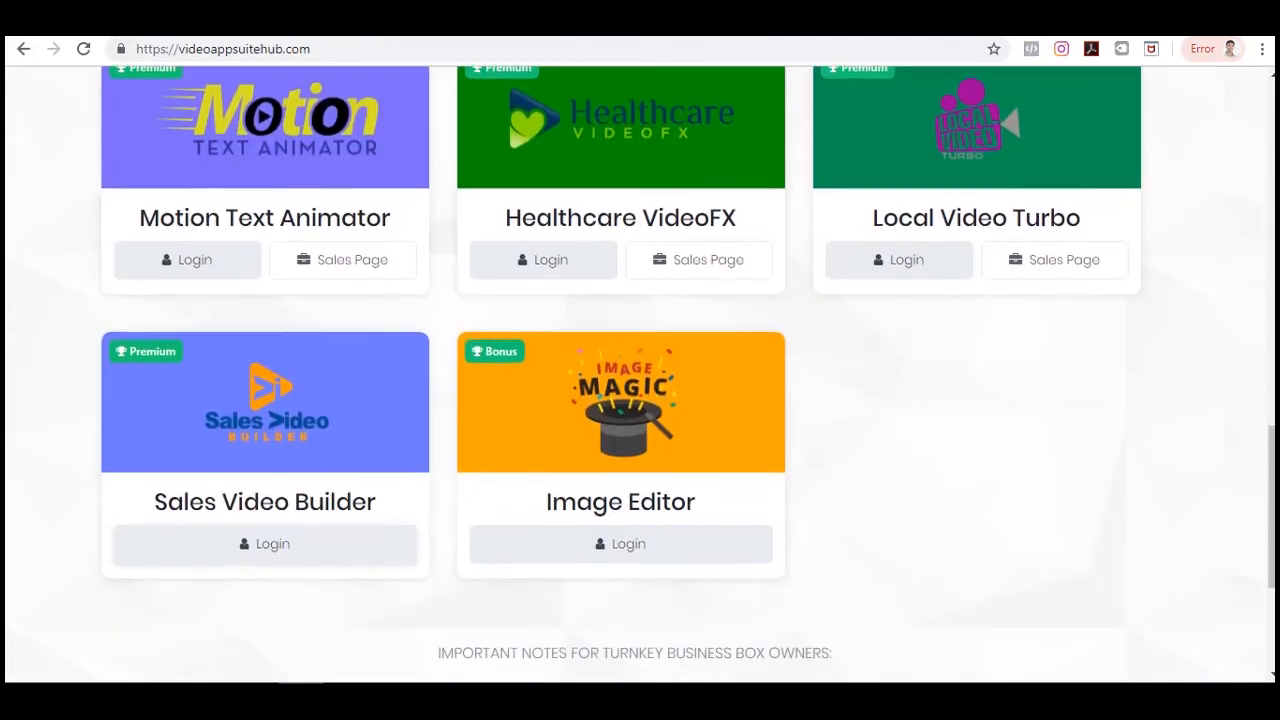
# Open the Image Editor and upload the business-3240767_1920 image from the computer.
pyautogui.rightClick(642, 556)
pyautogui.click(763, 374)
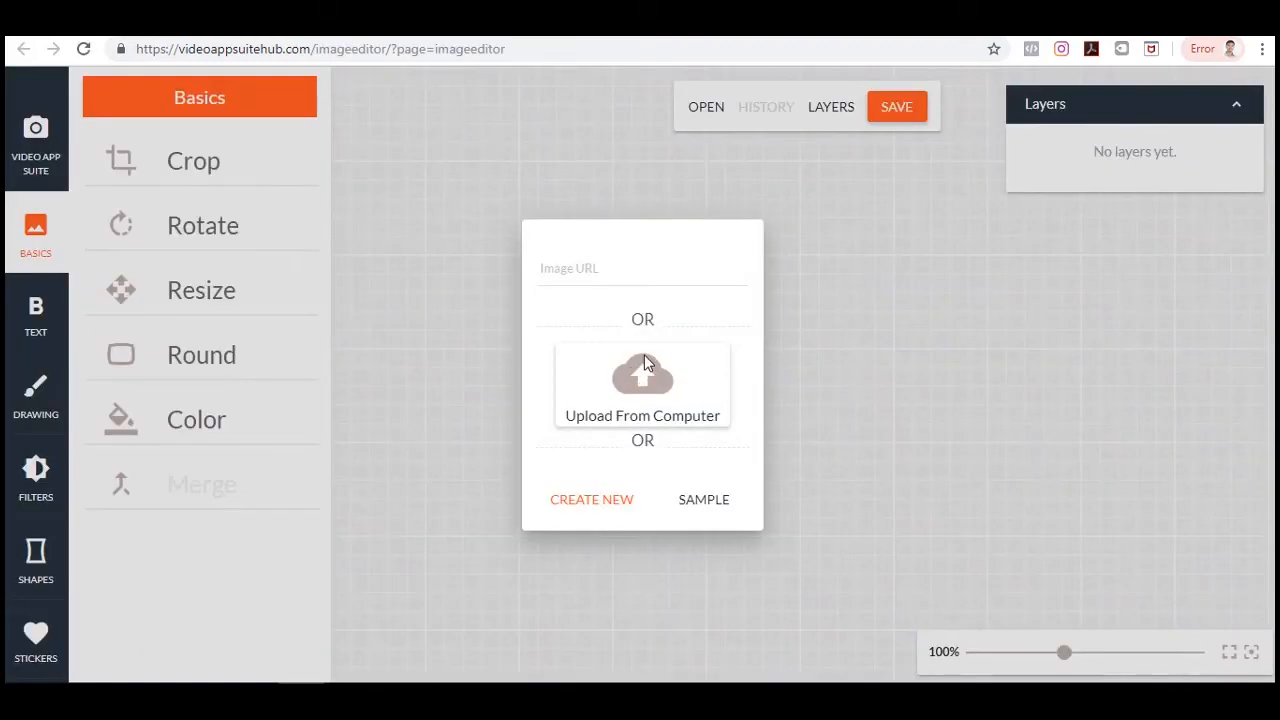
pyautogui.click(645, 360)
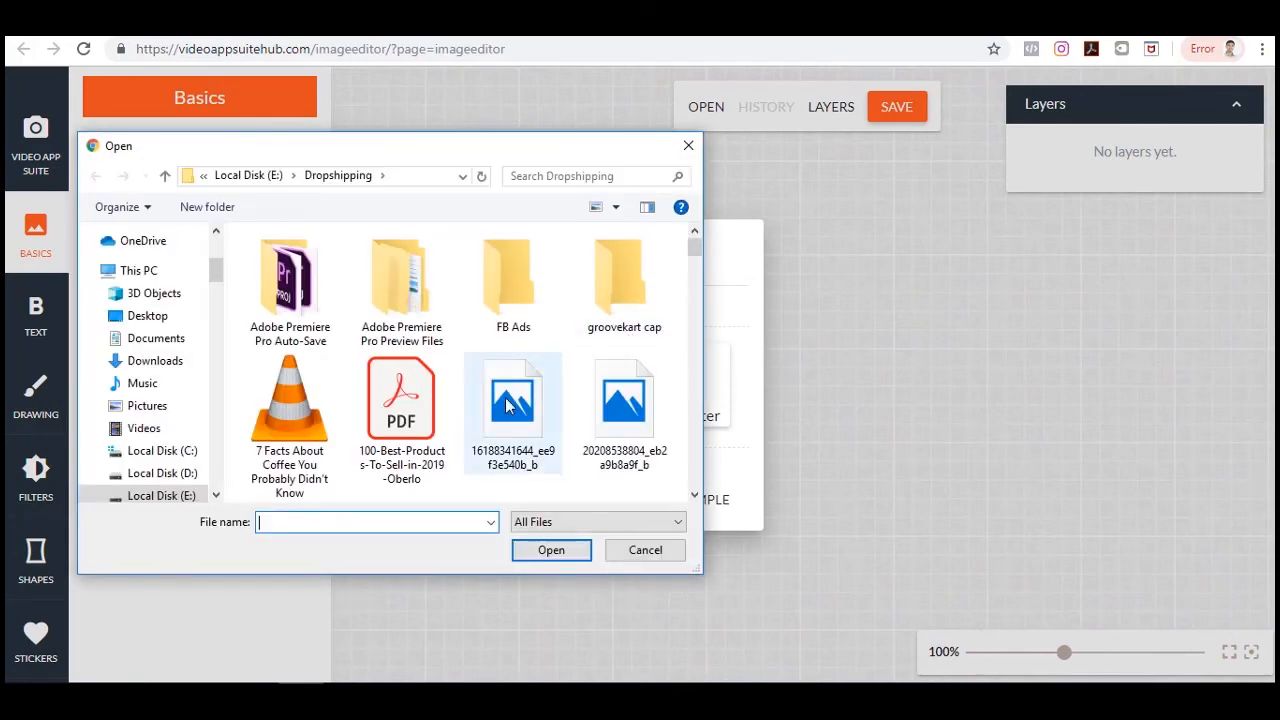
pyautogui.scroll(-5, 623, 305)
pyautogui.click(623, 305)
pyautogui.click(553, 553)
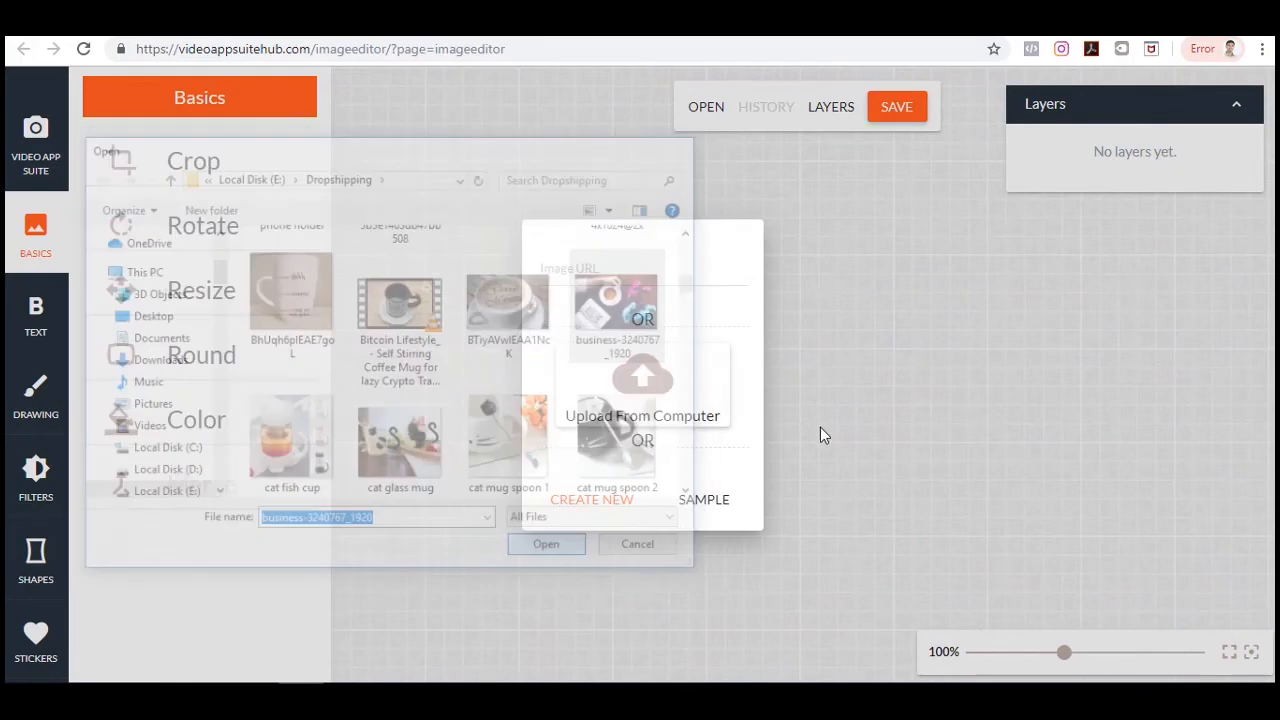
pyautogui.click(605, 592)
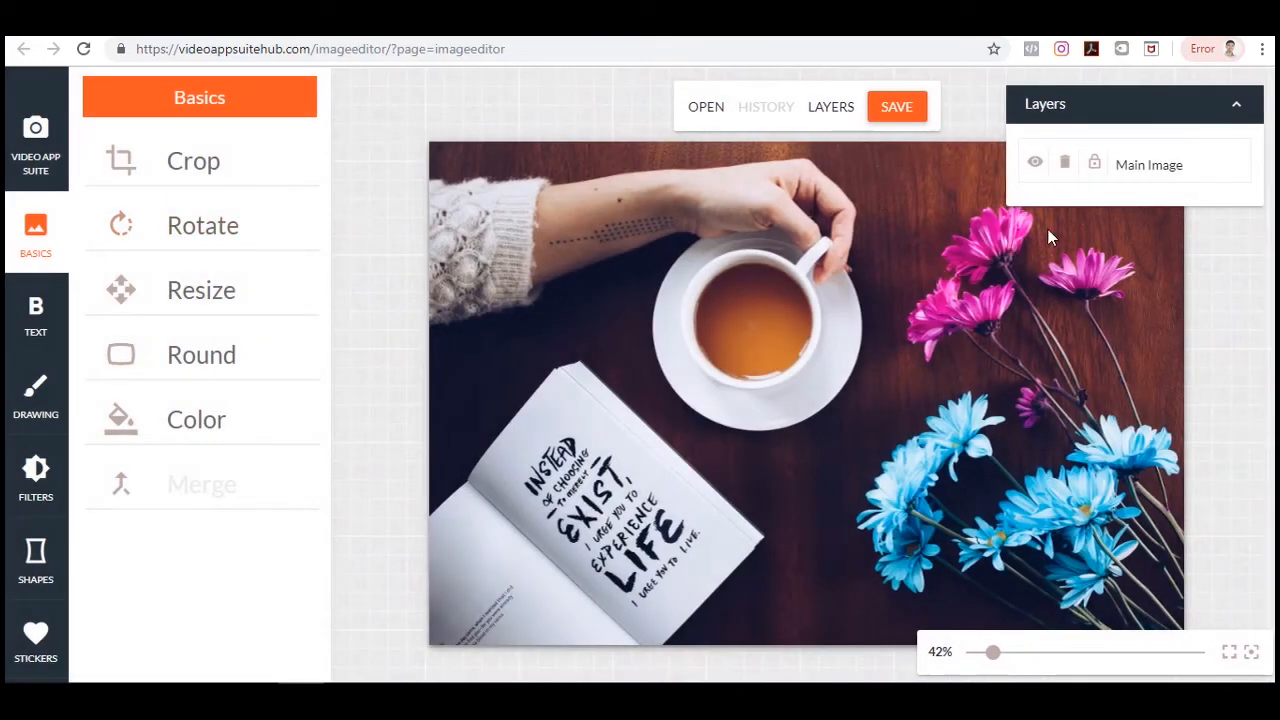
# Crop the image to about 508 × 329.
pyautogui.click(166, 163)
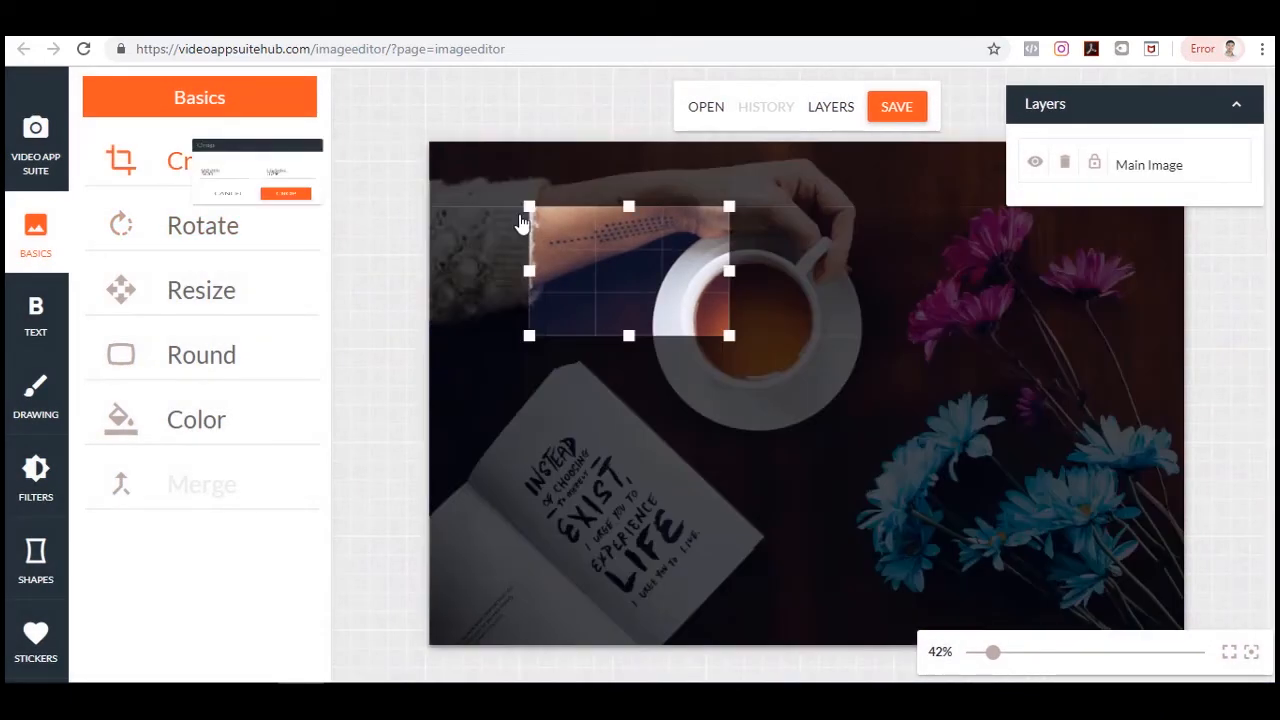
pyautogui.moveTo(729, 337); pyautogui.dragTo(1160, 610)
pyautogui.moveTo(994, 457); pyautogui.dragTo(945, 454)
pyautogui.moveTo(1099, 603); pyautogui.dragTo(1119, 614)
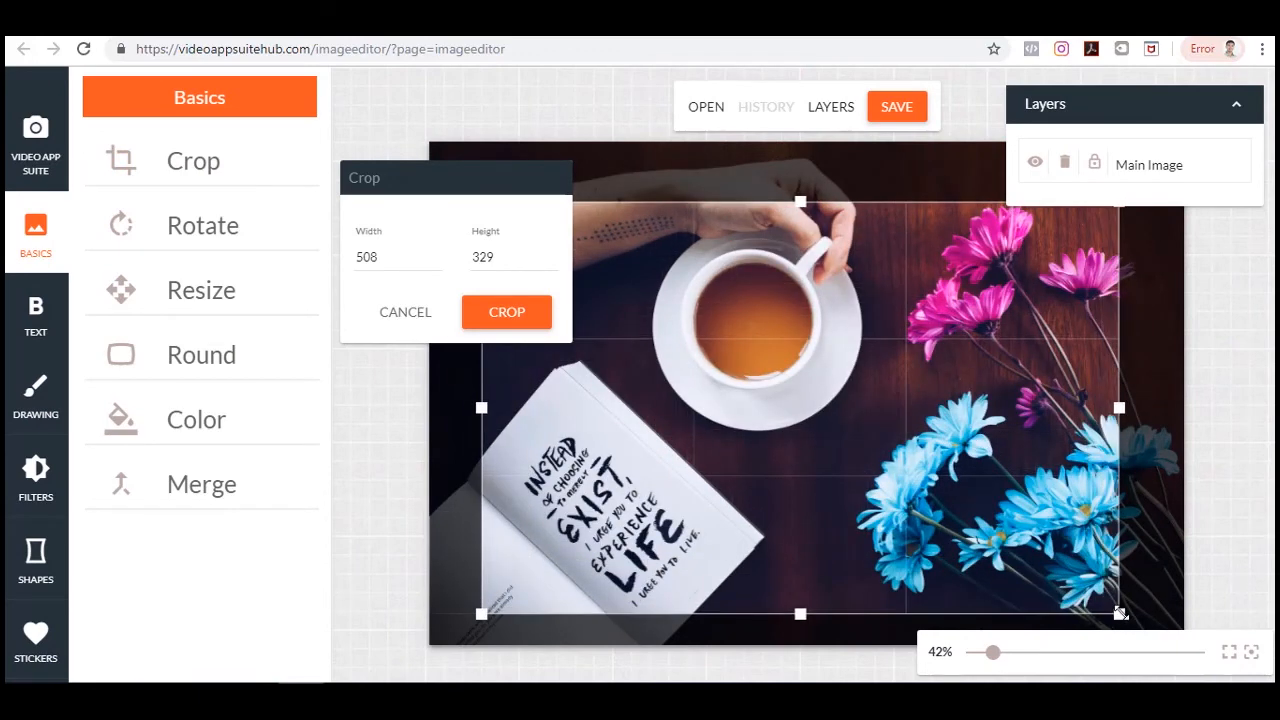
pyautogui.click(506, 312)
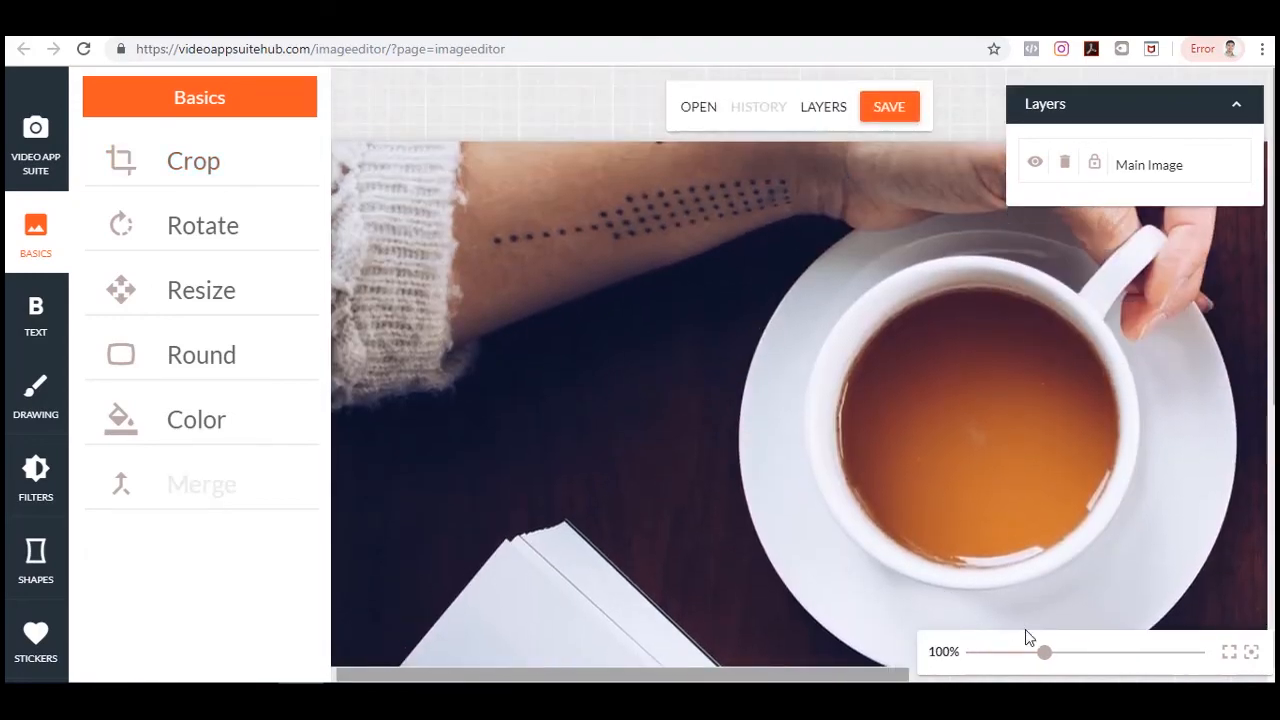
# Try rotating the image anticlockwise and clockwise, then cancel the rotation.
pyautogui.moveTo(1045, 660); pyautogui.dragTo(995, 660)
pyautogui.click(197, 226)
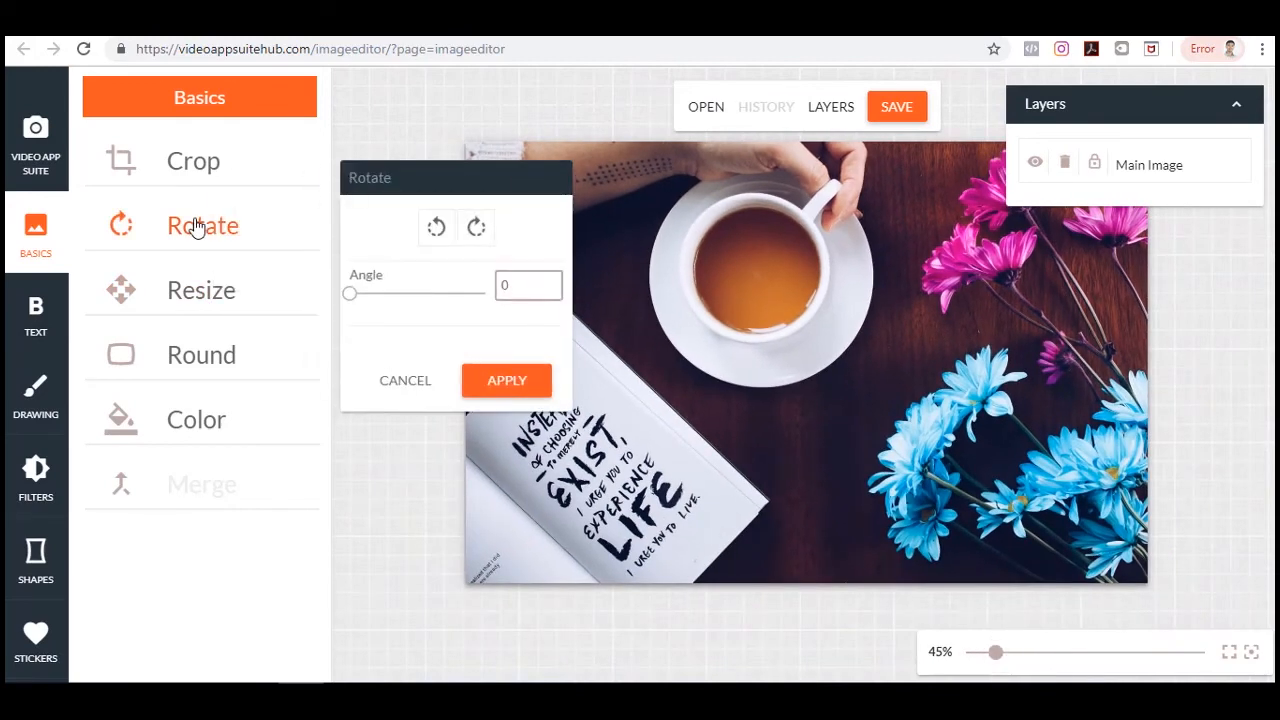
pyautogui.click(440, 228)
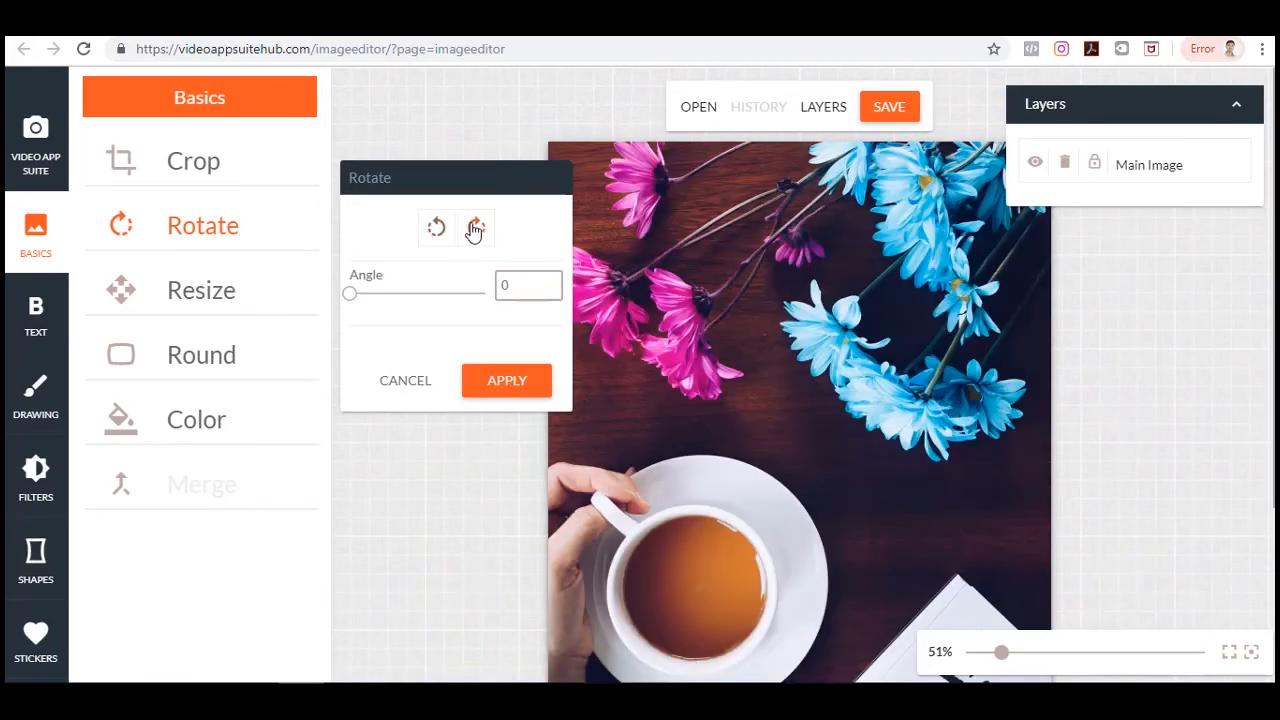
pyautogui.click(474, 228)
pyautogui.click(418, 384)
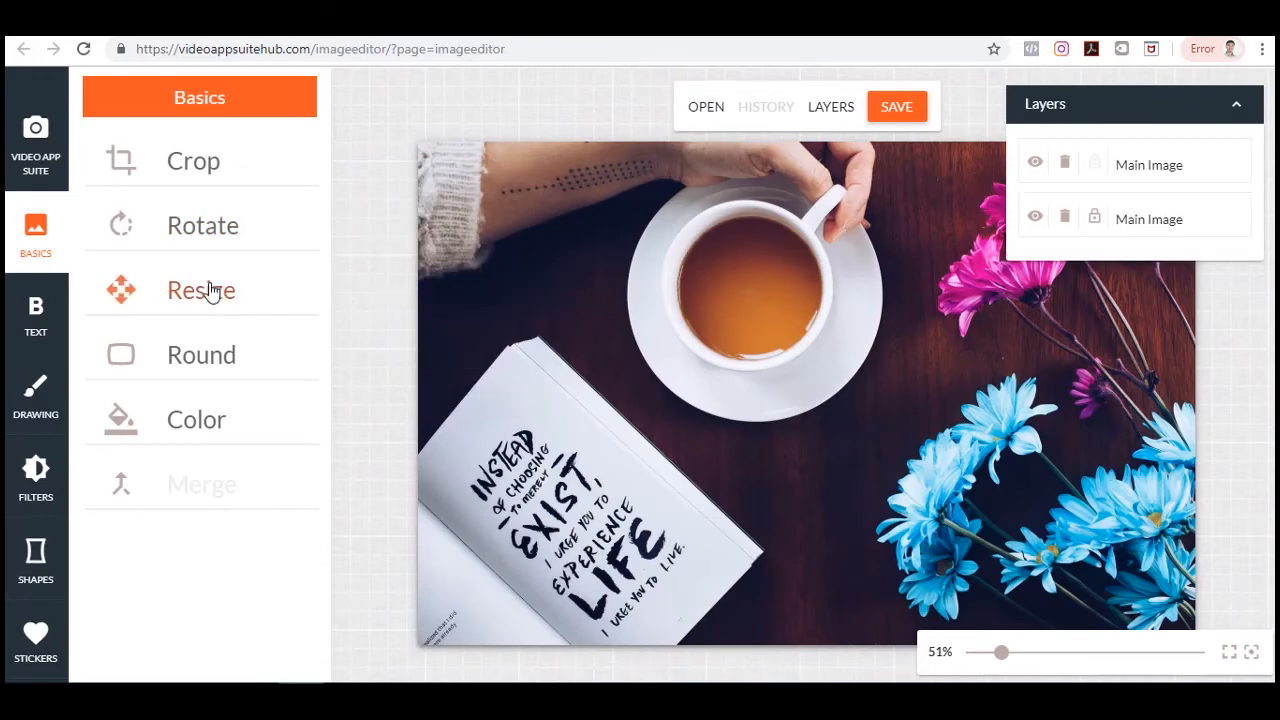
# Check the resize options without changing them, then round the image's corners with a radius of 92.
pyautogui.click(210, 290)
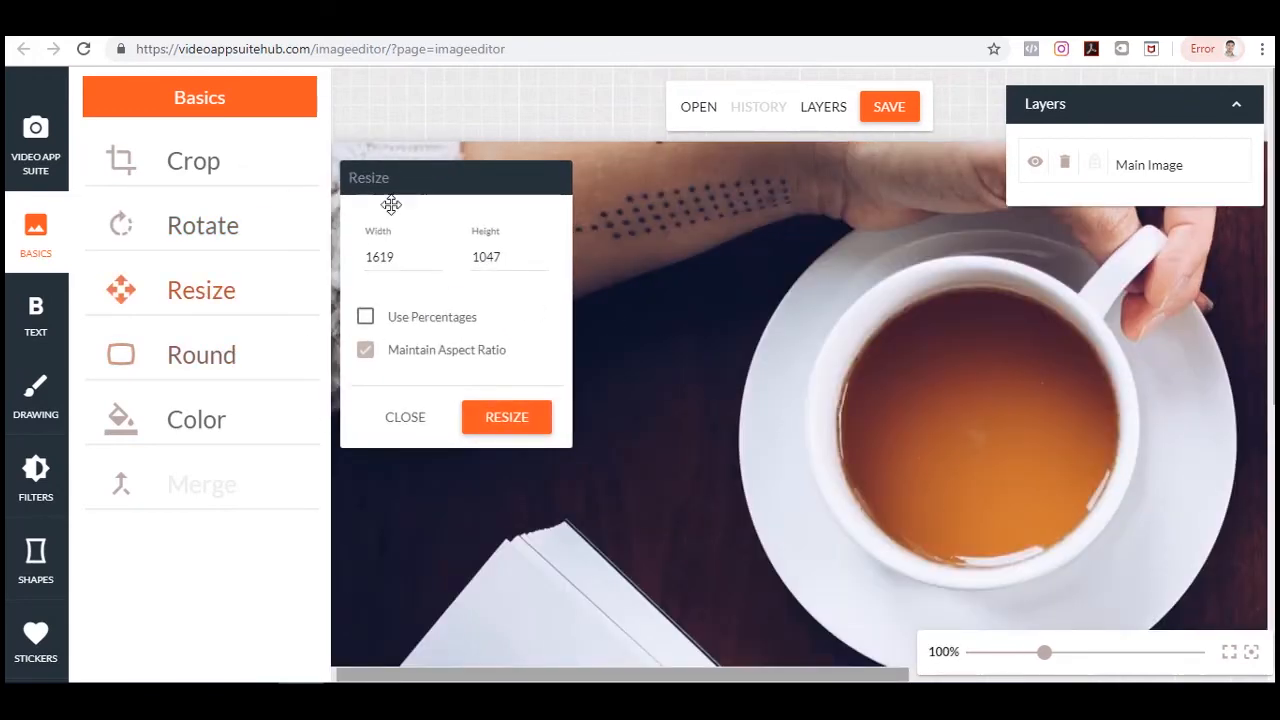
pyautogui.click(408, 418)
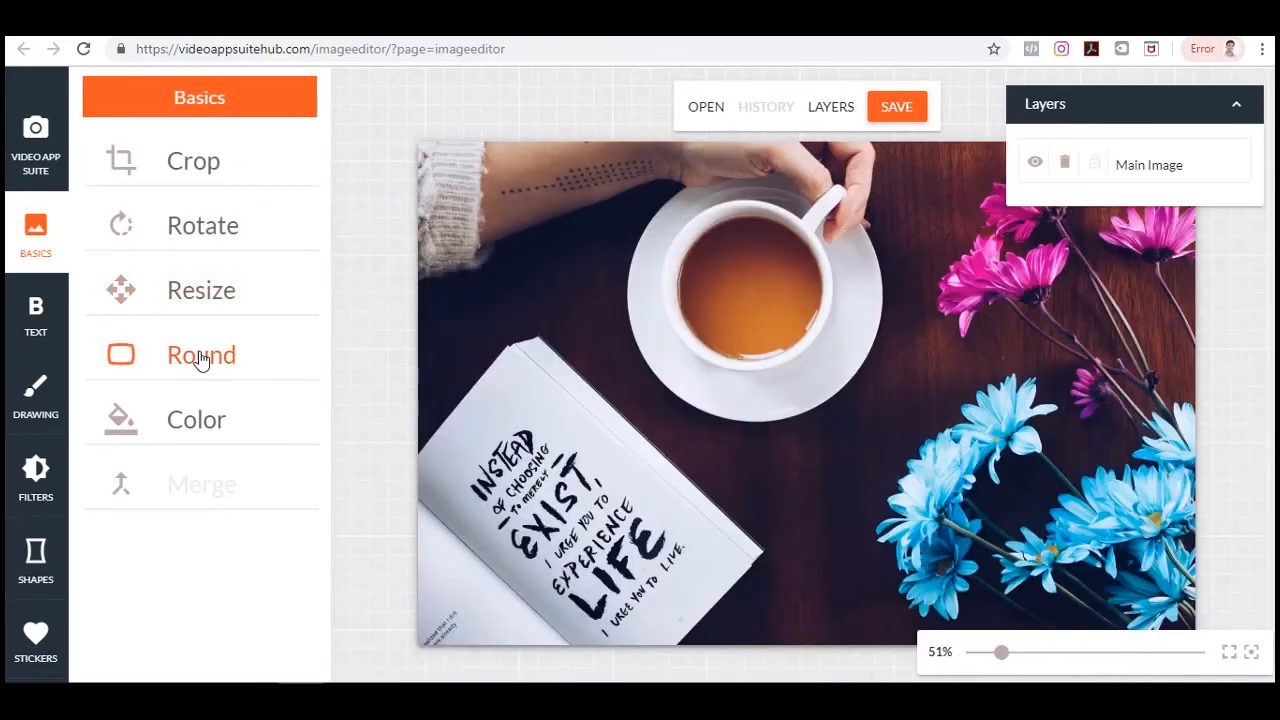
pyautogui.click(200, 358)
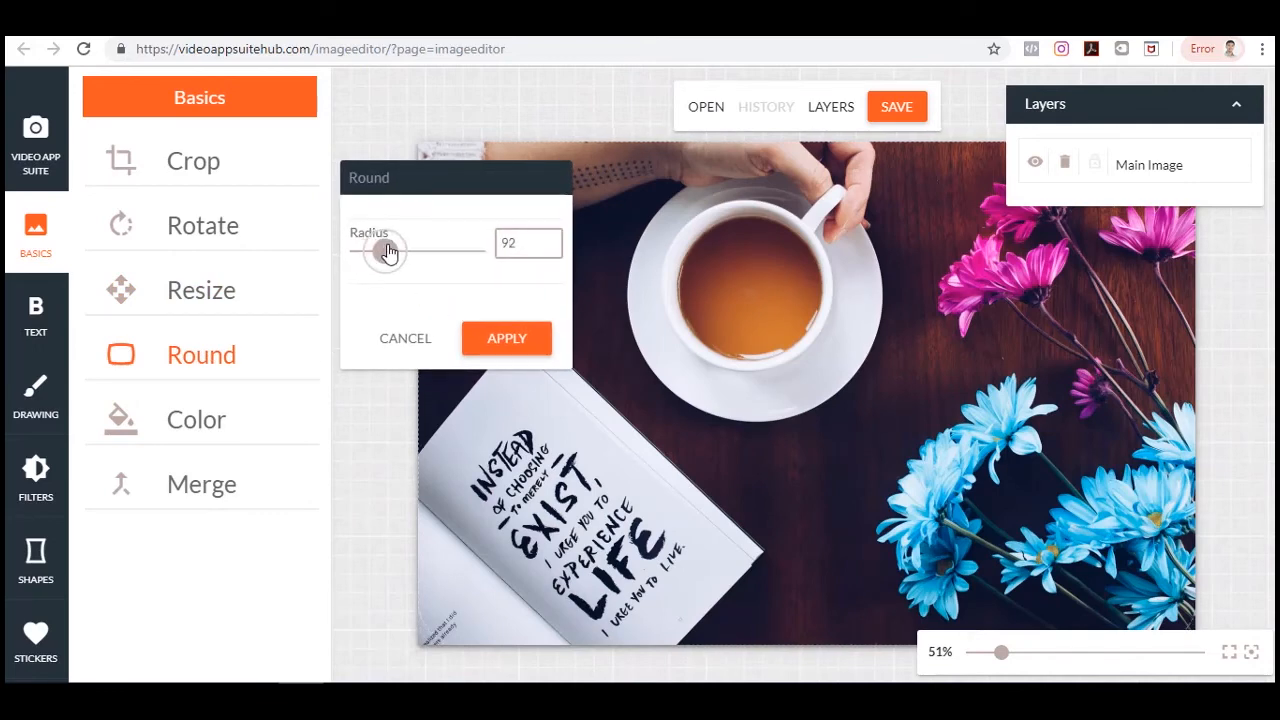
pyautogui.click(465, 140)
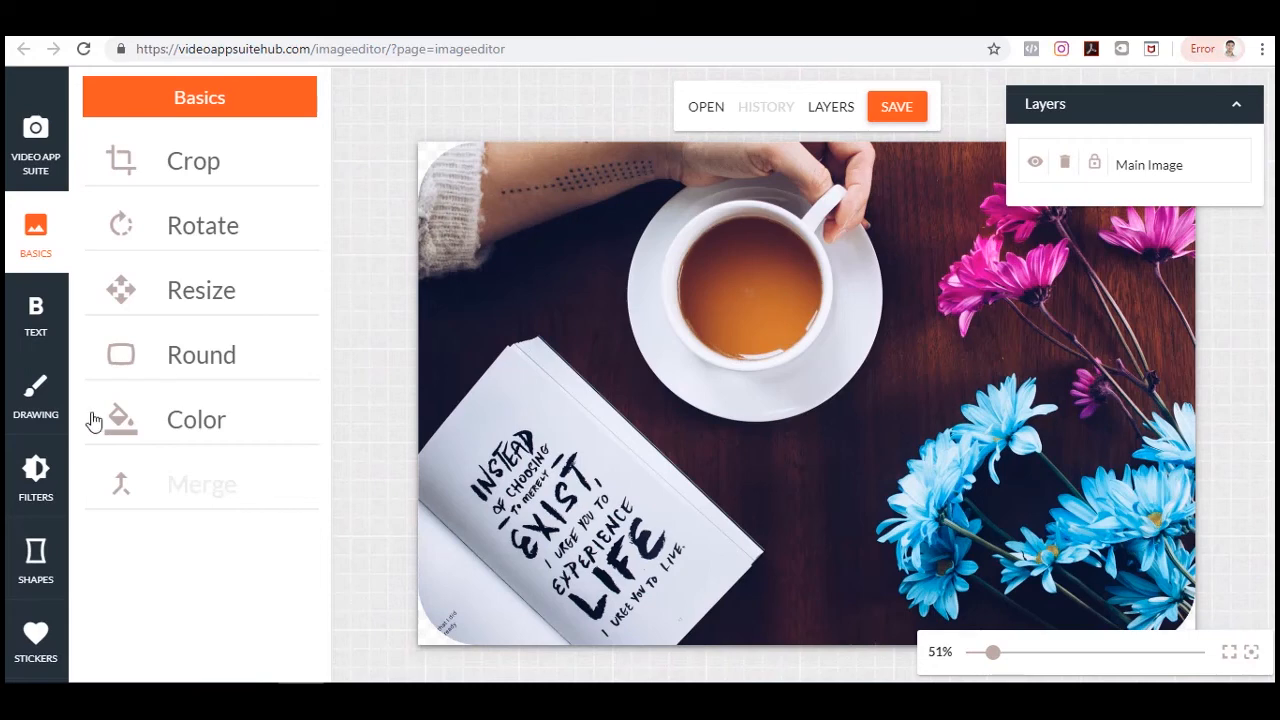
# Set the canvas background colour to #e39f9f and apply it.
pyautogui.click(222, 424)
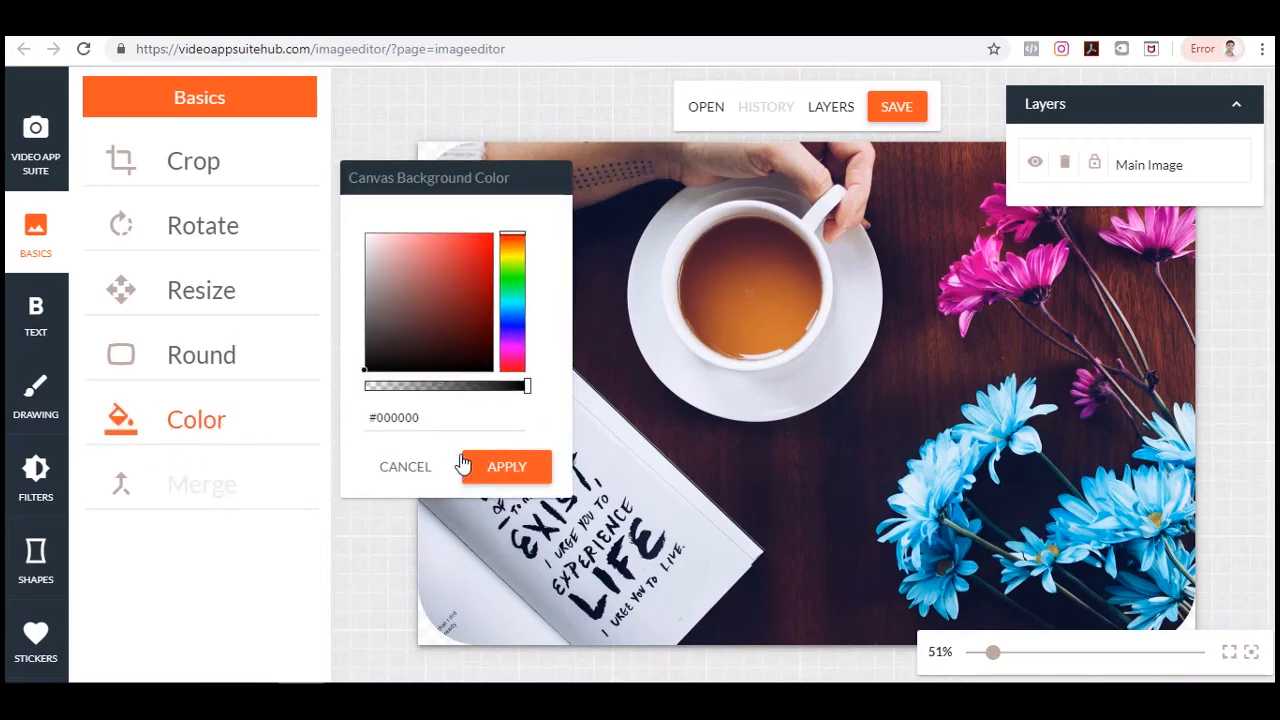
pyautogui.moveTo(395, 256); pyautogui.dragTo(403, 252)
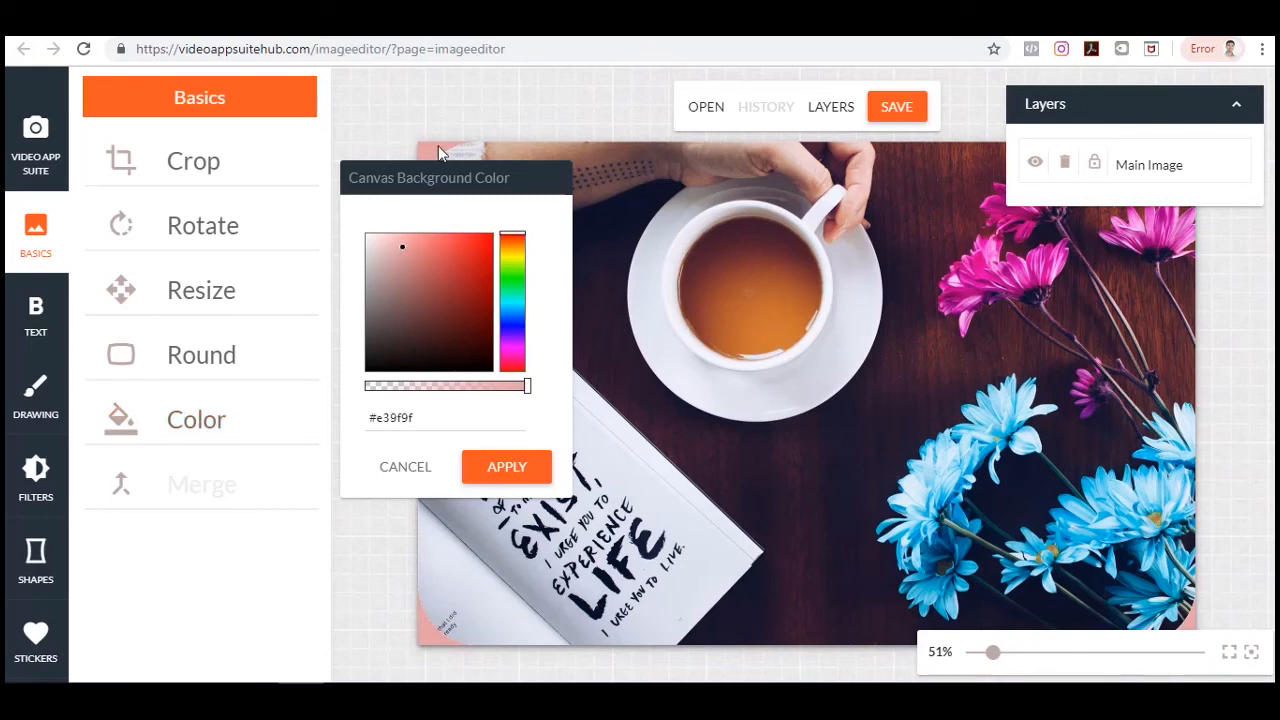
pyautogui.moveTo(466, 177); pyautogui.dragTo(430, 147)
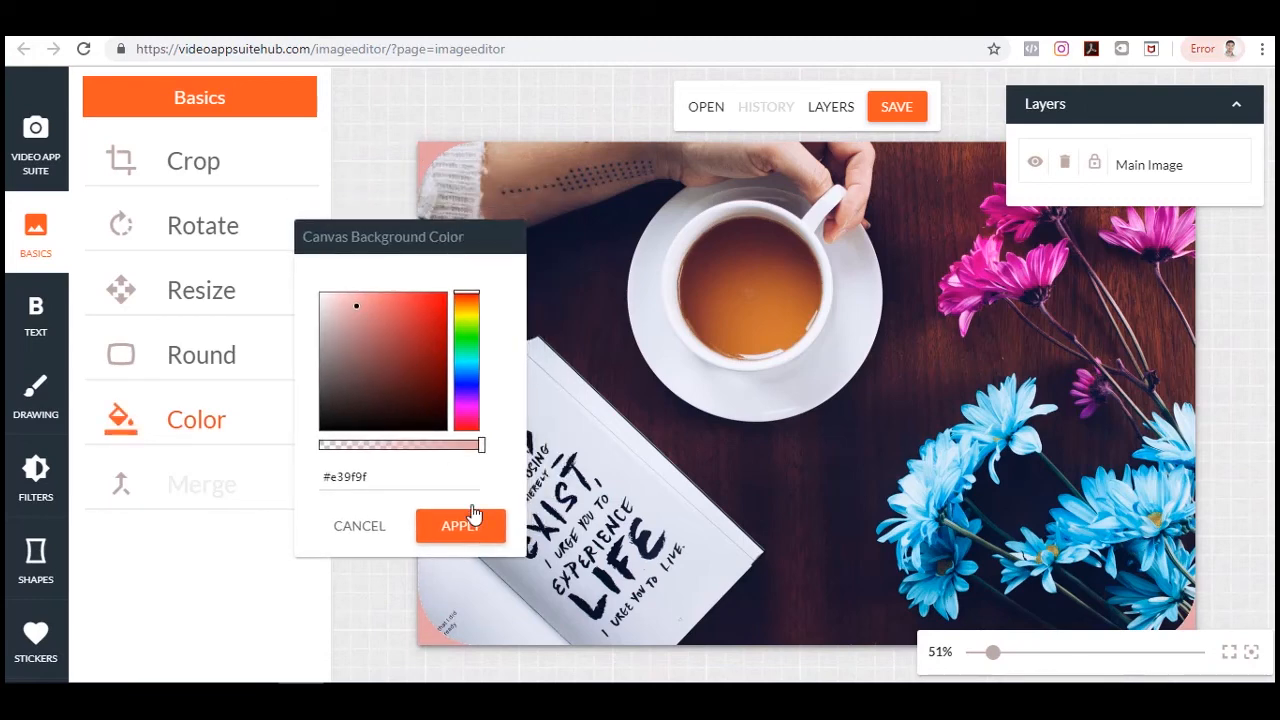
pyautogui.click(486, 532)
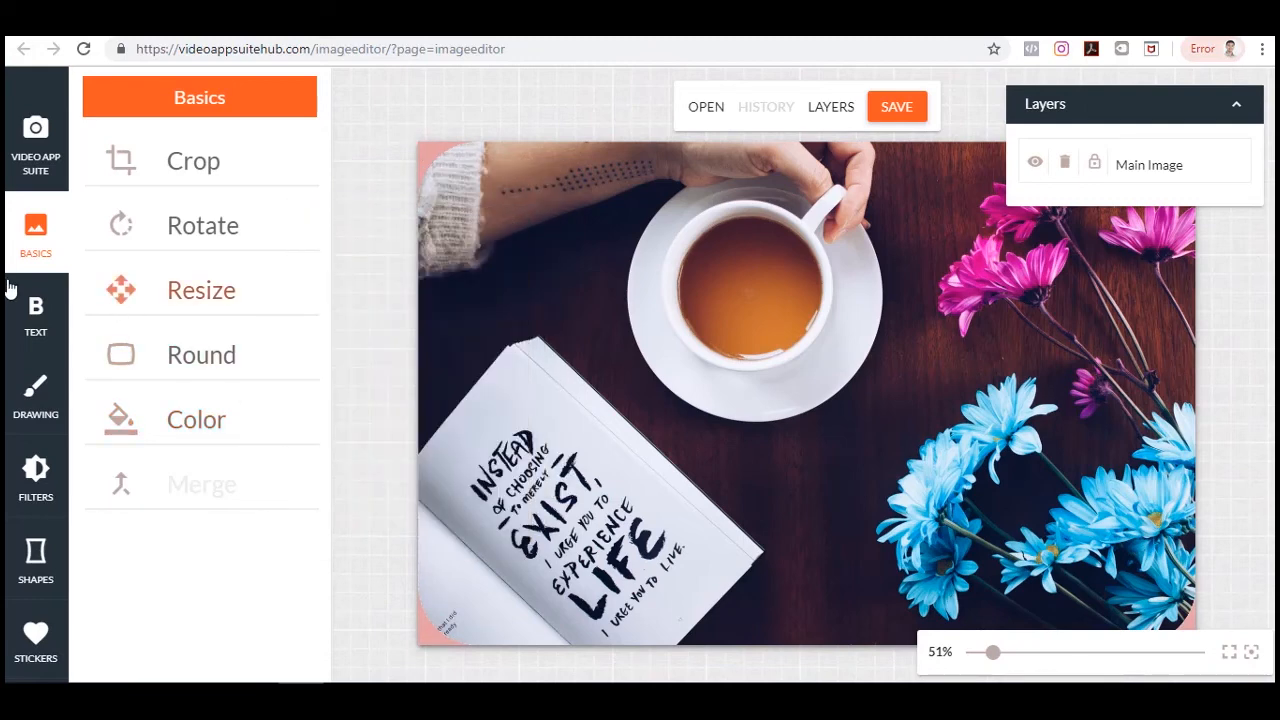
# Browse the handwriting fonts, add a Pacifico text box and move it to the image's centre.
pyautogui.click(35, 315)
pyautogui.scroll(-5, 243, 316)
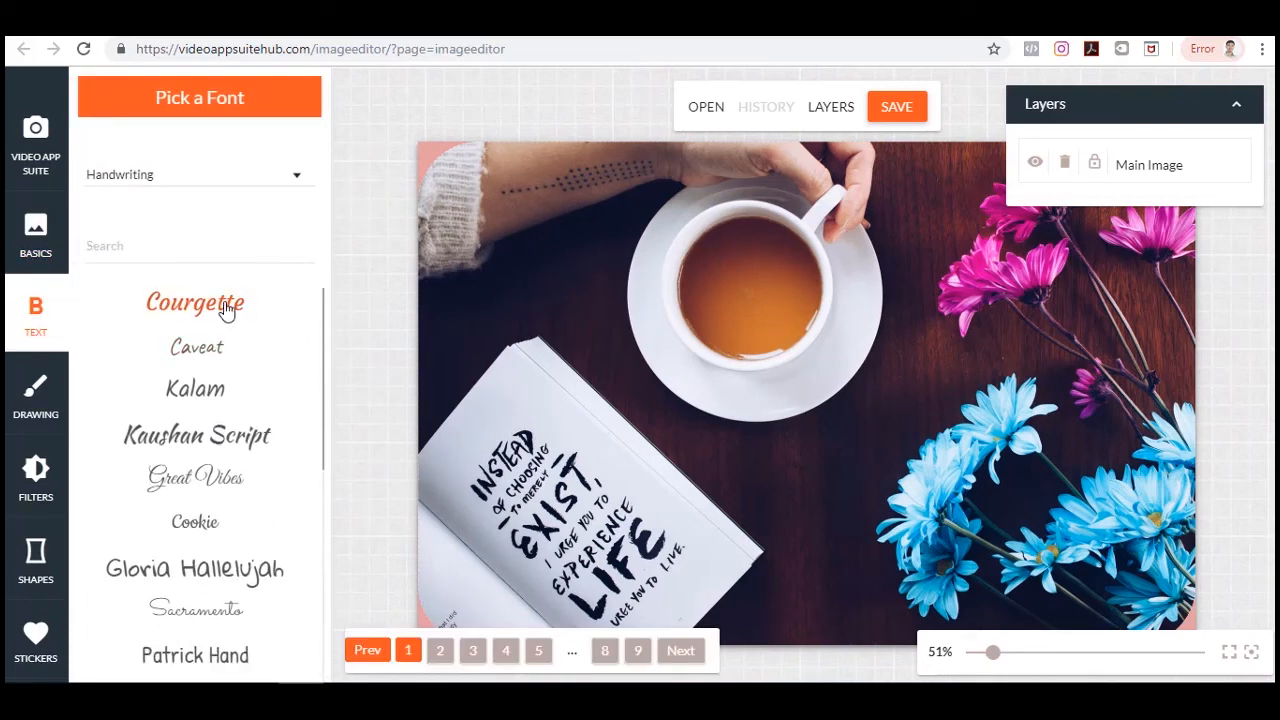
pyautogui.scroll(3, 248, 525)
pyautogui.scroll(-3, 248, 521)
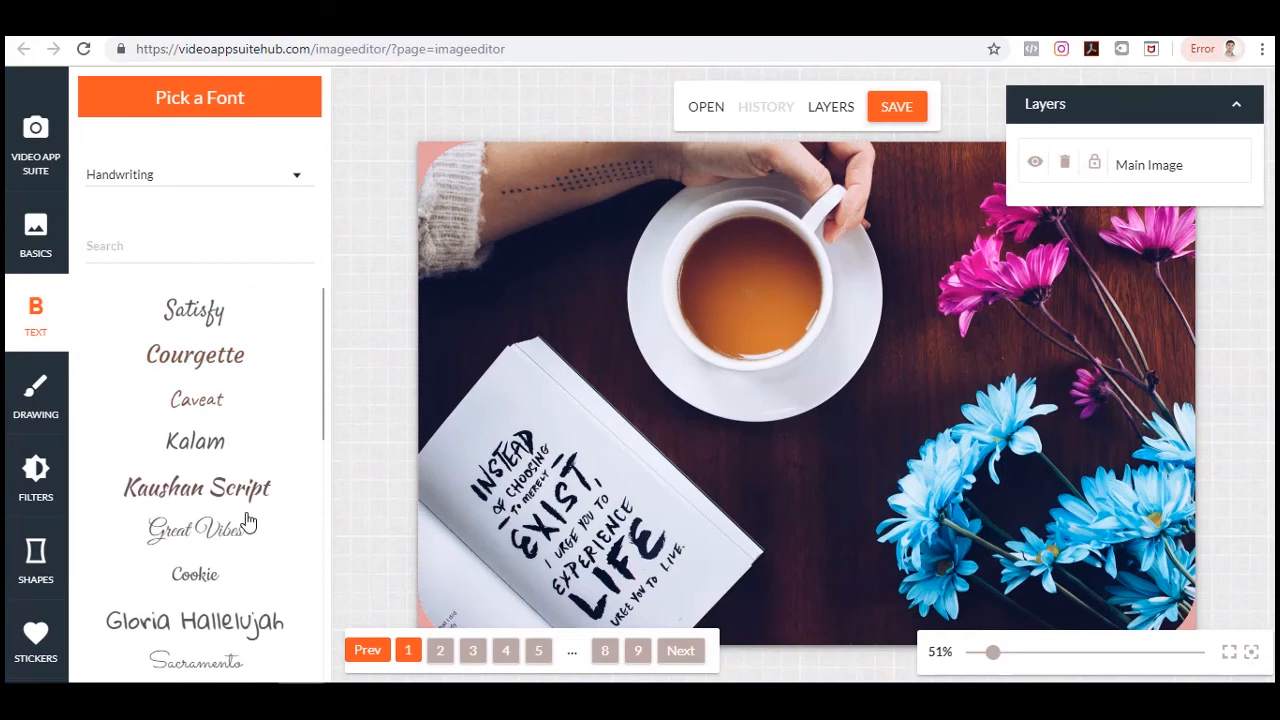
pyautogui.scroll(2, 243, 517)
pyautogui.scroll(-2, 243, 517)
pyautogui.scroll(3, 244, 517)
pyautogui.scroll(1, 244, 517)
pyautogui.scroll(-3, 243, 509)
pyautogui.scroll(4, 223, 343)
pyautogui.scroll(-3, 285, 375)
pyautogui.scroll(3, 285, 375)
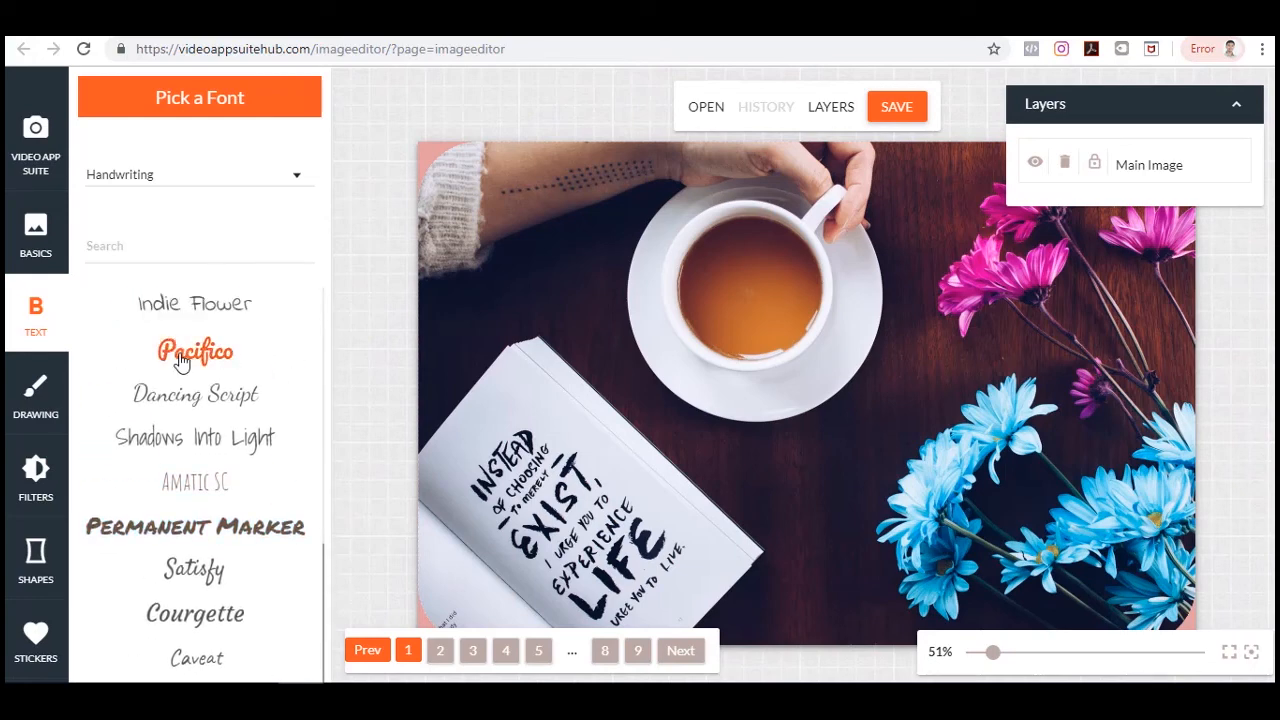
pyautogui.click(181, 362)
pyautogui.moveTo(662, 170); pyautogui.dragTo(798, 479)
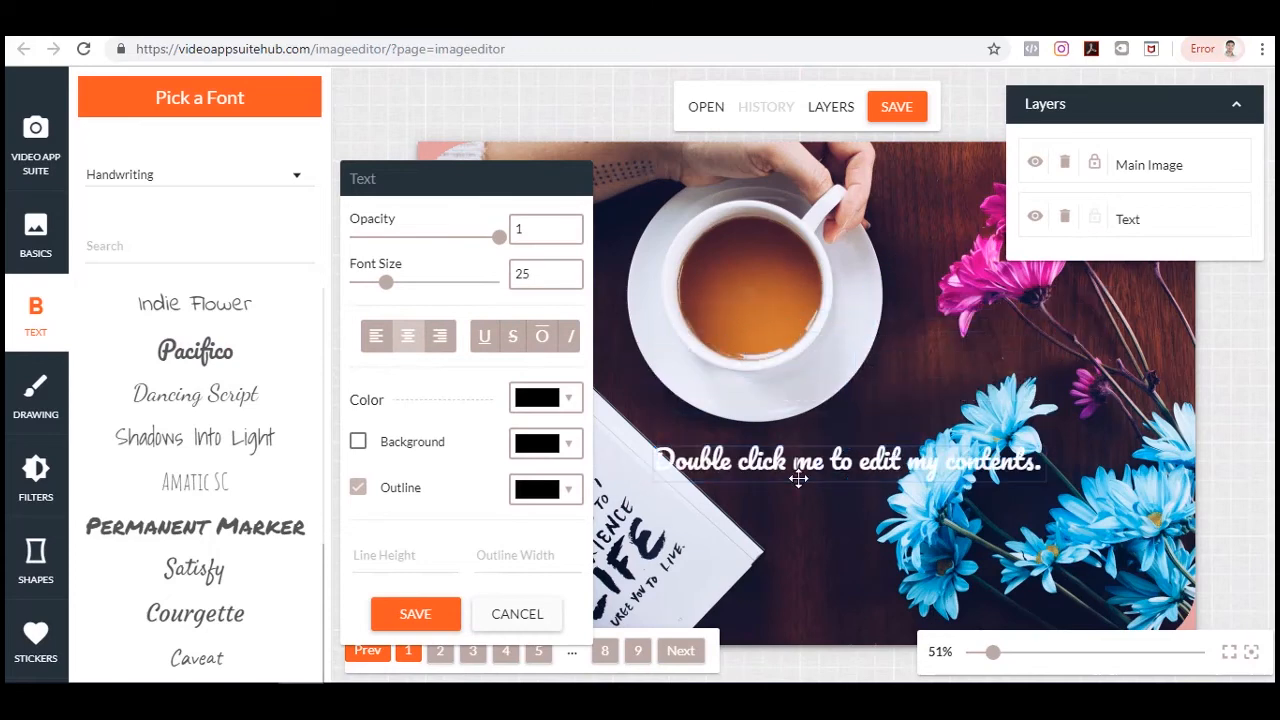
# Change the text to asdfasdfasdf, preview several fonts ending on Courgette, and save the text.
pyautogui.doubleClick(794, 466)
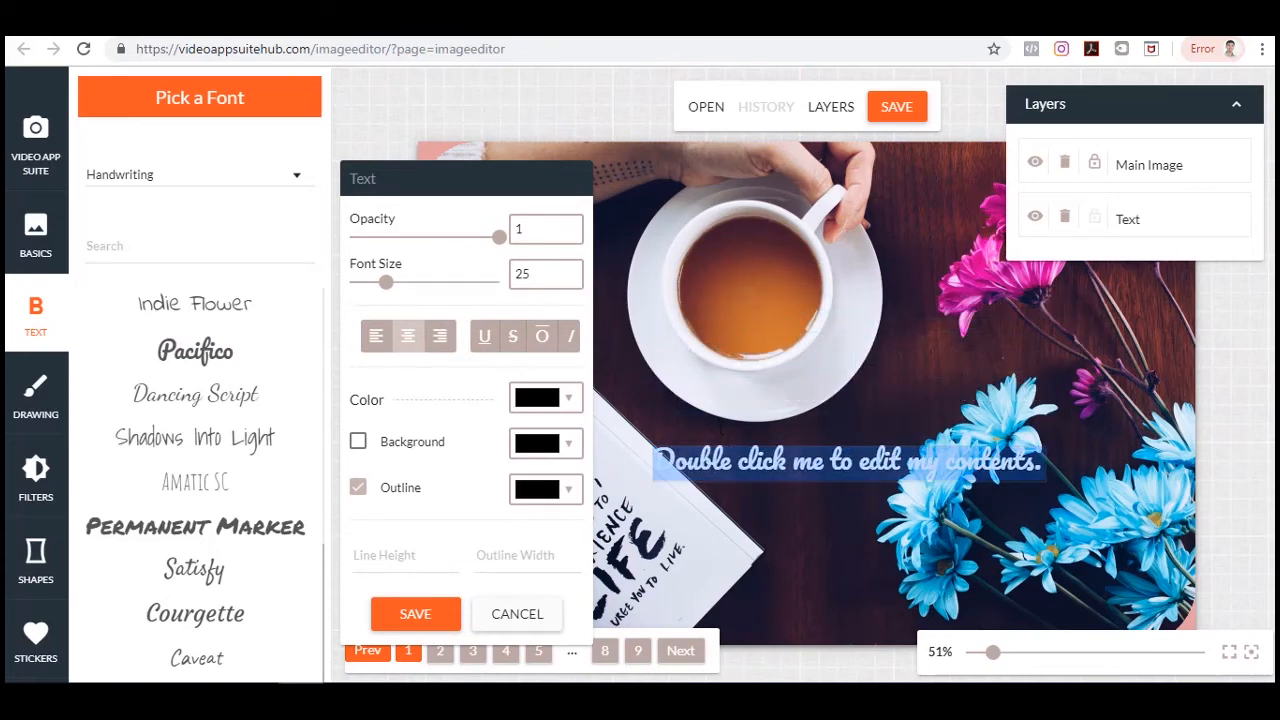
pyautogui.write('asdfasdfasdf')
pyautogui.click(210, 394)
pyautogui.click(200, 437)
pyautogui.click(198, 526)
pyautogui.click(200, 570)
pyautogui.click(207, 614)
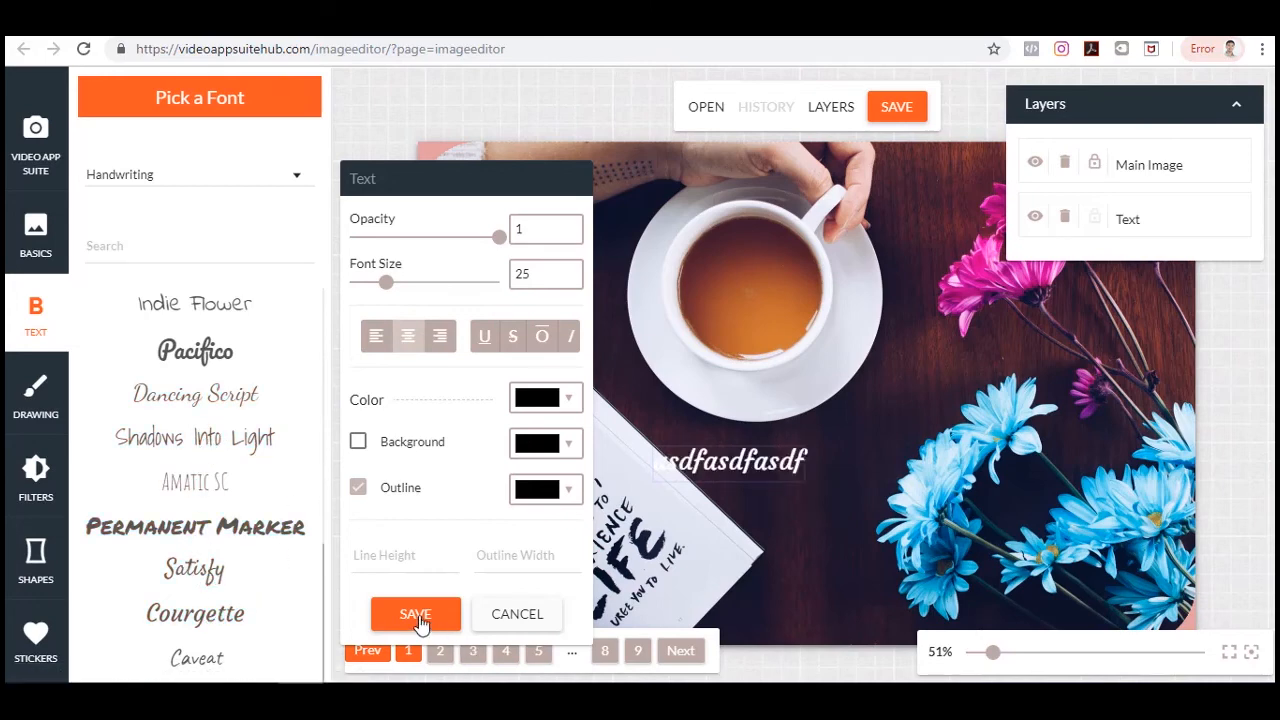
pyautogui.click(416, 614)
# Try freehand drawing with the solid brush in black and red, then cancel the drawing.
pyautogui.click(38, 398)
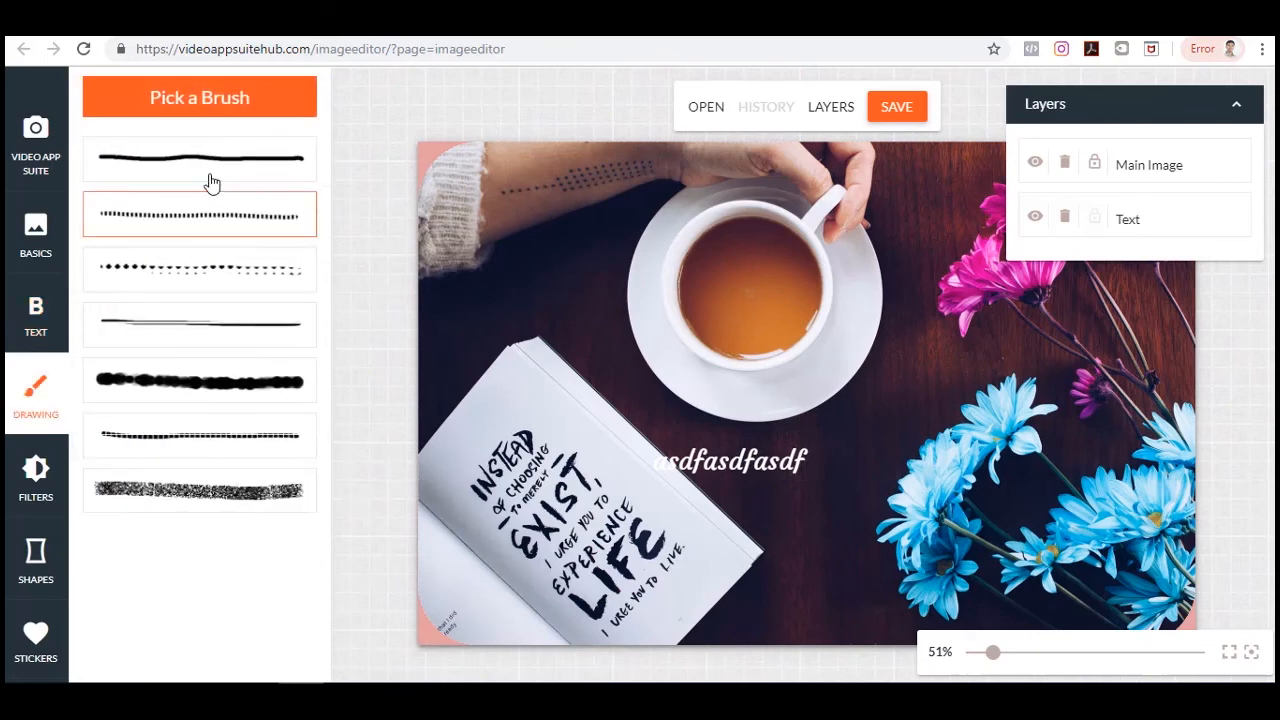
pyautogui.click(186, 160)
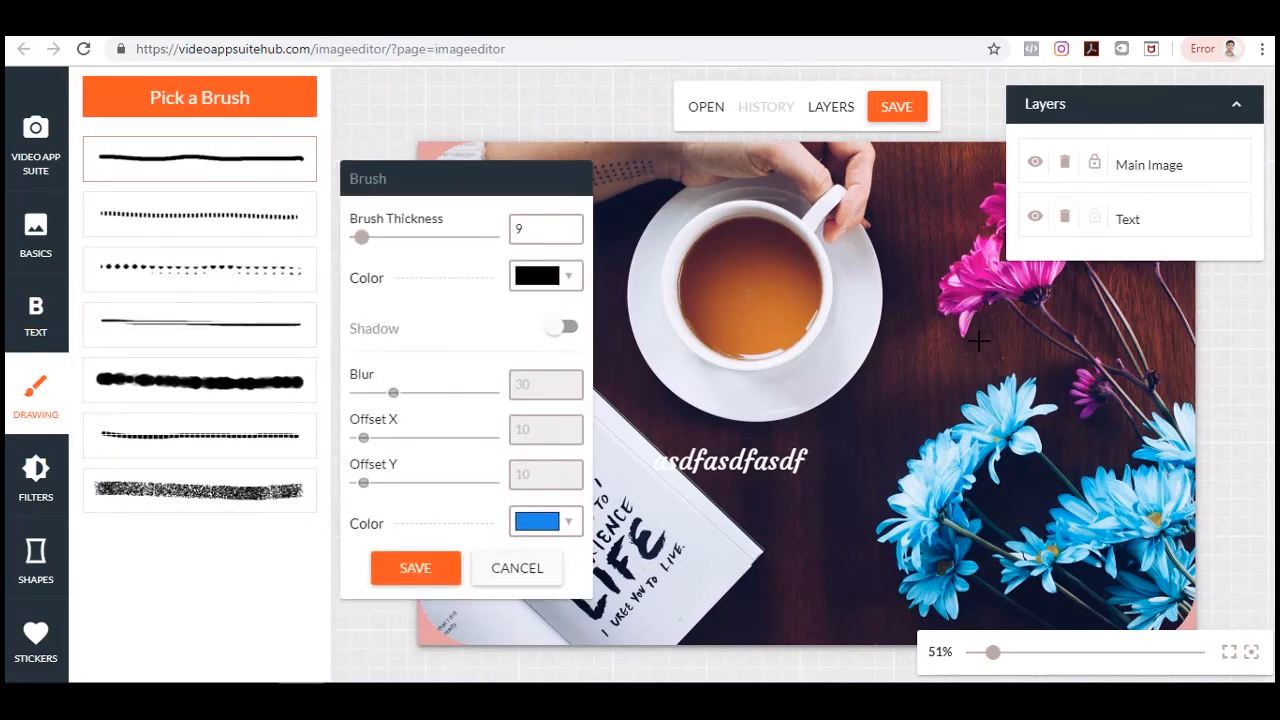
pyautogui.moveTo(986, 309)
pyautogui.mouseDown()
pyautogui.moveTo(1045, 360)
pyautogui.moveTo(1075, 325)
pyautogui.moveTo(1040, 305)
pyautogui.moveTo(990, 305)
pyautogui.mouseUp()
pyautogui.click(544, 277)
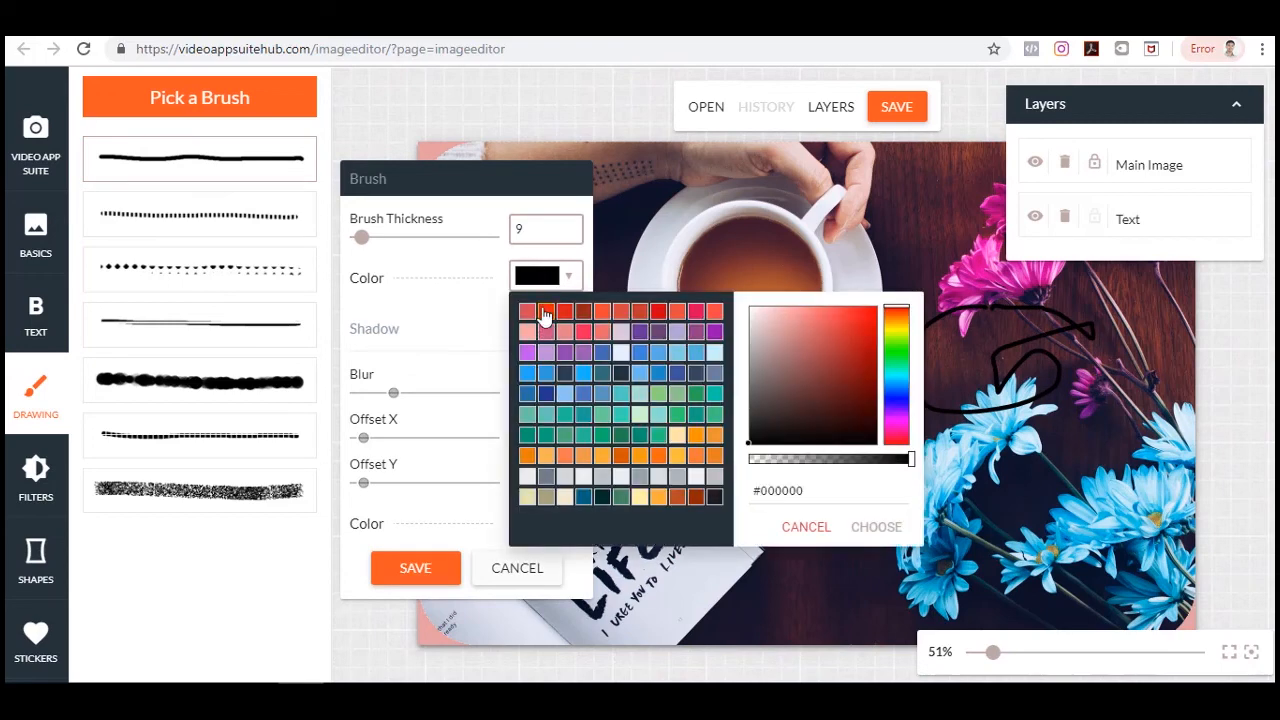
pyautogui.click(545, 311)
pyautogui.moveTo(911, 198); pyautogui.dragTo(968, 280)
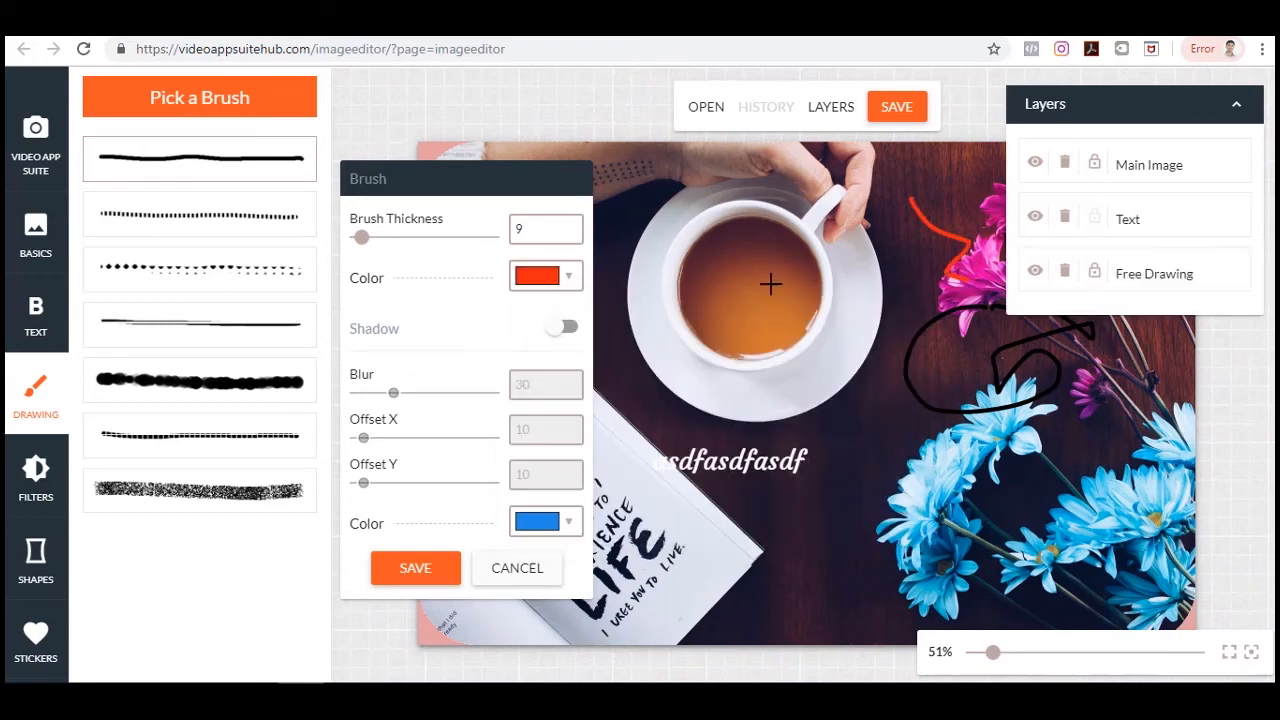
pyautogui.click(531, 569)
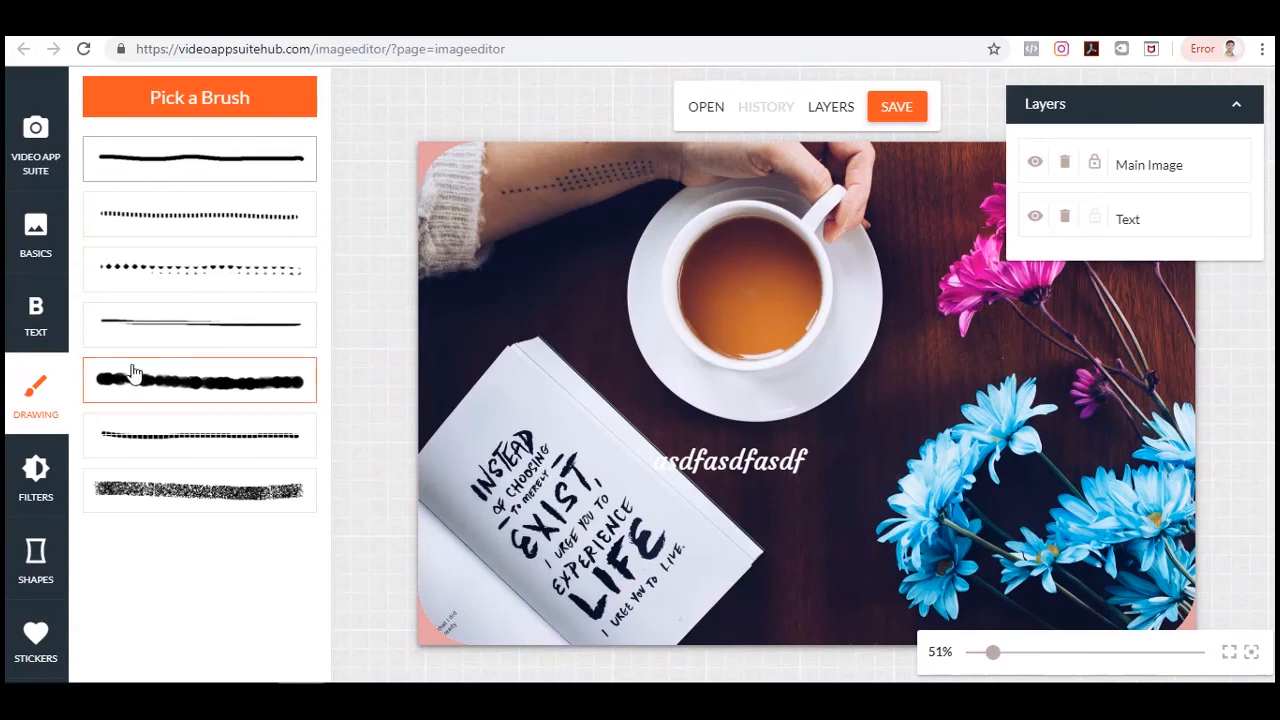
# Try the Grayscale, Invert, Sepia2 and RemoveWhite filters on the image, removing them again.
pyautogui.click(40, 482)
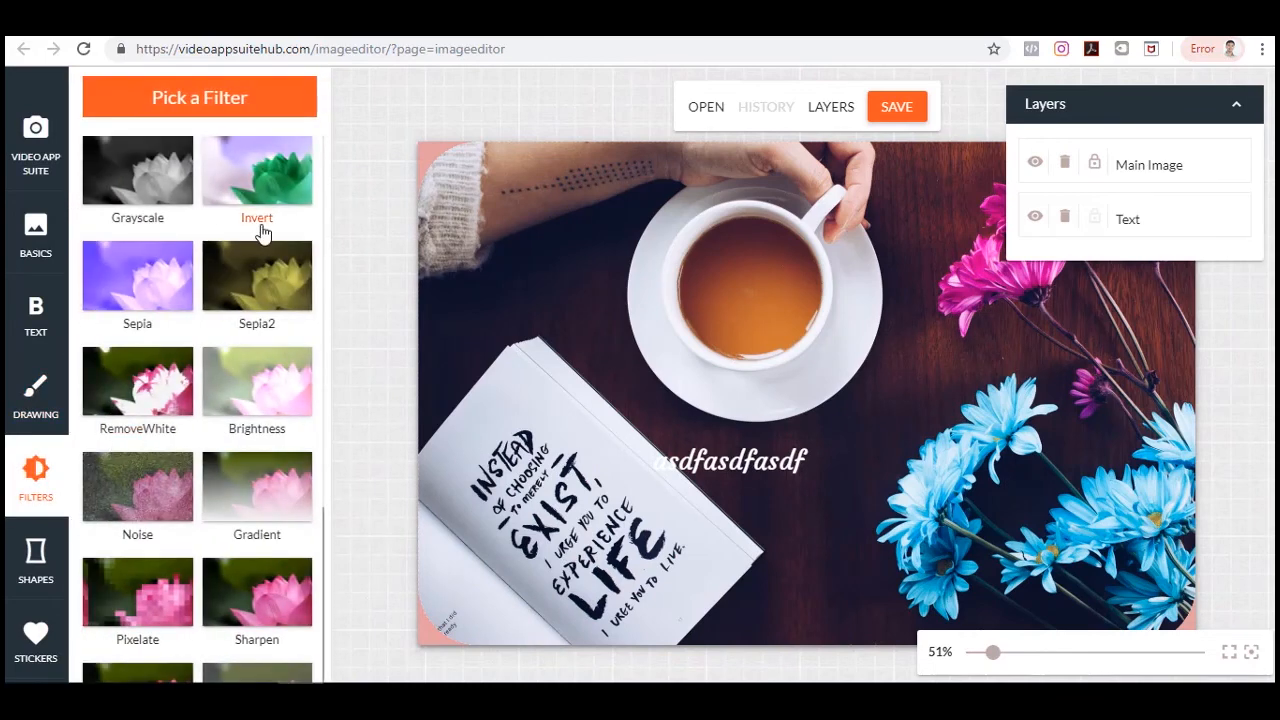
pyautogui.click(152, 160)
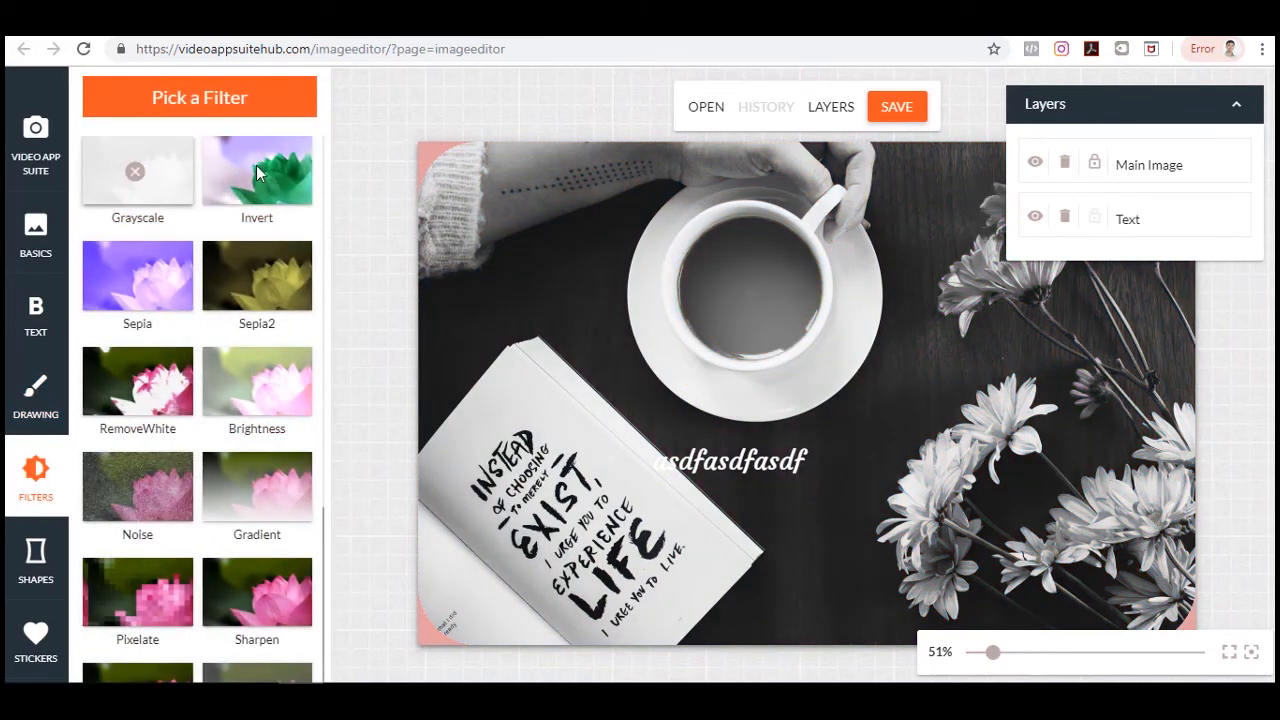
pyautogui.click(253, 208)
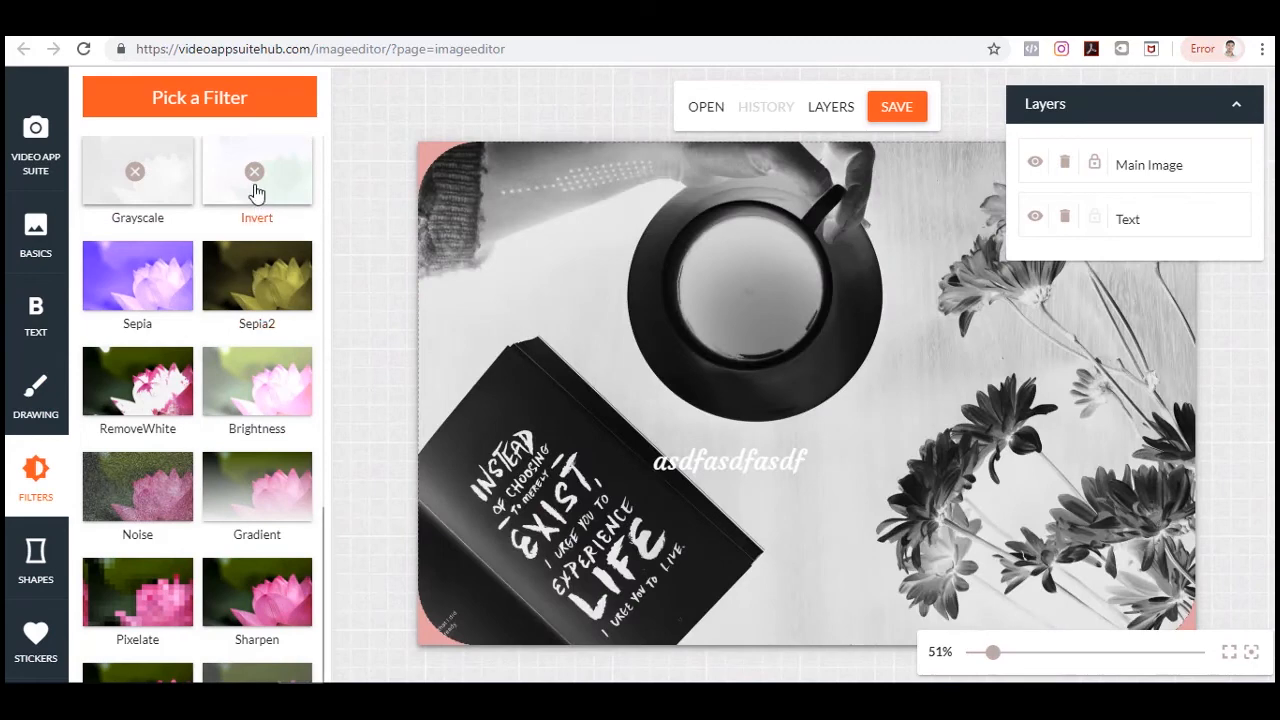
pyautogui.click(137, 172)
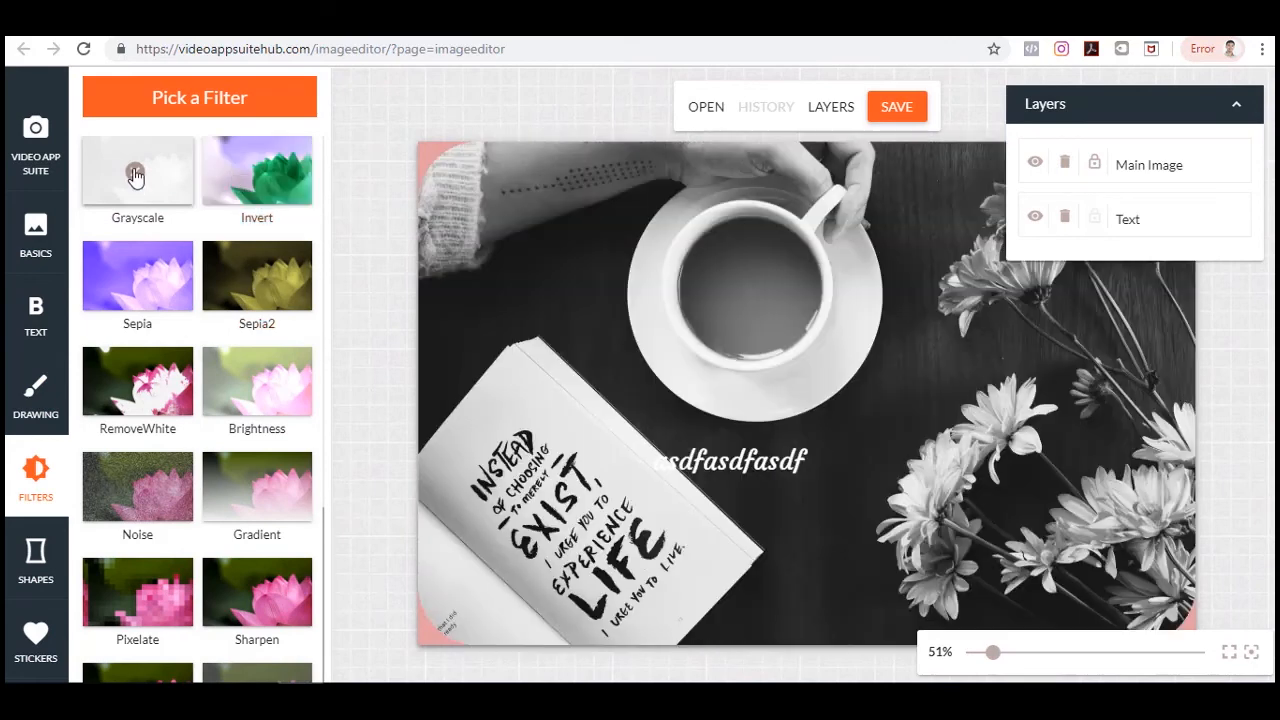
pyautogui.click(258, 283)
pyautogui.click(143, 398)
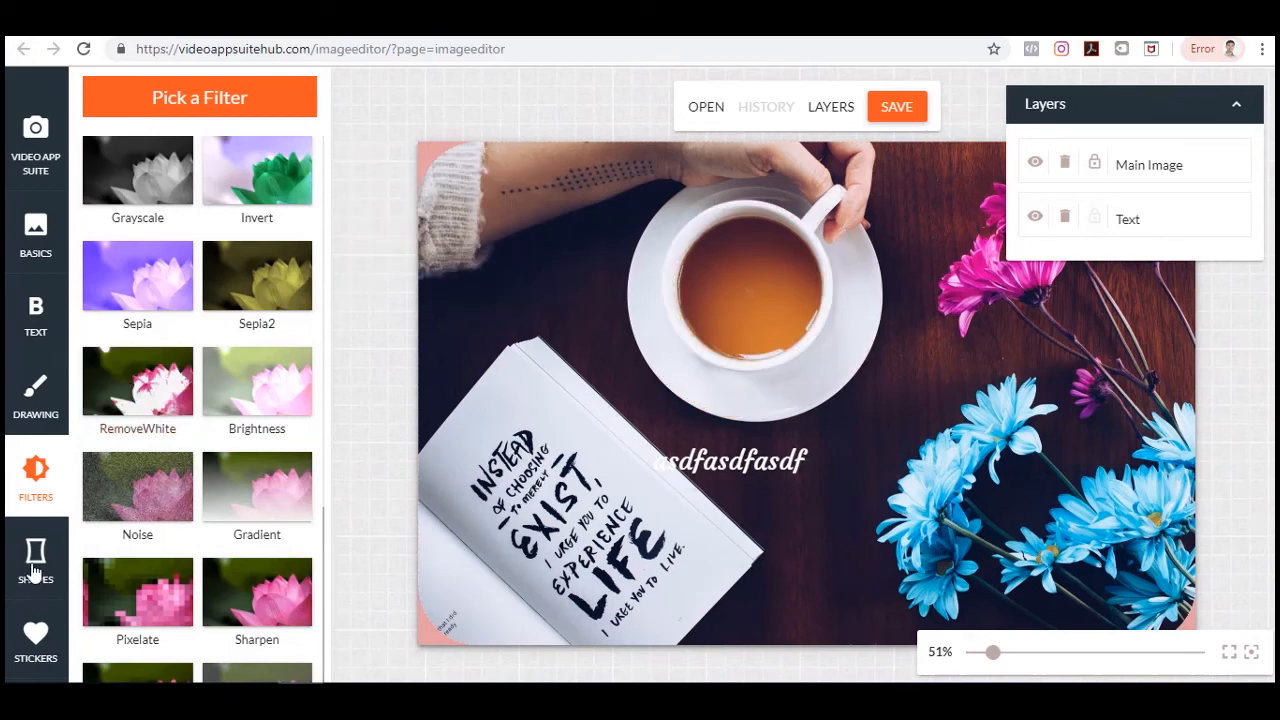
# Add a circle shape and move it onto the blue flowers.
pyautogui.click(35, 565)
pyautogui.click(205, 160)
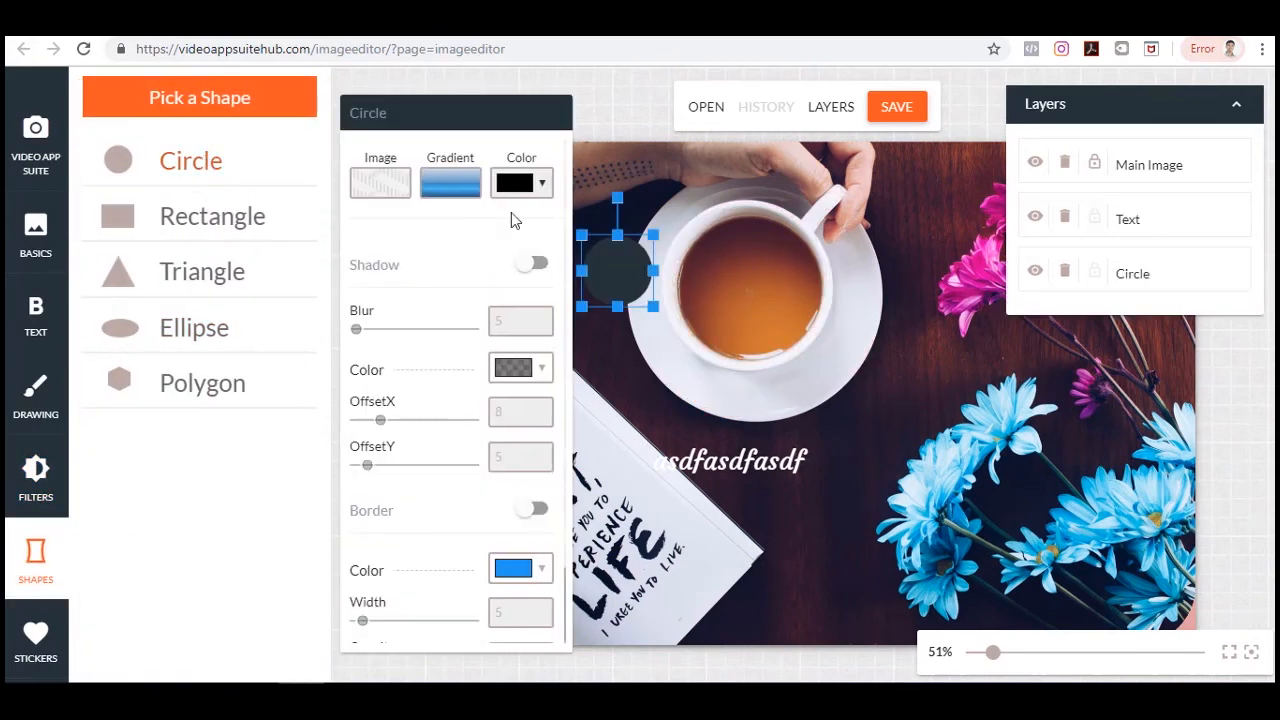
pyautogui.moveTo(630, 277); pyautogui.dragTo(1020, 432)
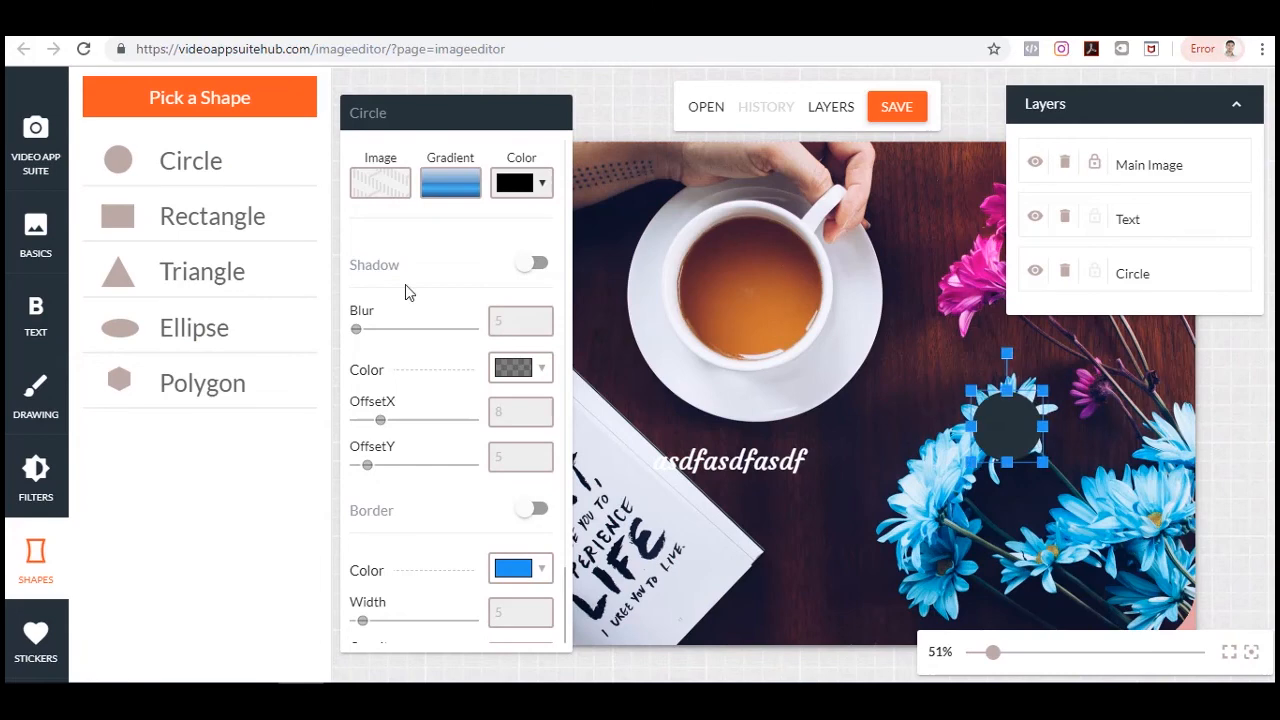
# Add a rectangle below the circle and fill it with the orange-red gradient.
pyautogui.click(195, 228)
pyautogui.moveTo(643, 256); pyautogui.dragTo(925, 492)
pyautogui.click(528, 196)
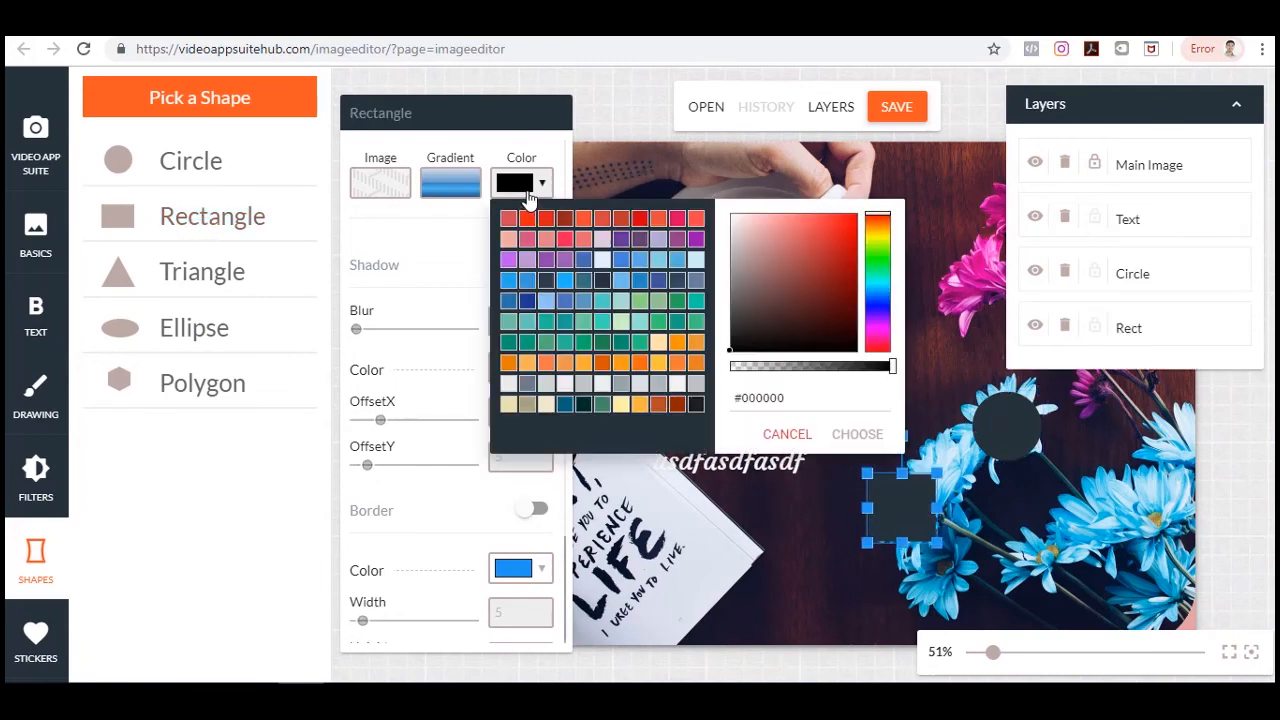
pyautogui.click(510, 220)
pyautogui.click(447, 190)
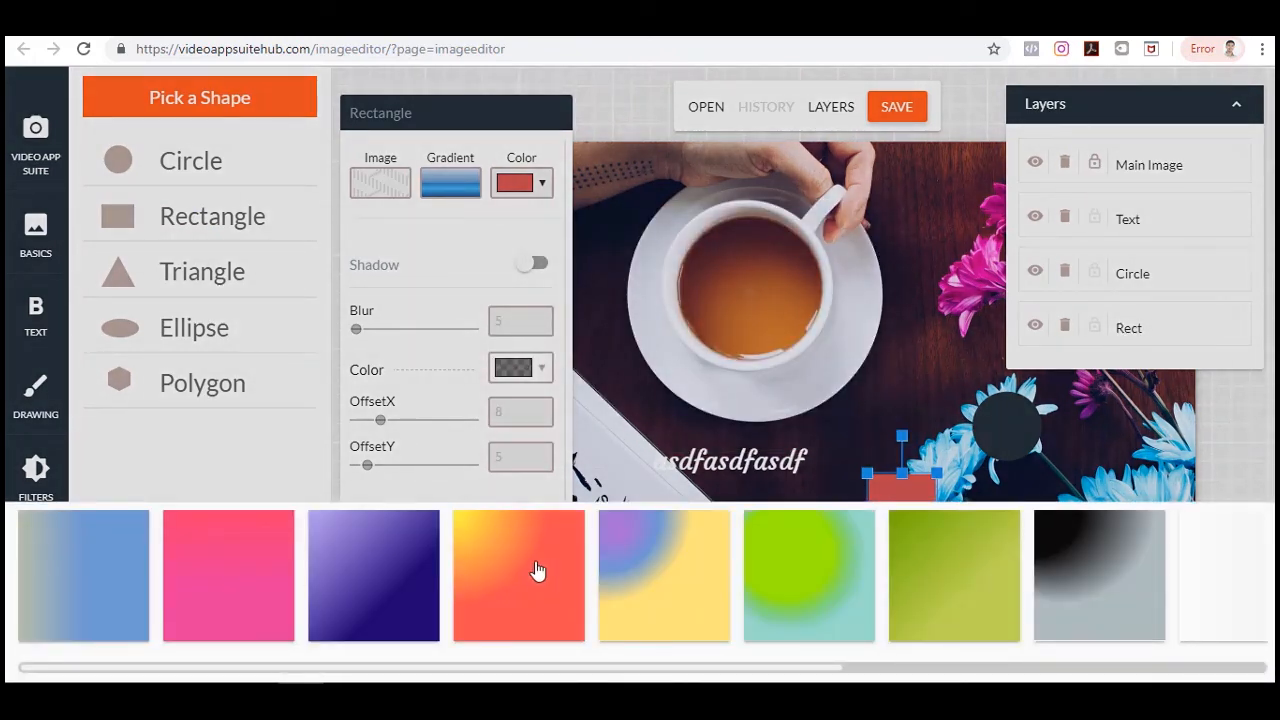
pyautogui.click(537, 570)
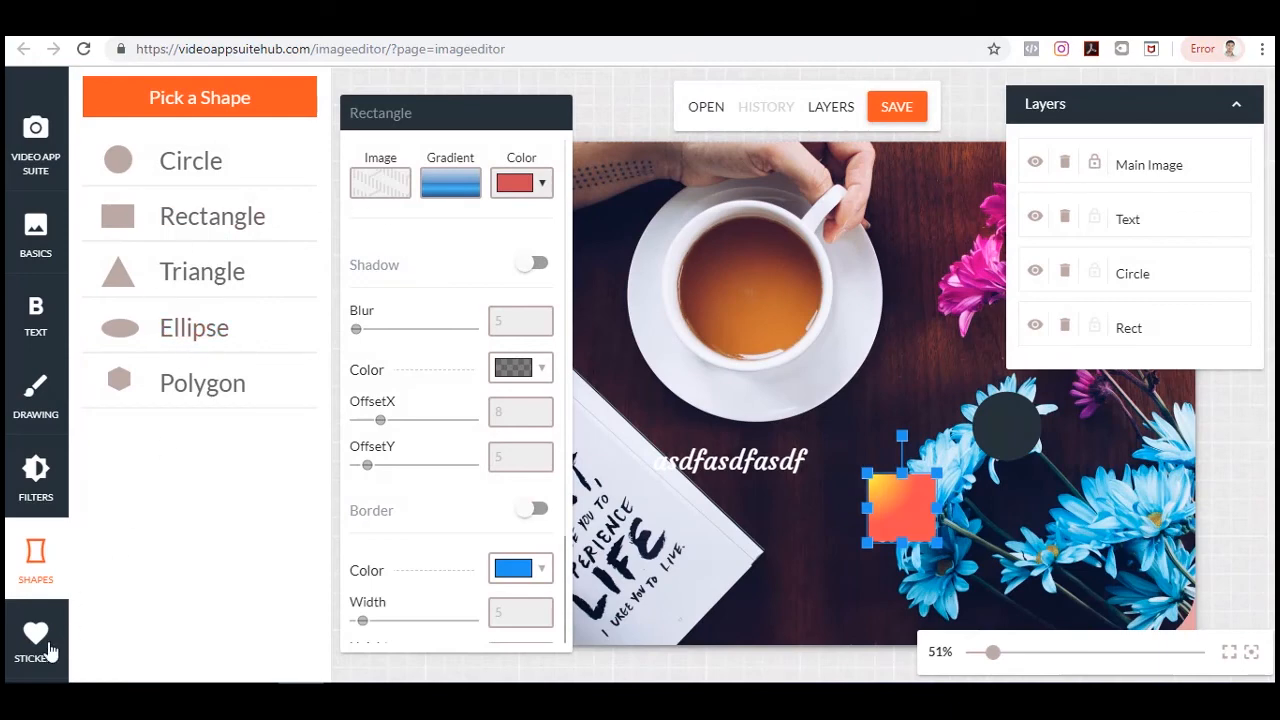
# Add the aeroplane doodle sticker and resize it, placing it beside the rectangle below the text.
pyautogui.click(50, 651)
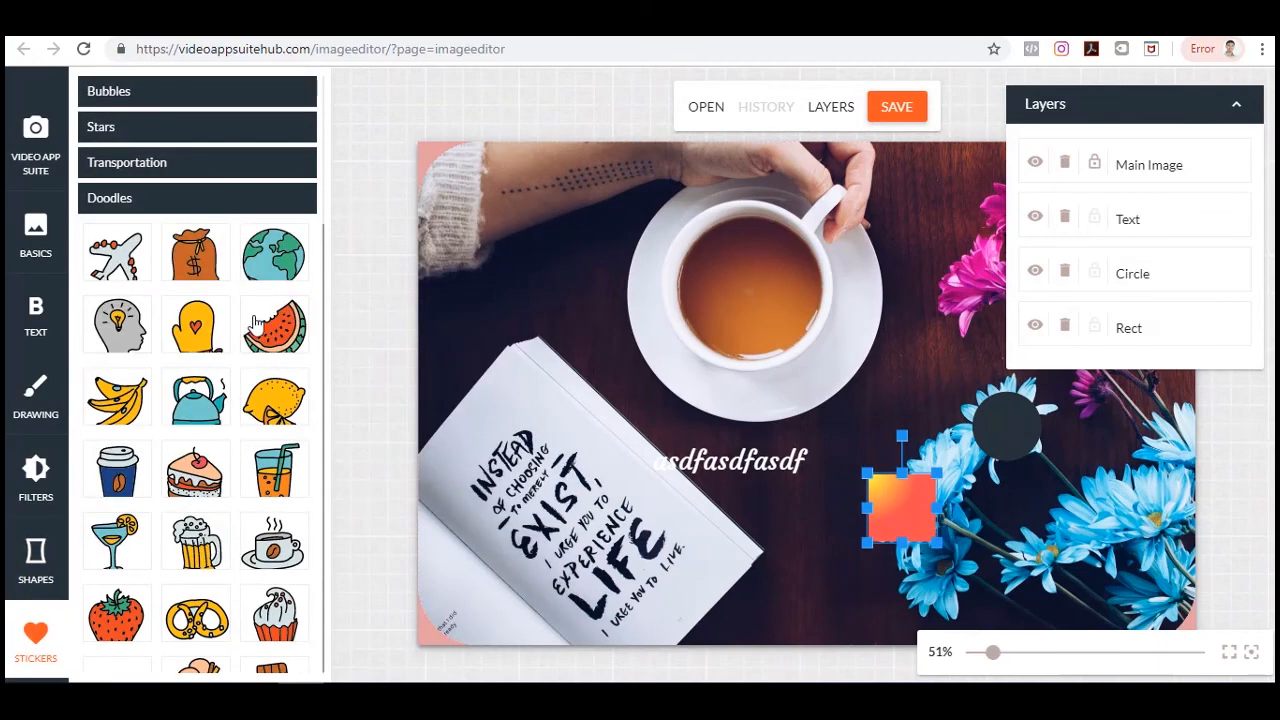
pyautogui.click(116, 252)
pyautogui.moveTo(656, 270); pyautogui.dragTo(657, 303)
pyautogui.moveTo(722, 408); pyautogui.dragTo(674, 360)
pyautogui.moveTo(620, 266); pyautogui.dragTo(825, 539)
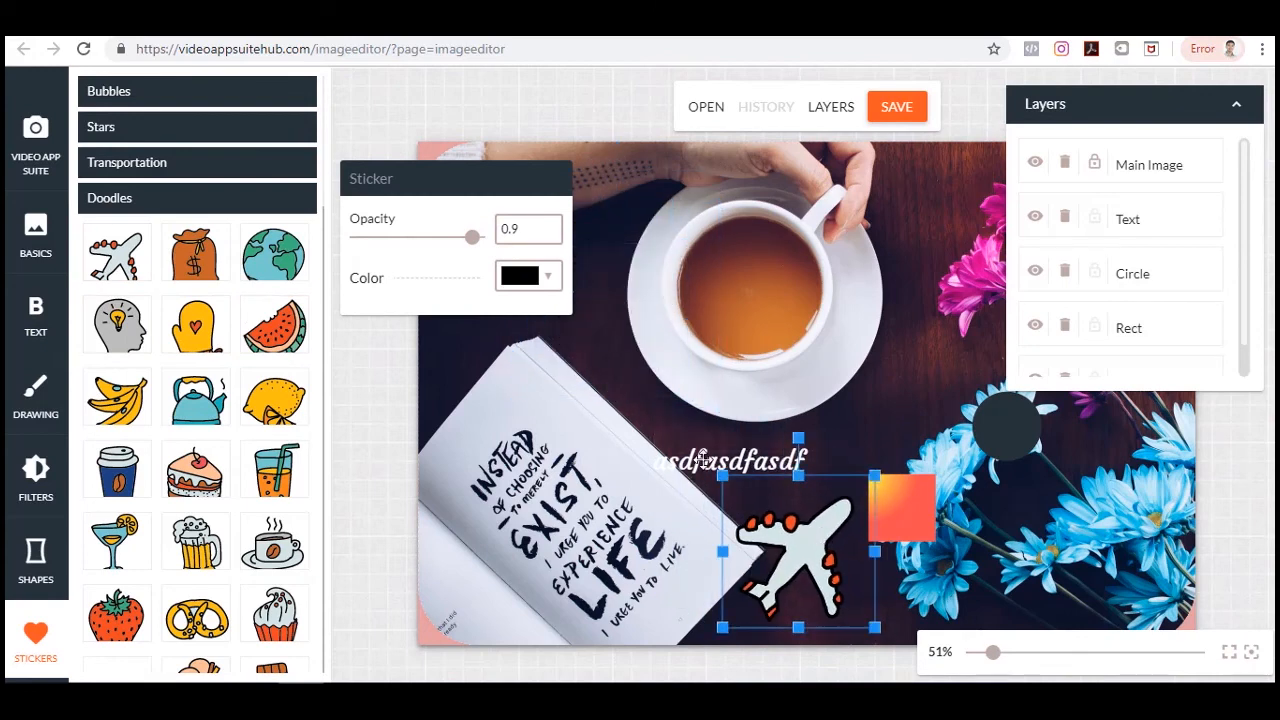
pyautogui.moveTo(723, 476); pyautogui.dragTo(777, 529)
pyautogui.moveTo(819, 567); pyautogui.dragTo(801, 556)
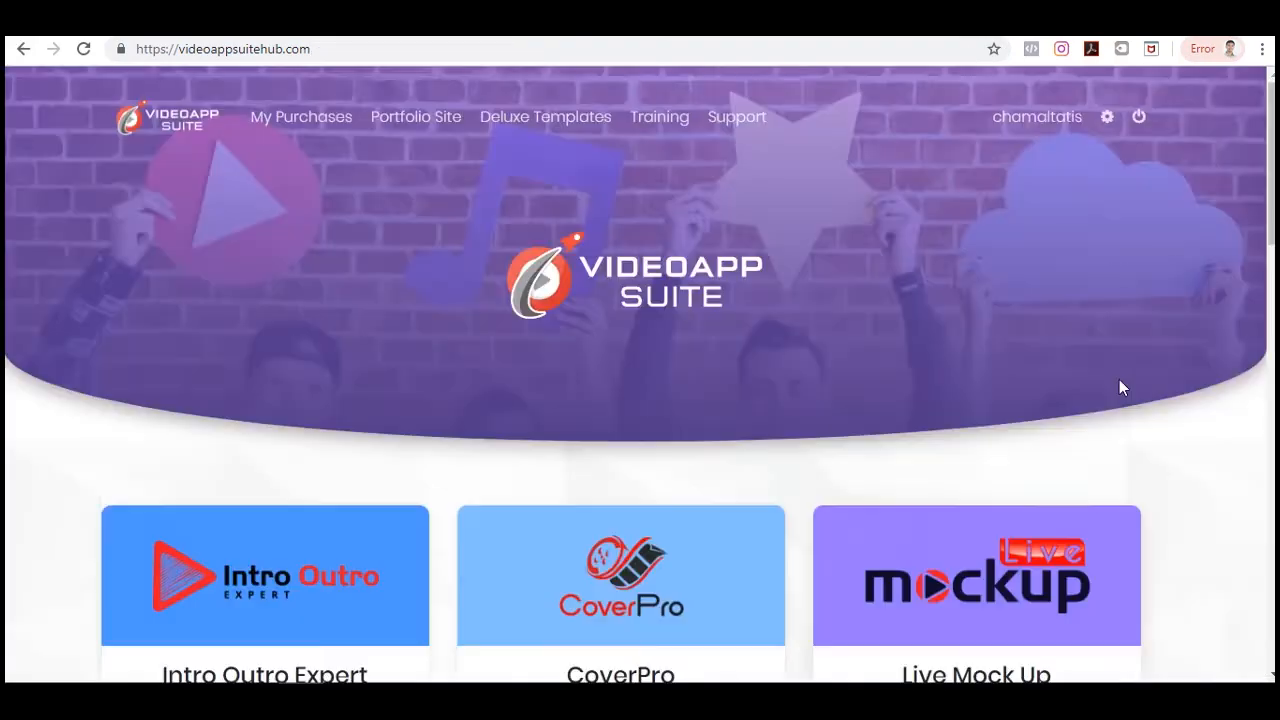
# Scroll through the suite's app dashboard to review the available apps.
pyautogui.scroll(-7, 1119, 379)
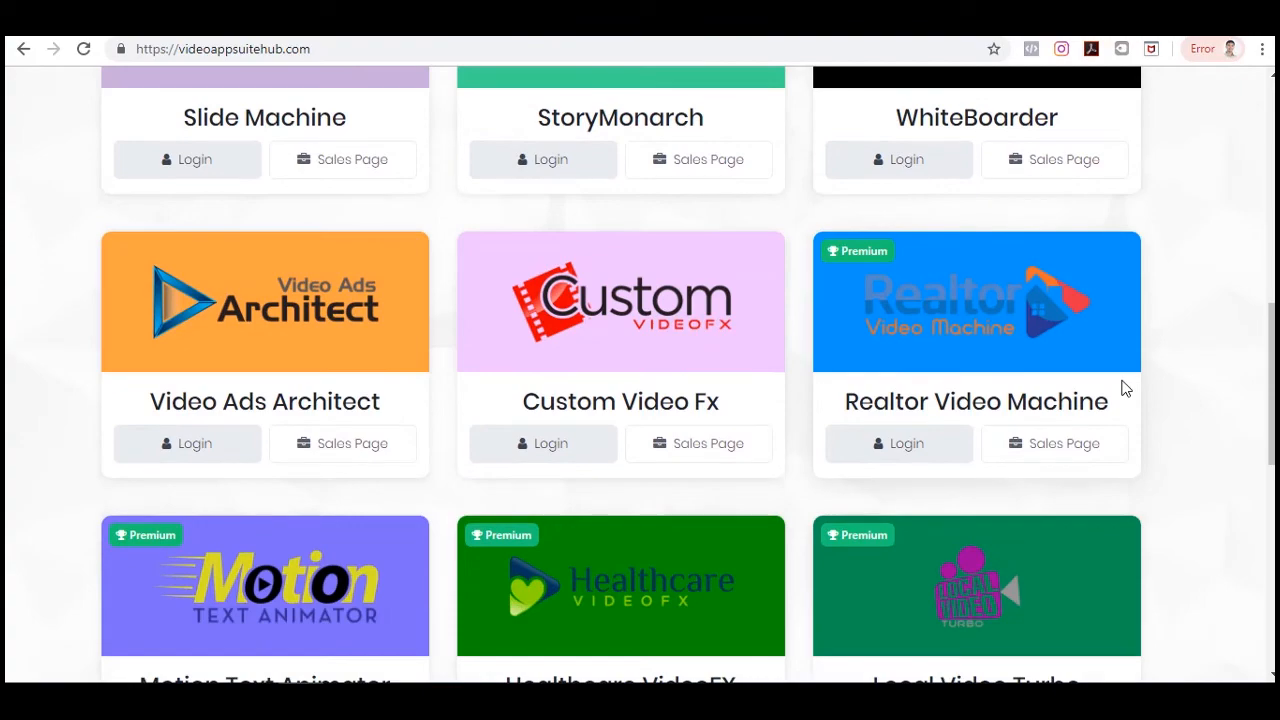
pyautogui.scroll(7, 1122, 381)
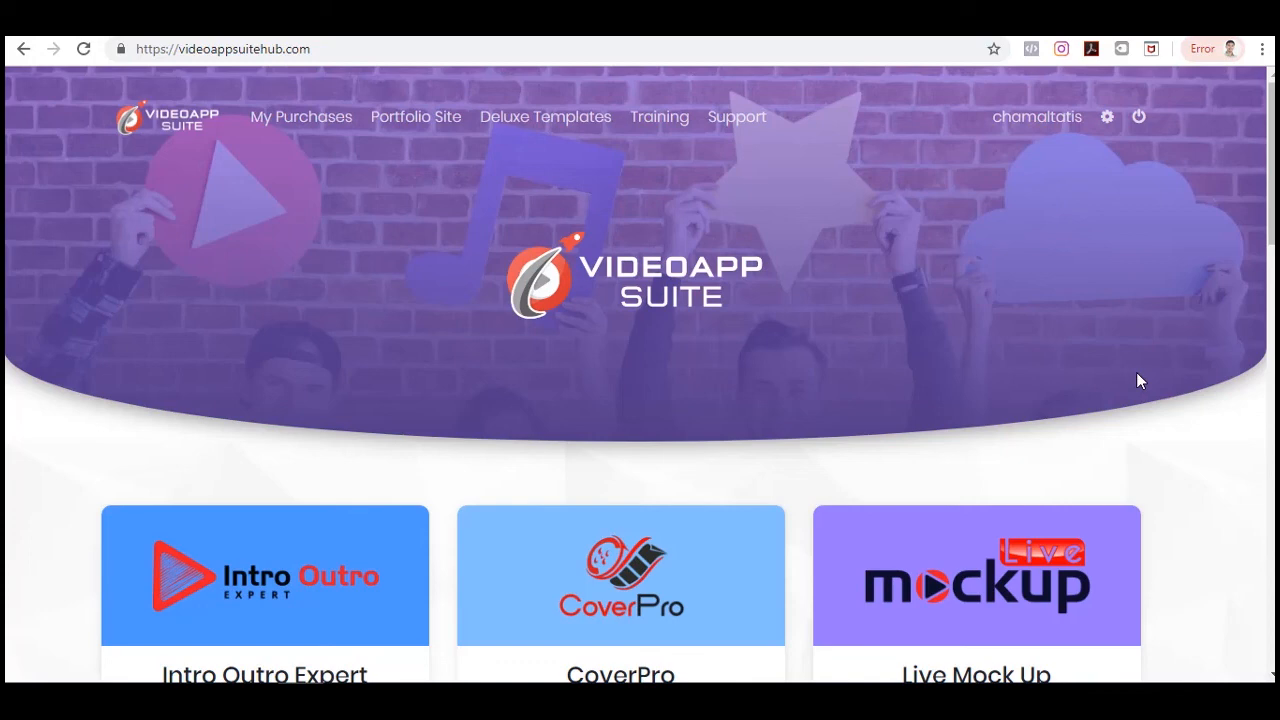
pyautogui.scroll(-2, 1137, 380)
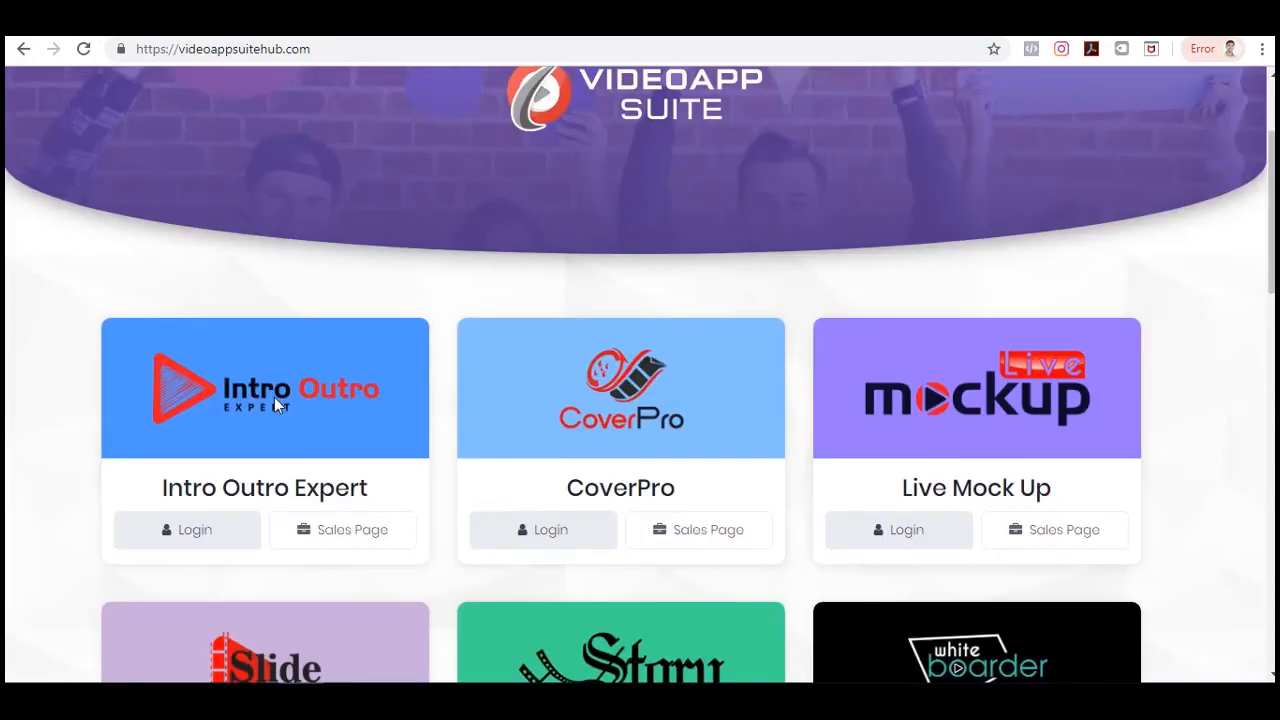
pyautogui.scroll(-1, 1228, 429)
pyautogui.scroll(3, 1228, 443)
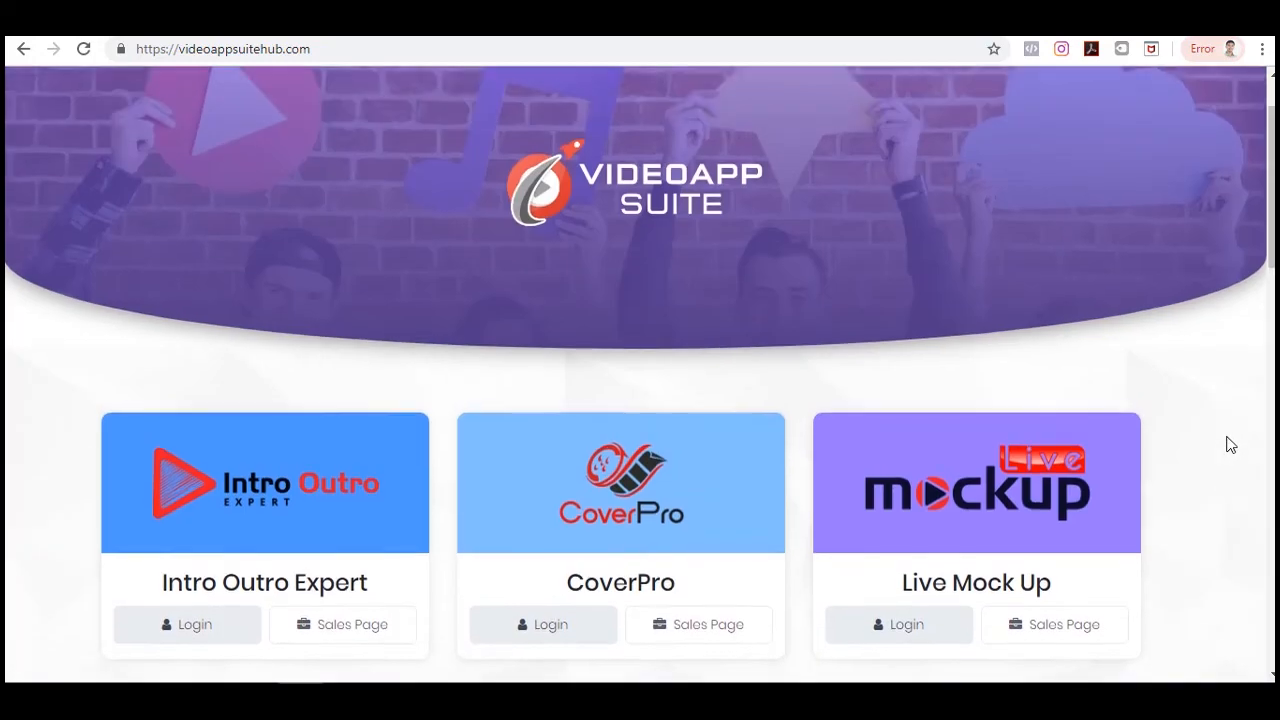
pyautogui.scroll(-2, 1230, 445)
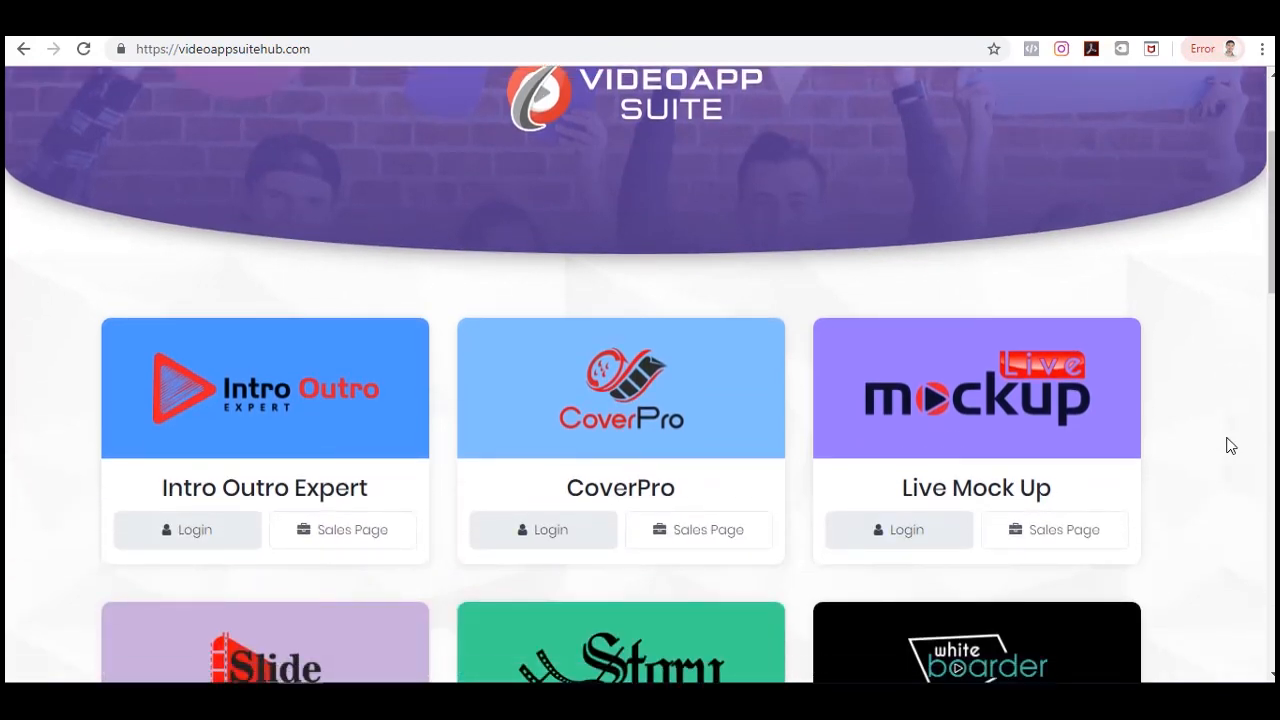
pyautogui.scroll(-5, 1230, 446)
pyautogui.scroll(-4, 1230, 448)
pyautogui.scroll(10, 1230, 450)
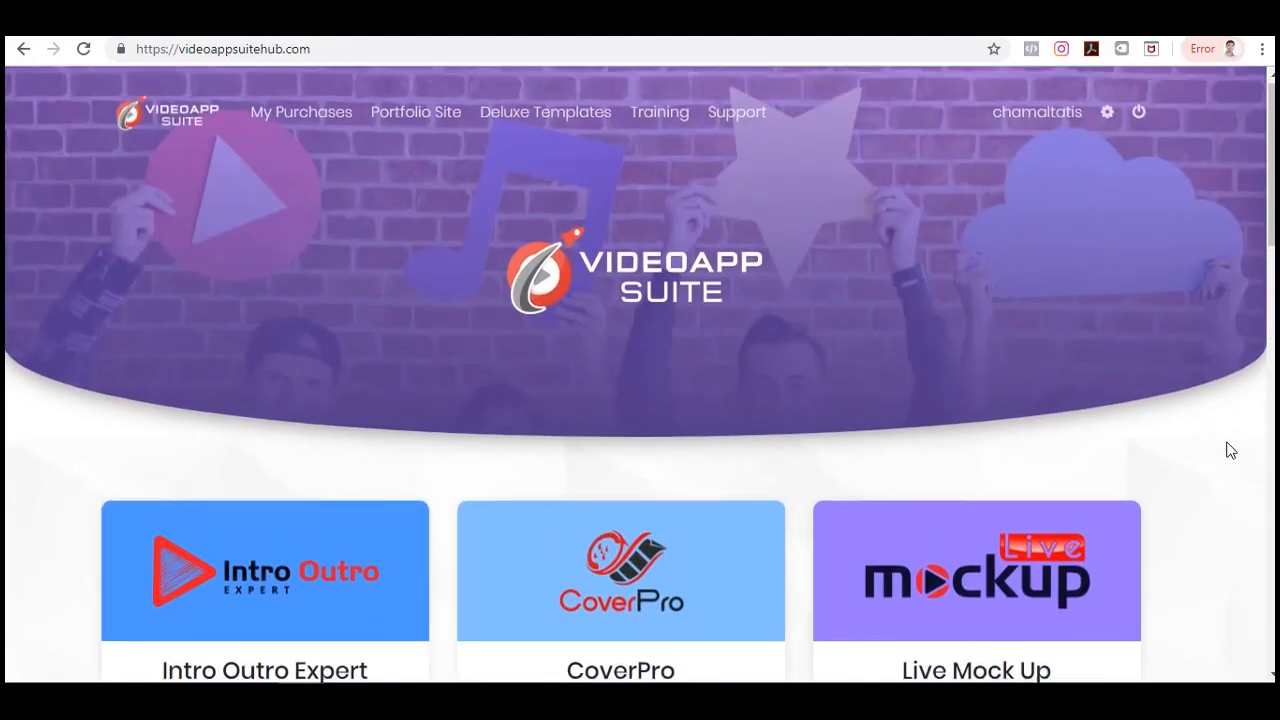
pyautogui.scroll(-10, 1230, 450)
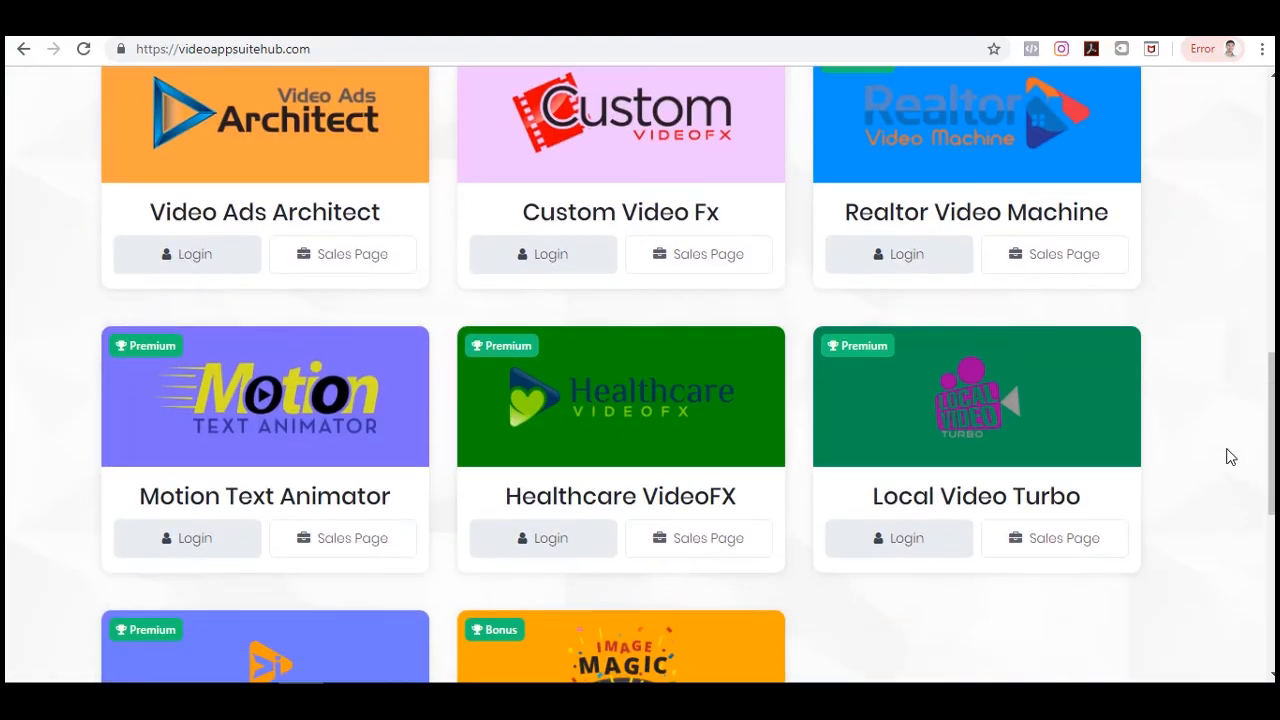
pyautogui.scroll(10, 1230, 457)
pyautogui.scroll(-5, 1230, 457)
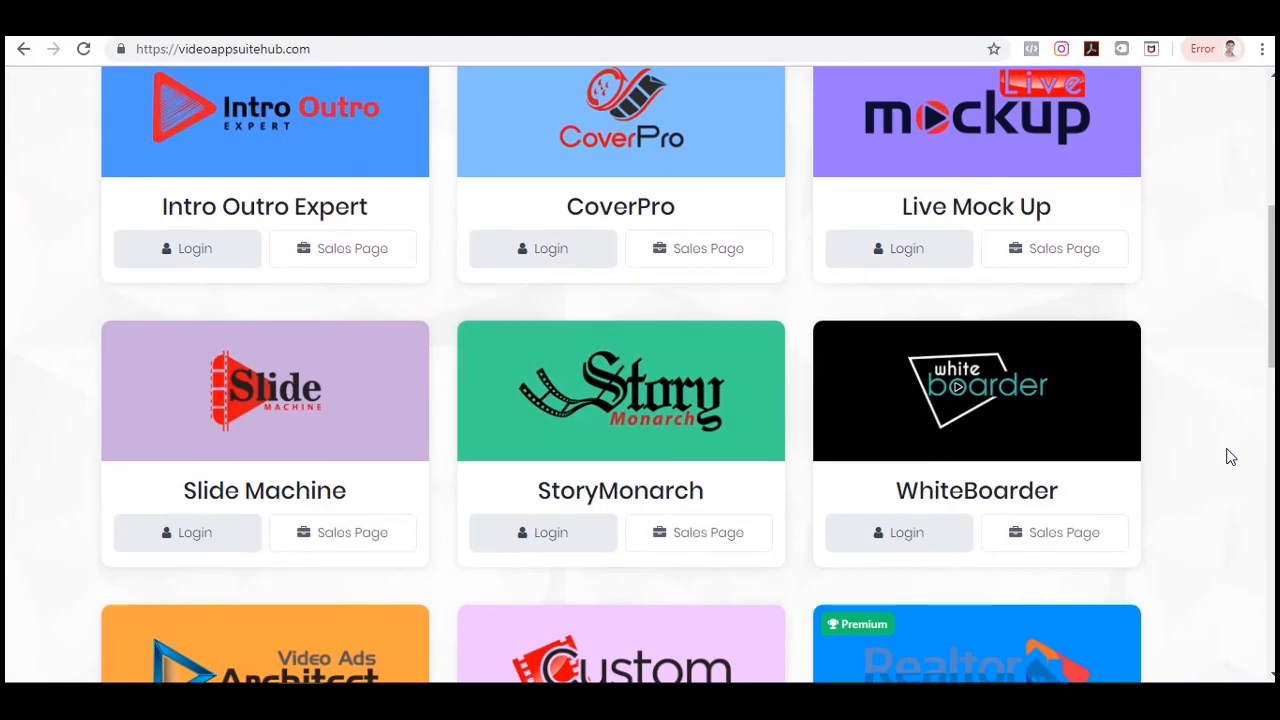
pyautogui.scroll(-10, 1230, 457)
pyautogui.scroll(3, 1230, 460)
pyautogui.scroll(10, 1230, 460)
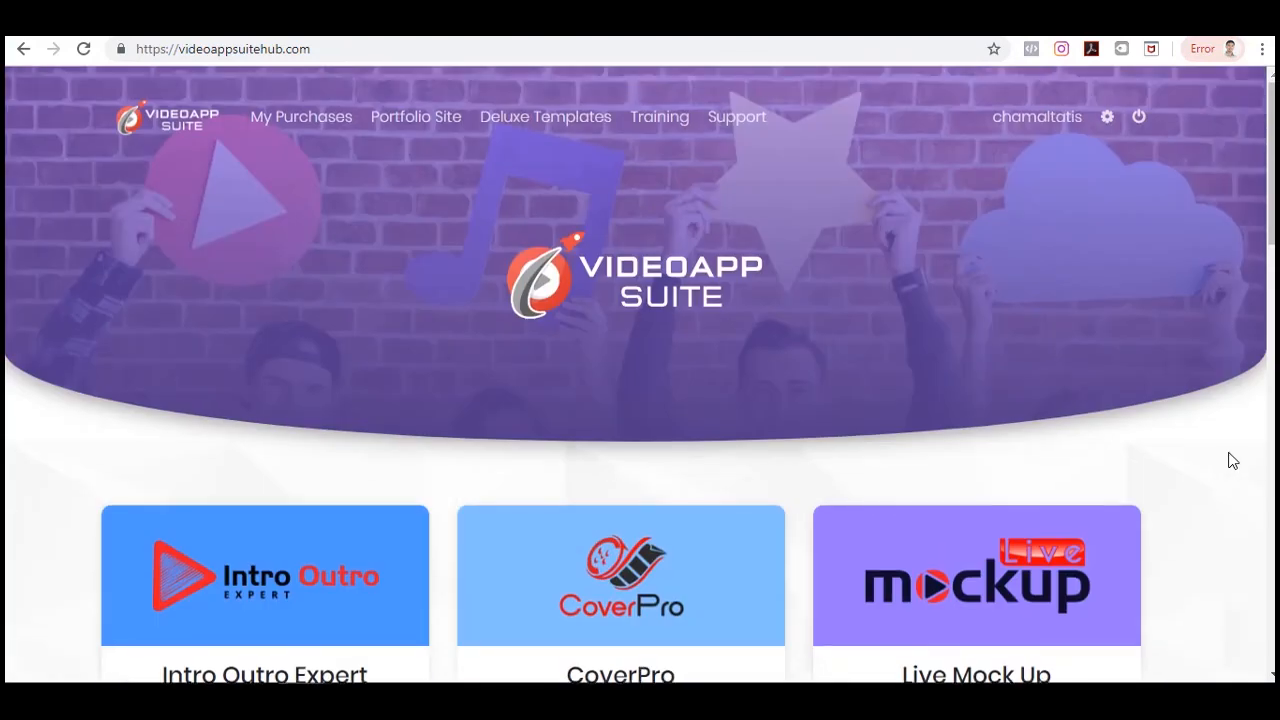